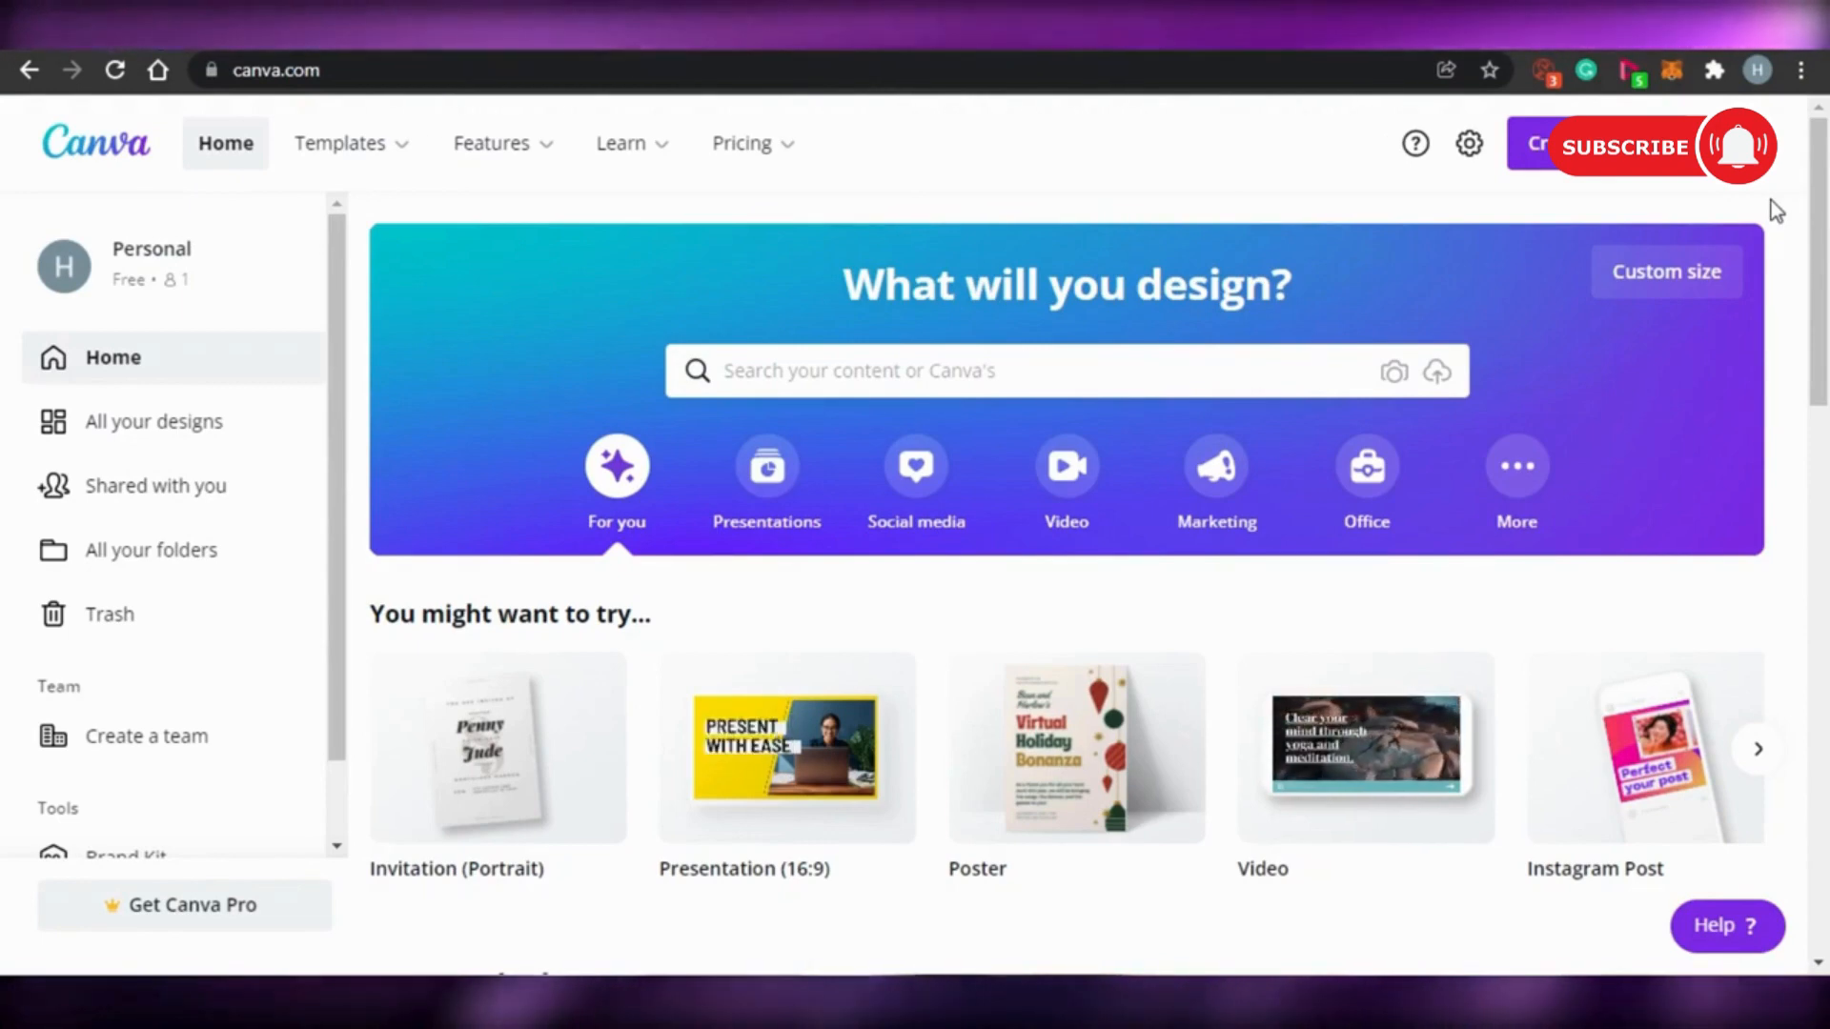
Browse the suggested design types on the home page, from invitations and presentations to logos and resumes.
{"action": "scroll", "coordinate": [1824, 206], "scroll_direction": "down", "scroll_amount": 5}
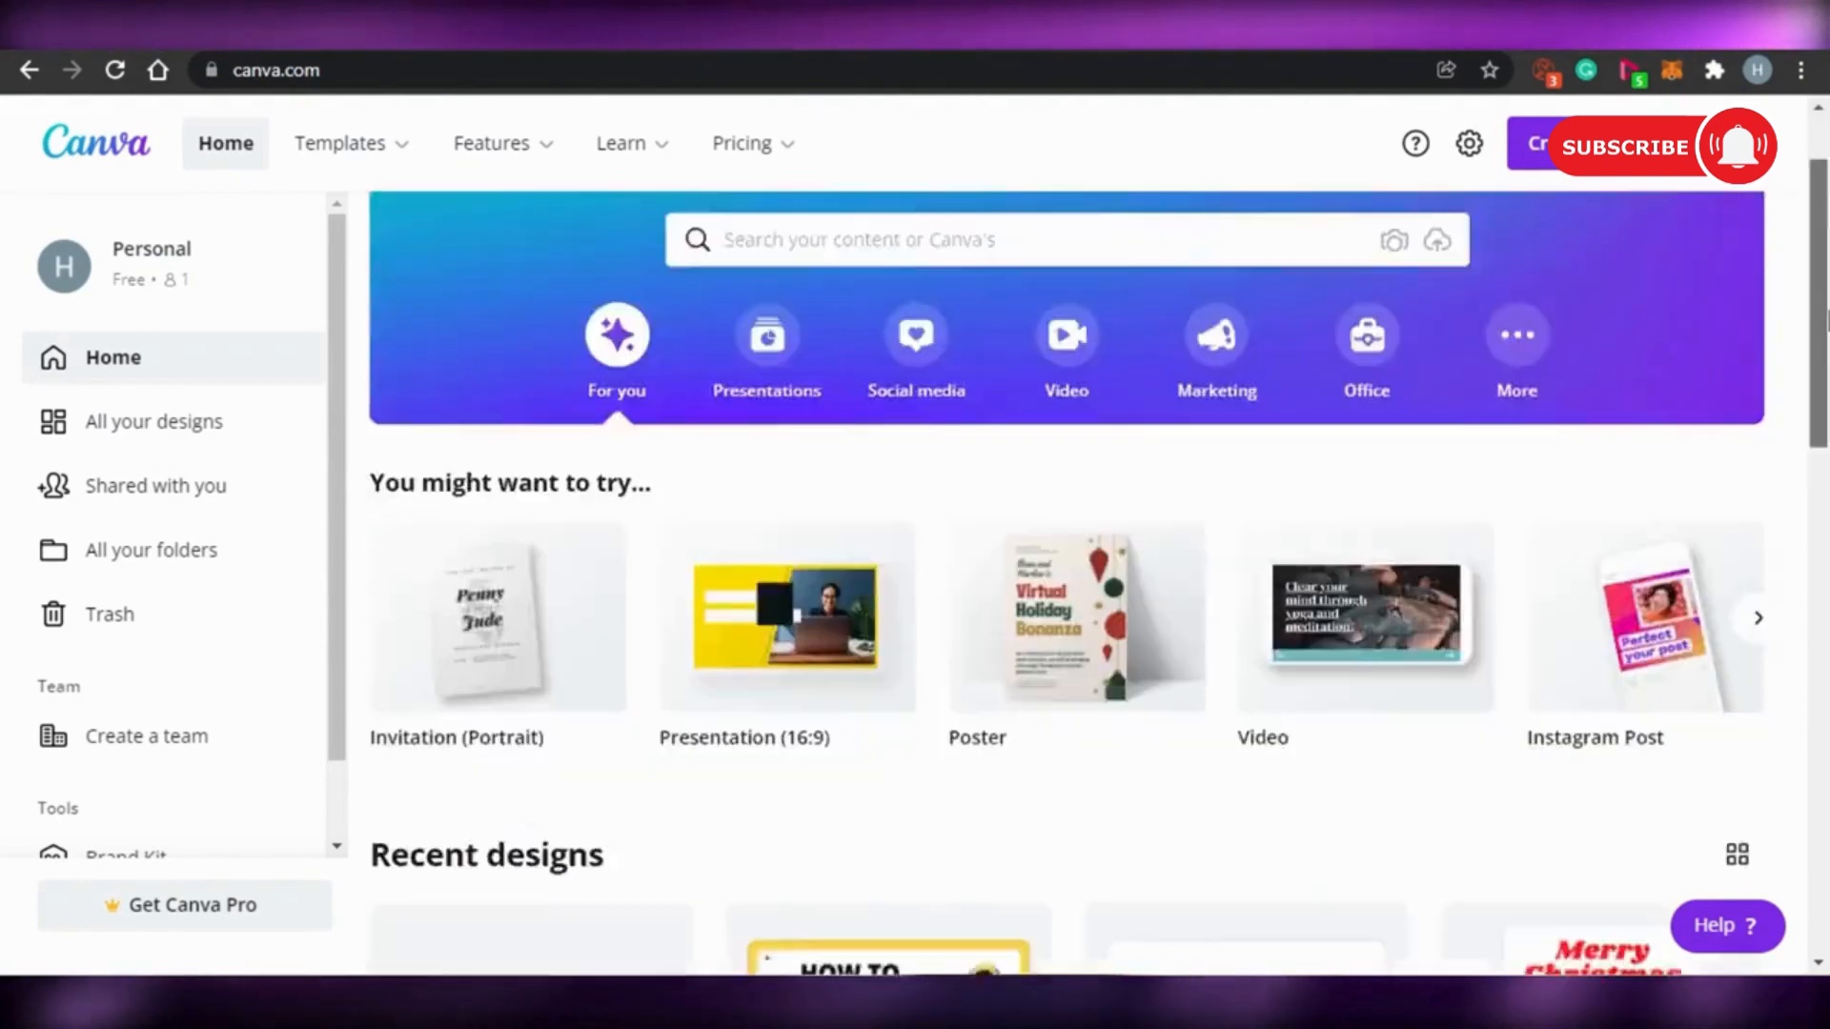
{"action": "scroll", "coordinate": [1824, 206], "scroll_direction": "up", "scroll_amount": 5}
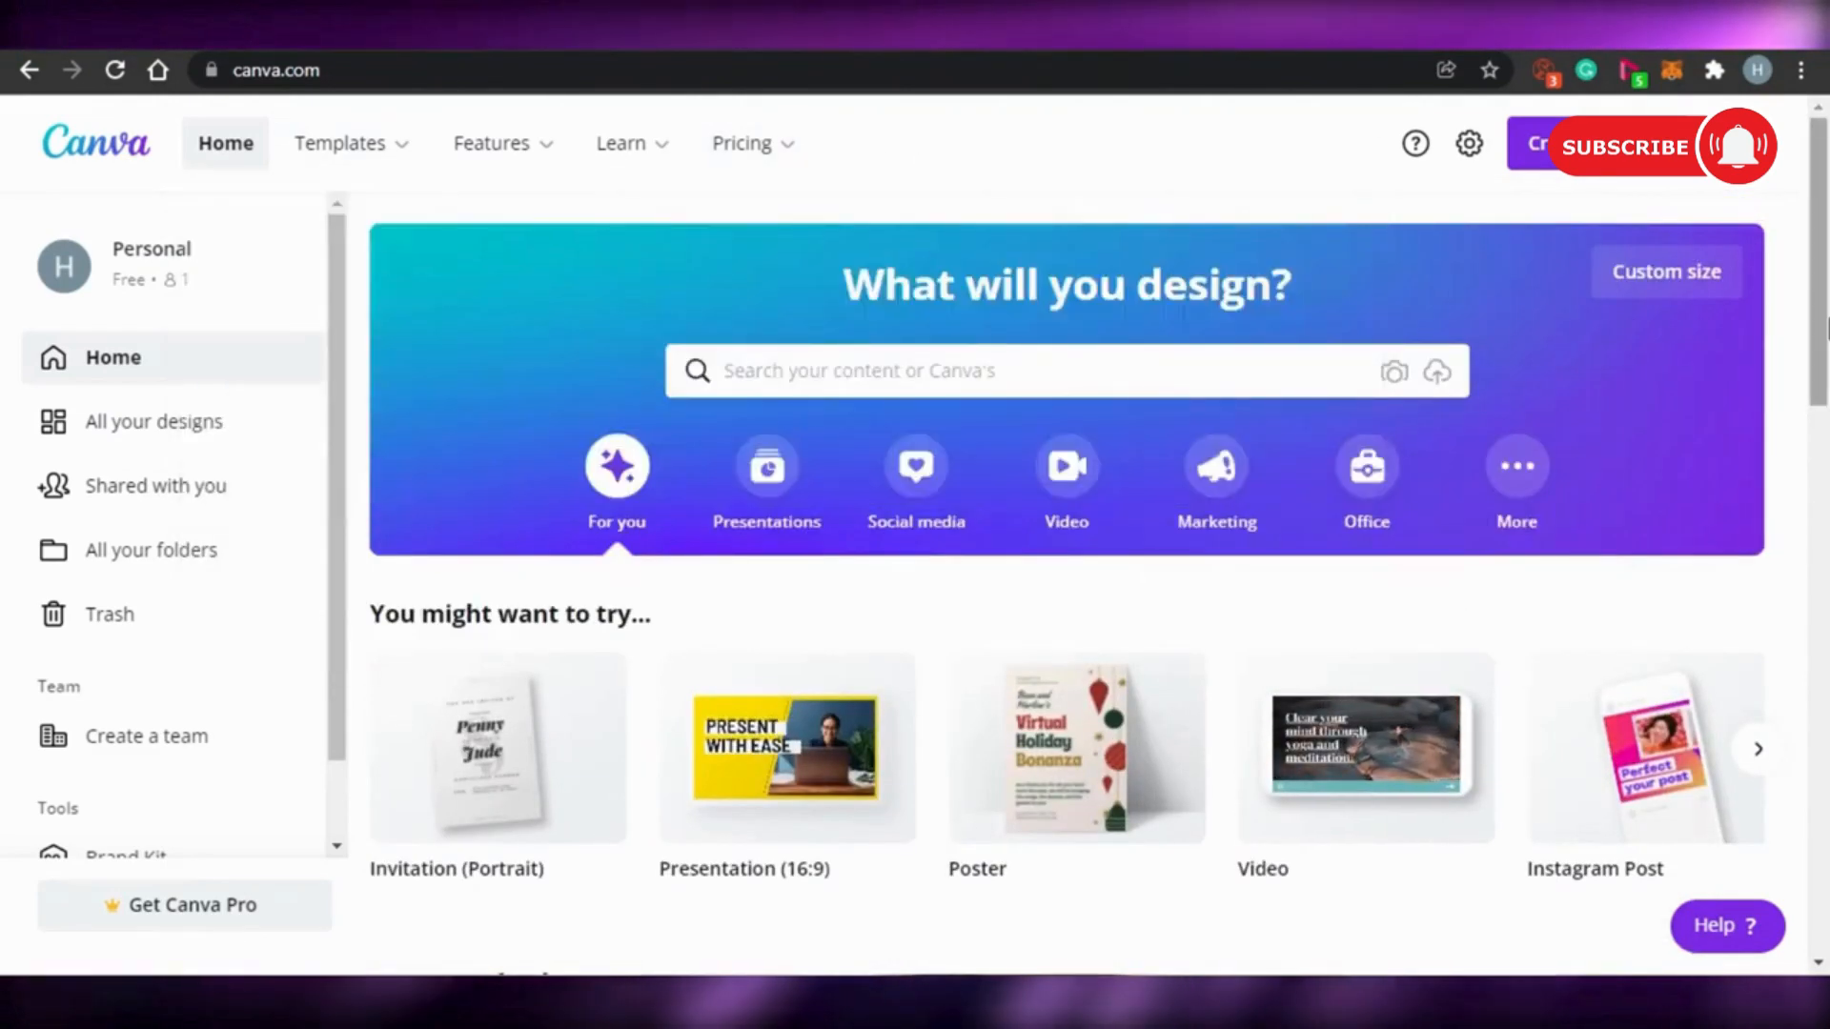
{"action": "left_click_drag", "start_coordinate": [1826, 329], "coordinate": [1826, 236]}
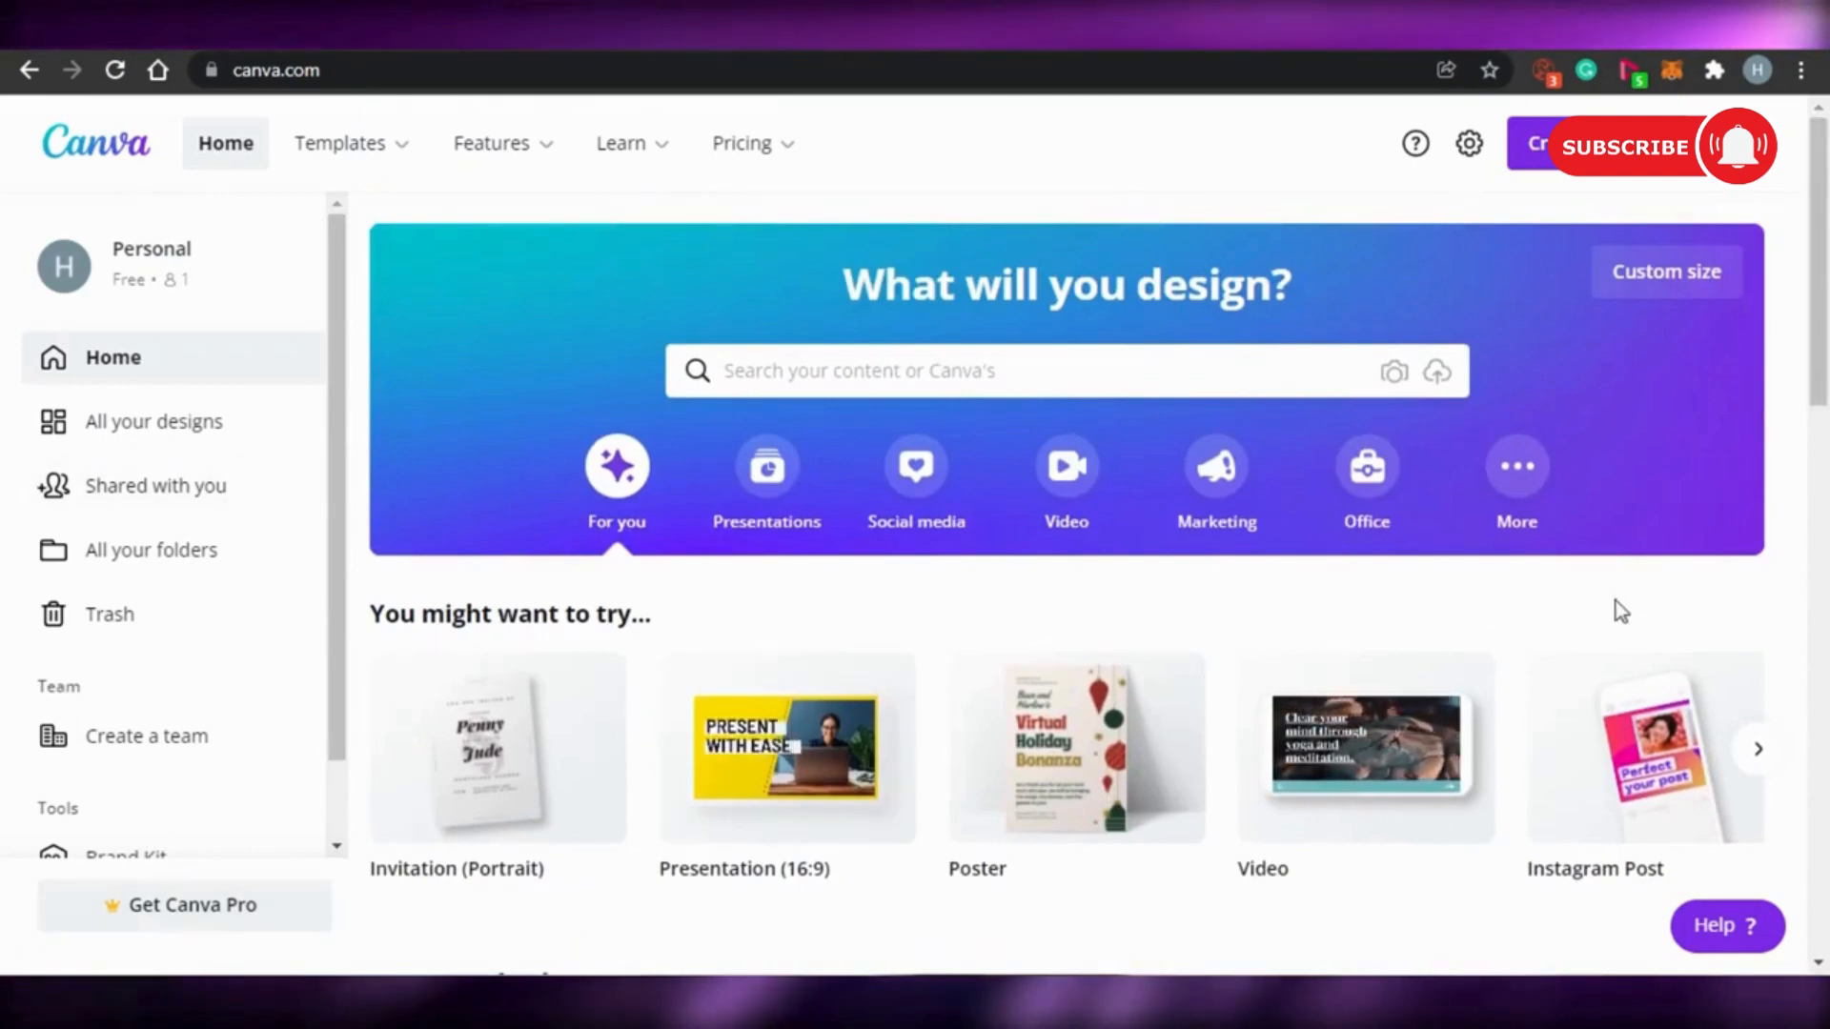
{"action": "mouse_move", "coordinate": [1827, 297]}
{"action": "left_mouse_down"}
{"action": "mouse_move", "coordinate": [1826, 478]}
{"action": "mouse_move", "coordinate": [1826, 324]}
{"action": "left_mouse_up"}
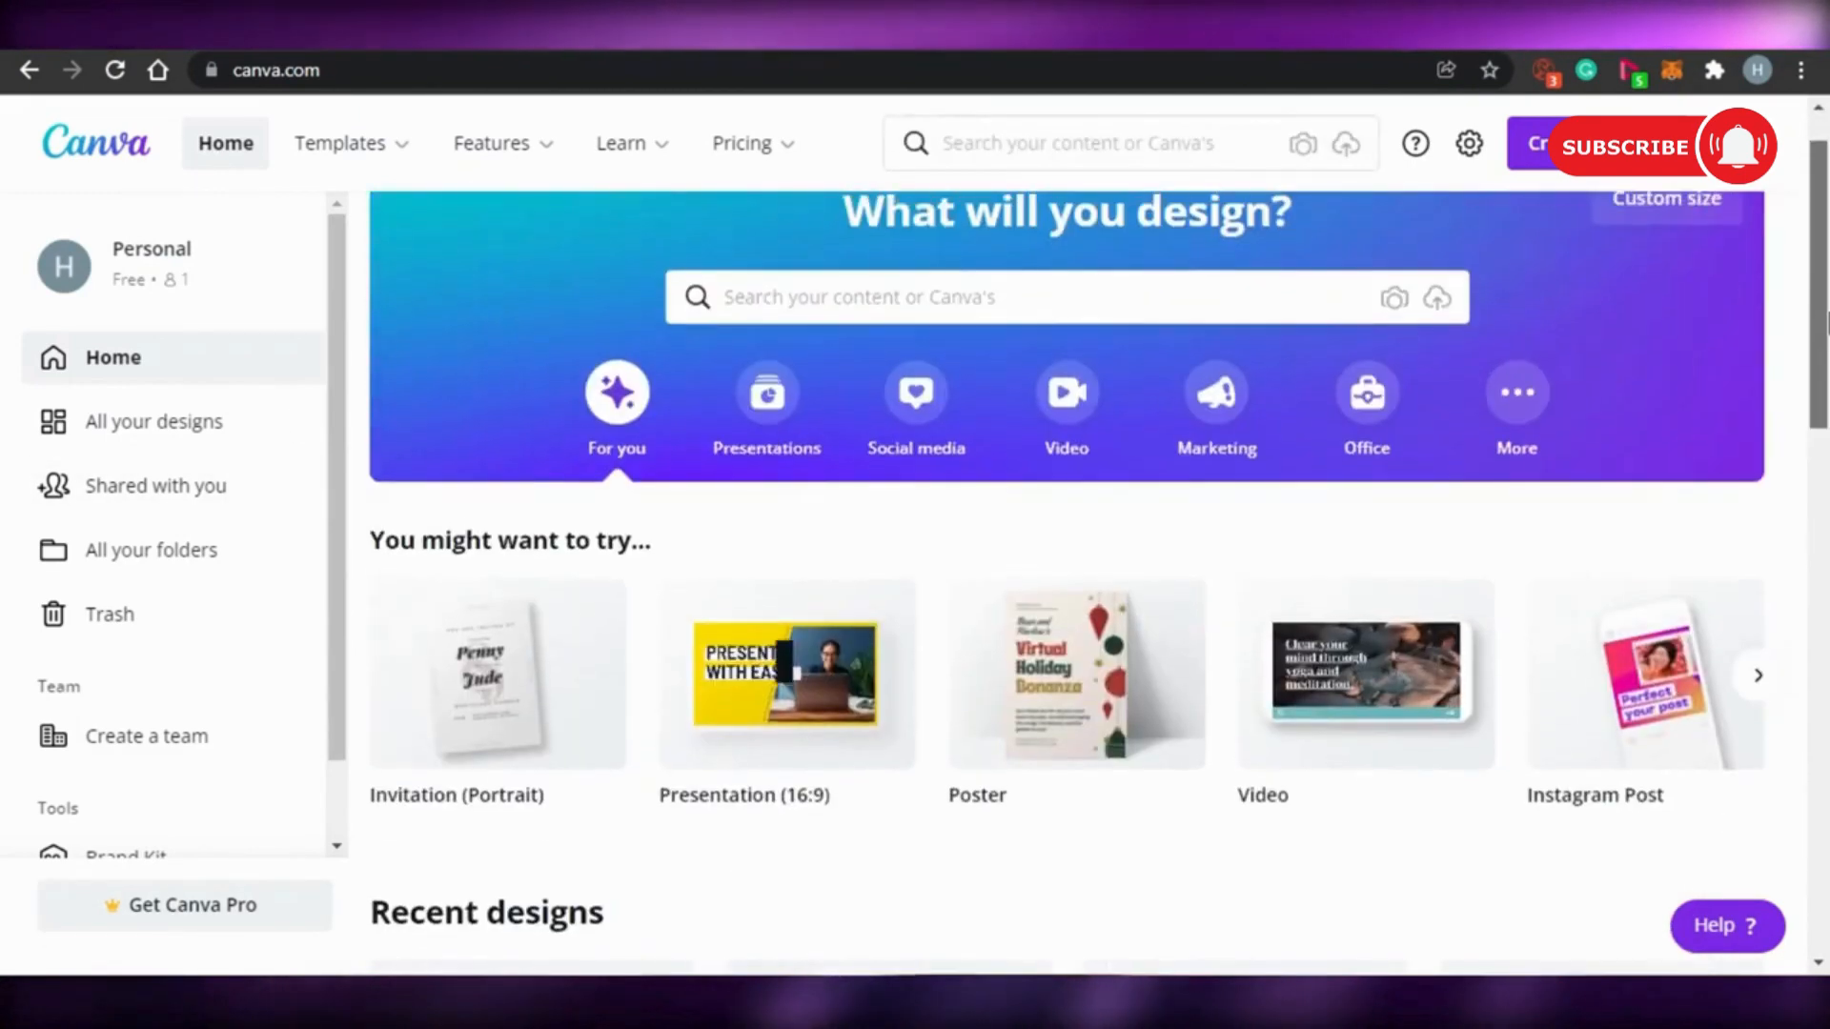
{"action": "left_click", "coordinate": [1759, 675]}
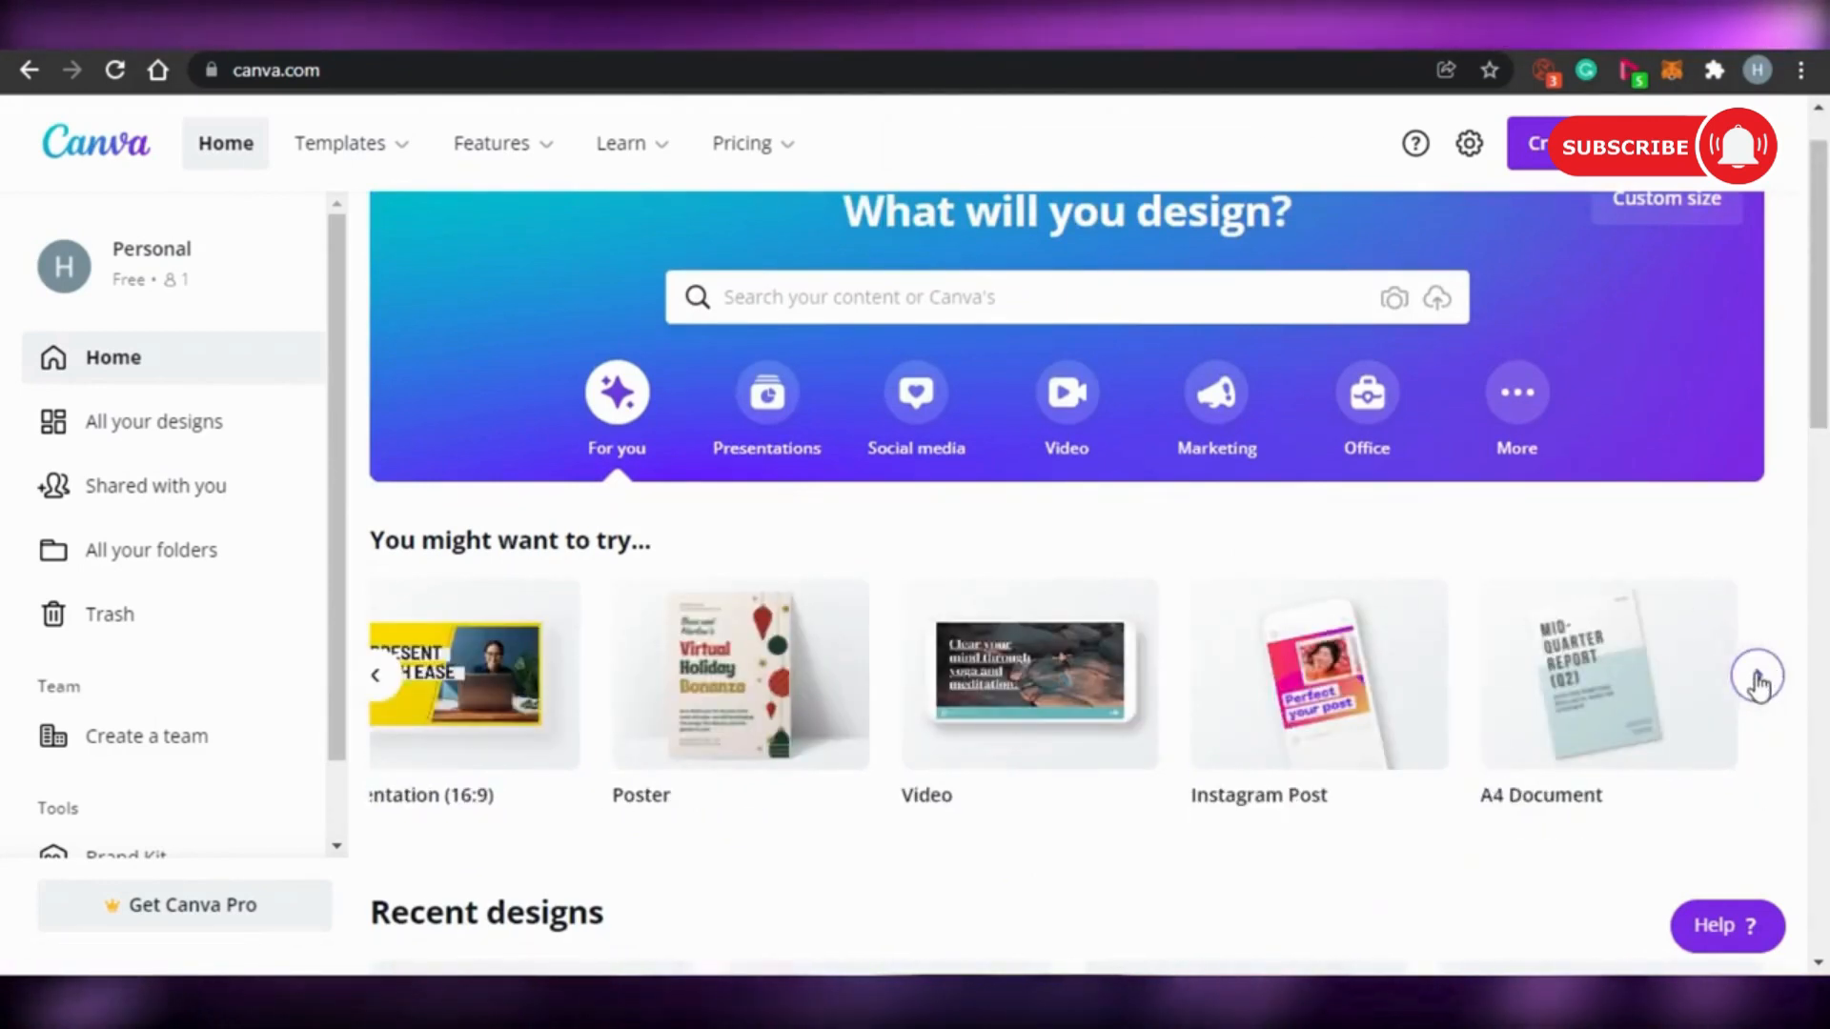
{"action": "left_click", "coordinate": [1759, 676]}
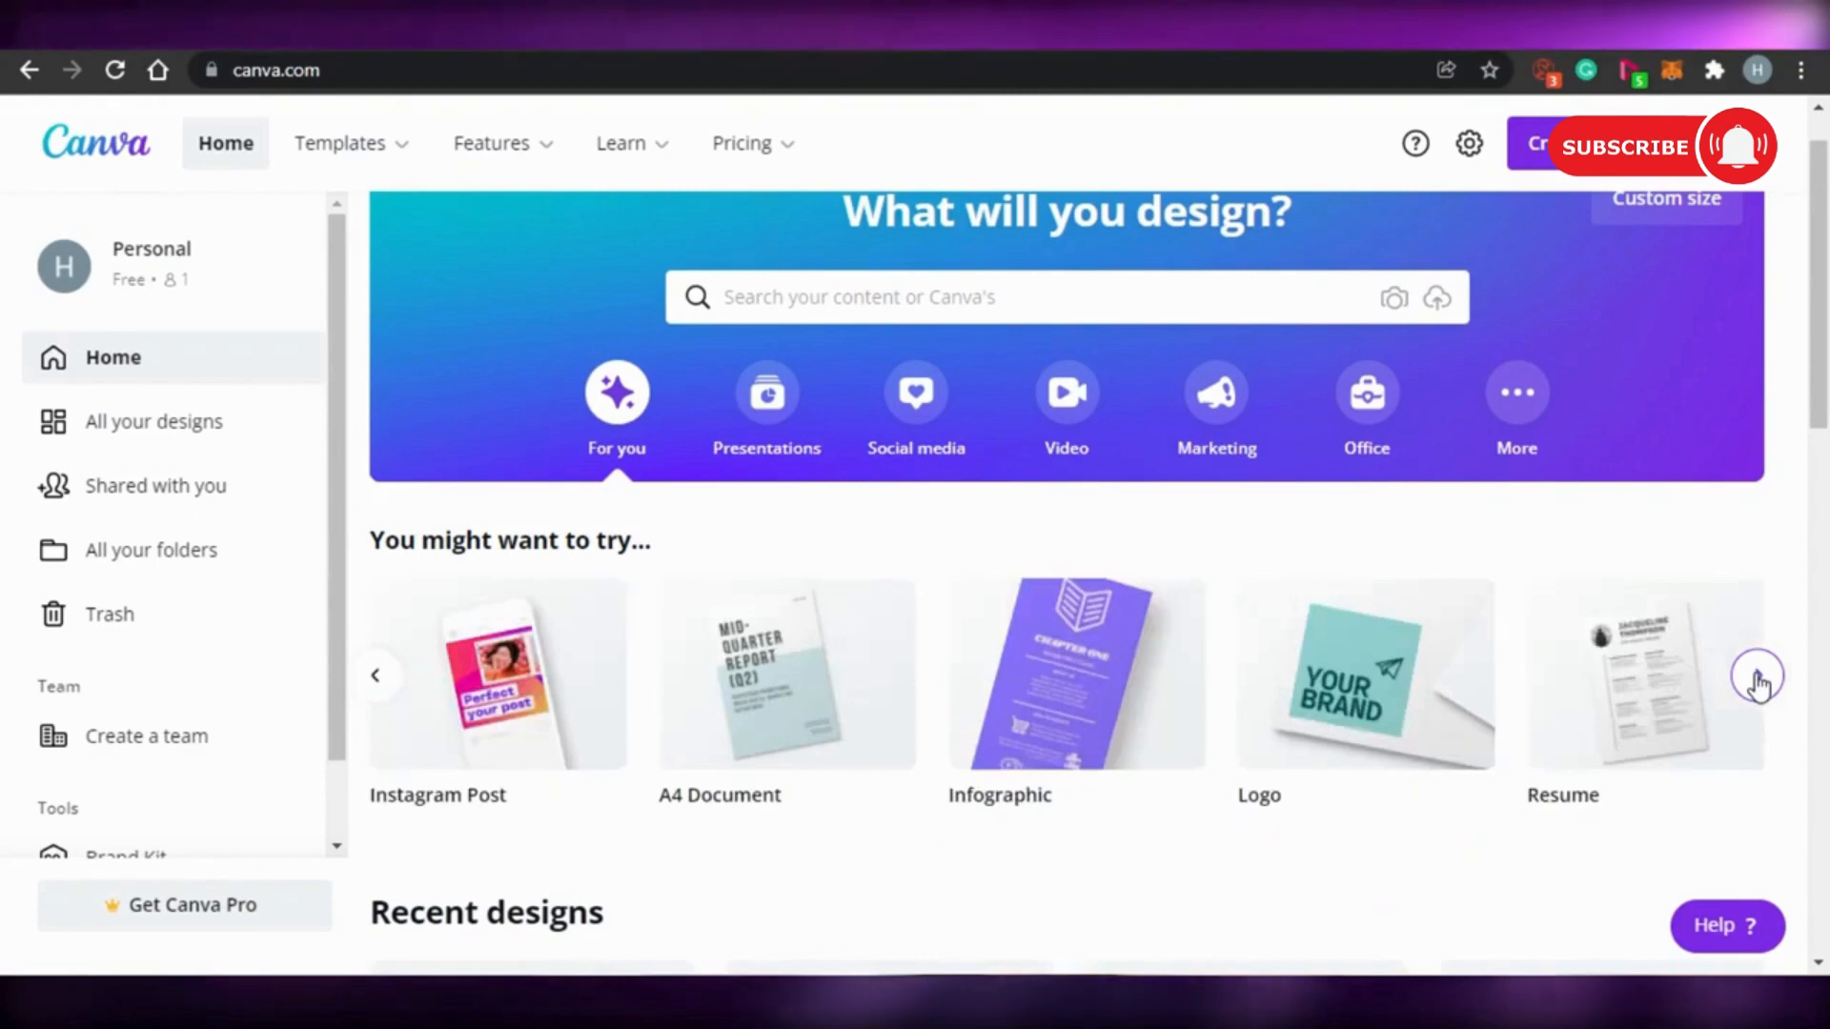
{"action": "mouse_move", "coordinate": [1819, 235]}
{"action": "left_mouse_down"}
{"action": "mouse_move", "coordinate": [1819, 212]}
{"action": "mouse_move", "coordinate": [1829, 407]}
{"action": "mouse_move", "coordinate": [1827, 211]}
{"action": "left_mouse_up"}
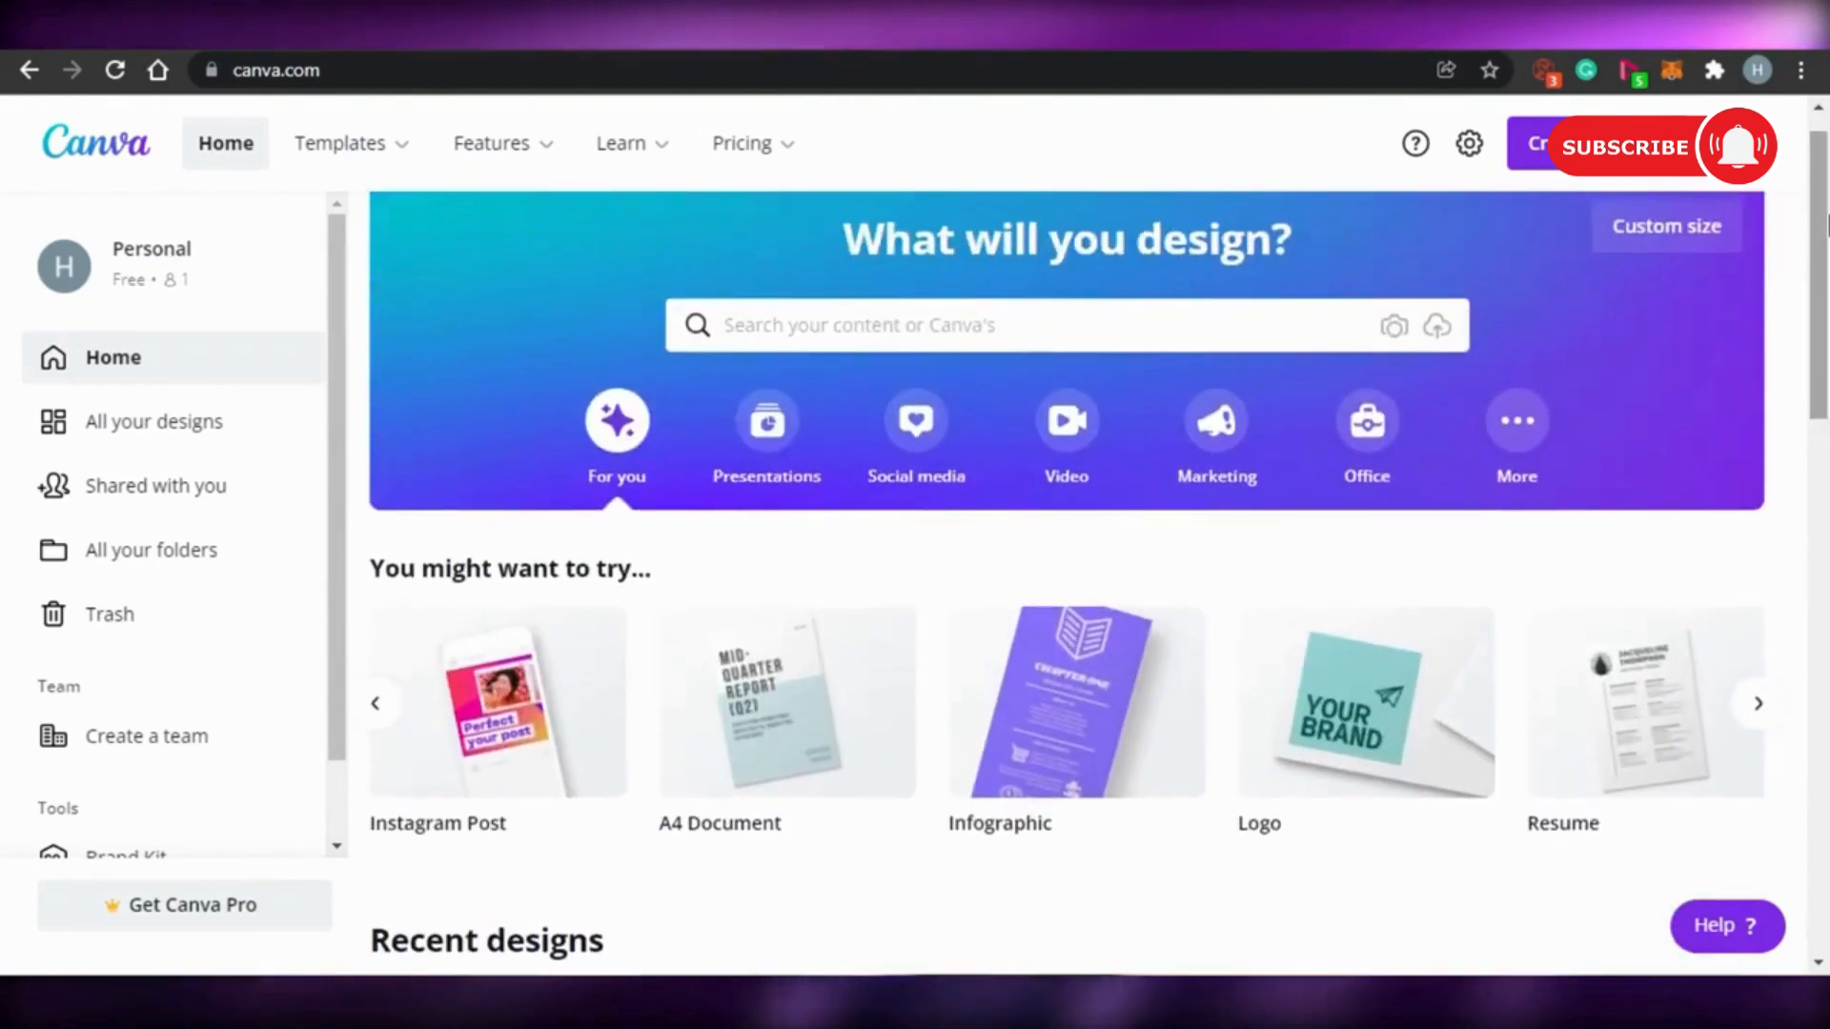
{"action": "left_click", "coordinate": [376, 703]}
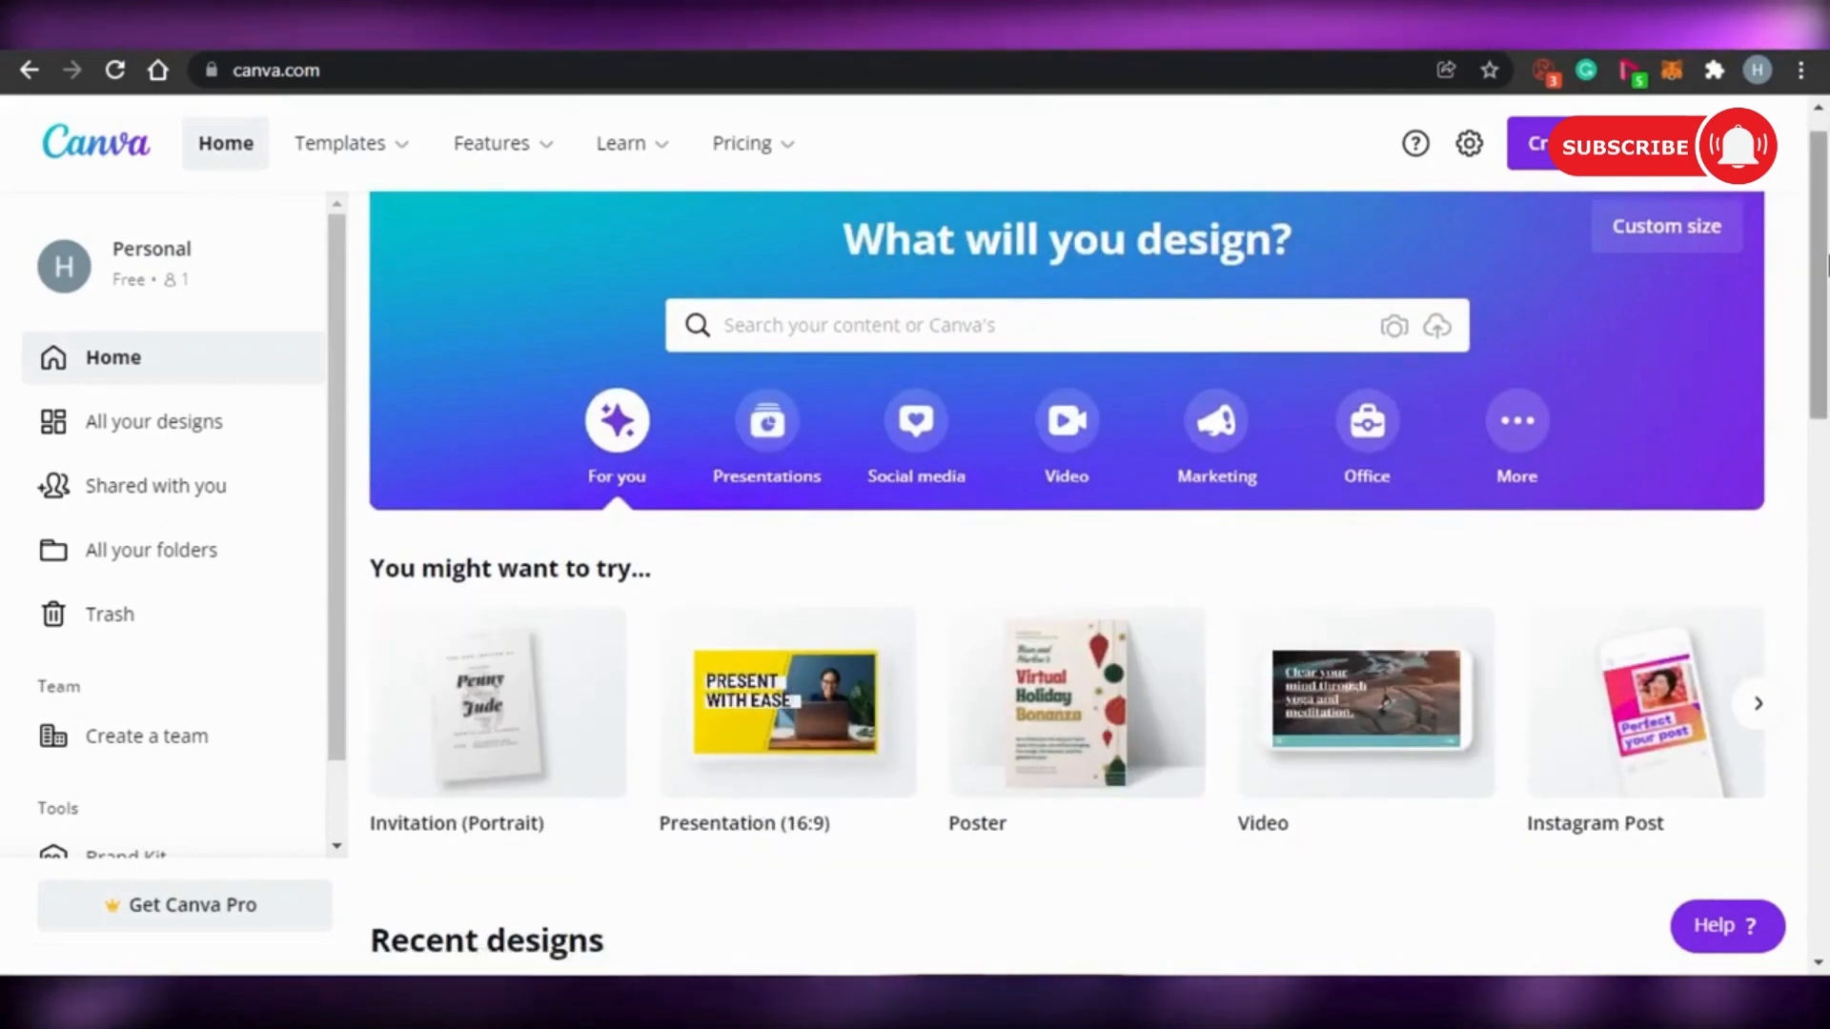
{"action": "mouse_move", "coordinate": [1827, 292]}
{"action": "left_mouse_down"}
{"action": "mouse_move", "coordinate": [1827, 716]}
{"action": "mouse_move", "coordinate": [1827, 250]}
{"action": "mouse_move", "coordinate": [1827, 339]}
{"action": "mouse_move", "coordinate": [1827, 266]}
{"action": "left_mouse_up"}
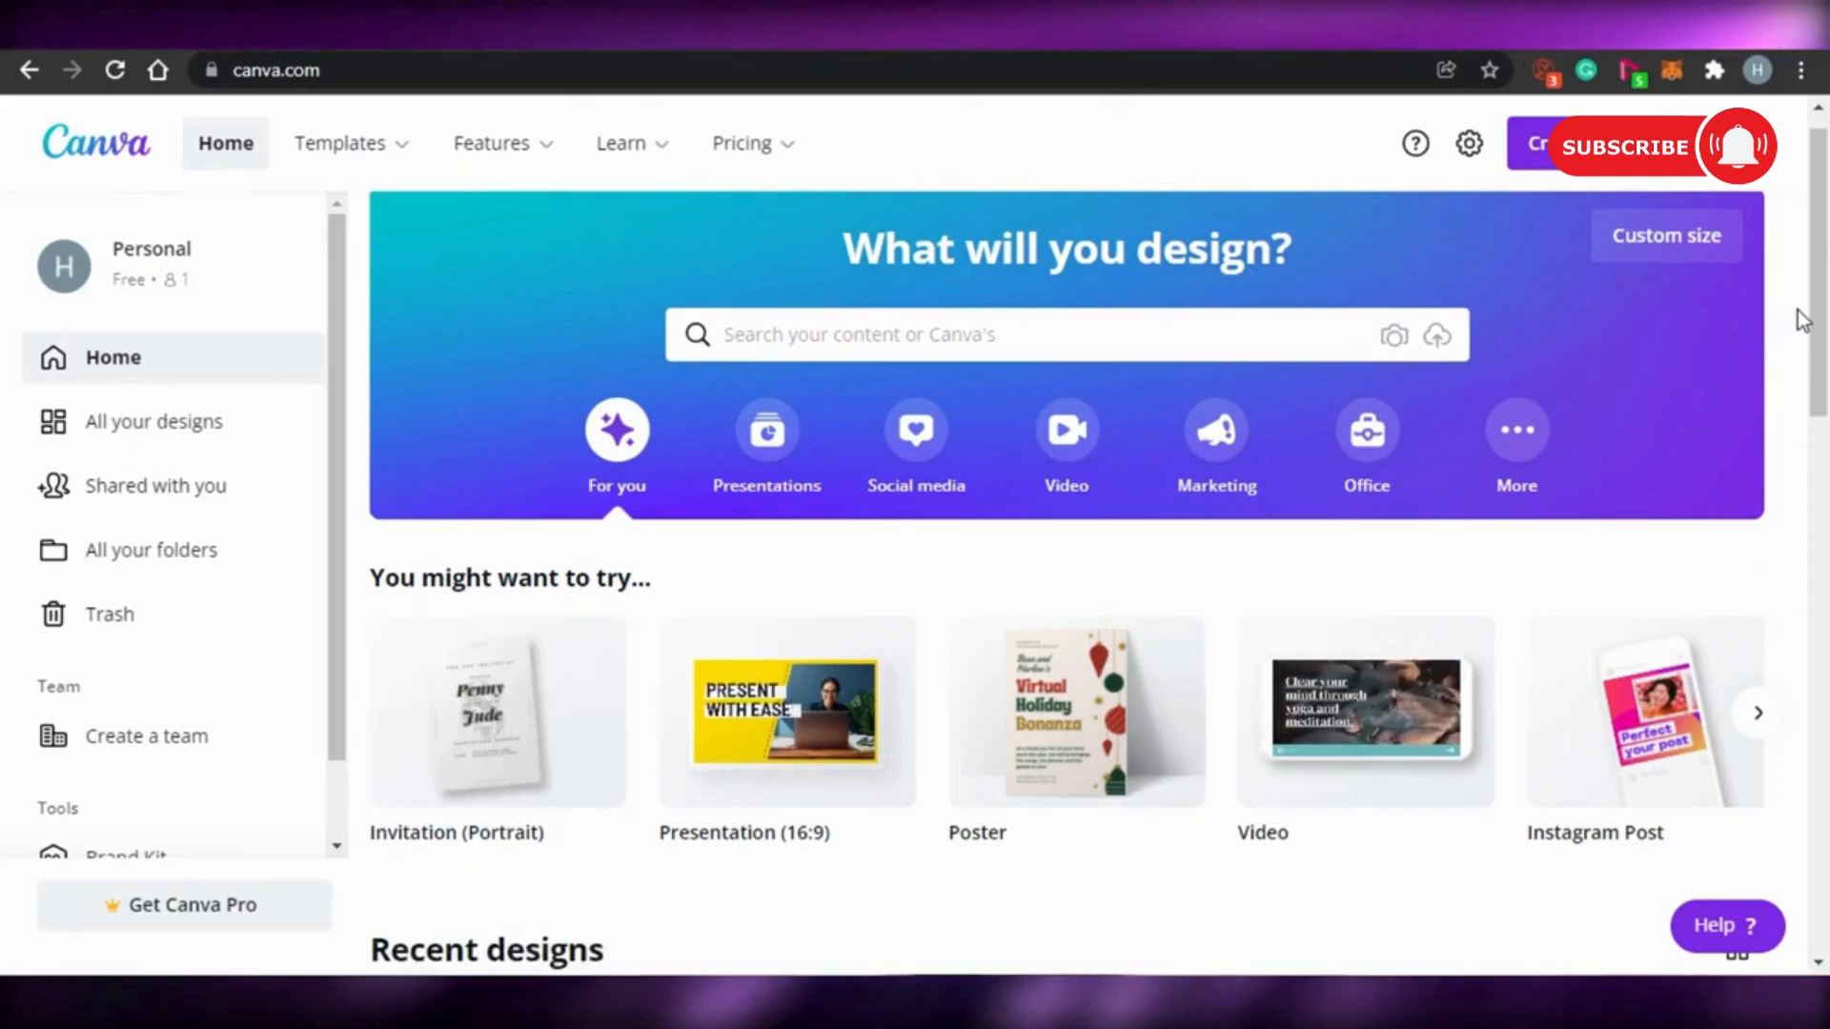
{"action": "mouse_move", "coordinate": [1802, 314]}
{"action": "left_mouse_down"}
{"action": "mouse_move", "coordinate": [1804, 548]}
{"action": "mouse_move", "coordinate": [1822, 286]}
{"action": "mouse_move", "coordinate": [1823, 448]}
{"action": "mouse_move", "coordinate": [1826, 306]}
{"action": "left_mouse_up"}
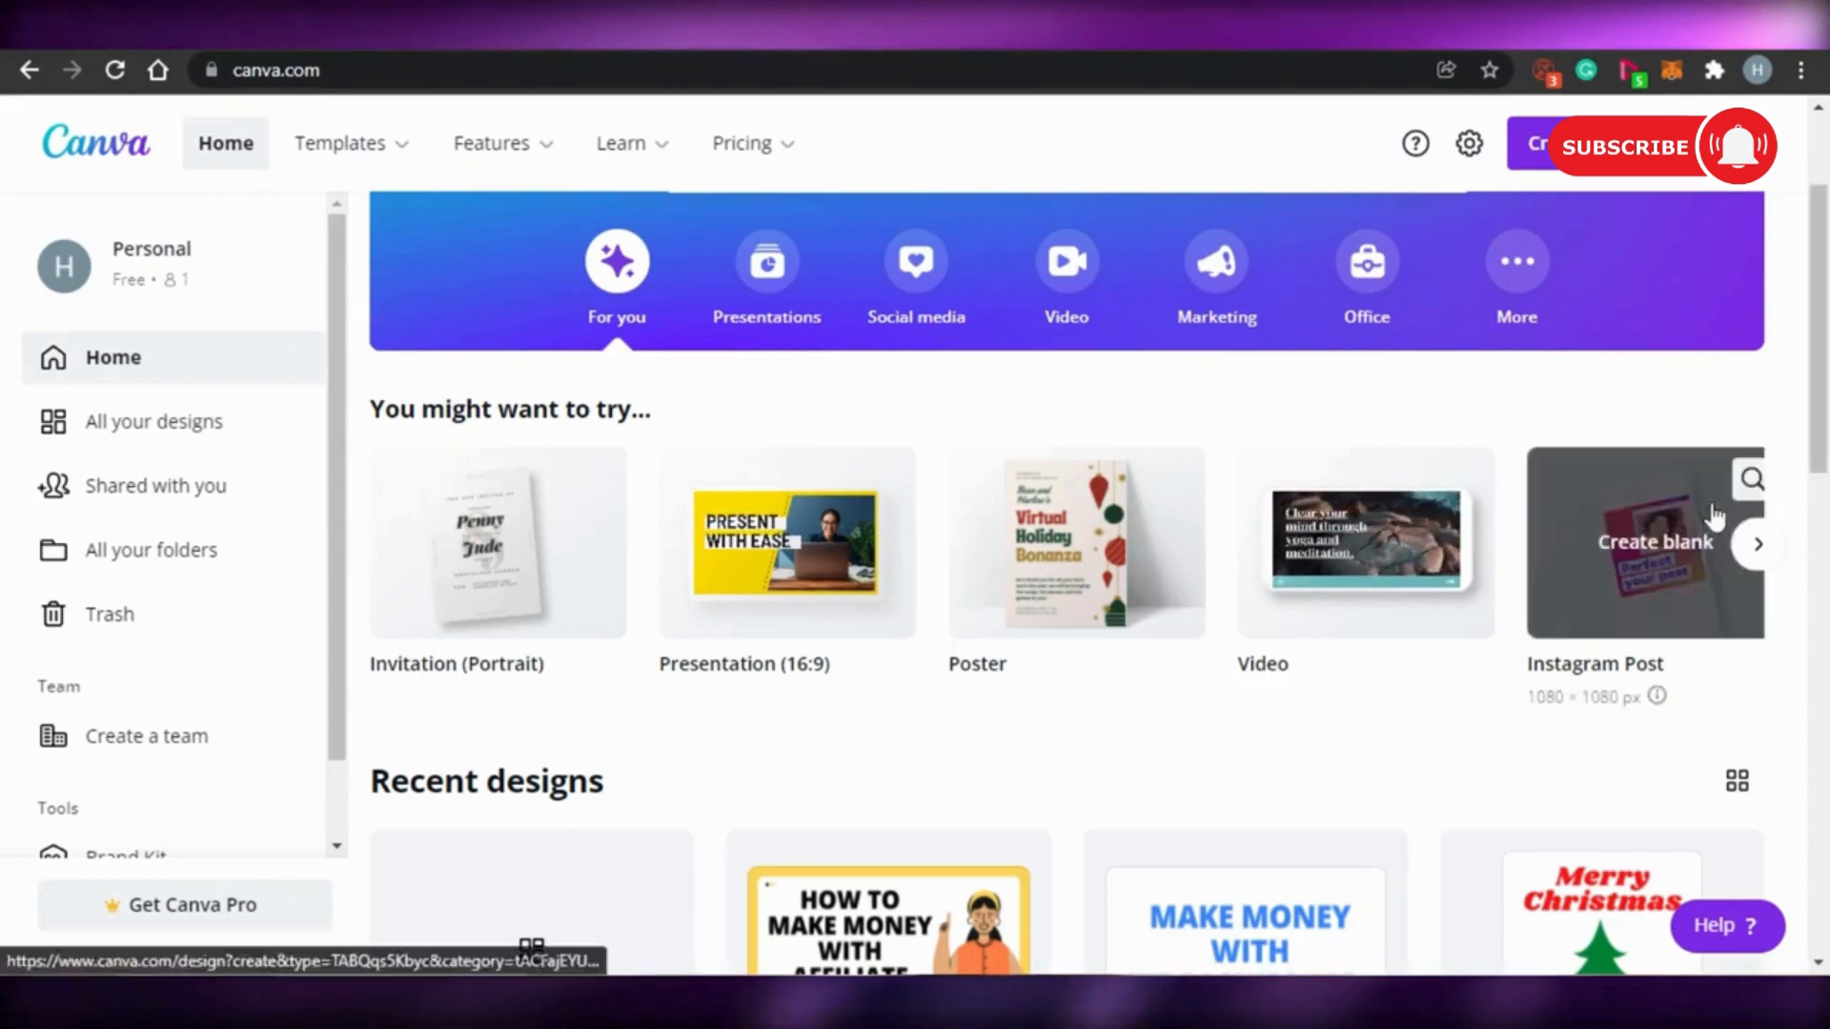
{"action": "left_click", "coordinate": [1750, 547]}
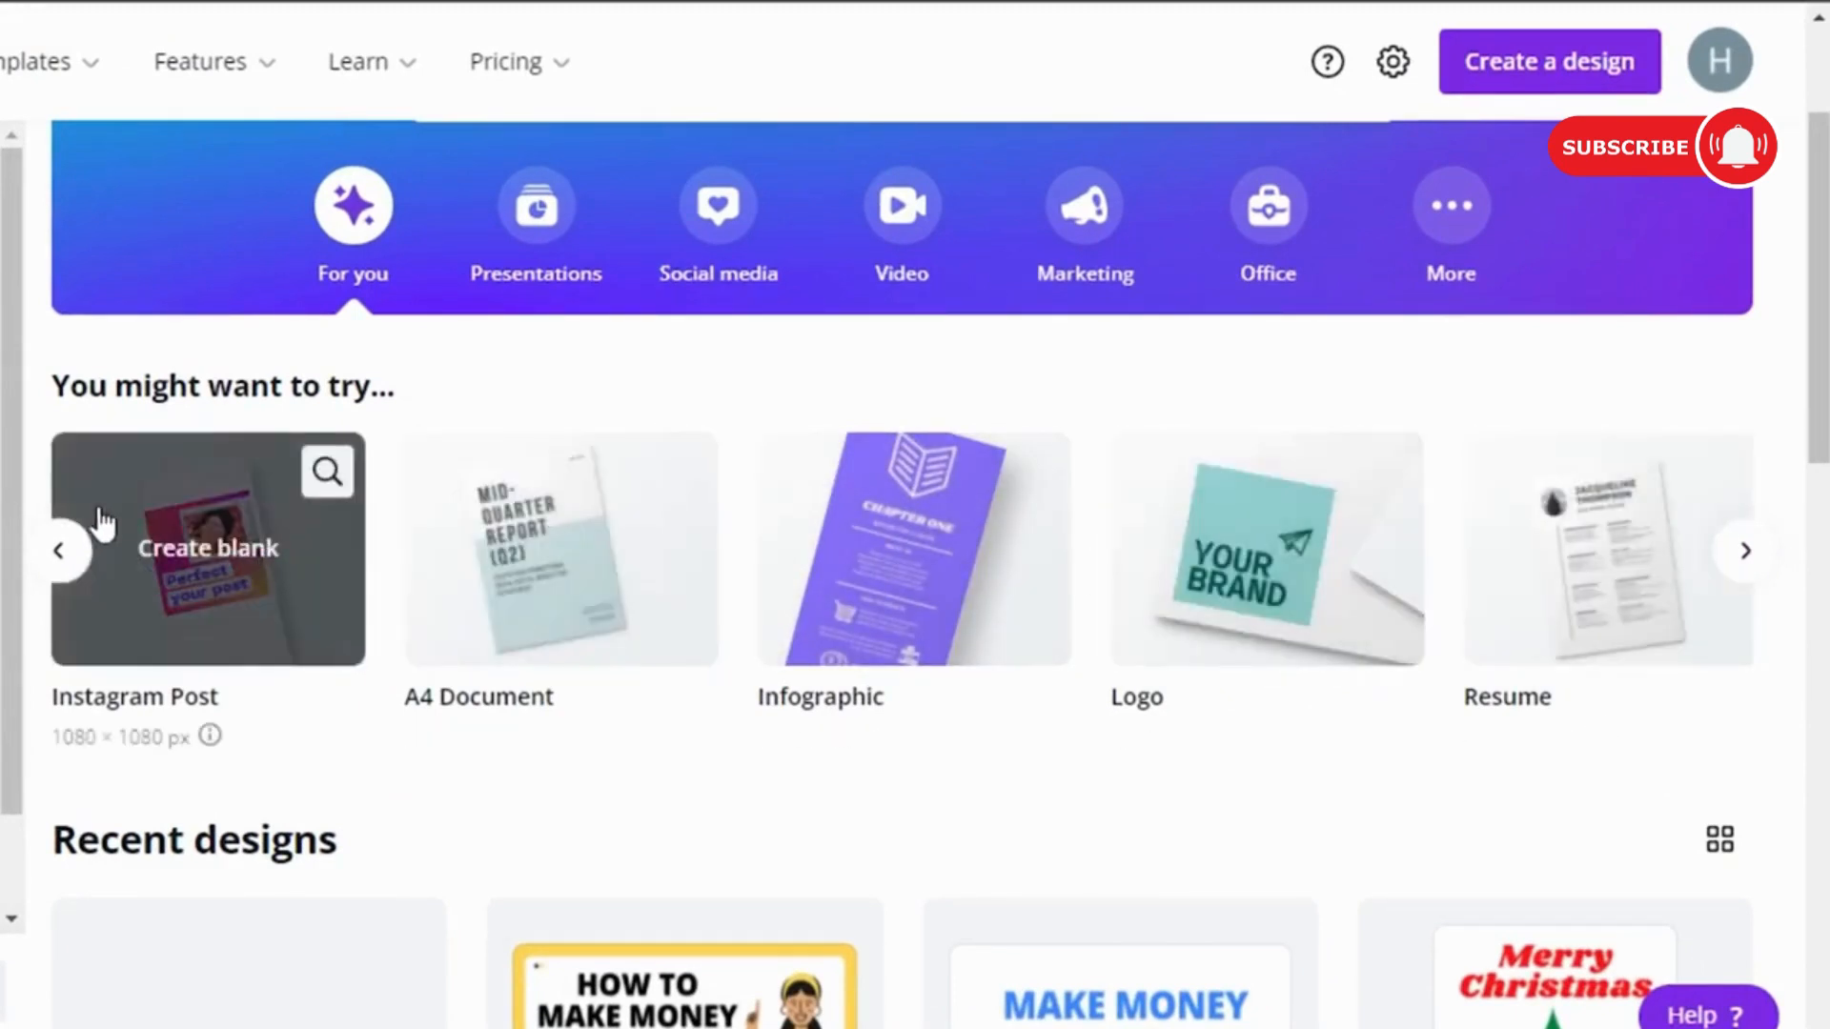
{"action": "left_click", "coordinate": [59, 549]}
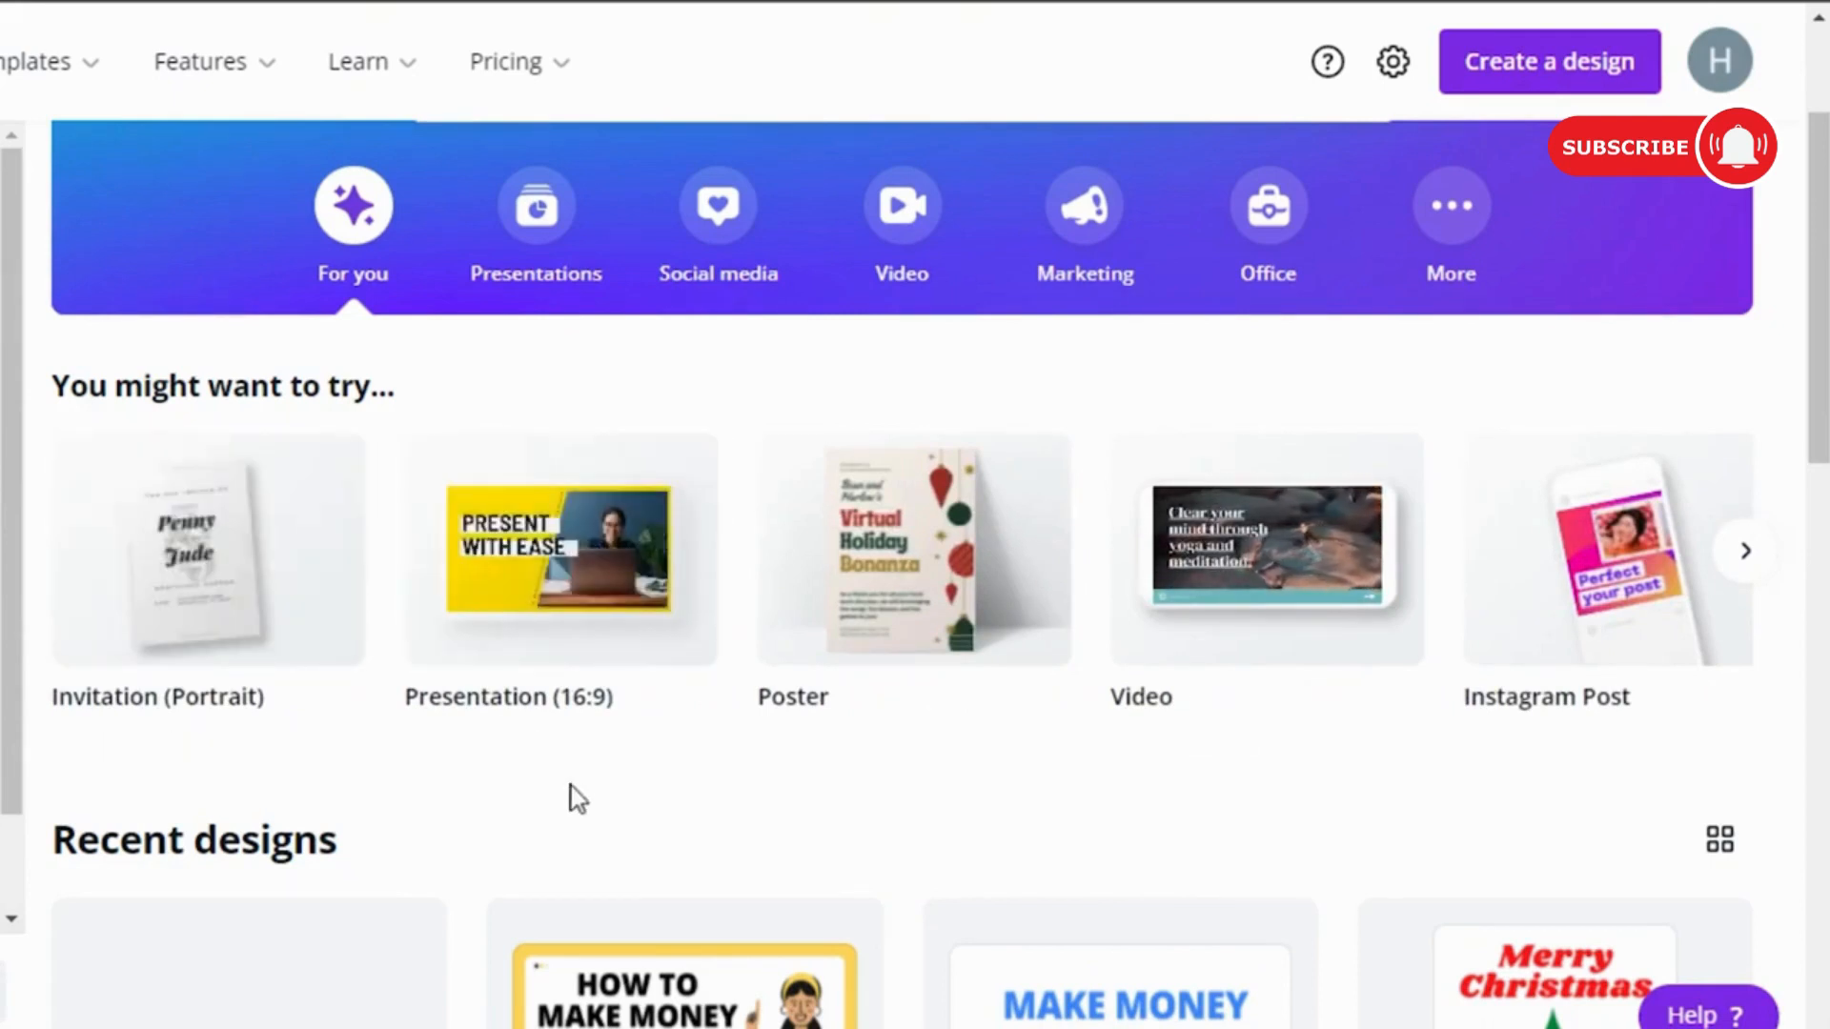
{"action": "mouse_move", "coordinate": [538, 615]}
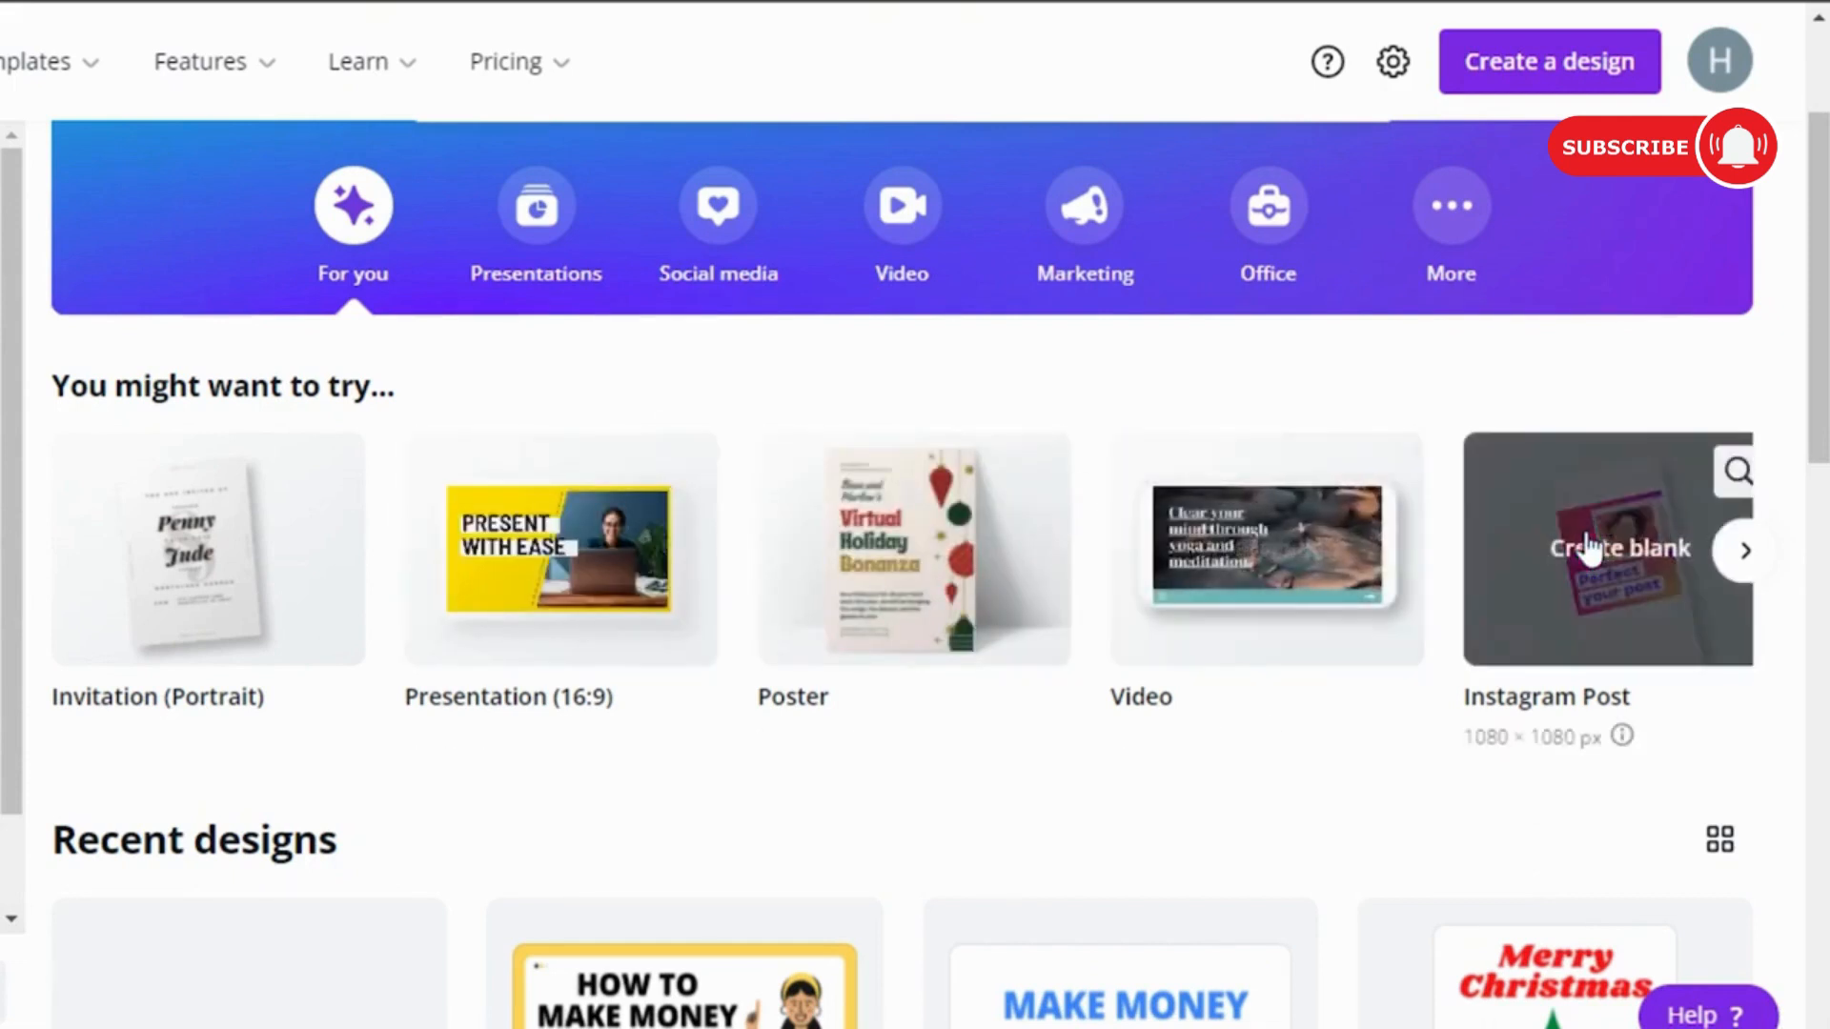
{"action": "left_click", "coordinate": [1758, 570]}
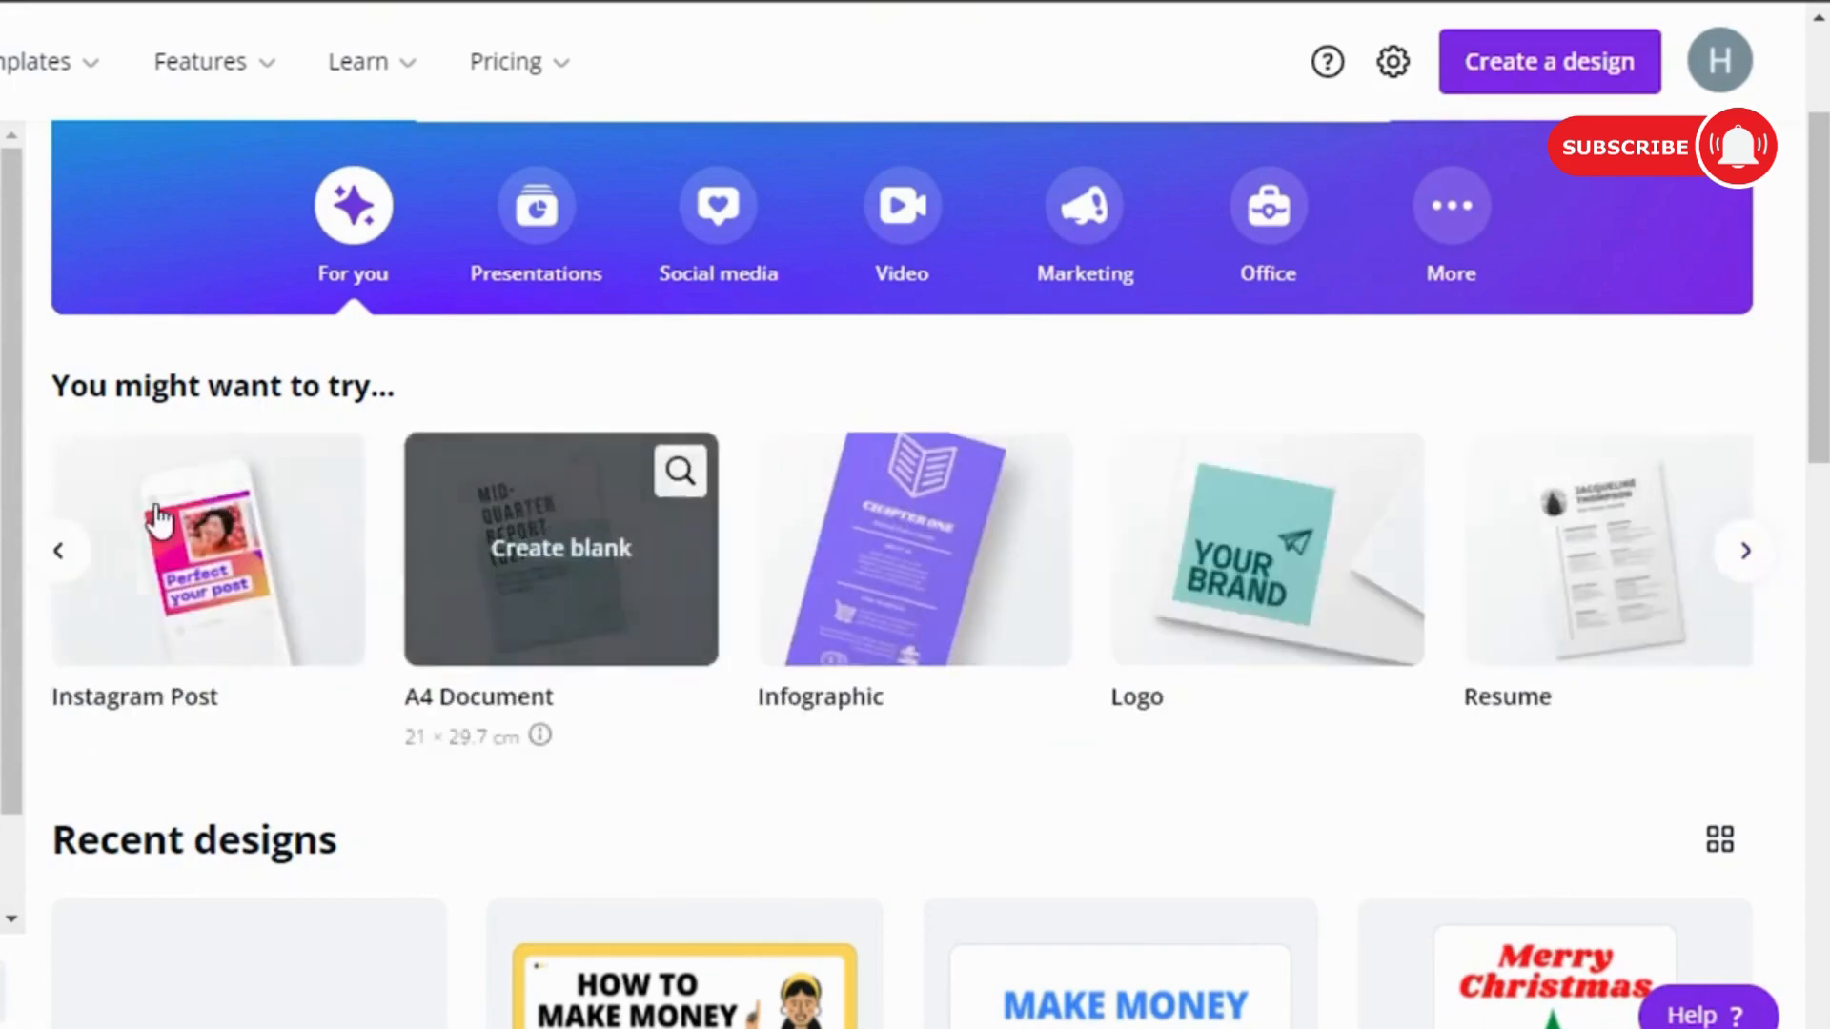
{"action": "left_click", "coordinate": [61, 551]}
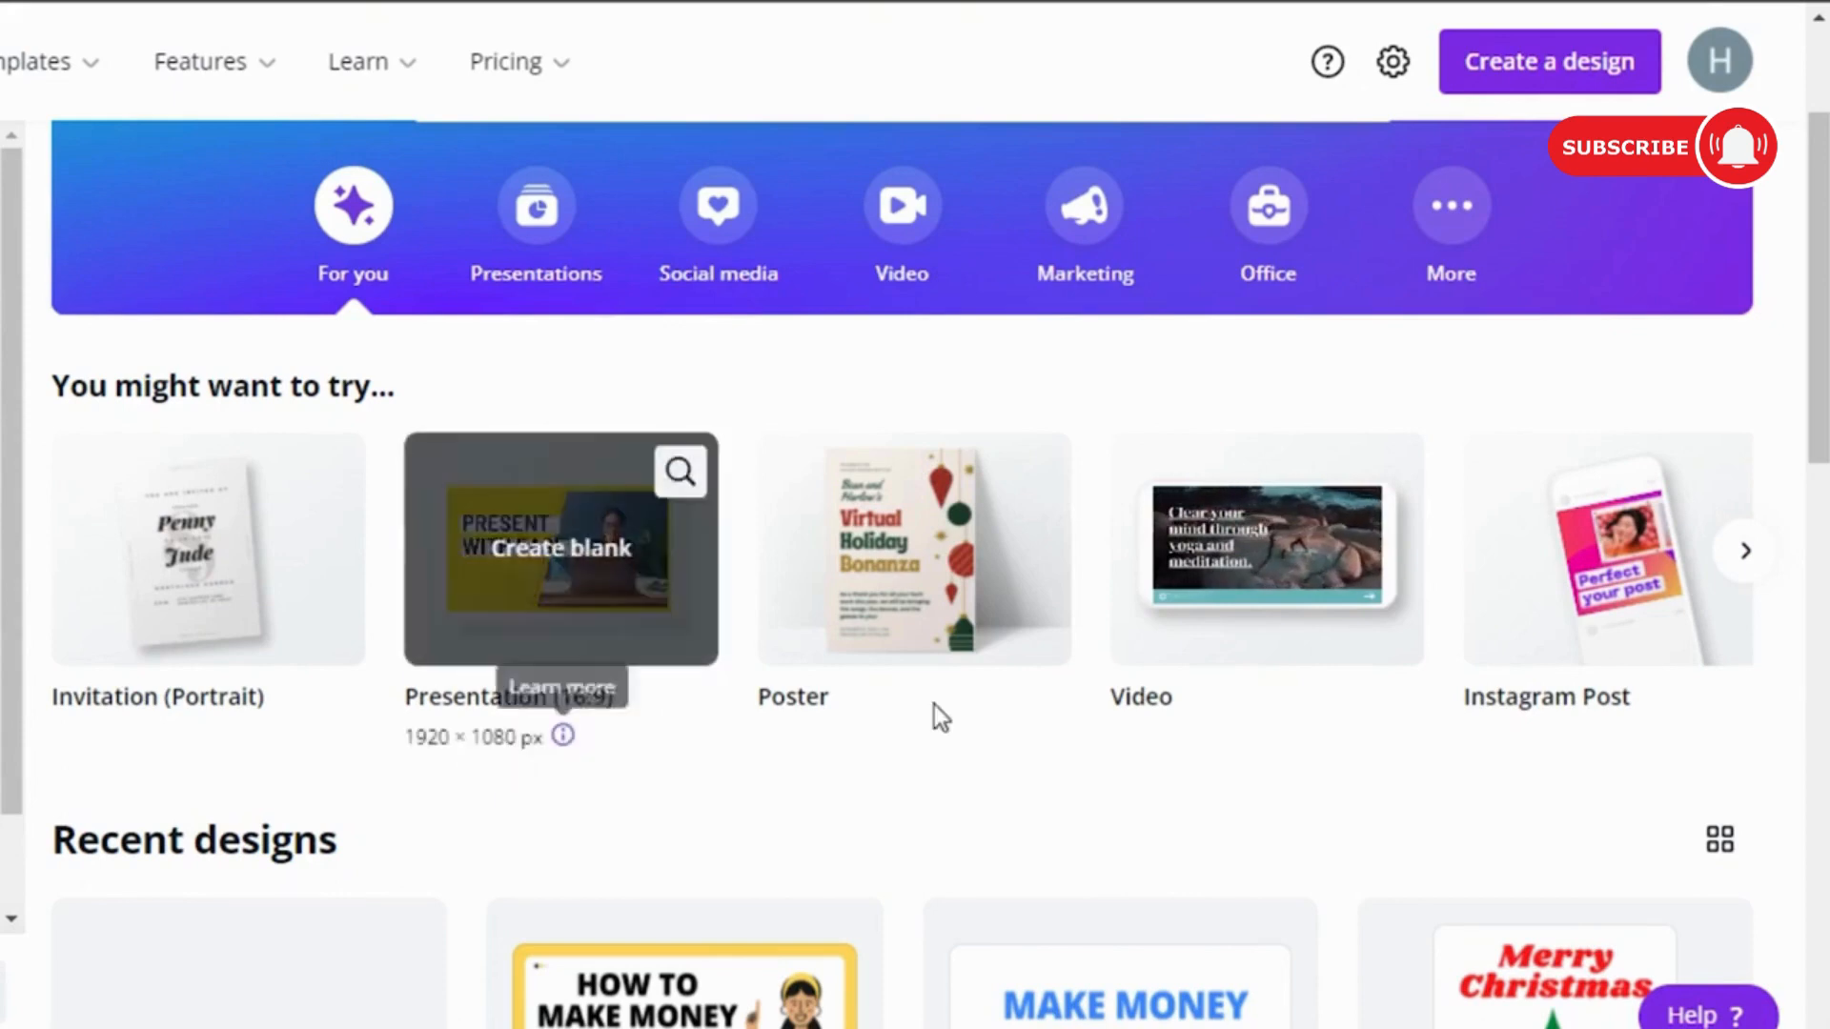
View the custom size options for a new design.
{"action": "scroll", "coordinate": [1813, 141], "scroll_direction": "up", "scroll_amount": 3}
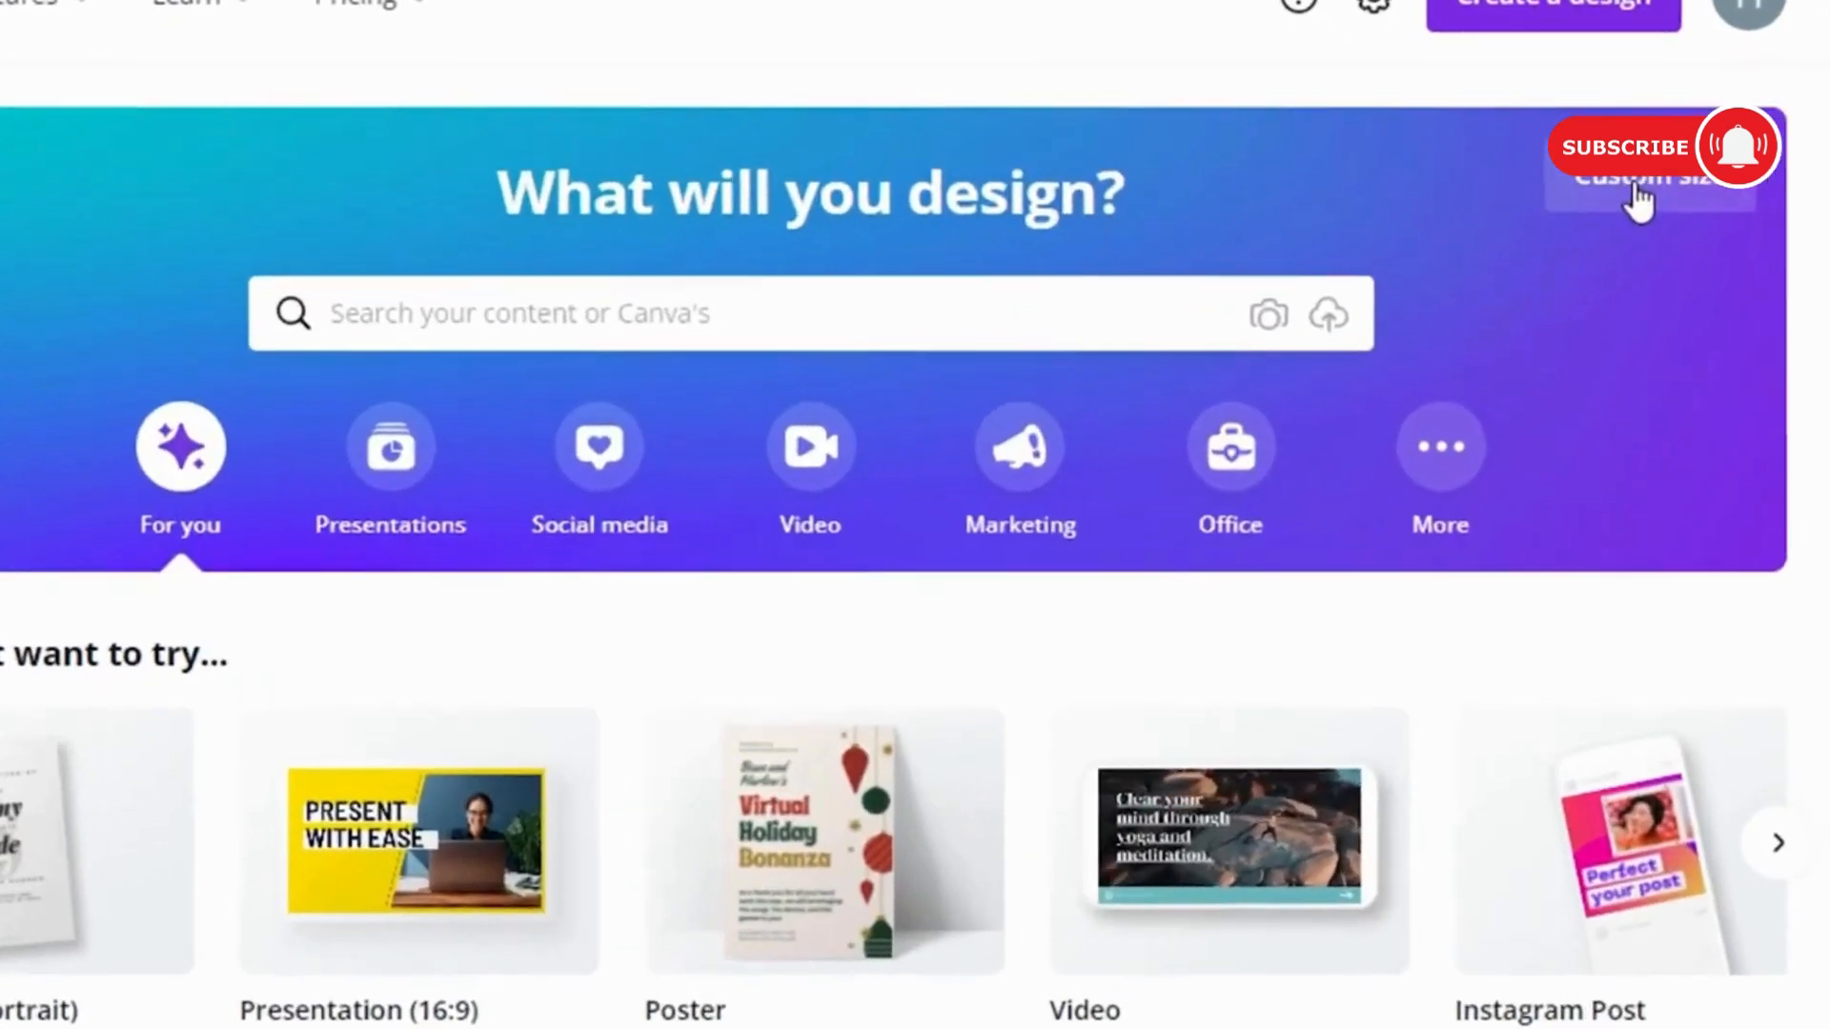
{"action": "left_click", "coordinate": [1623, 225]}
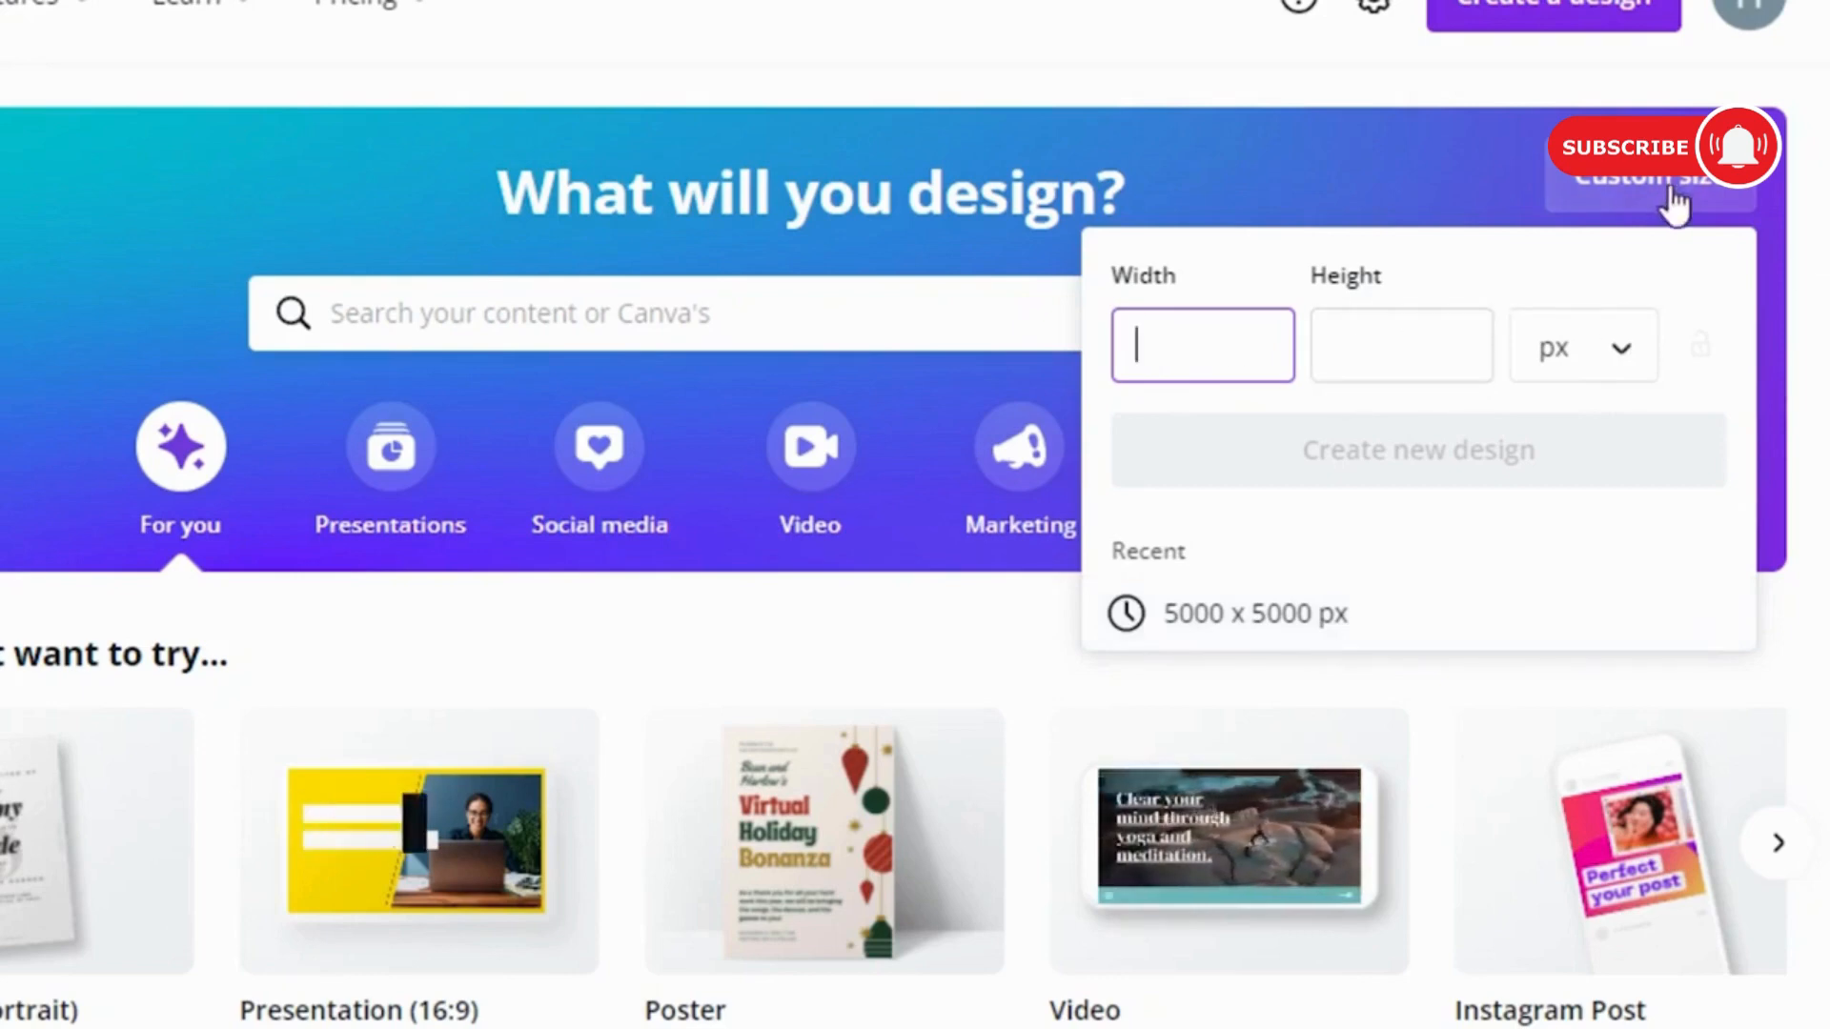
{"action": "scroll", "coordinate": [915, 572], "scroll_direction": "down", "scroll_amount": 3}
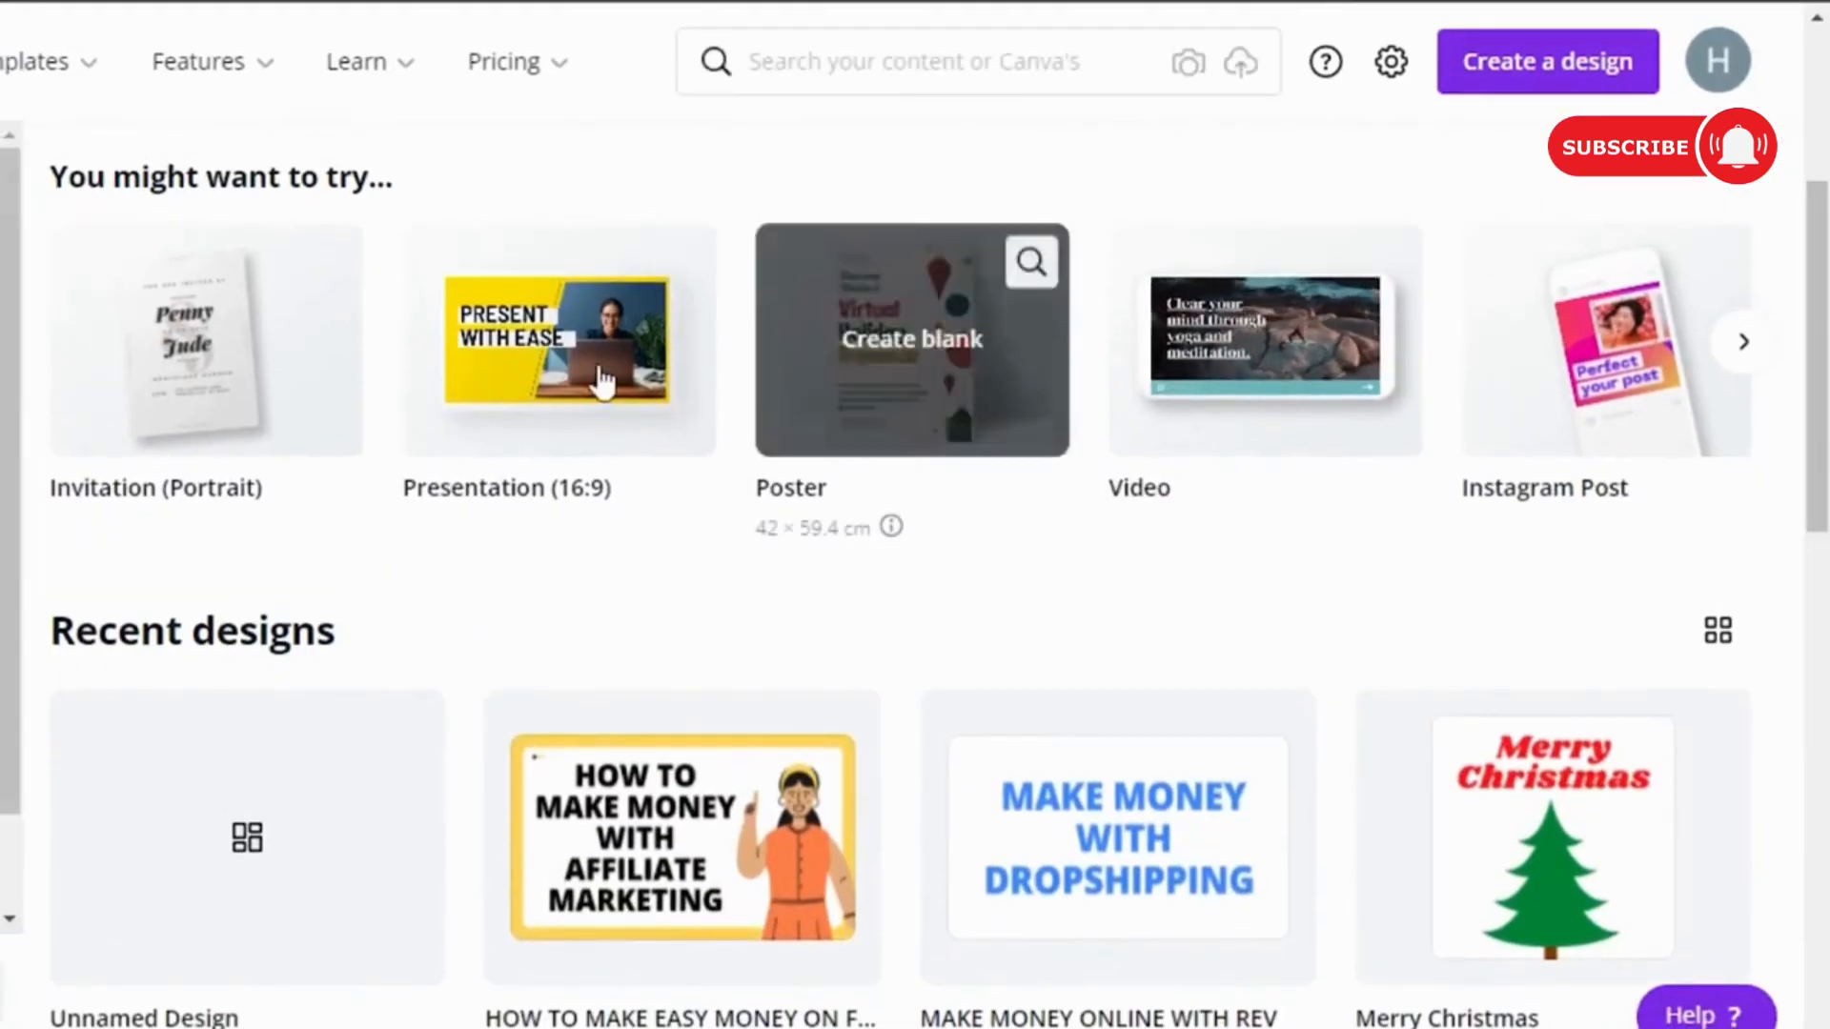
Create a blank Presentation (16:9) design and look through the available presentation templates.
{"action": "left_click", "coordinate": [555, 338]}
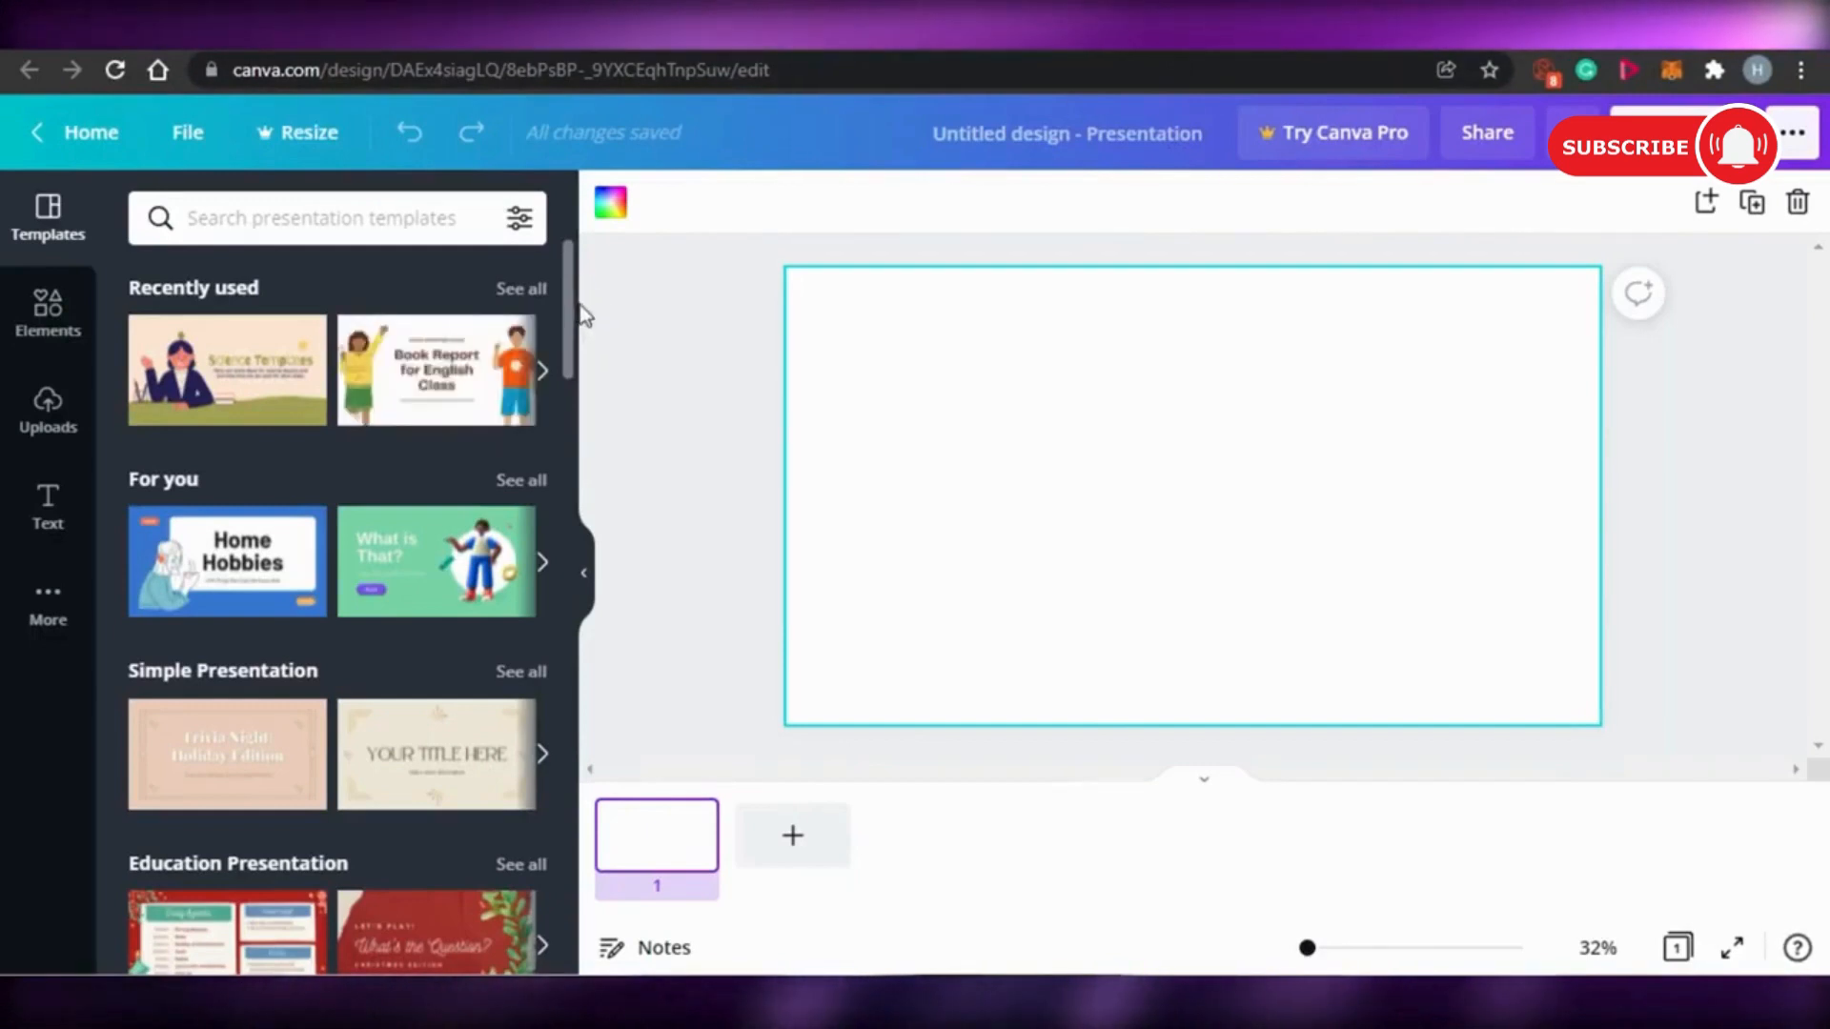
{"action": "scroll", "coordinate": [570, 472], "scroll_direction": "down", "scroll_amount": 4}
{"action": "scroll", "coordinate": [570, 400], "scroll_direction": "up", "scroll_amount": 4}
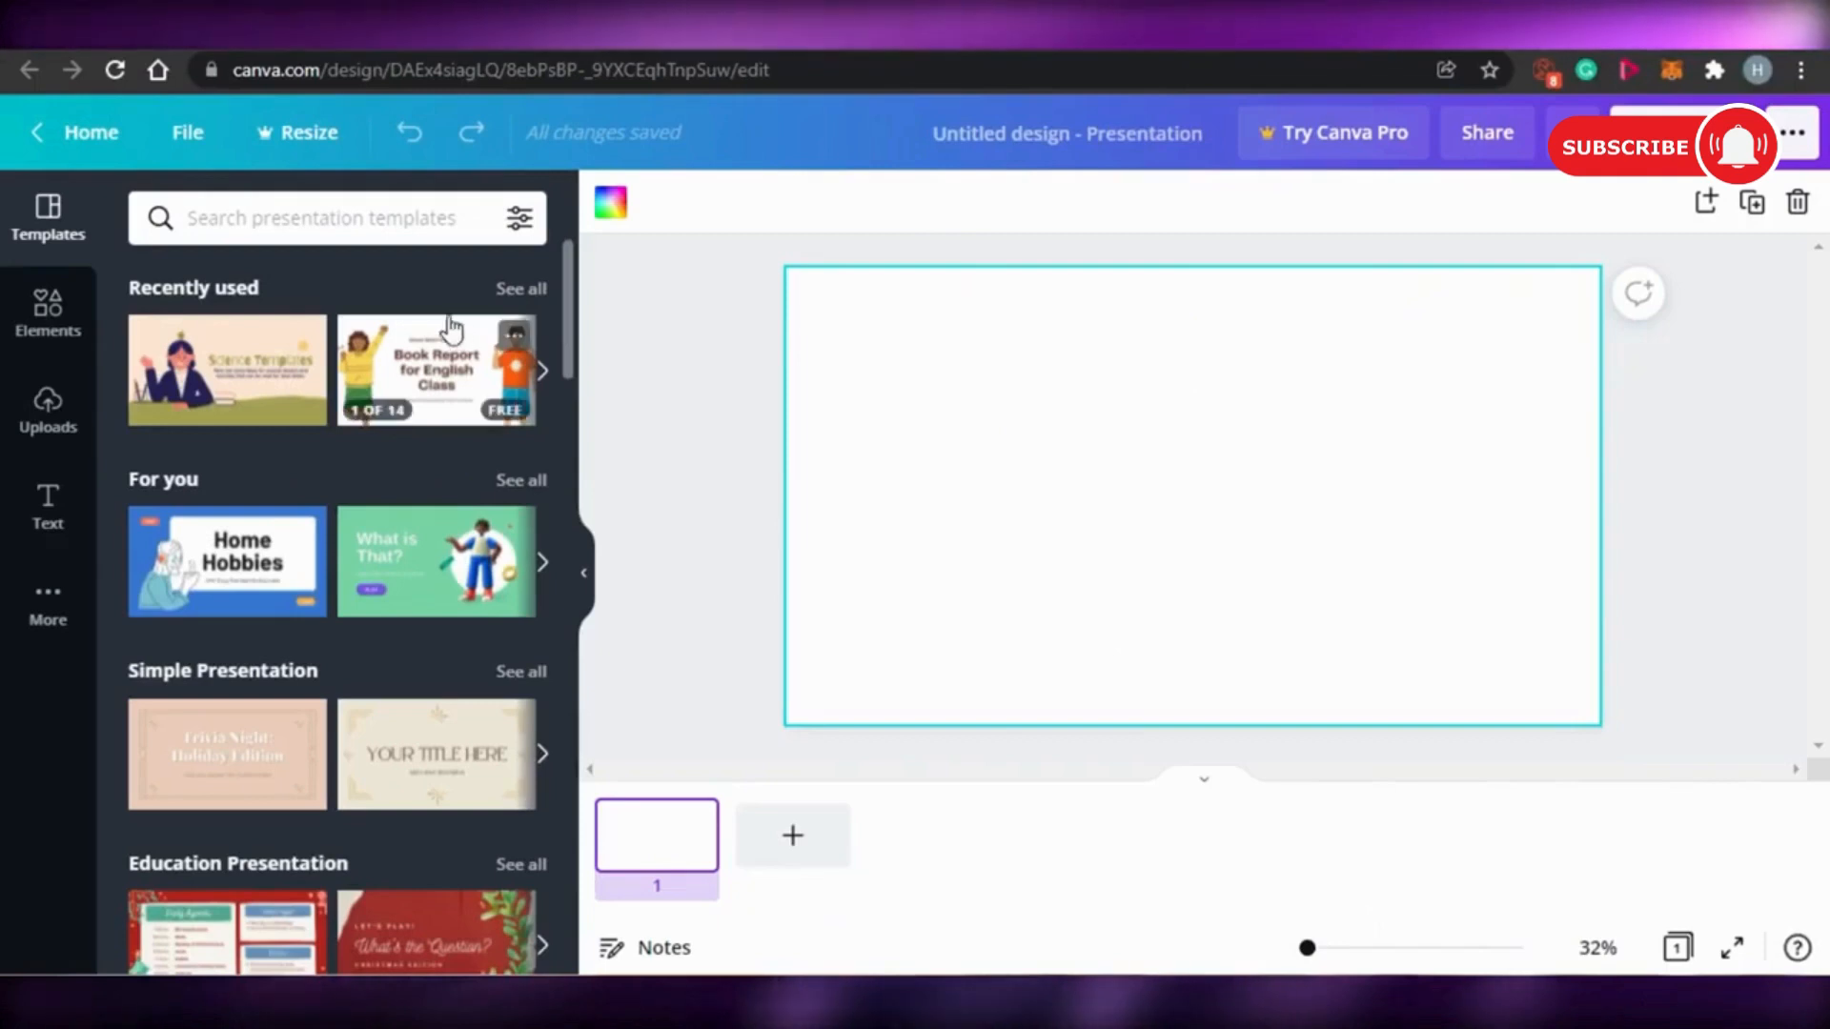
Set the blank page's background to the custom light orange colour #FFE9C7.
{"action": "left_click", "coordinate": [1149, 437]}
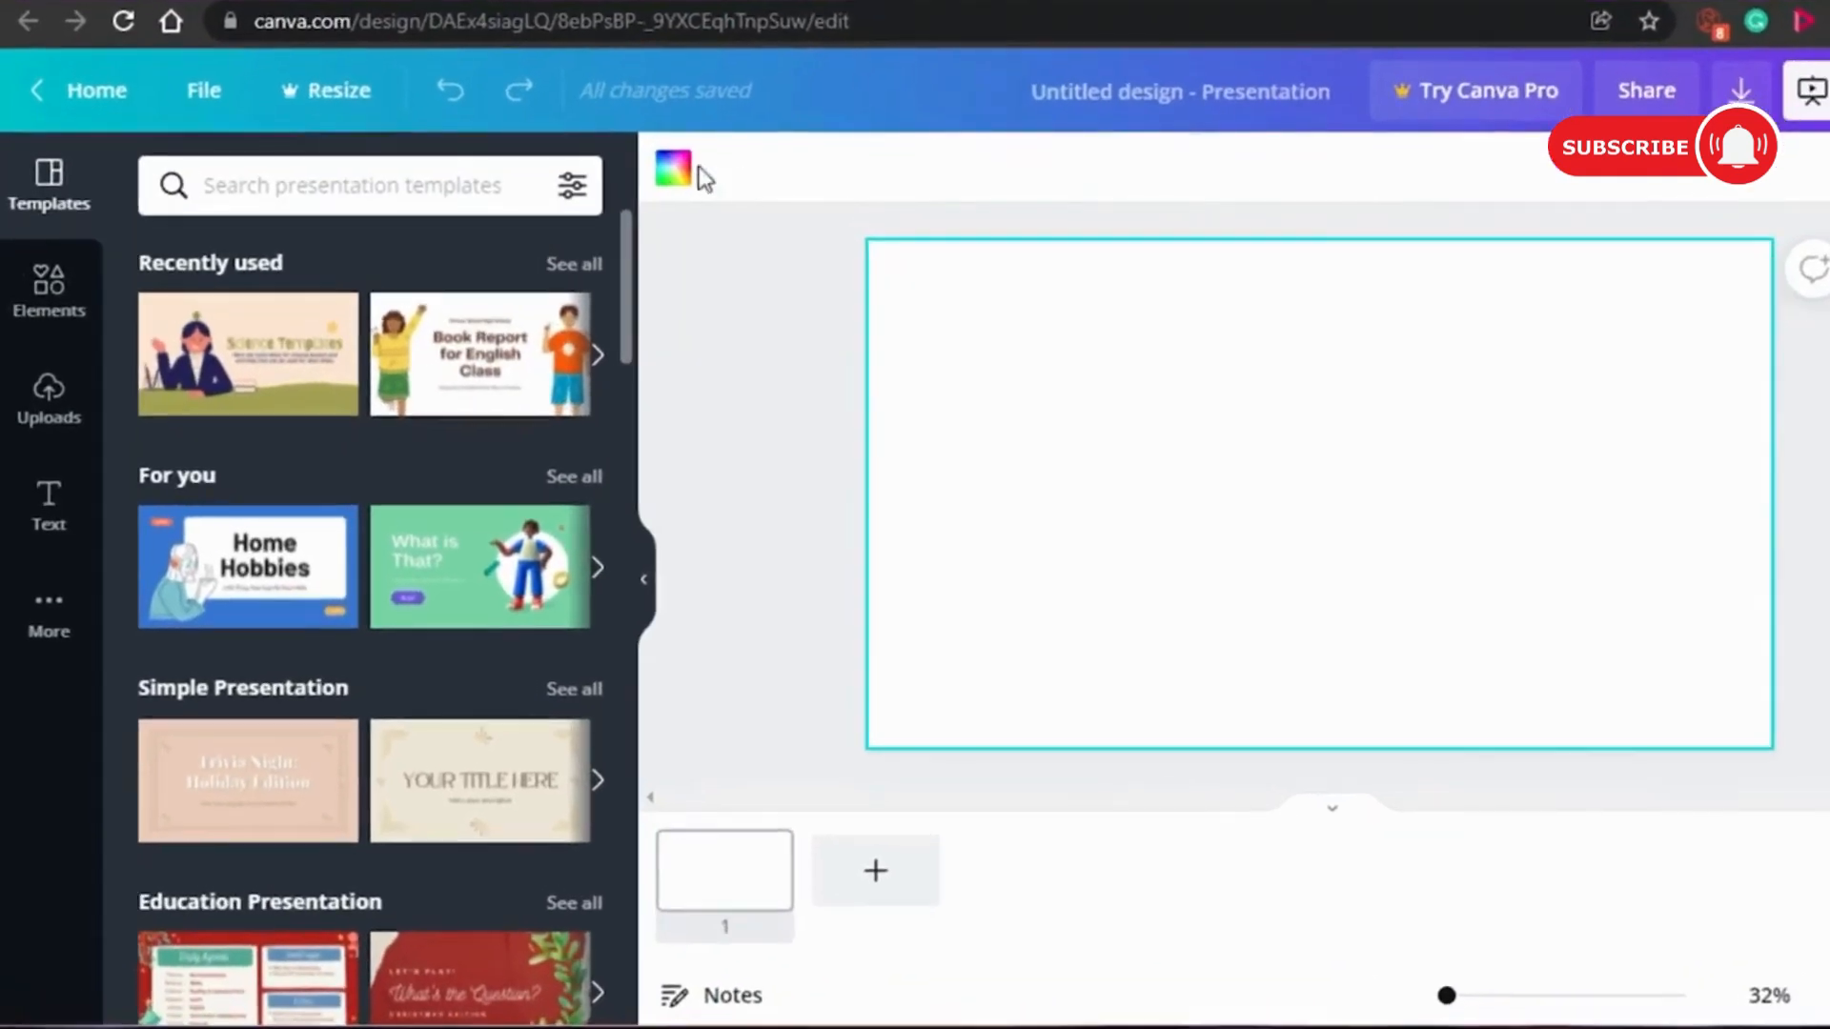
{"action": "left_click", "coordinate": [674, 171]}
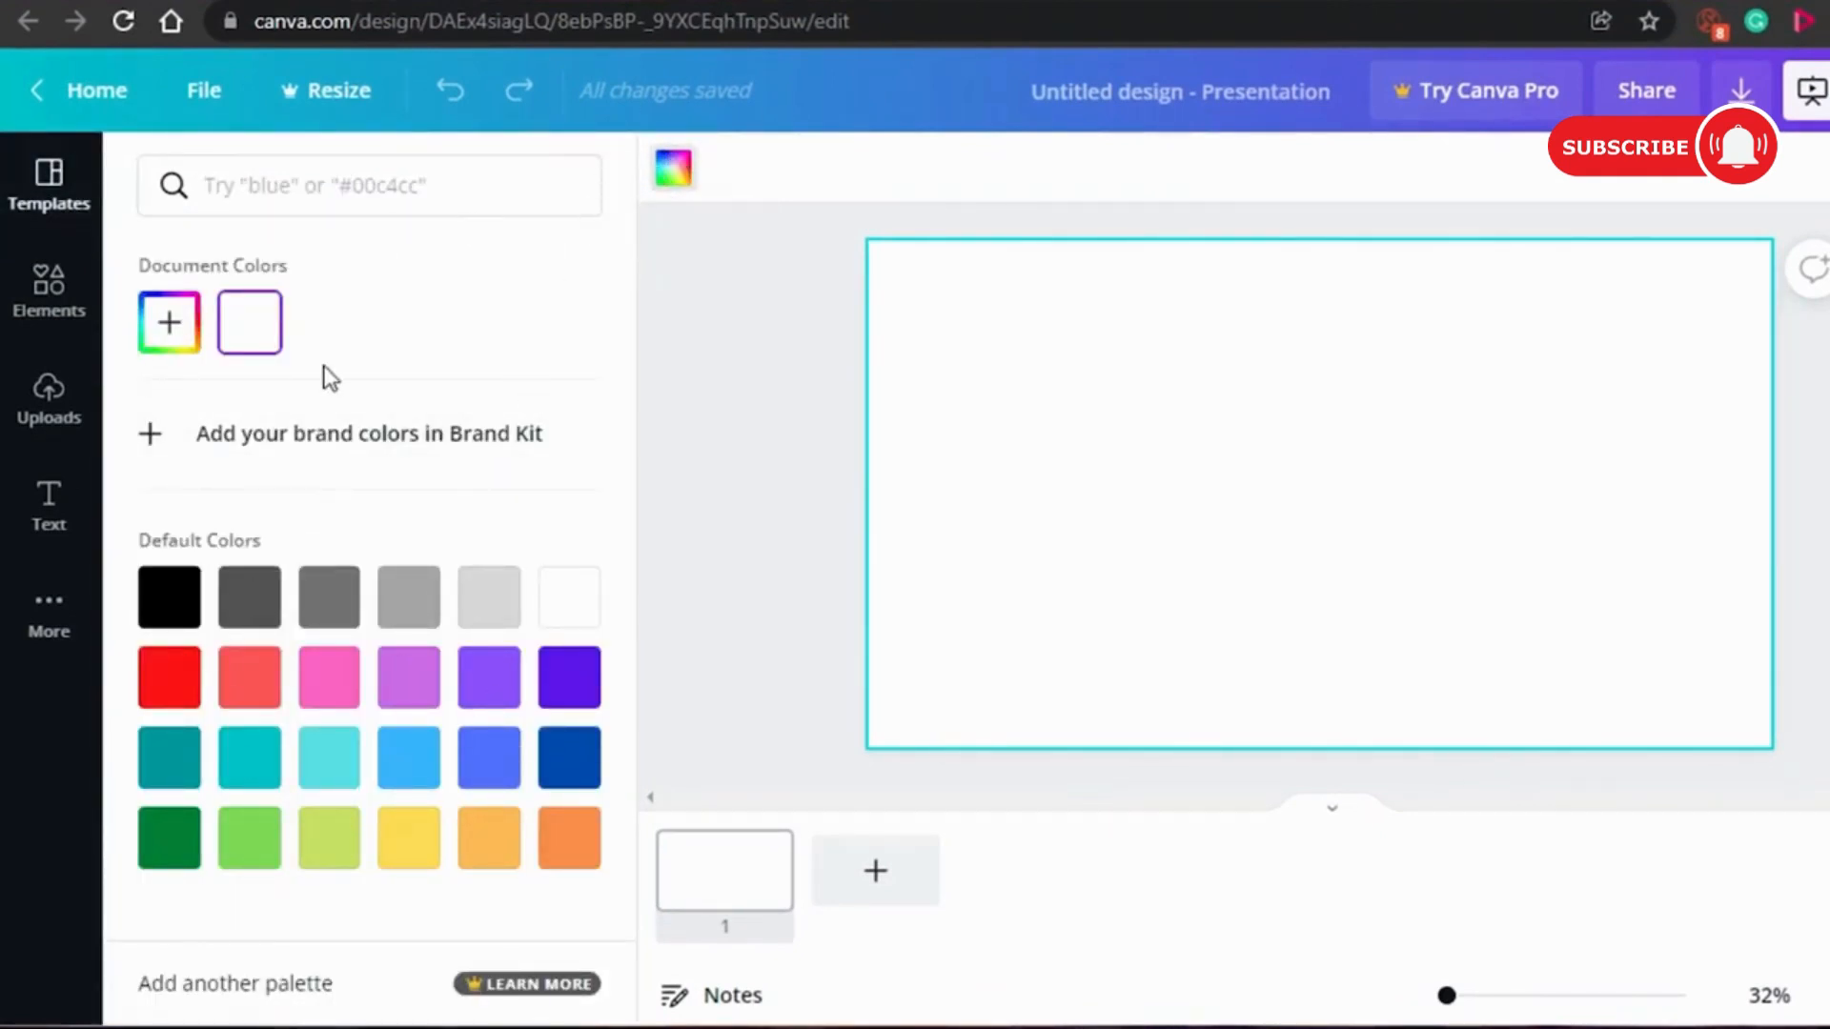
{"action": "left_click", "coordinate": [167, 327]}
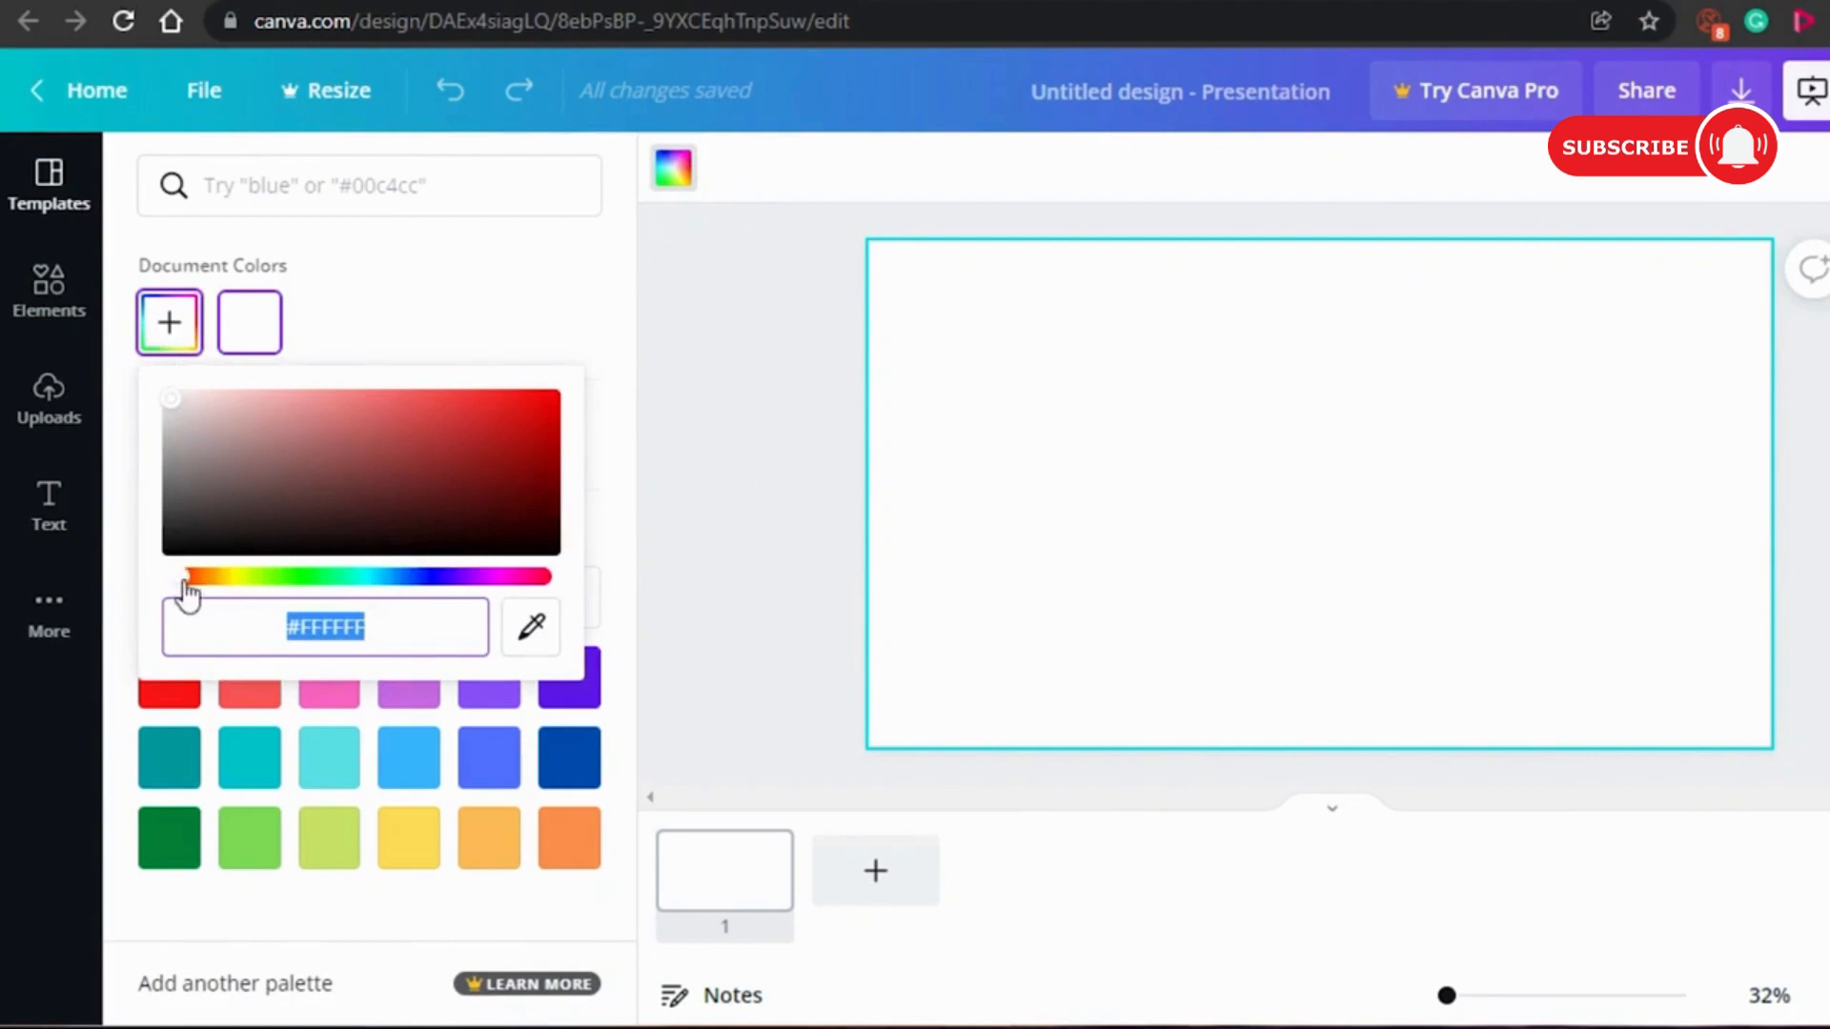
{"action": "left_click_drag", "start_coordinate": [183, 581], "coordinate": [210, 581]}
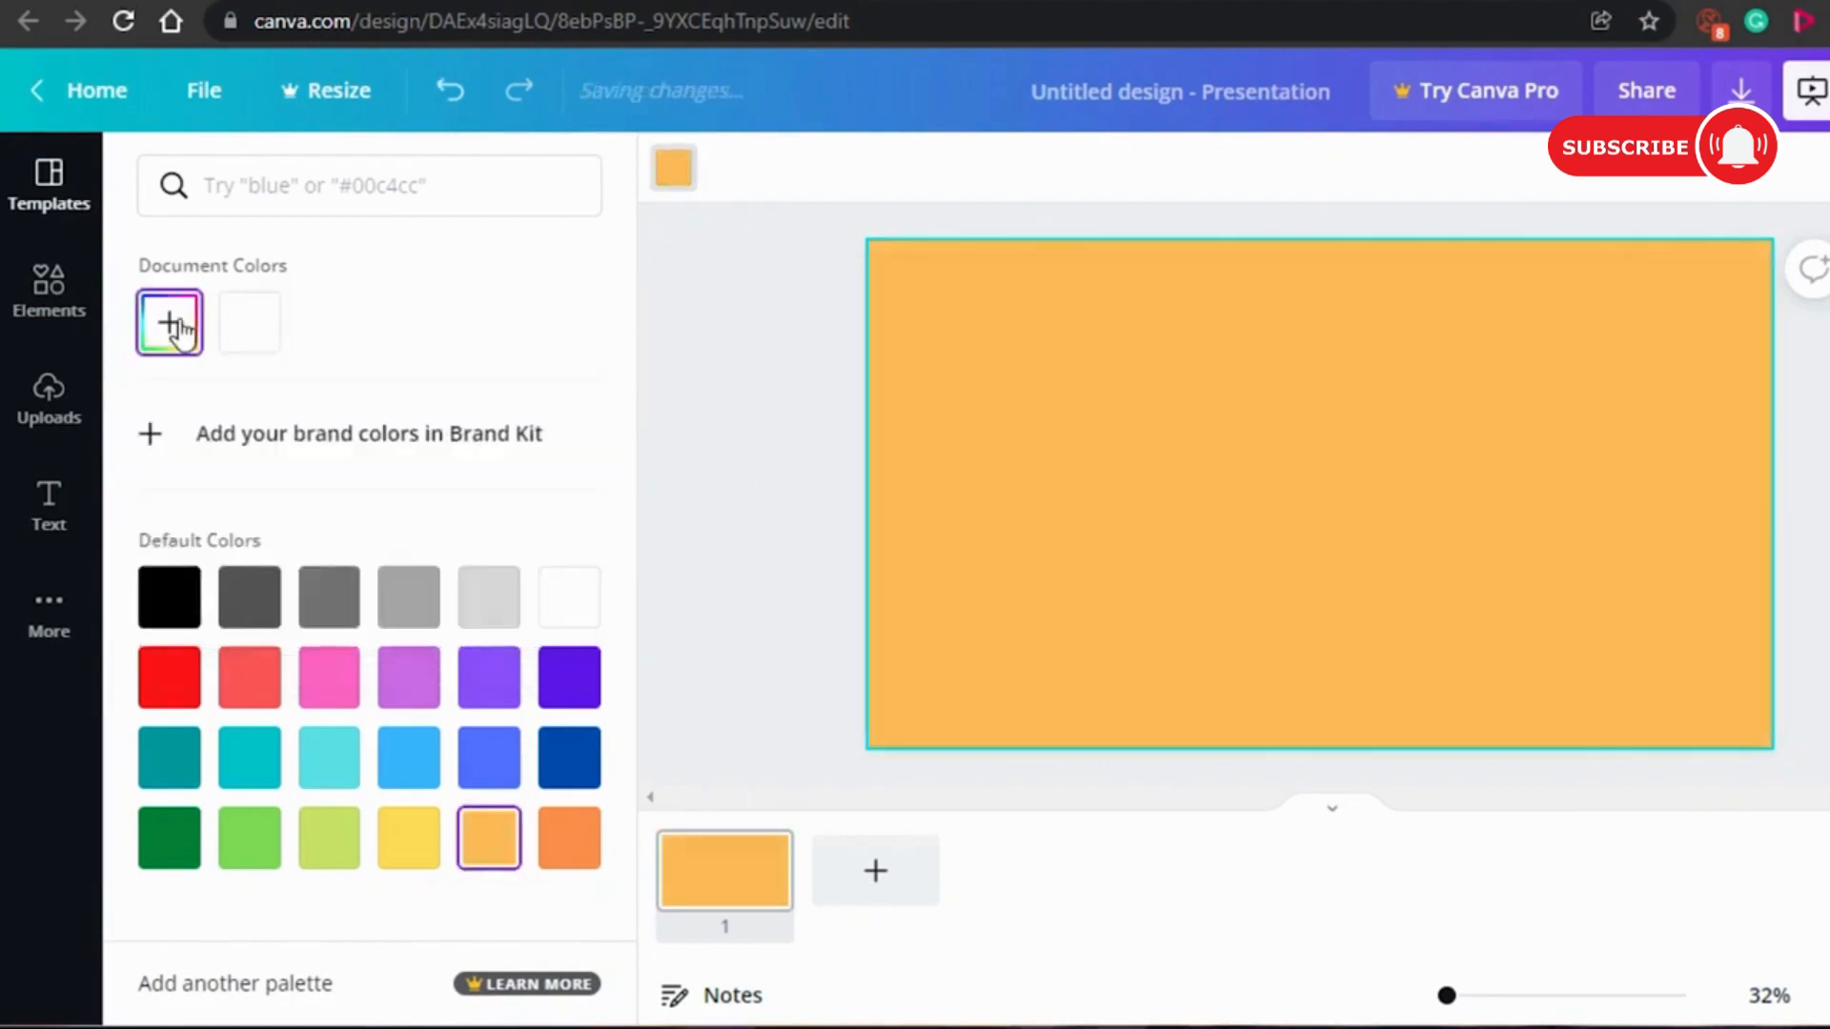
{"action": "left_click", "coordinate": [174, 327]}
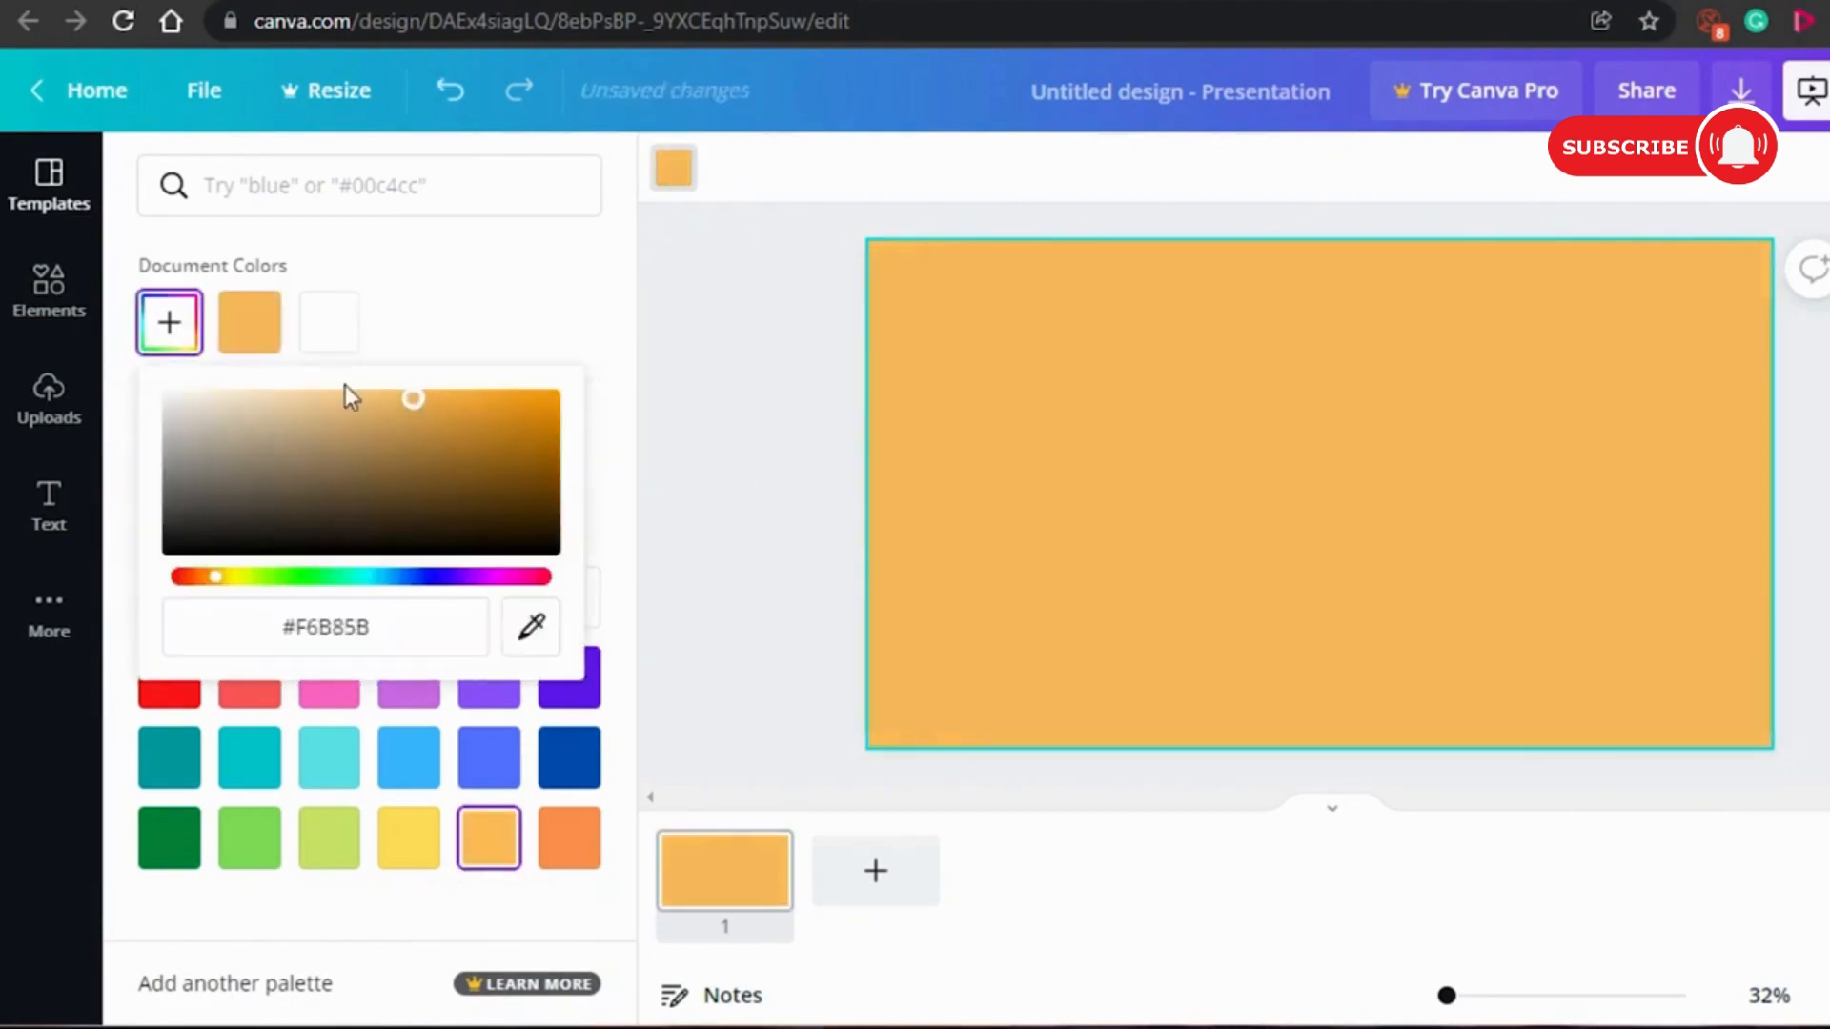
{"action": "left_click_drag", "start_coordinate": [345, 385], "coordinate": [253, 362]}
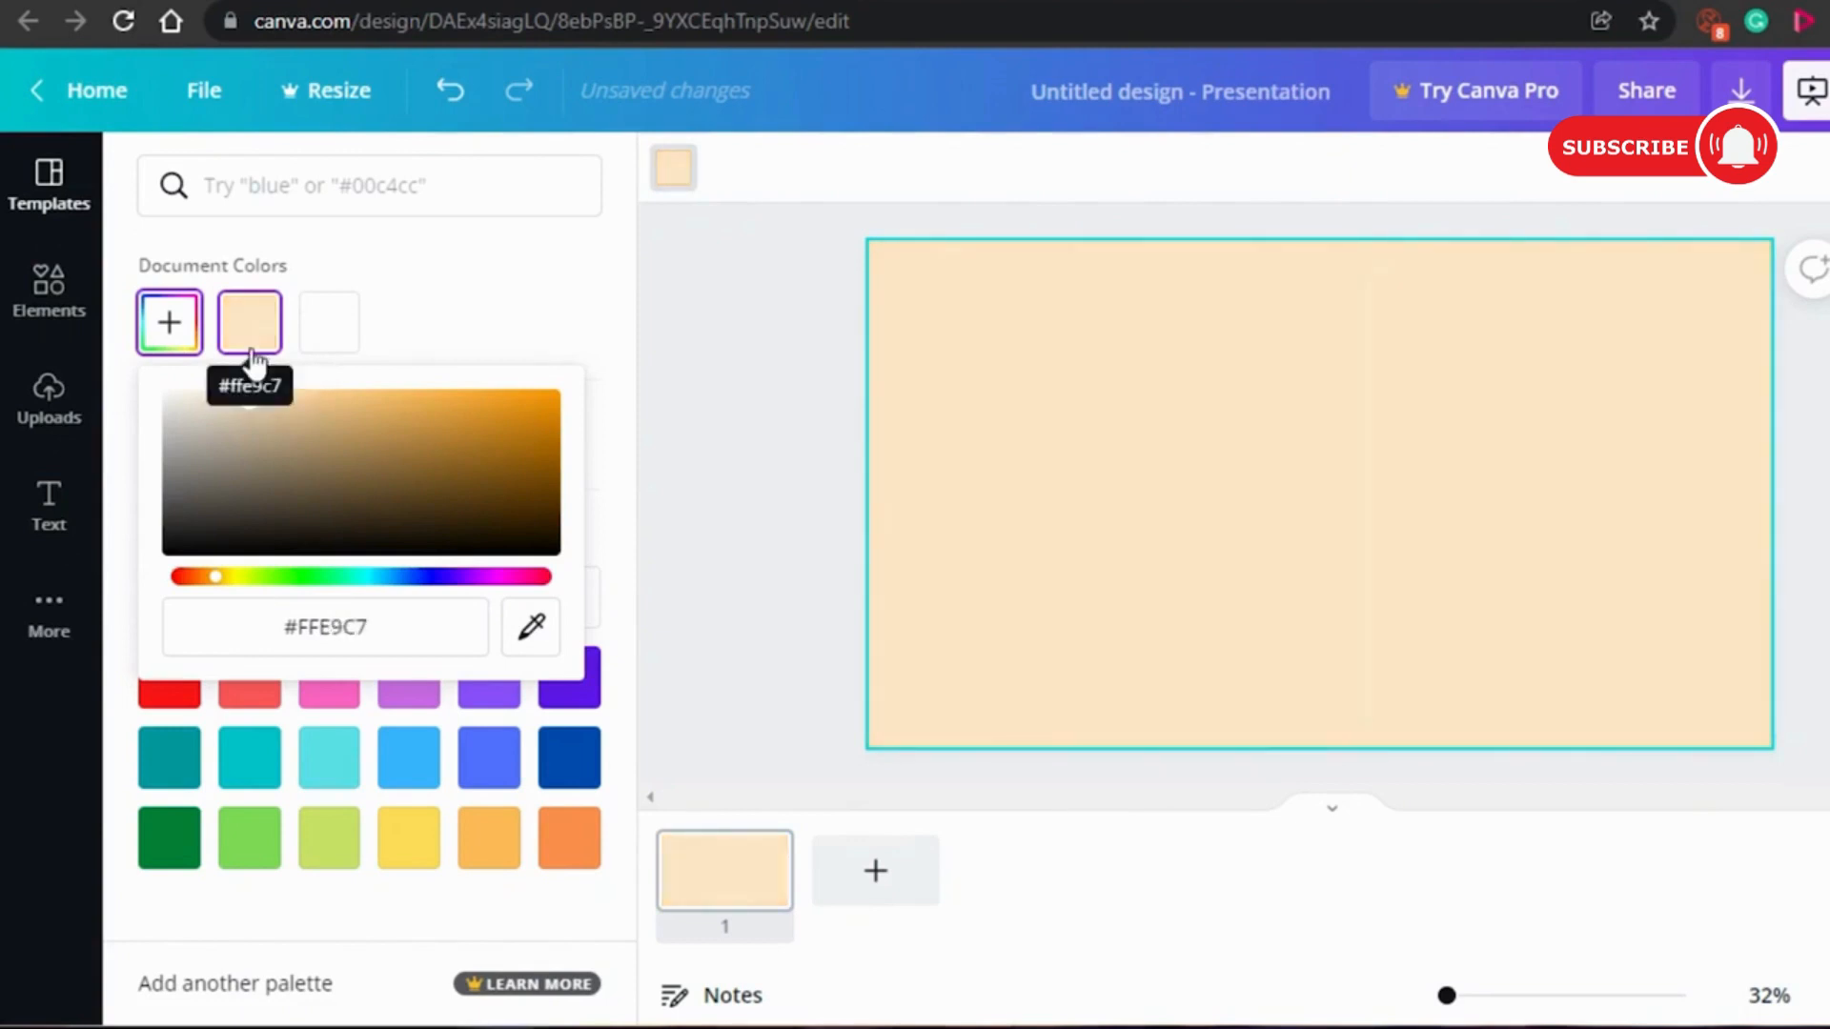
{"action": "left_click", "coordinate": [838, 391]}
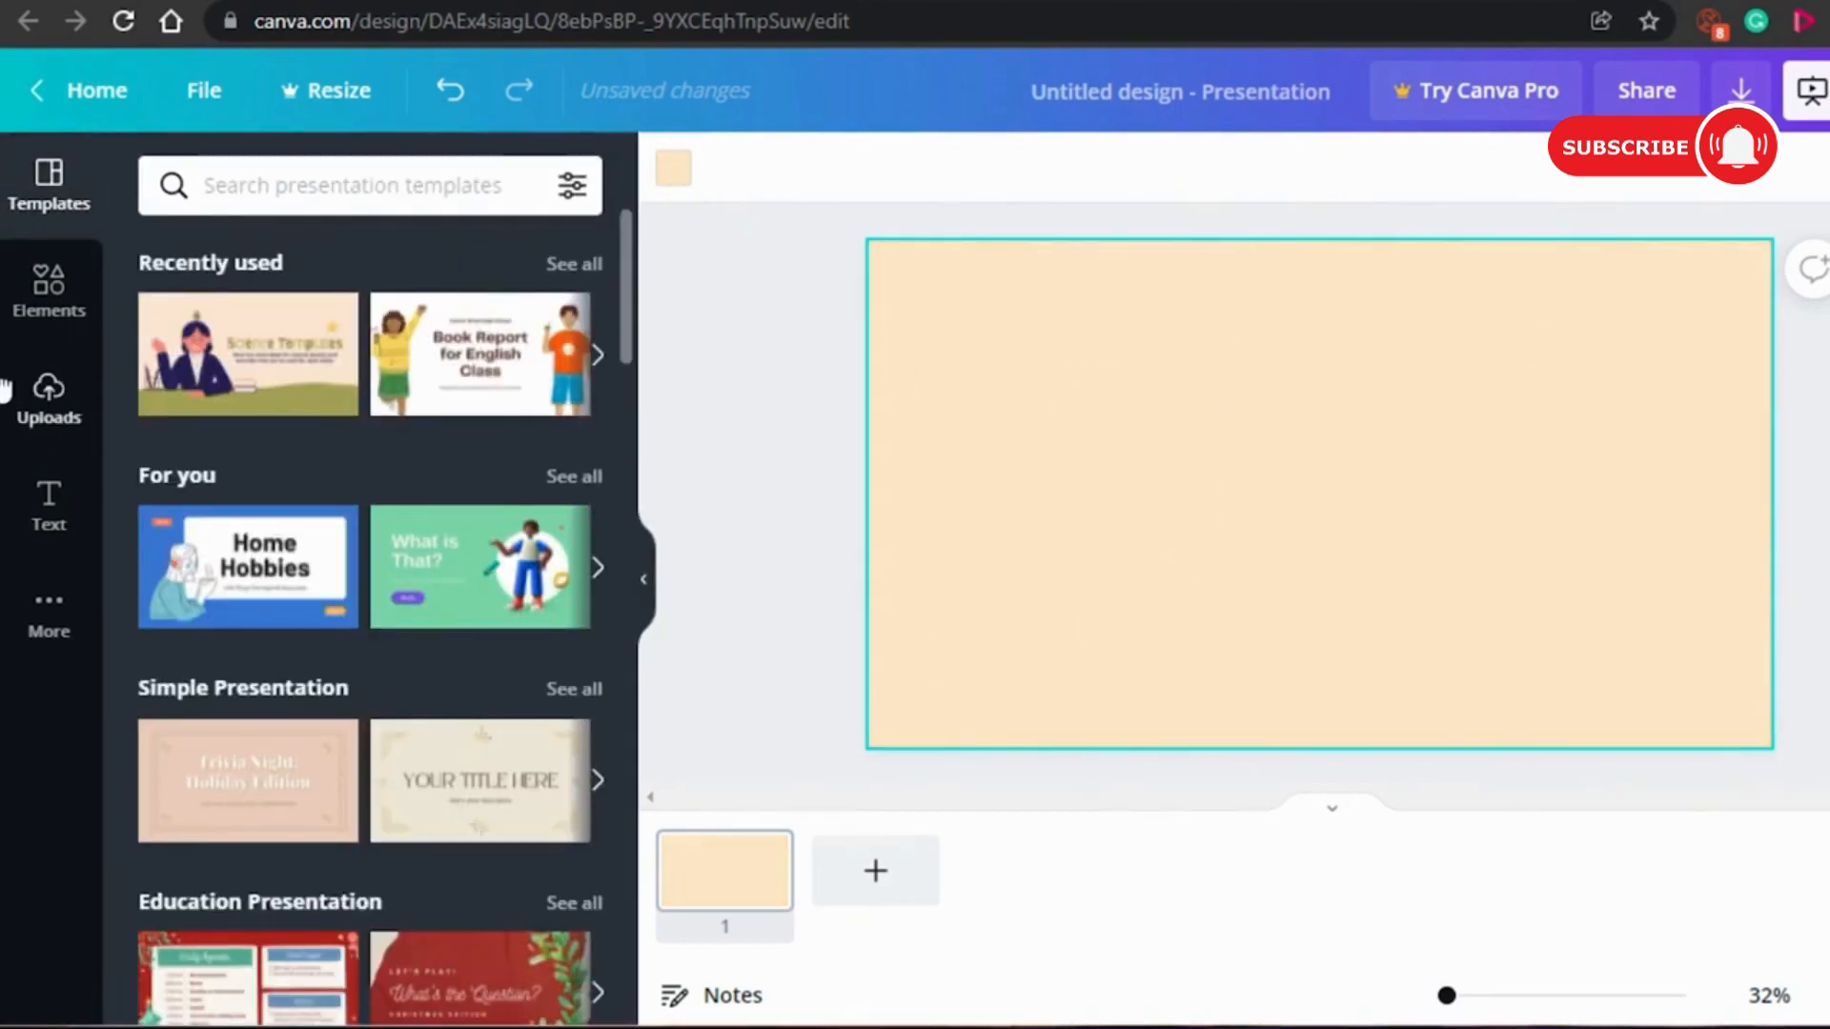
Examine the available text styles, elements, templates, and additional Canva content and app integrations.
{"action": "left_click", "coordinate": [48, 520]}
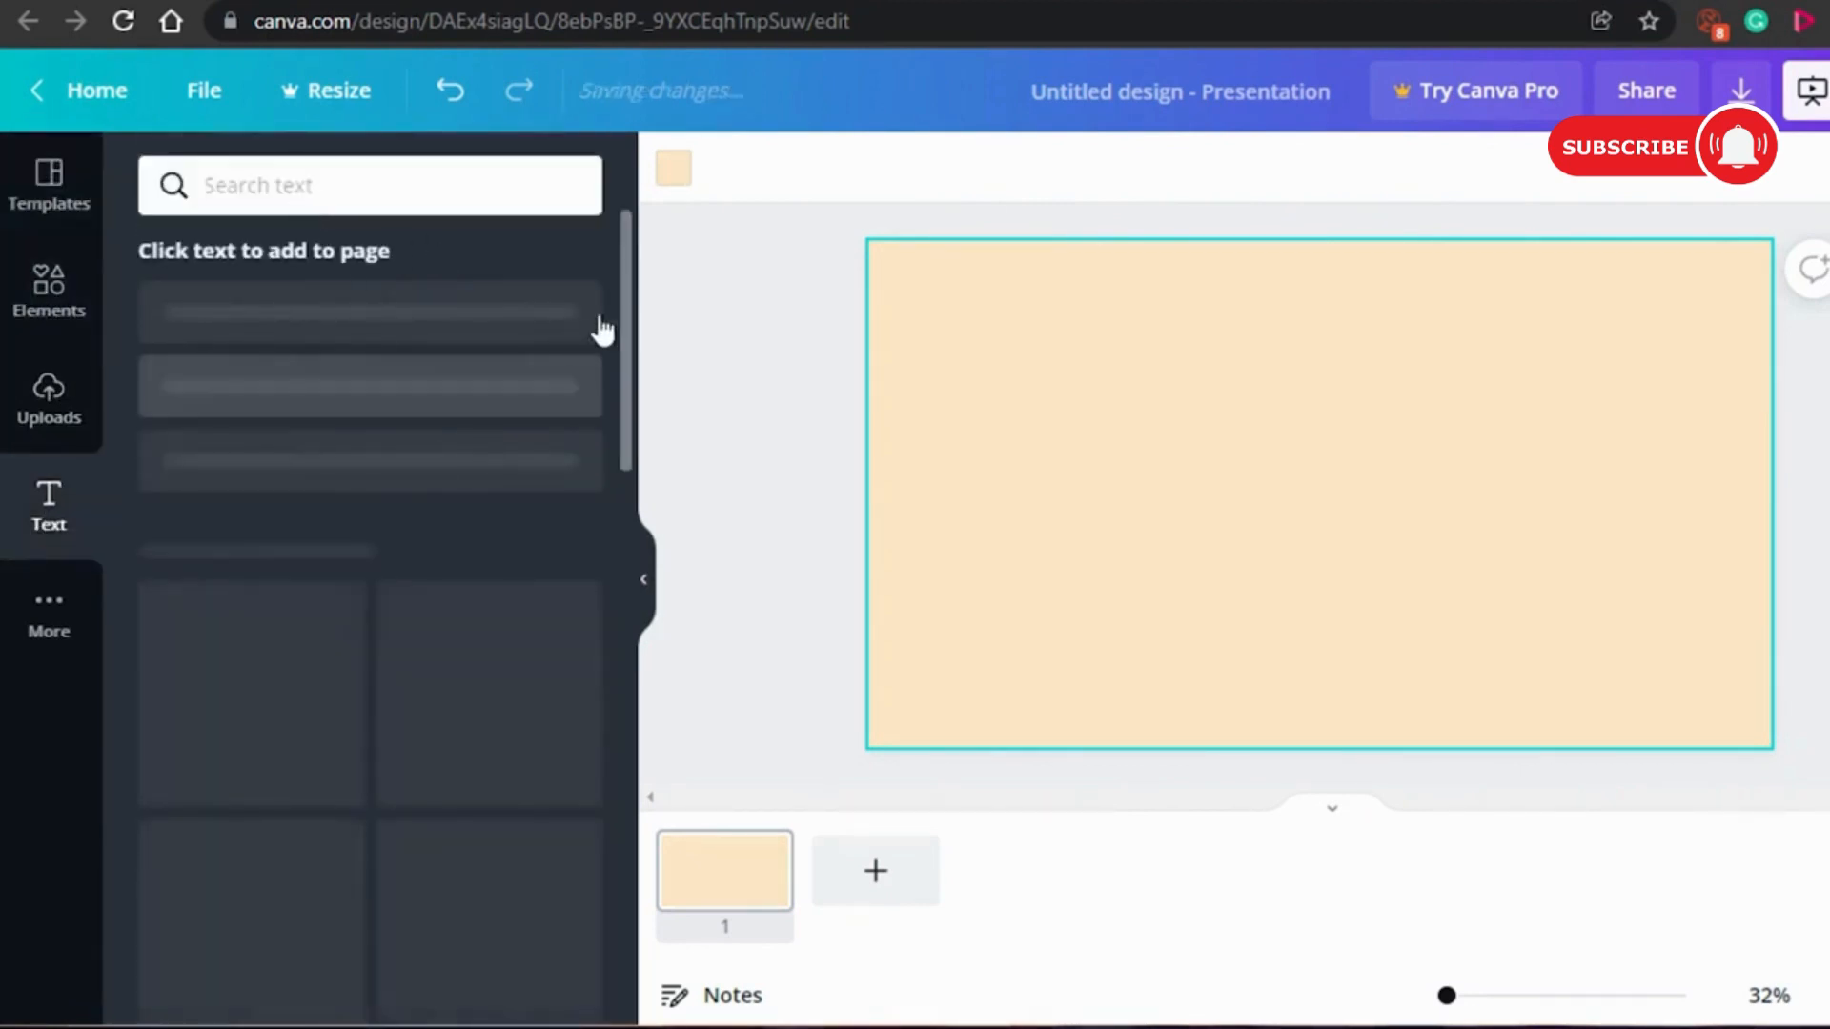
{"action": "left_click_drag", "start_coordinate": [631, 319], "coordinate": [631, 235]}
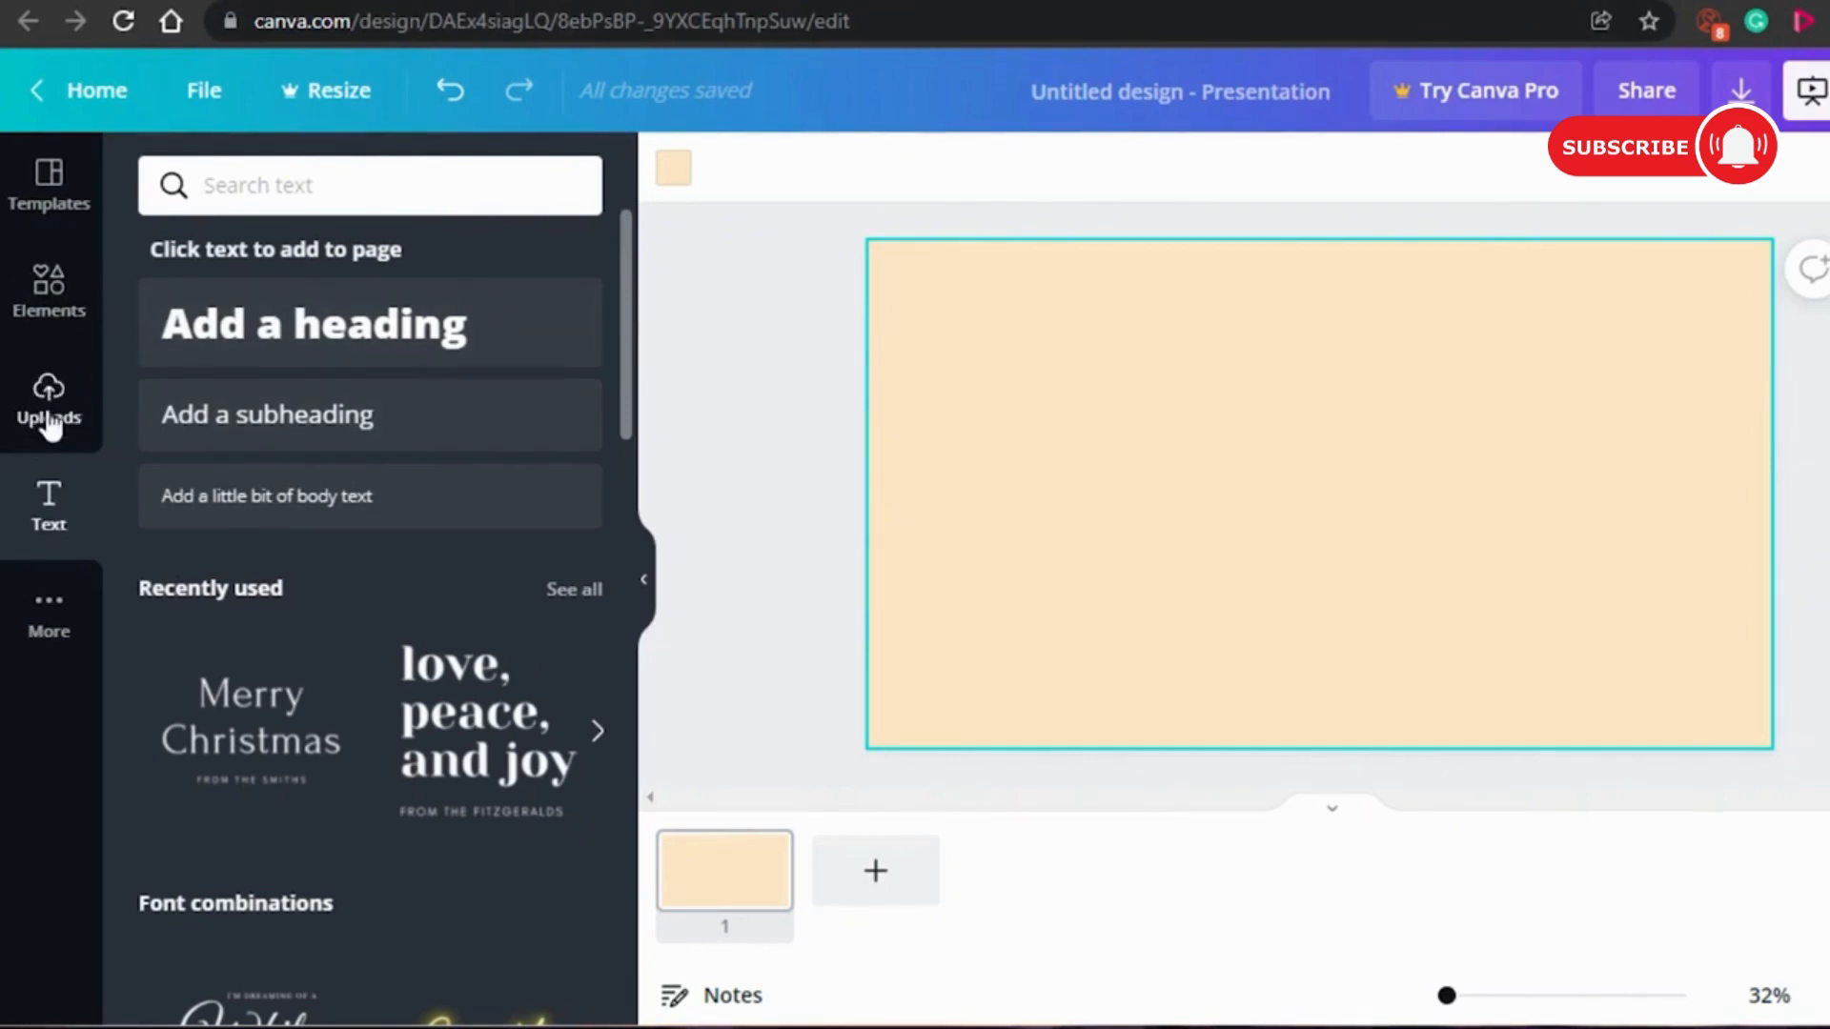
{"action": "left_click", "coordinate": [50, 292]}
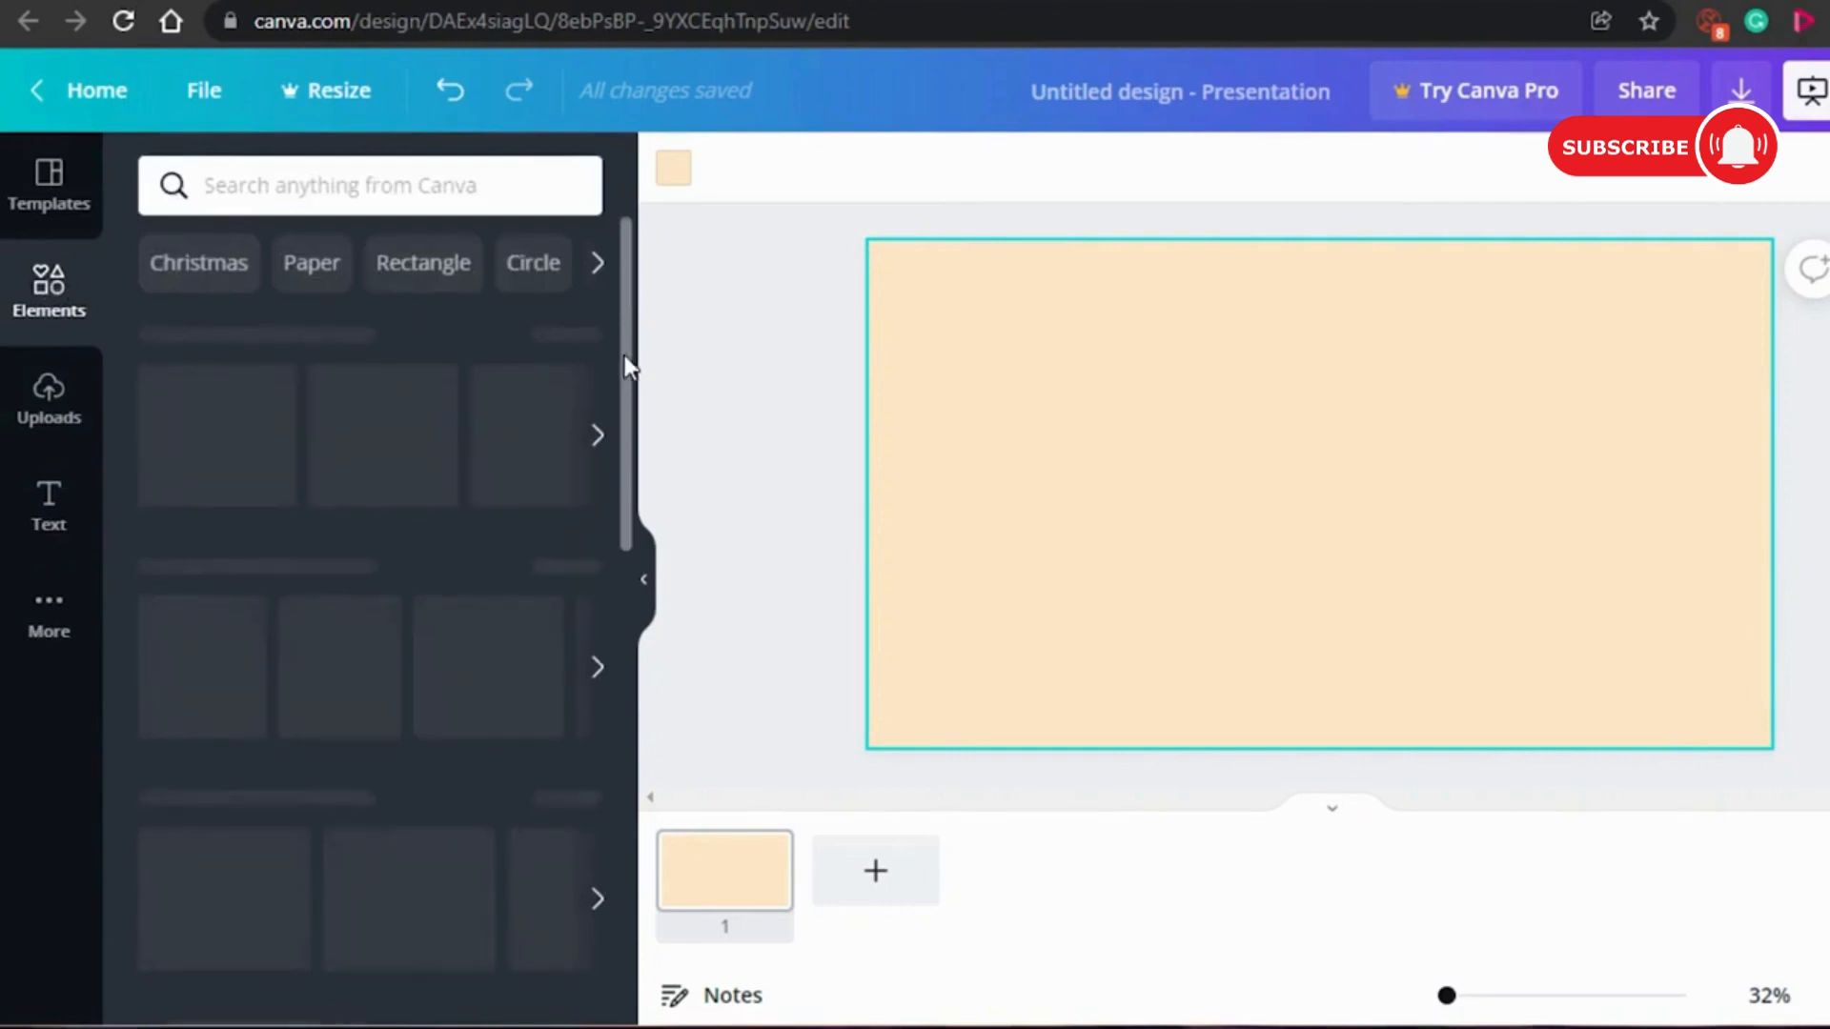
{"action": "scroll", "coordinate": [621, 377], "scroll_direction": "down", "scroll_amount": 2}
{"action": "scroll", "coordinate": [624, 434], "scroll_direction": "down", "scroll_amount": 1}
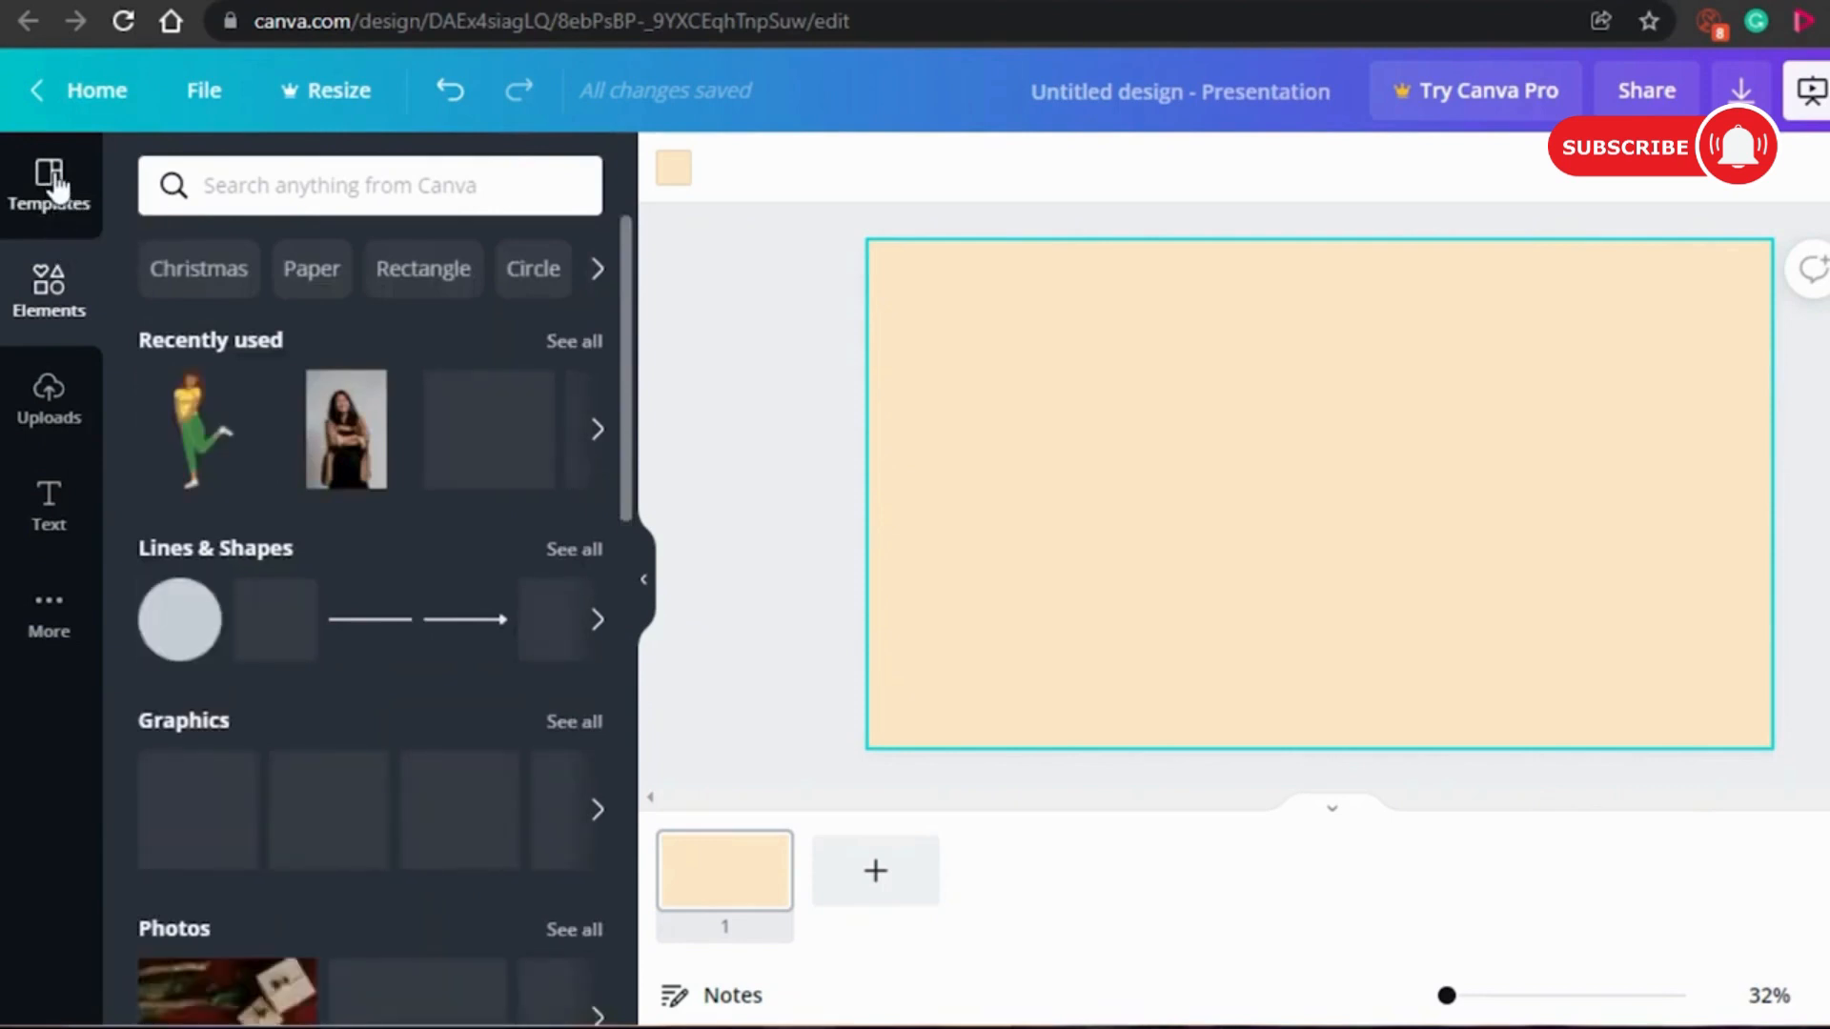
{"action": "left_click", "coordinate": [55, 187]}
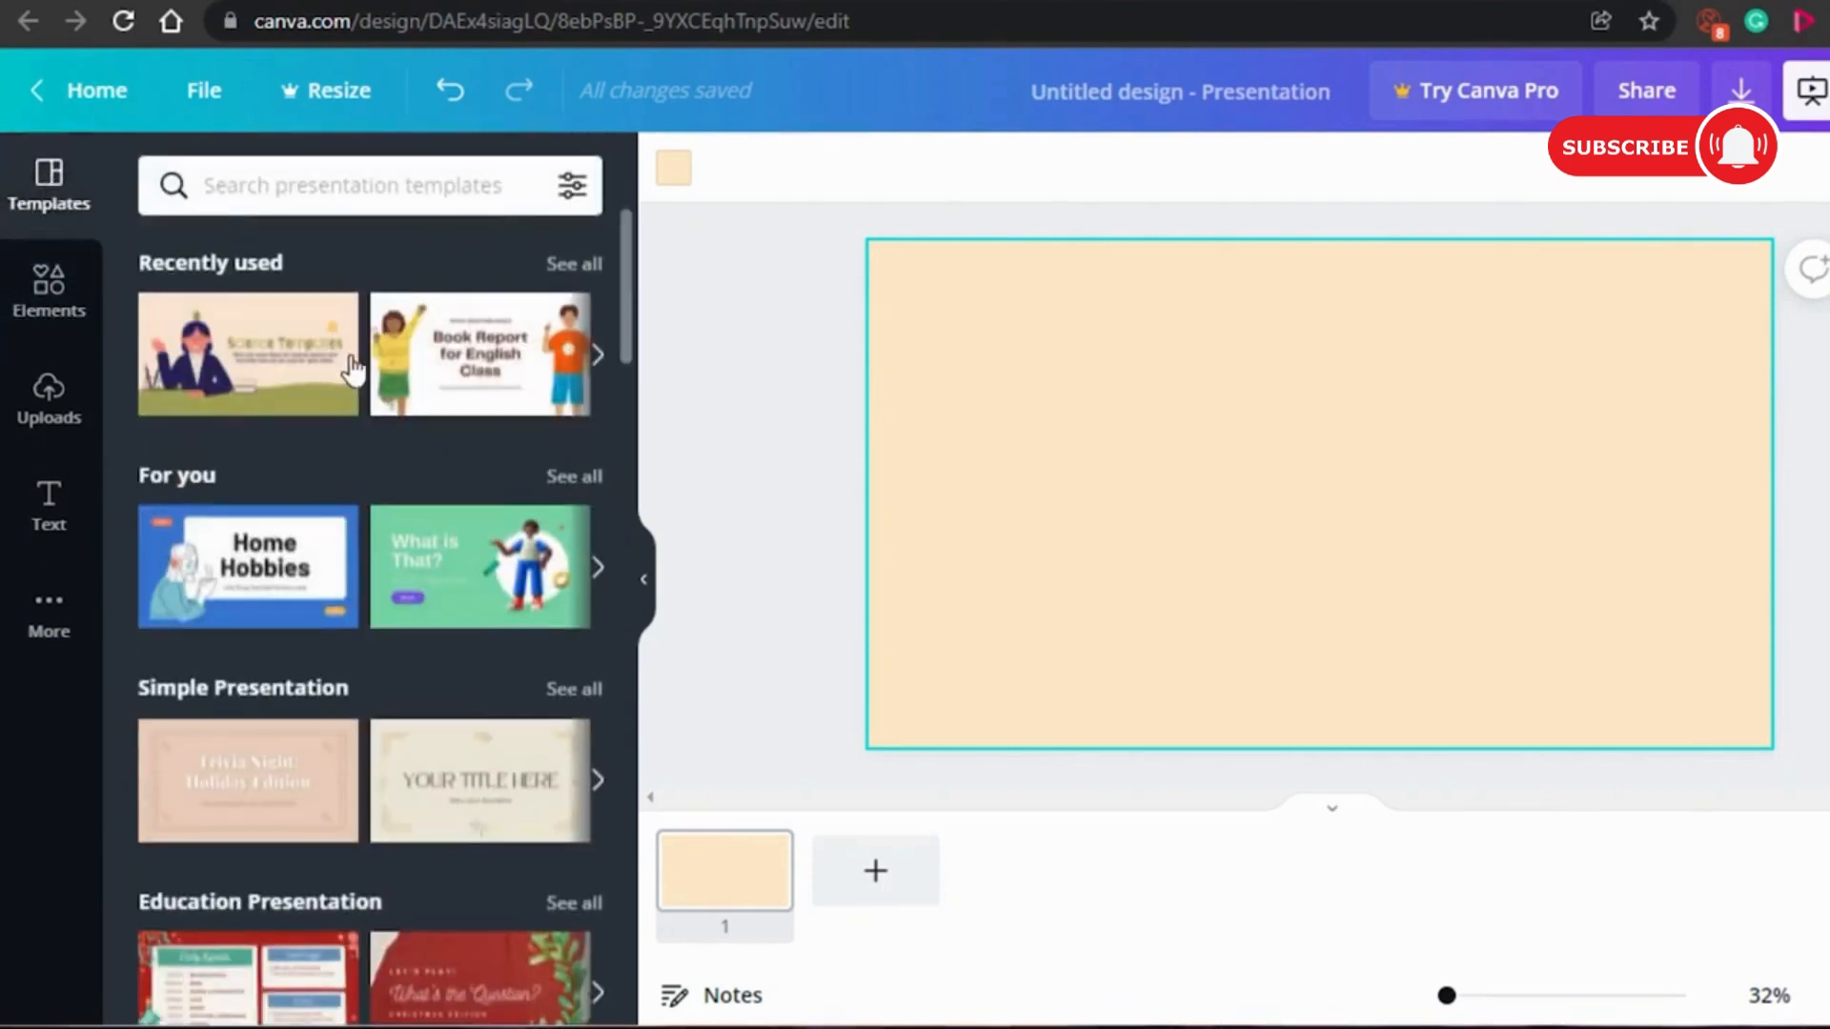
{"action": "left_click", "coordinate": [60, 613]}
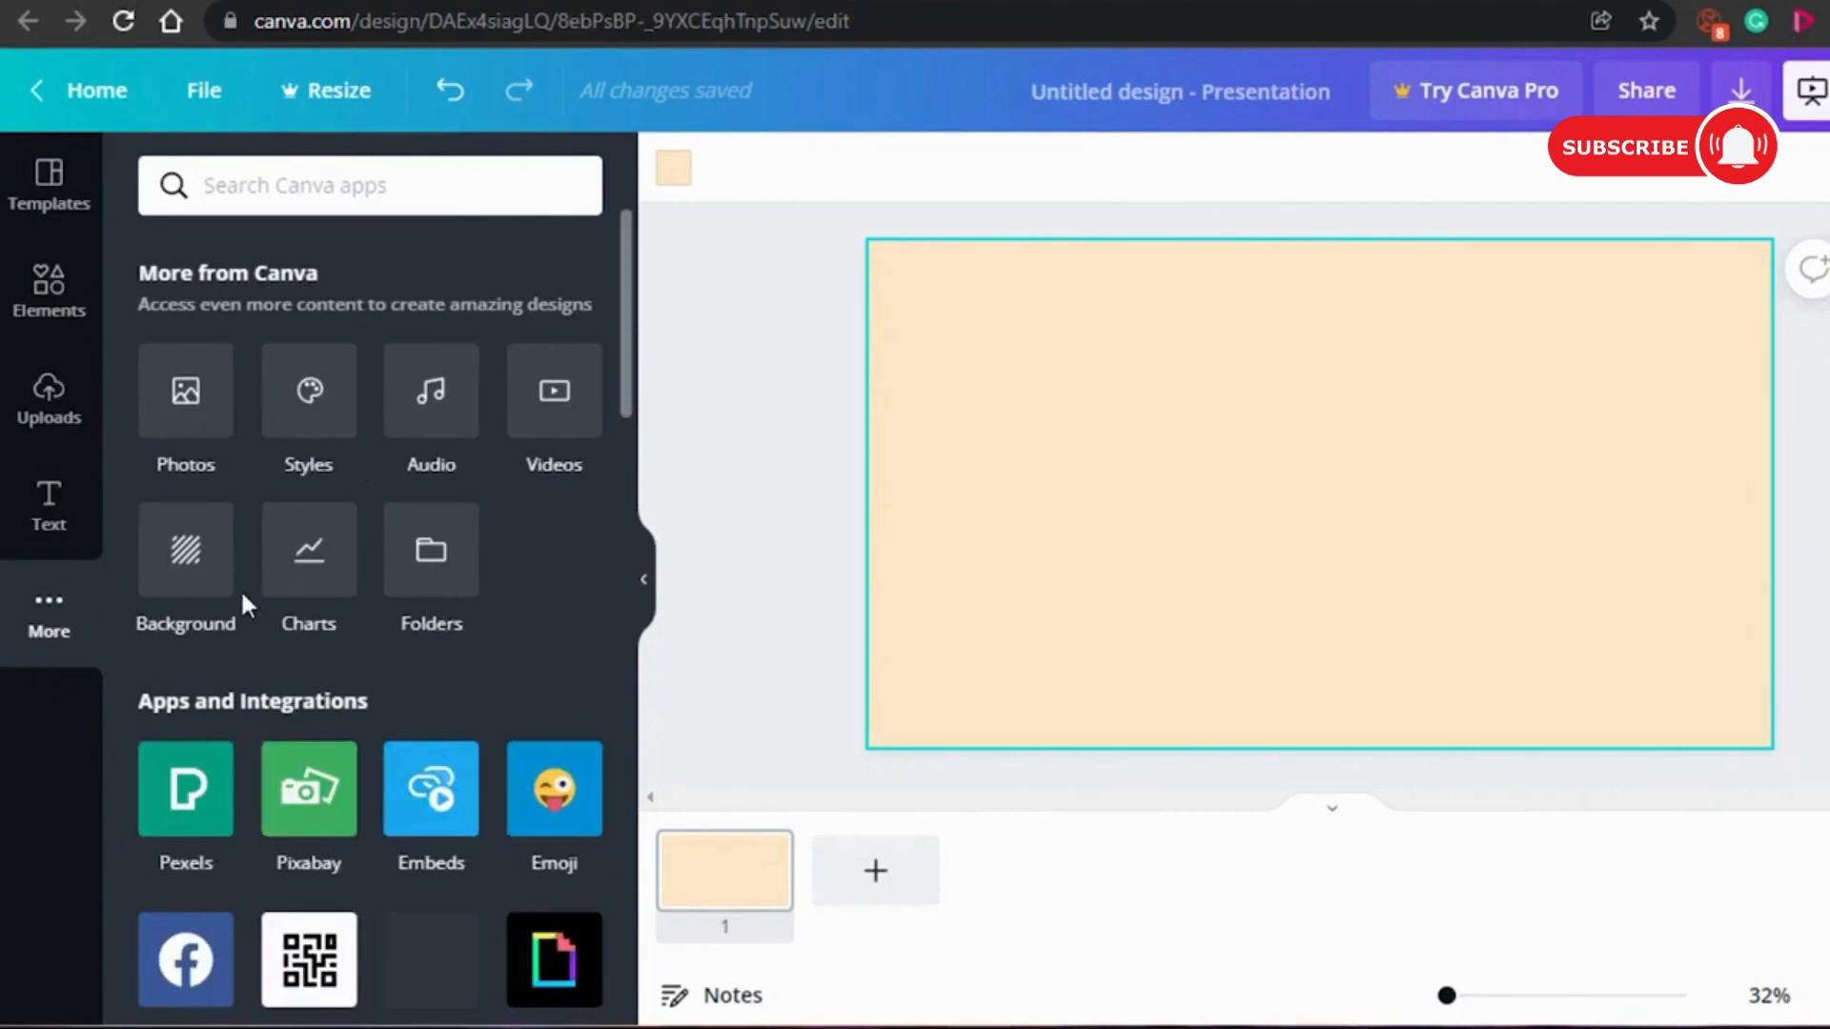
{"action": "mouse_move", "coordinate": [625, 335]}
{"action": "left_mouse_down"}
{"action": "mouse_move", "coordinate": [612, 829]}
{"action": "mouse_move", "coordinate": [607, 553]}
{"action": "mouse_move", "coordinate": [632, 584]}
{"action": "mouse_move", "coordinate": [637, 334]}
{"action": "left_mouse_up"}
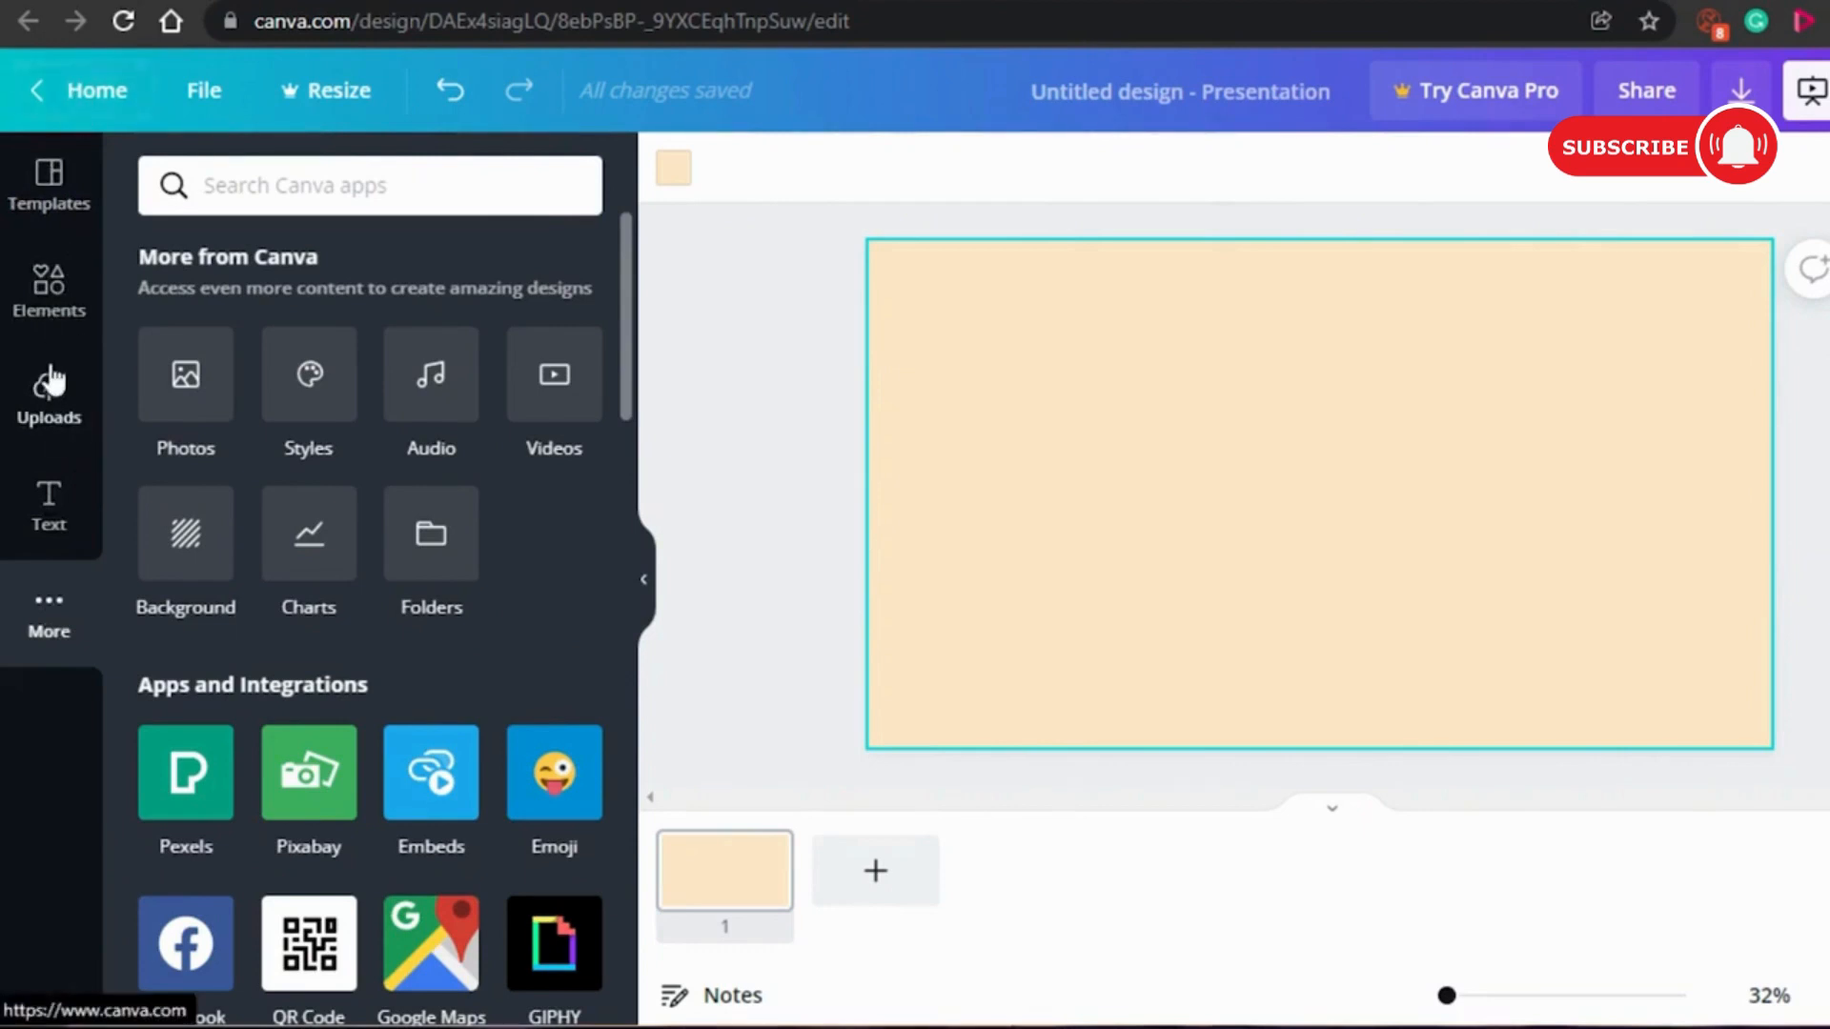
Add a heading reading "THE SOCIAL GUIDE" and place it in the upper-left area of the page.
{"action": "left_click", "coordinate": [45, 532]}
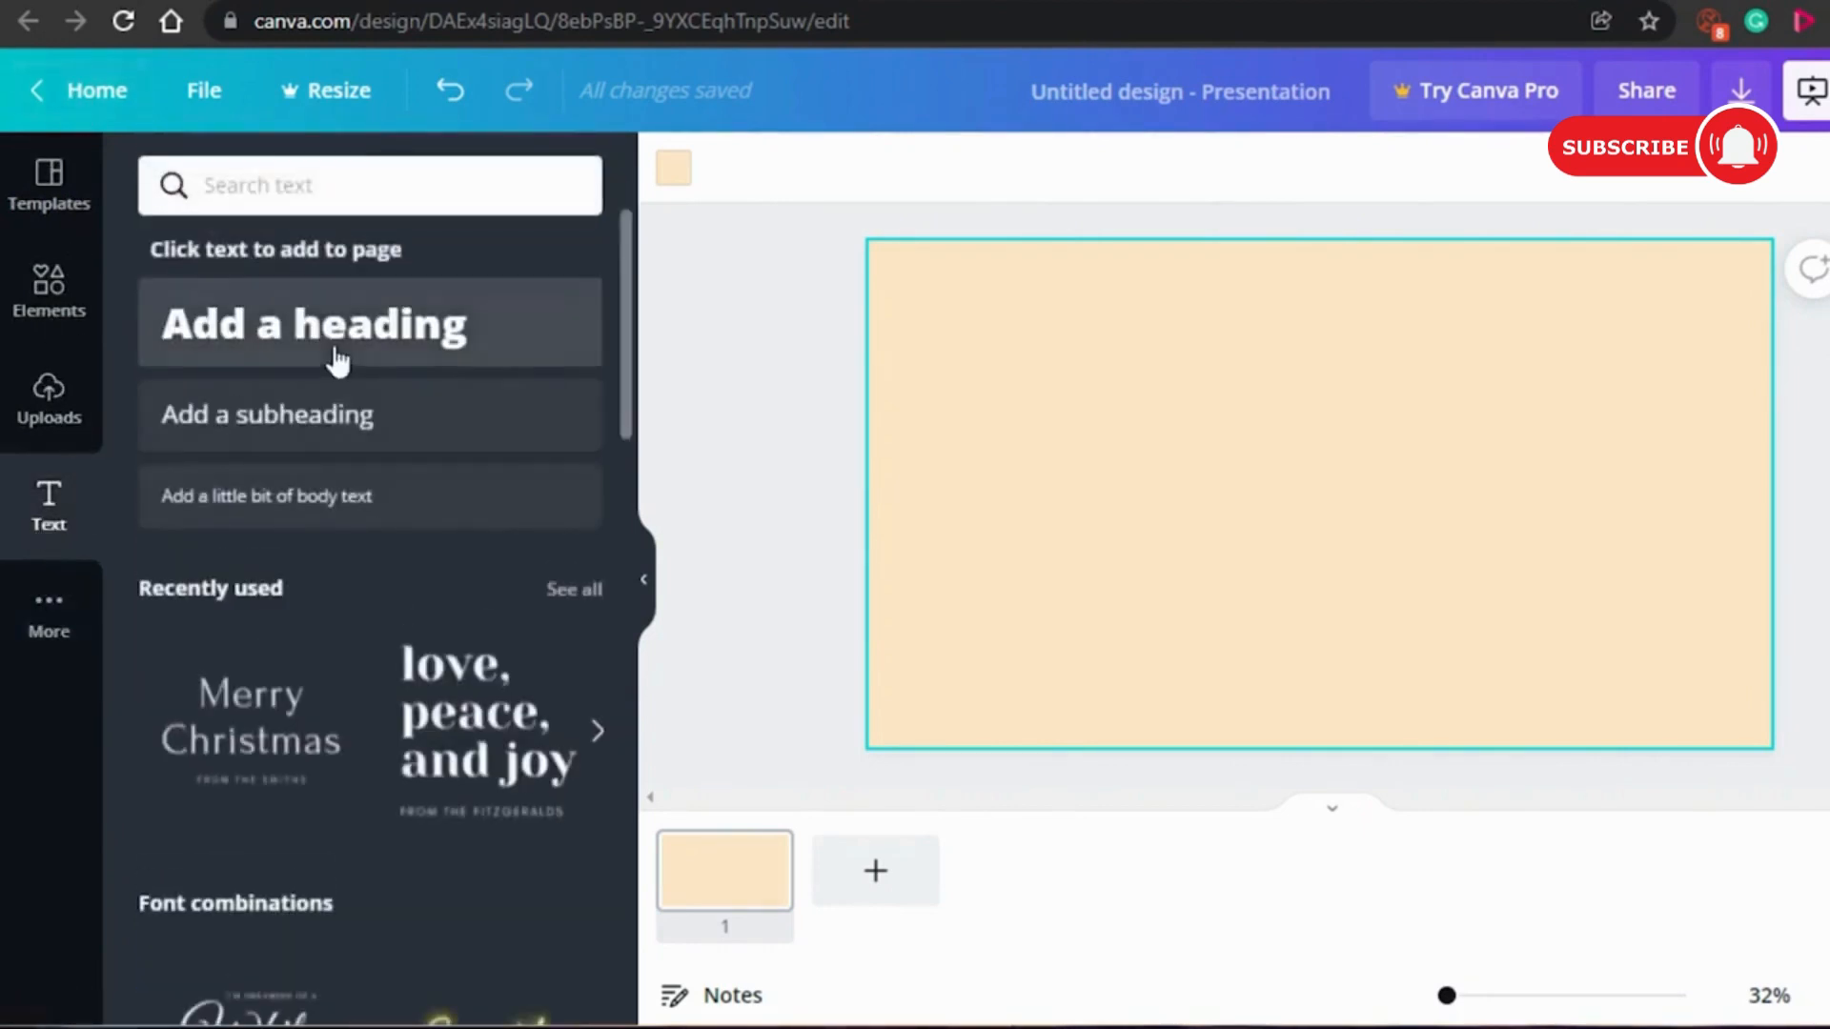
{"action": "left_click", "coordinate": [398, 327]}
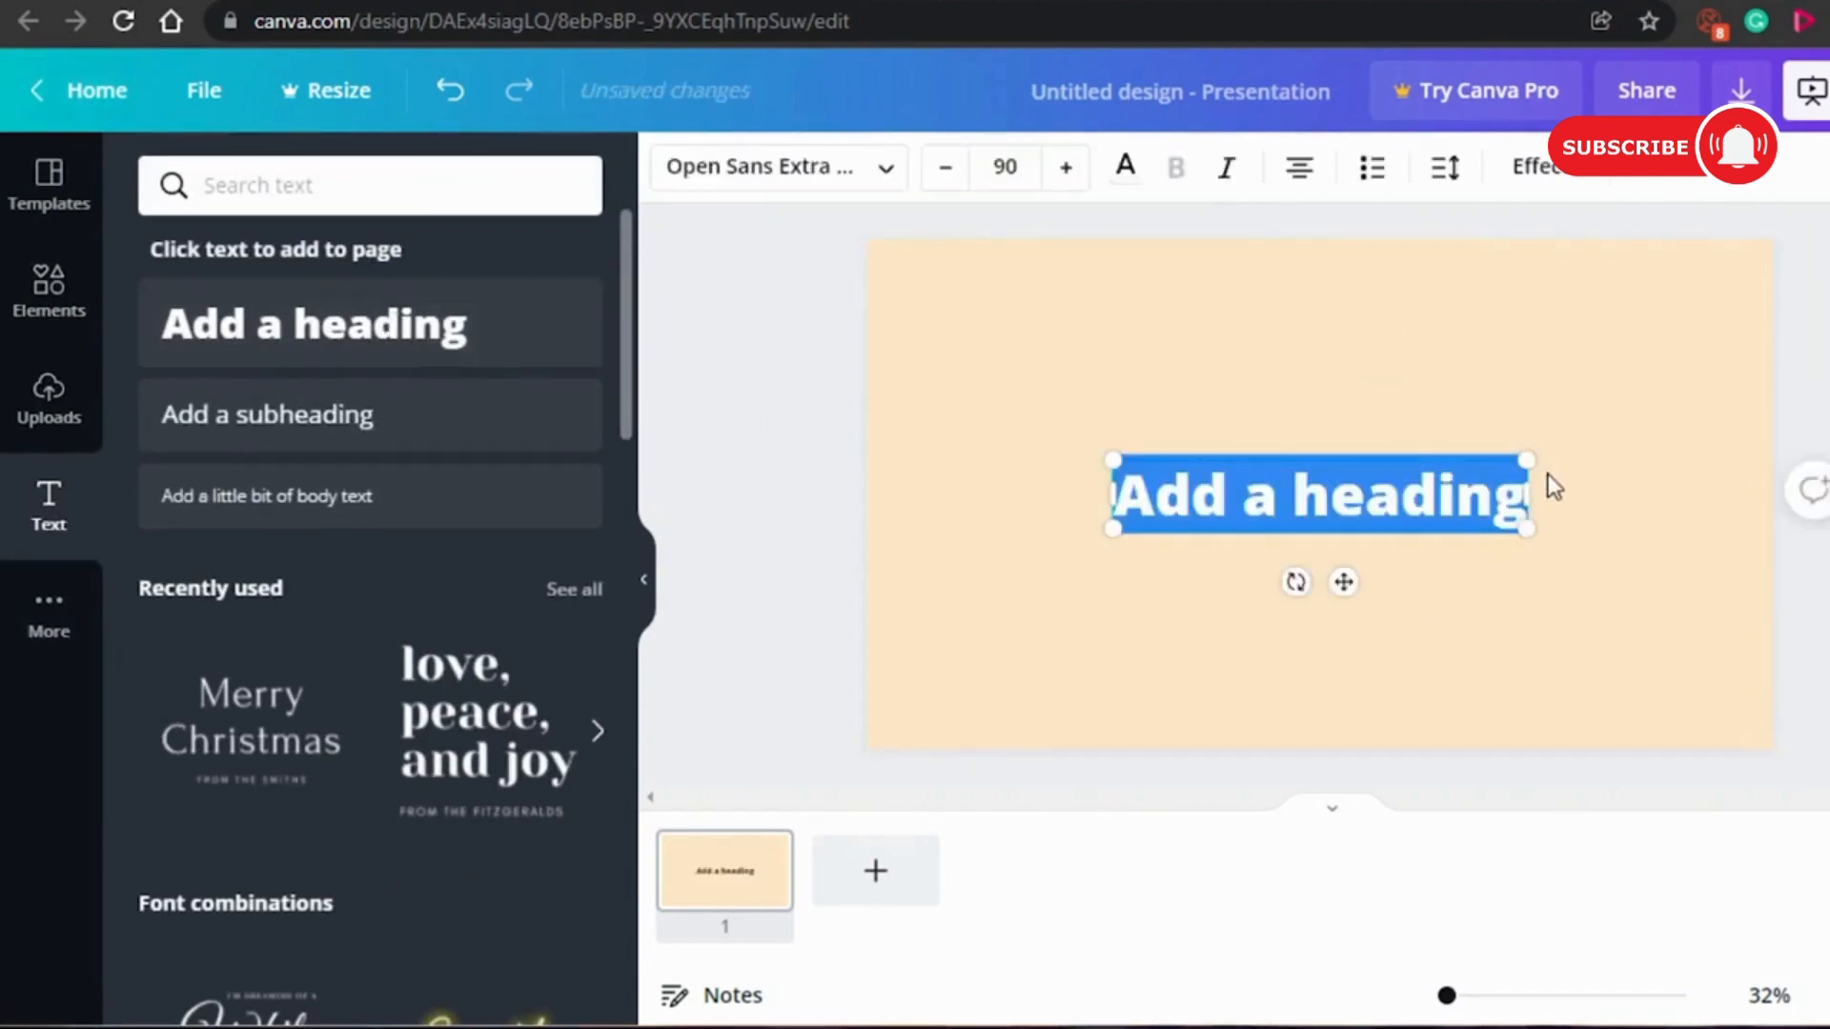
{"action": "type", "text": "THE SOCIAL GUIDE"}
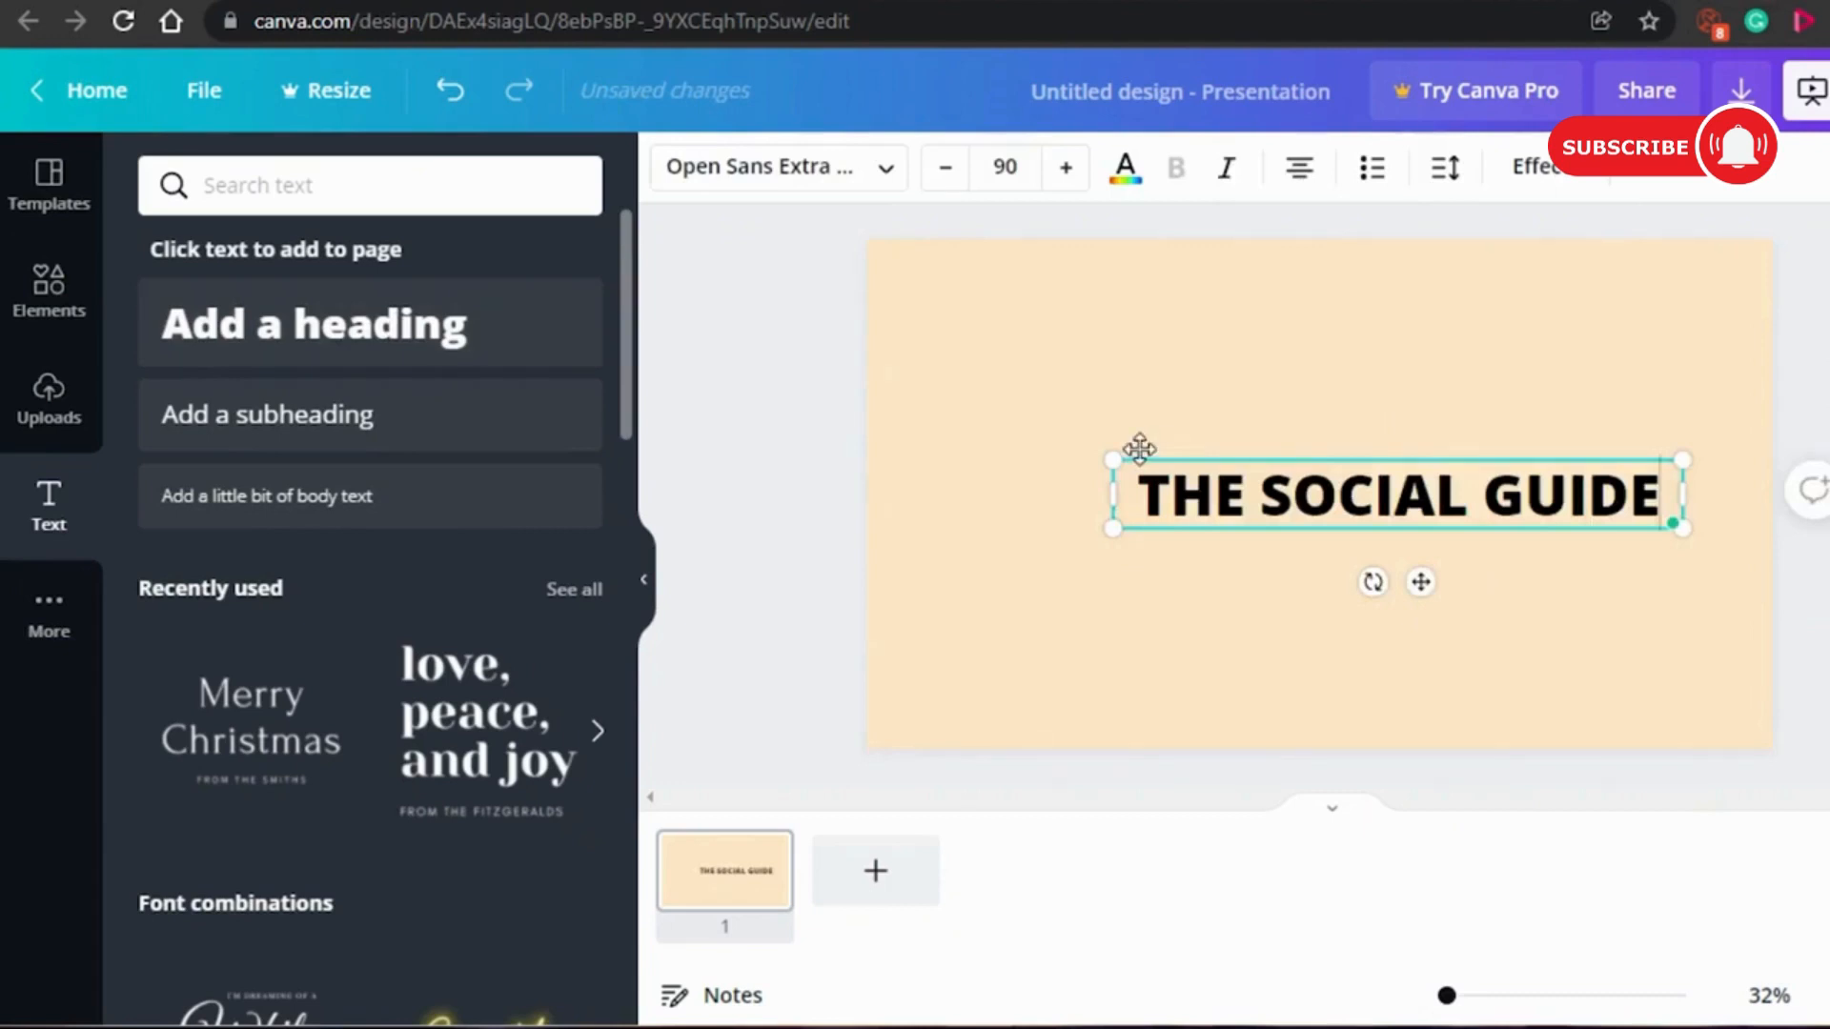
{"action": "left_click_drag", "start_coordinate": [1289, 460], "coordinate": [1066, 286]}
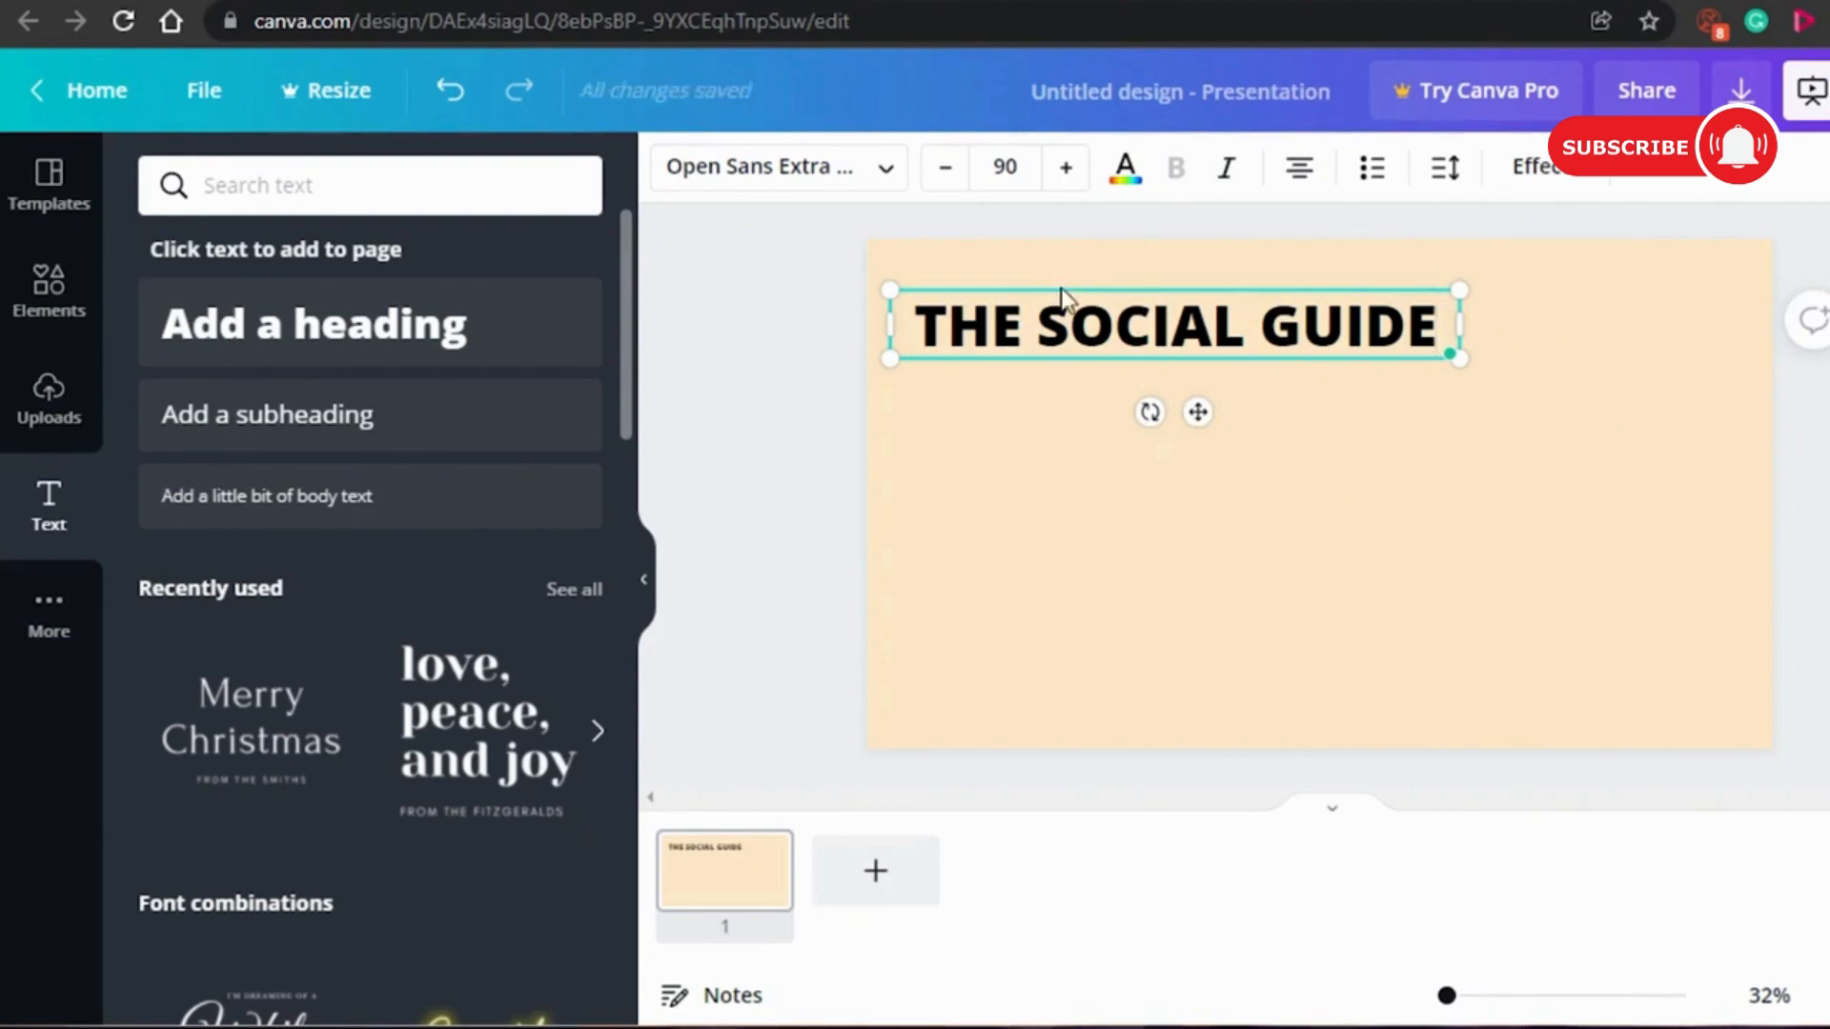
Set the text alignment of the "THE SOCIAL GUIDE" heading to justified.
{"action": "key", "text": "Escape"}
{"action": "left_click", "coordinate": [1022, 306]}
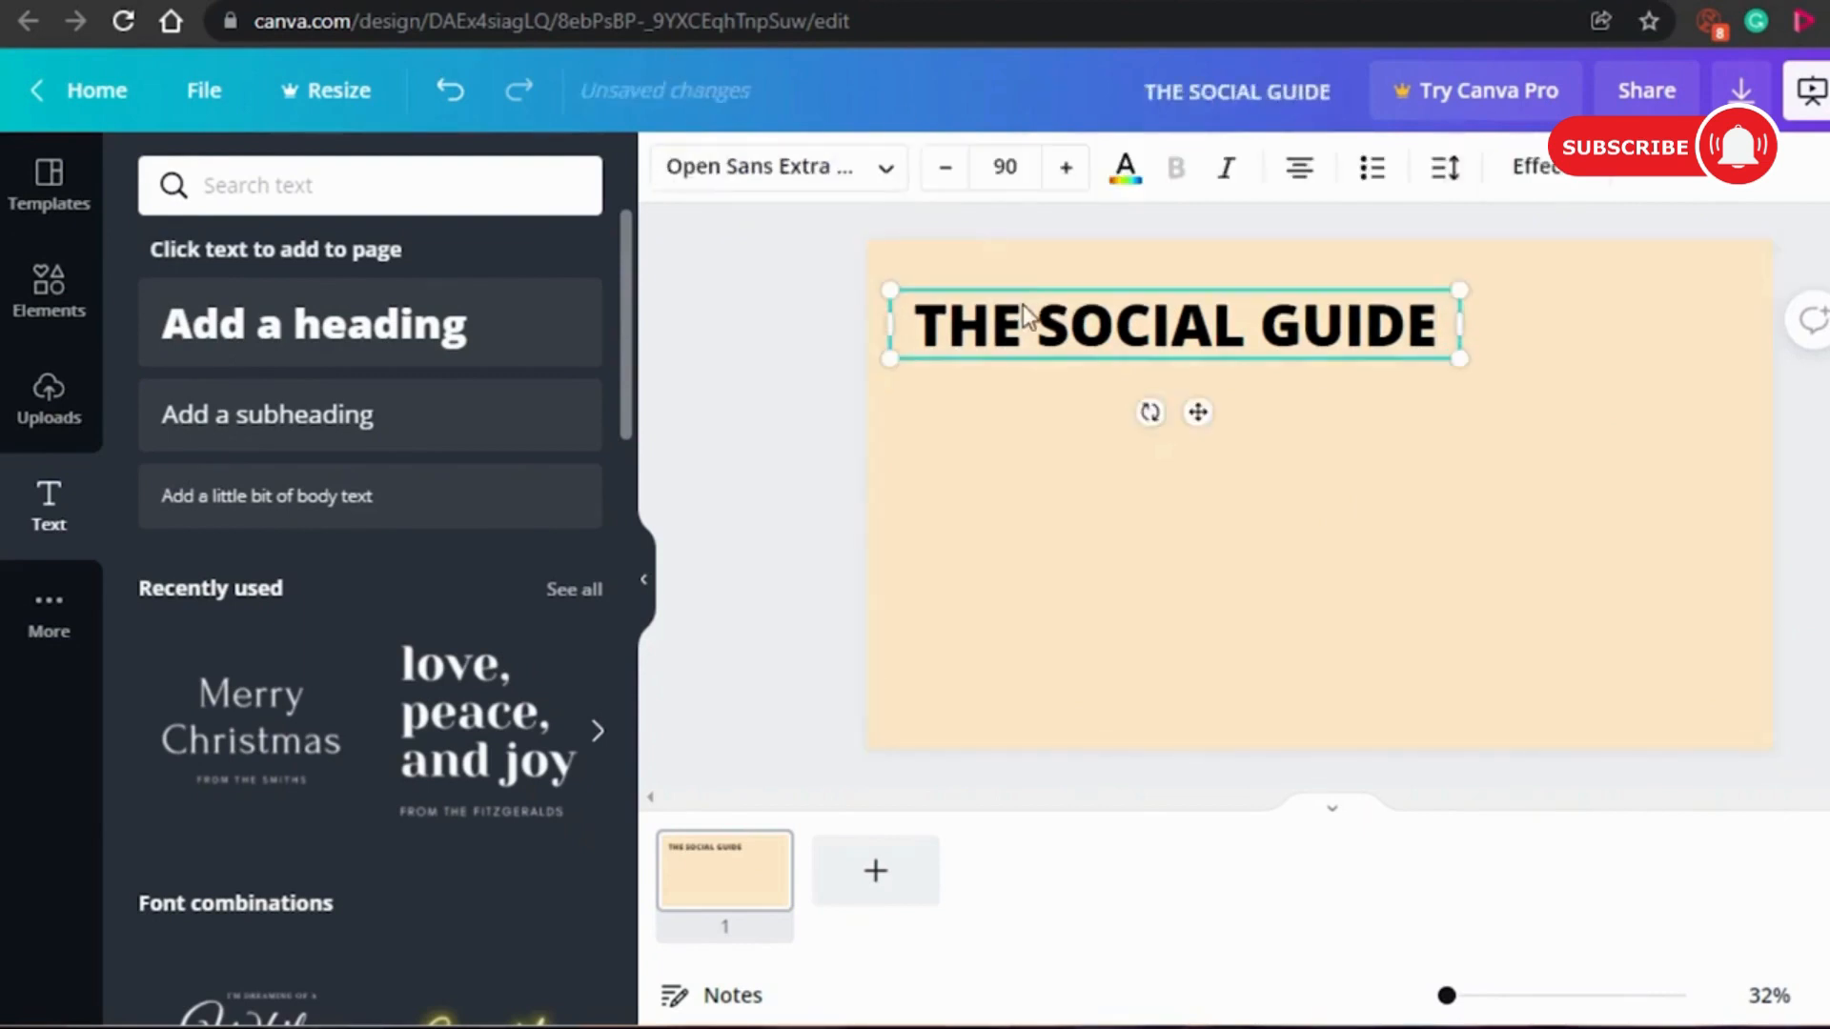
{"action": "left_click", "coordinate": [1298, 176]}
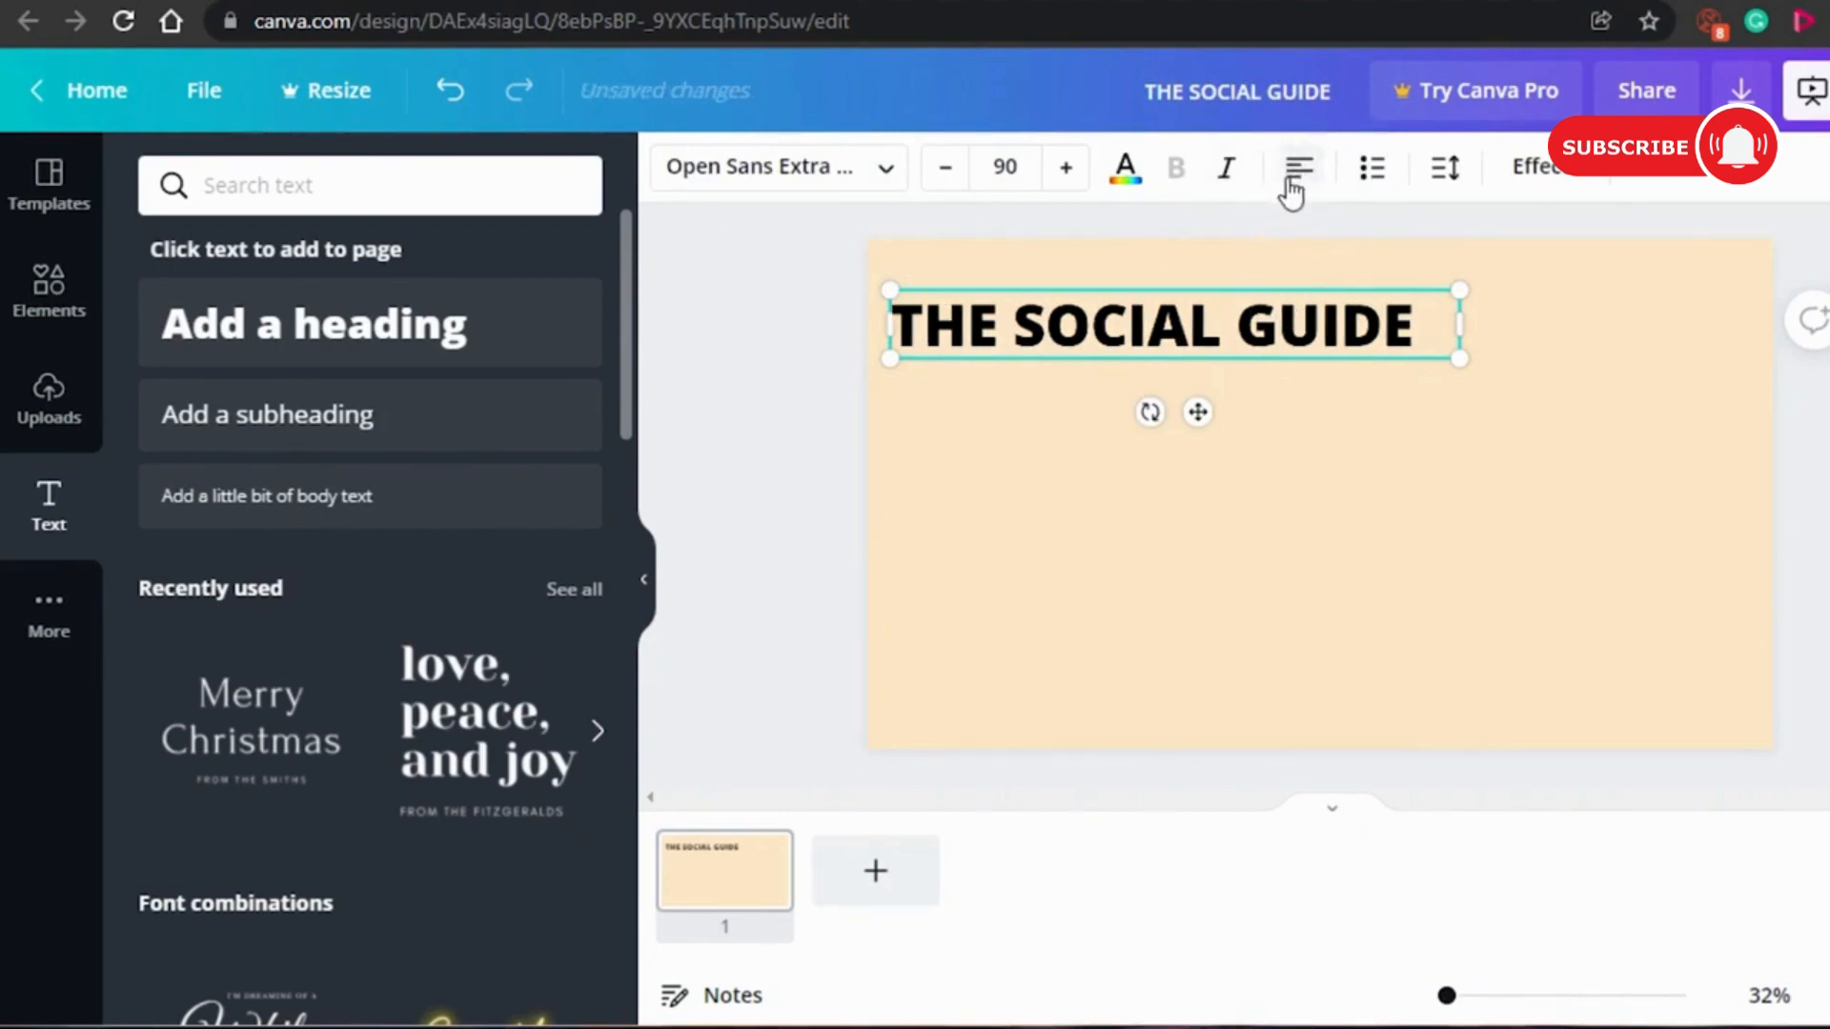
{"action": "left_click", "coordinate": [1293, 191]}
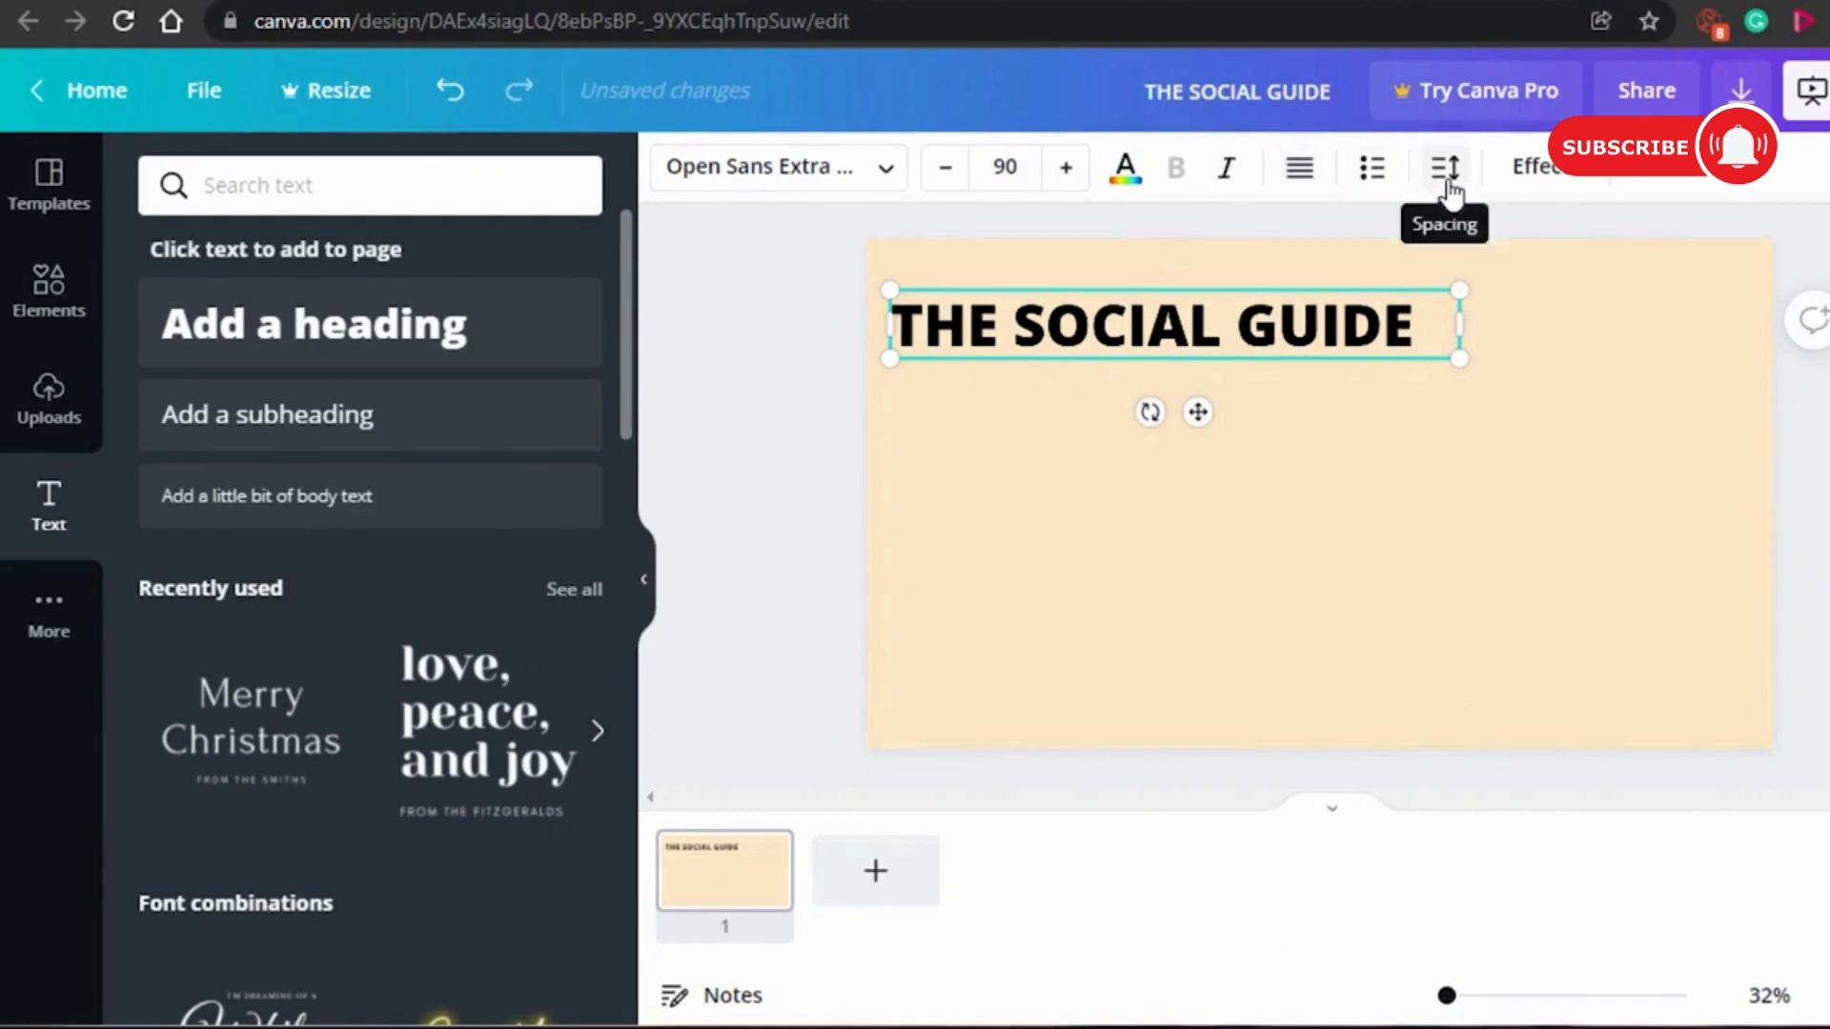
Change the heading's text colour to a custom dark brown.
{"action": "left_click", "coordinate": [1126, 178]}
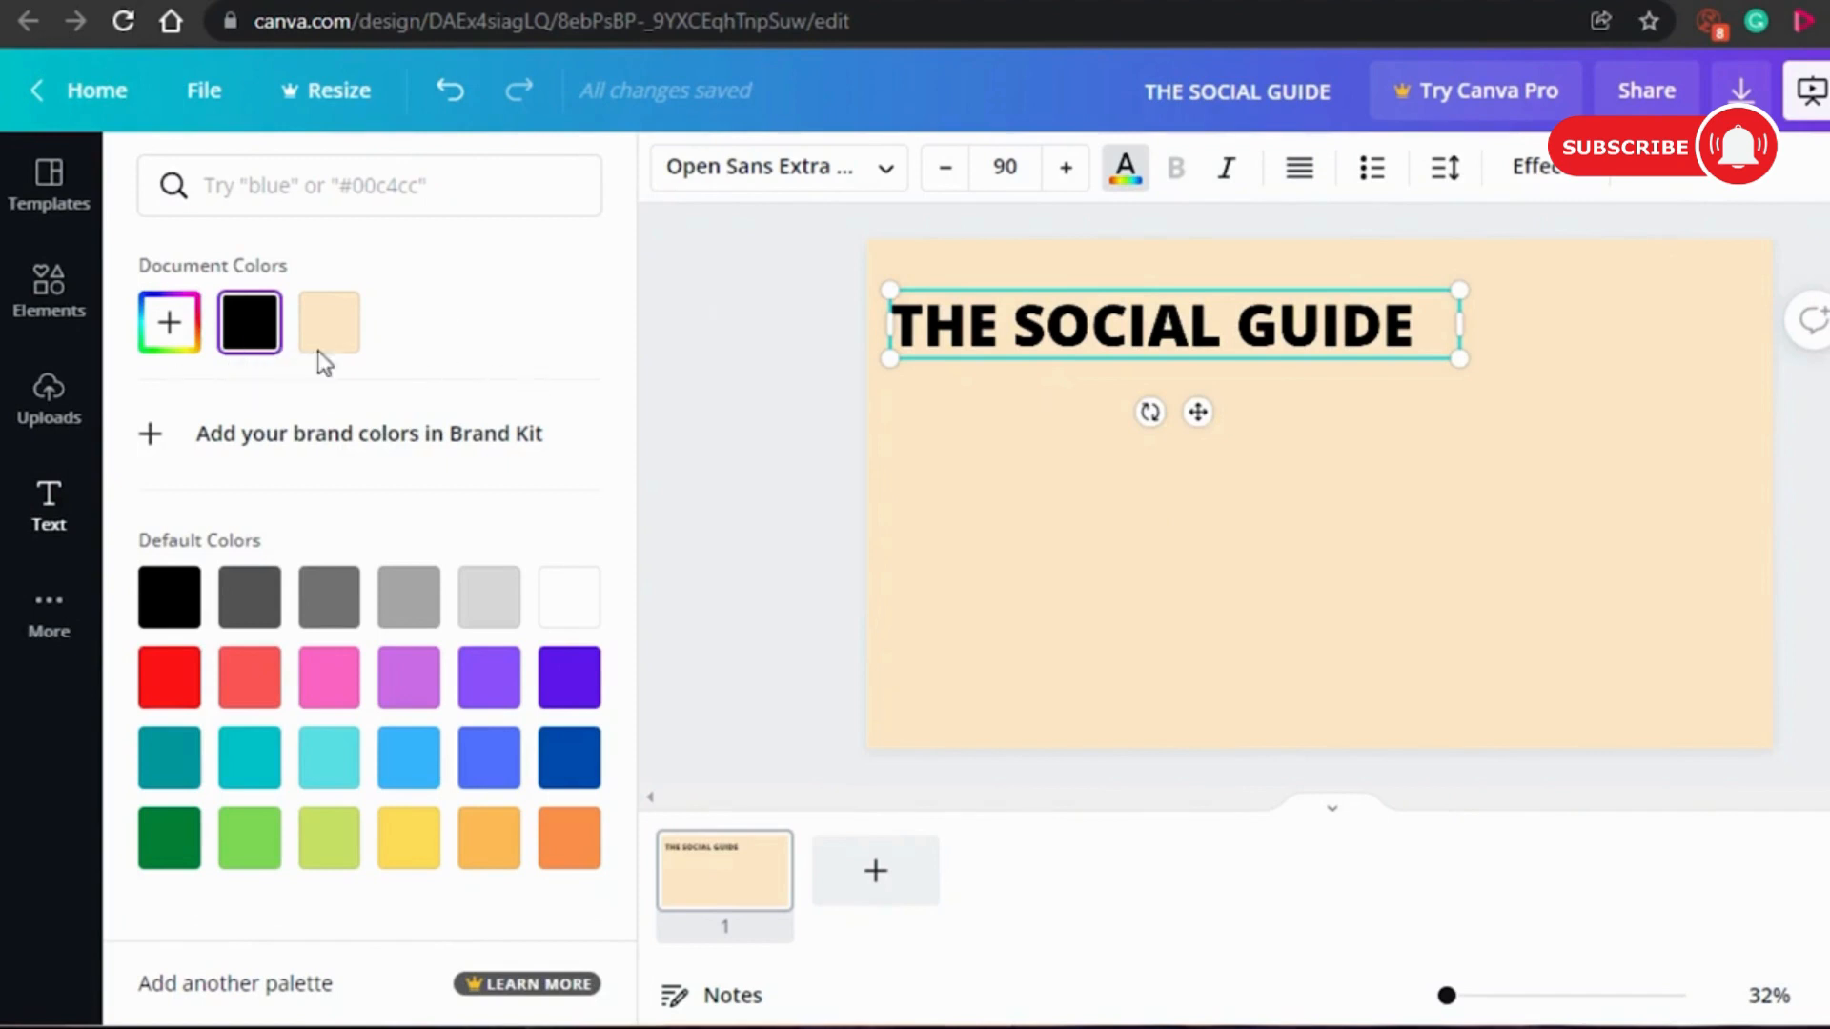
{"action": "left_click", "coordinate": [186, 325]}
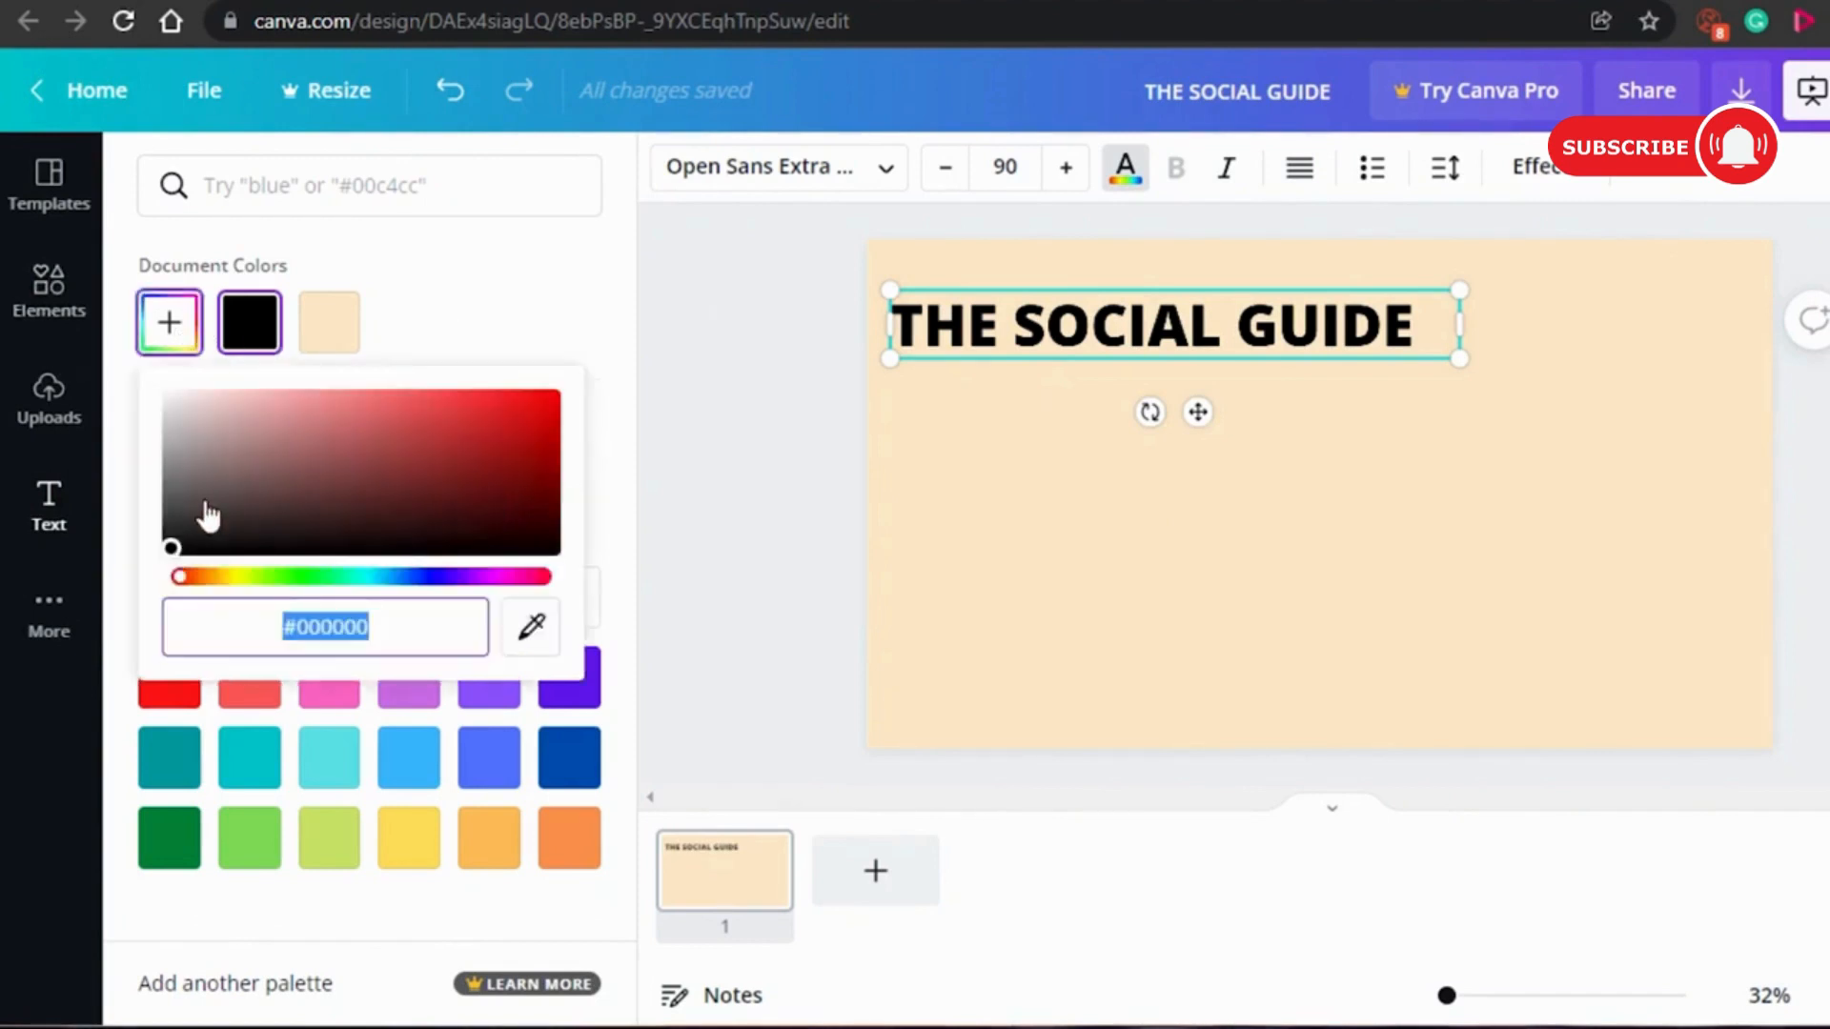
{"action": "left_click", "coordinate": [231, 577]}
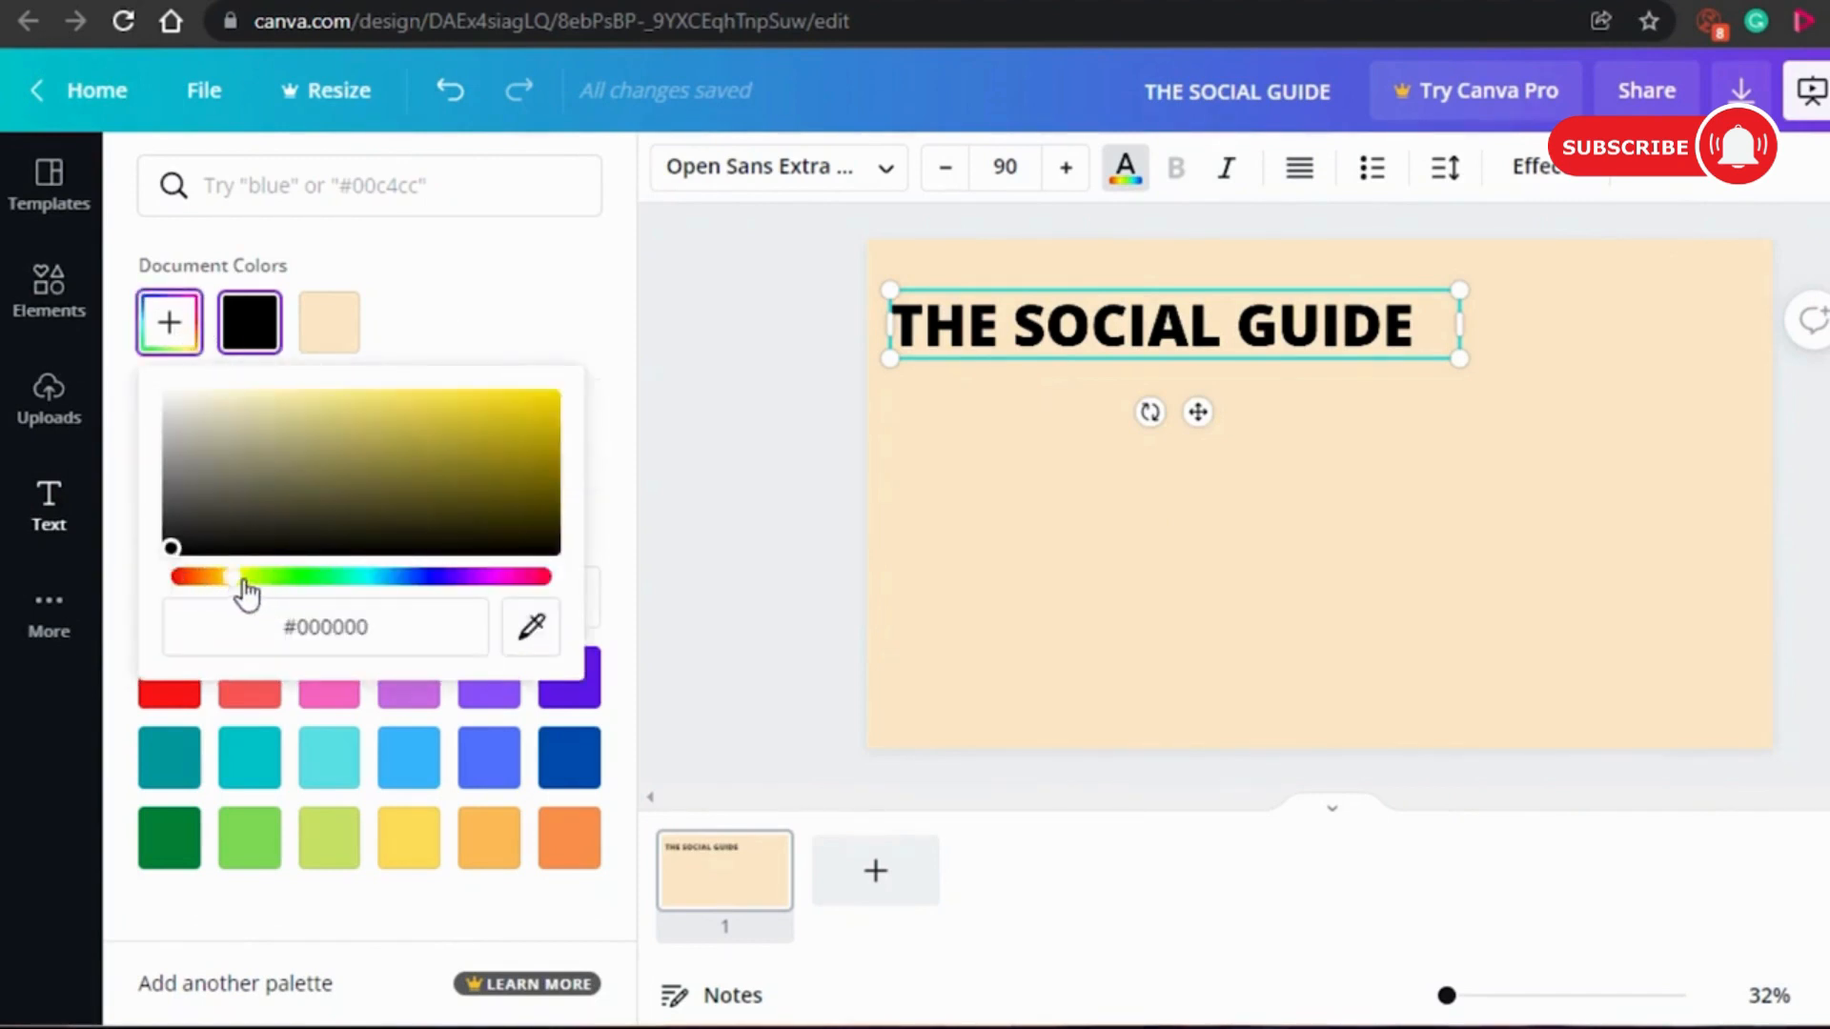
{"action": "left_click", "coordinate": [488, 838]}
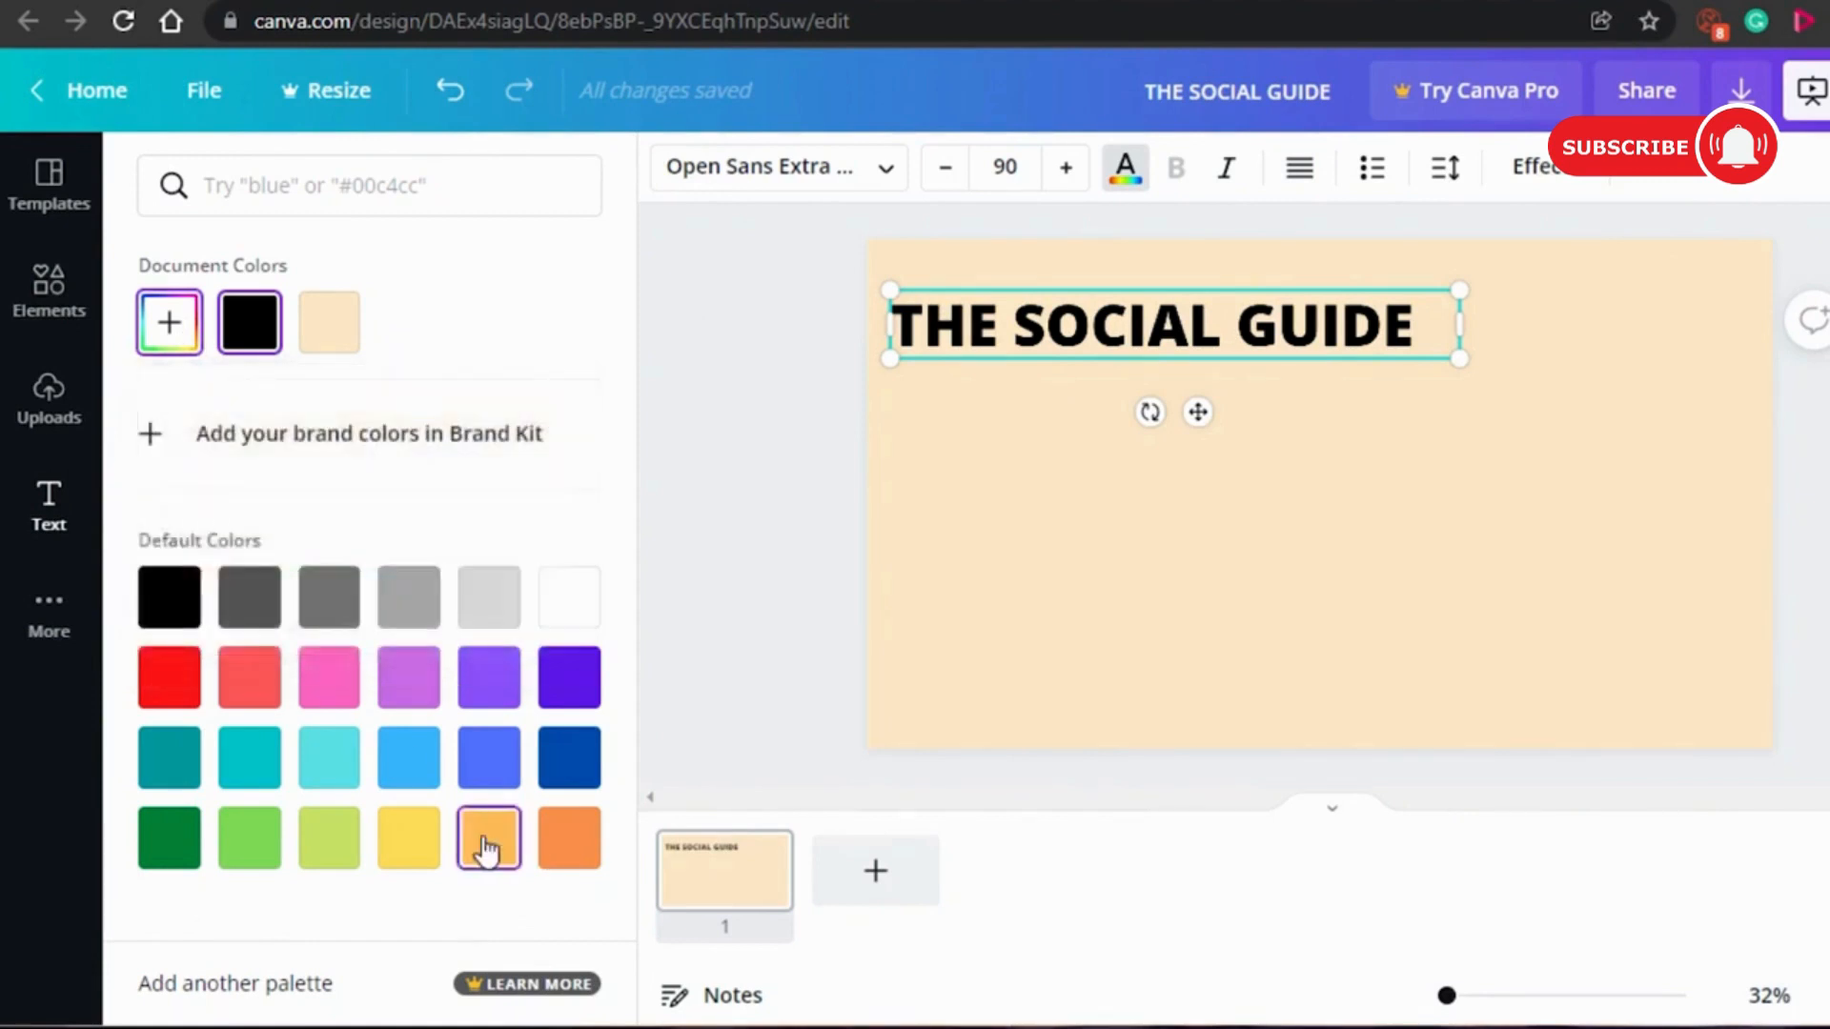
{"action": "left_click", "coordinate": [189, 329]}
{"action": "left_click_drag", "start_coordinate": [420, 409], "coordinate": [579, 479]}
{"action": "left_click", "coordinate": [677, 432]}
{"action": "left_click", "coordinate": [1054, 352]}
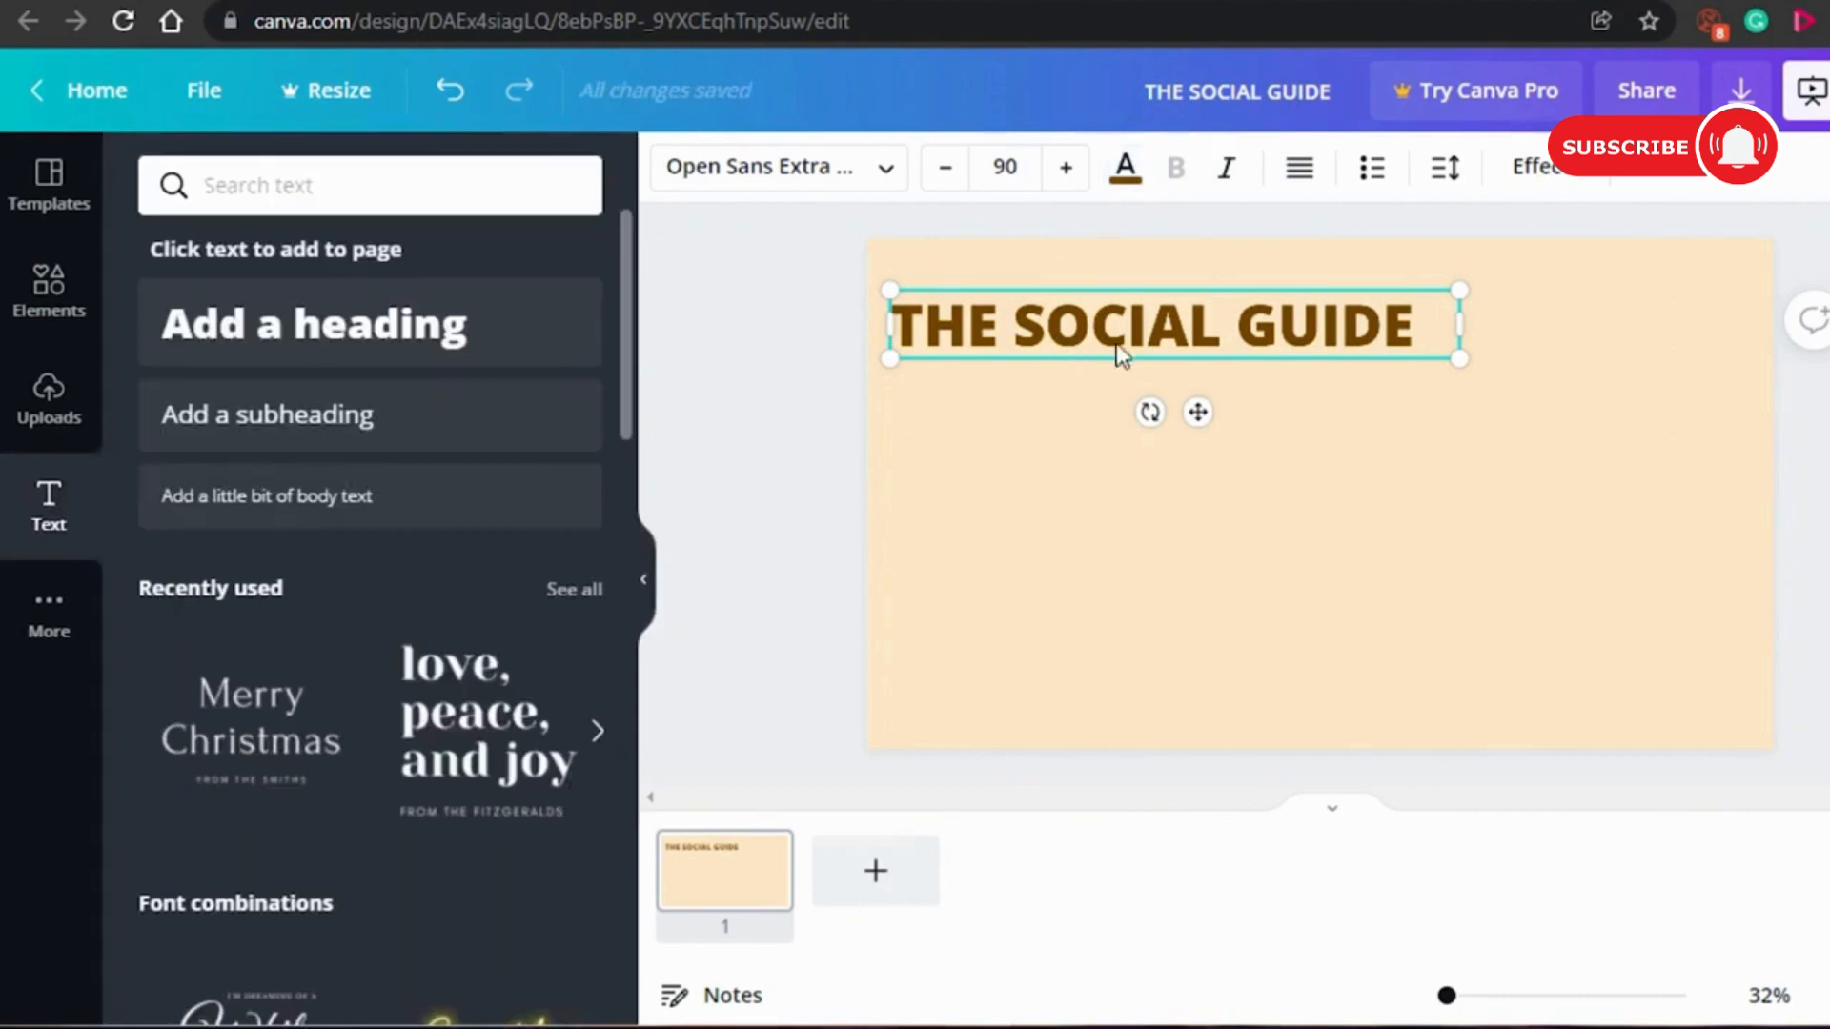
Centre the heading horizontally near the top of the page and set its font to Shrikhand.
{"action": "left_click_drag", "start_coordinate": [1121, 355], "coordinate": [1204, 353]}
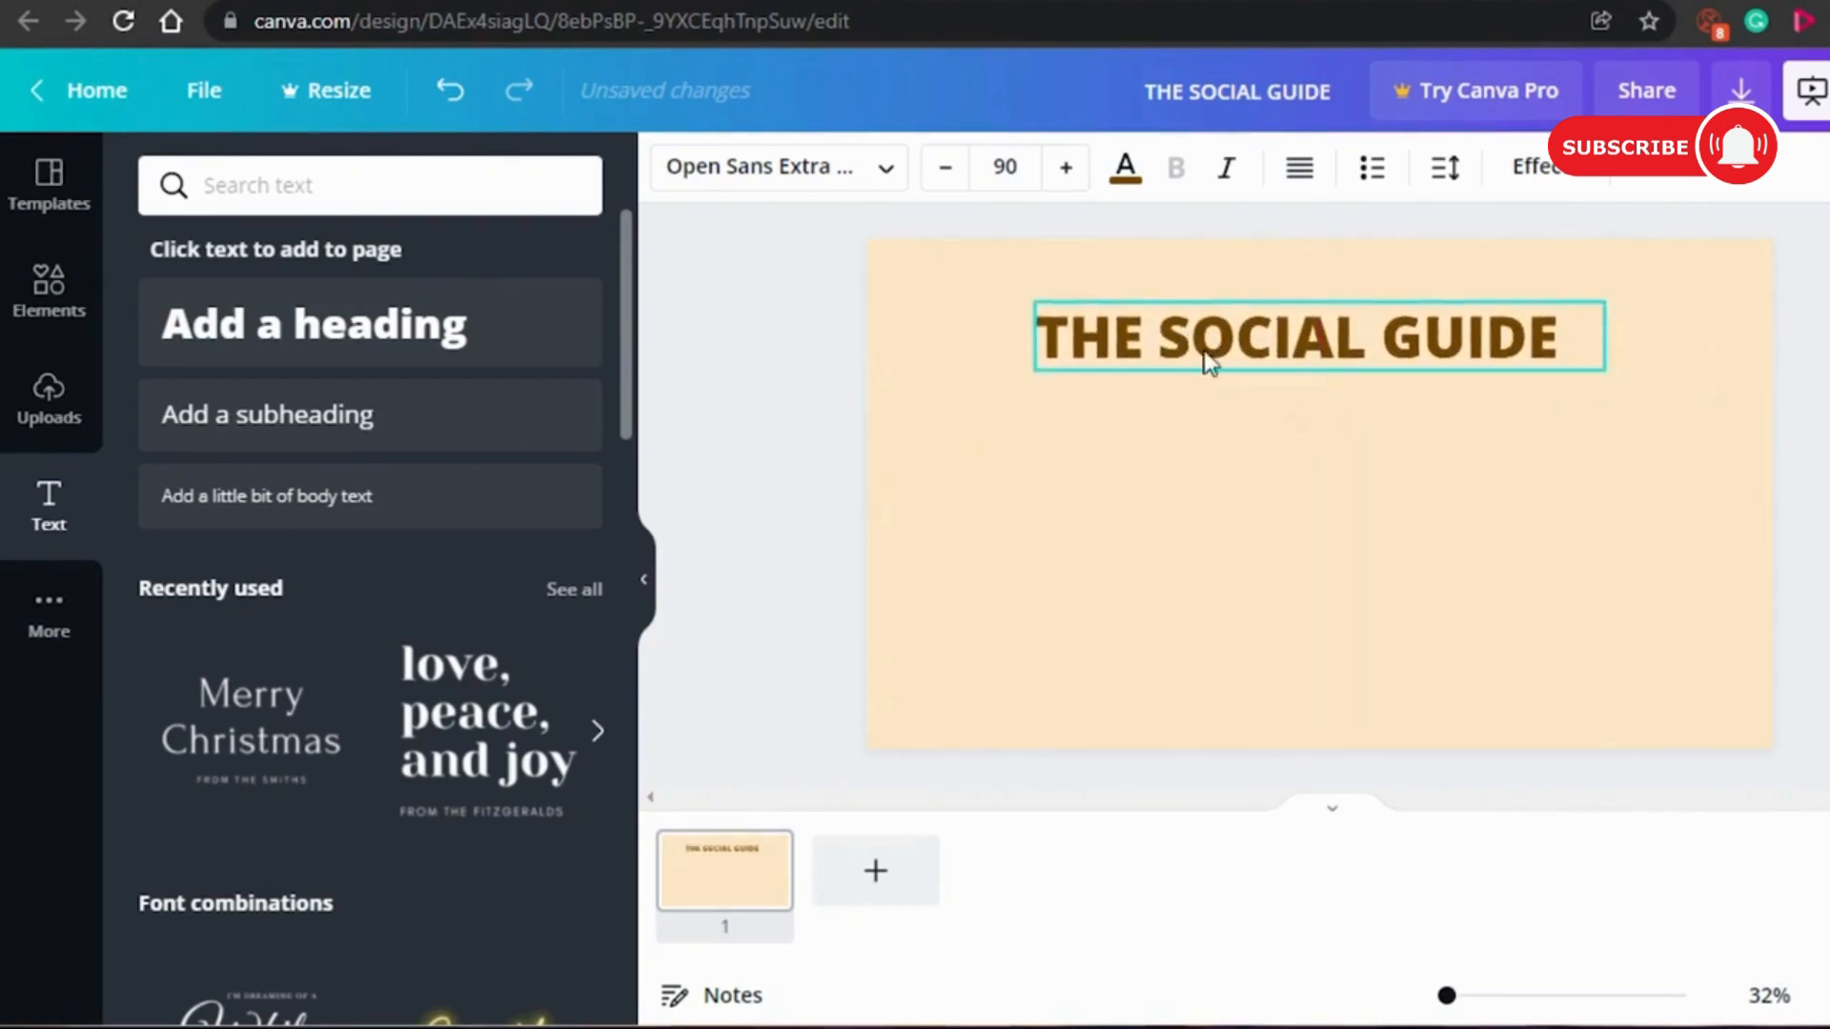
{"action": "left_click_drag", "start_coordinate": [1330, 344], "coordinate": [1320, 330]}
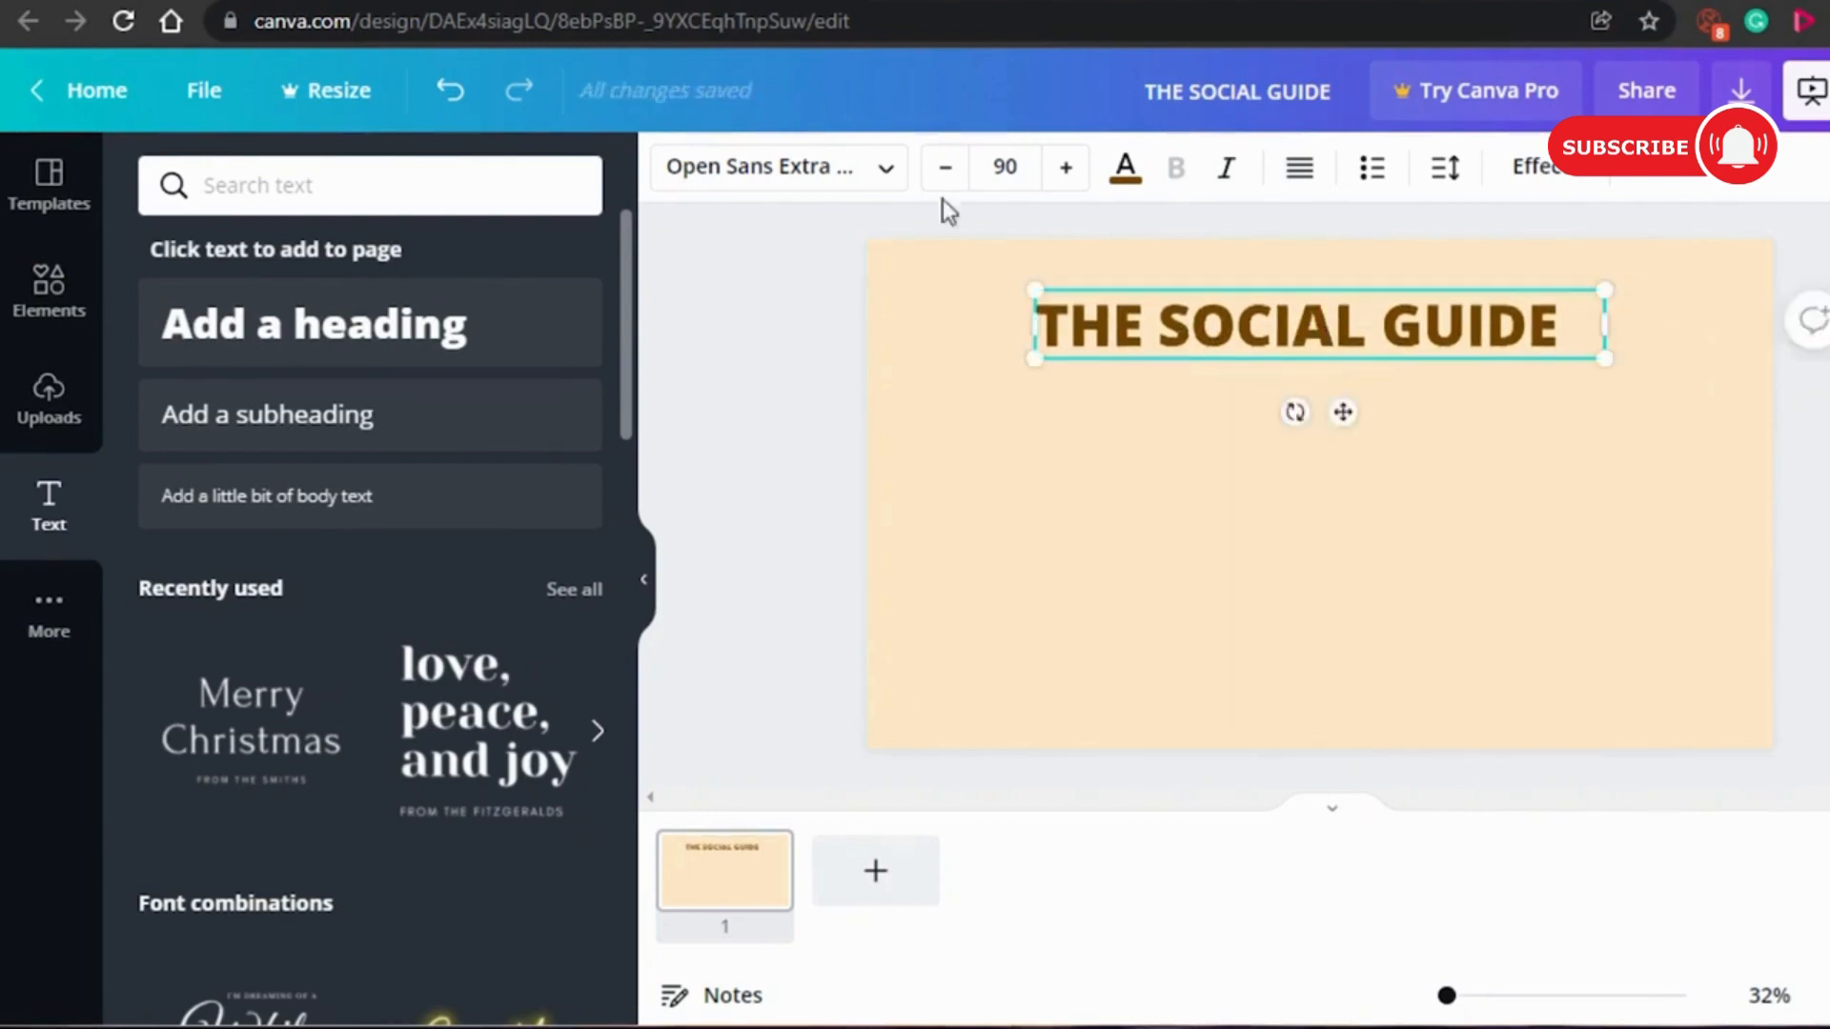
{"action": "left_click", "coordinate": [872, 177]}
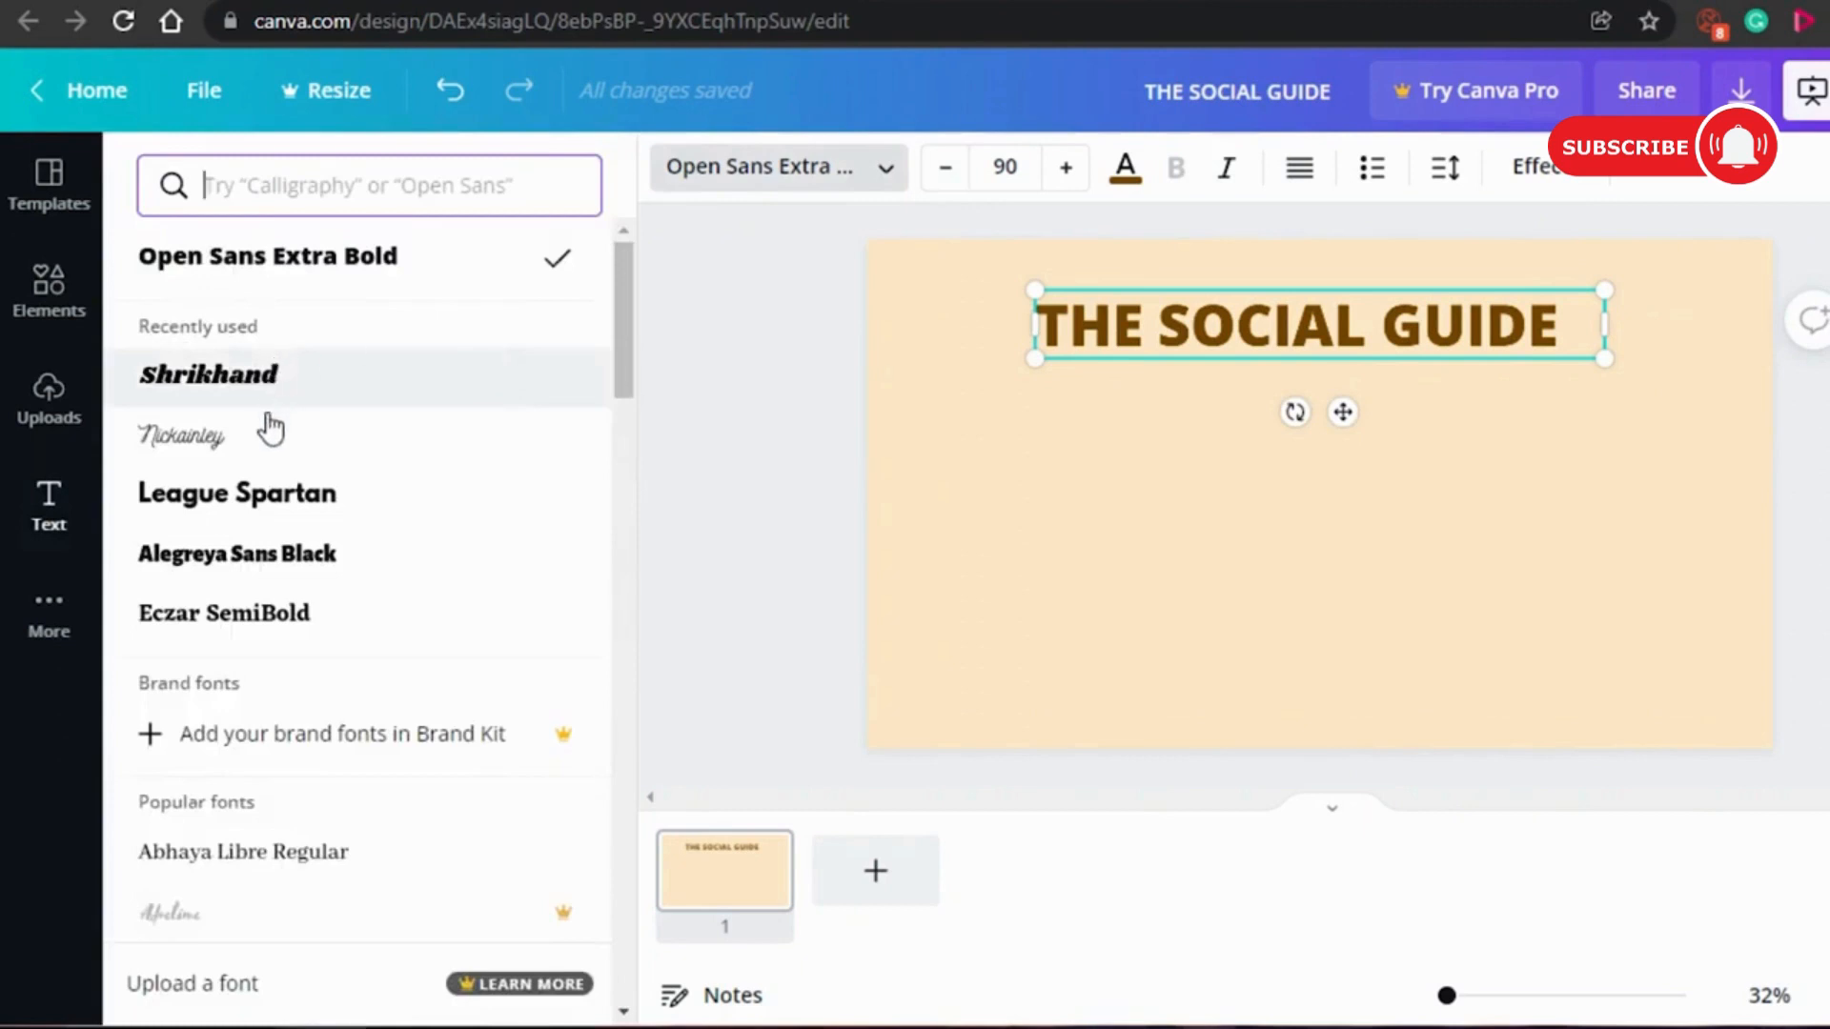
{"action": "left_click", "coordinate": [270, 429]}
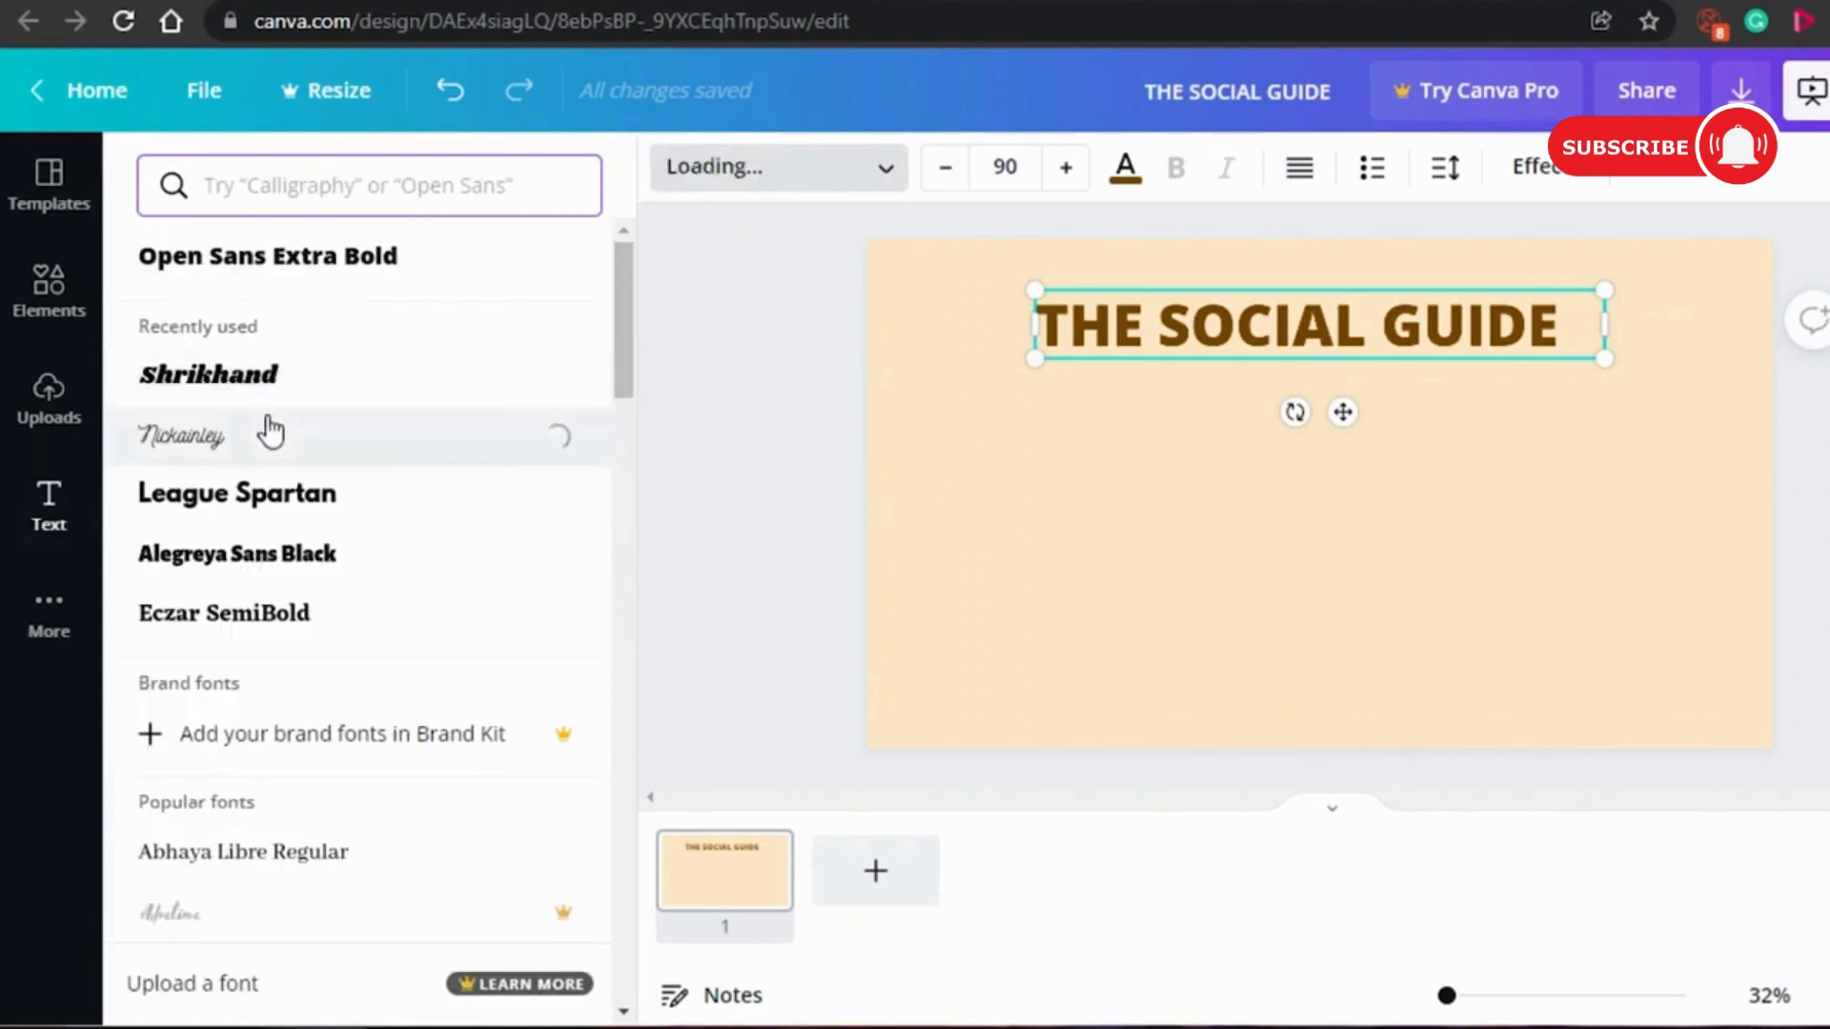
{"action": "left_click", "coordinate": [358, 404]}
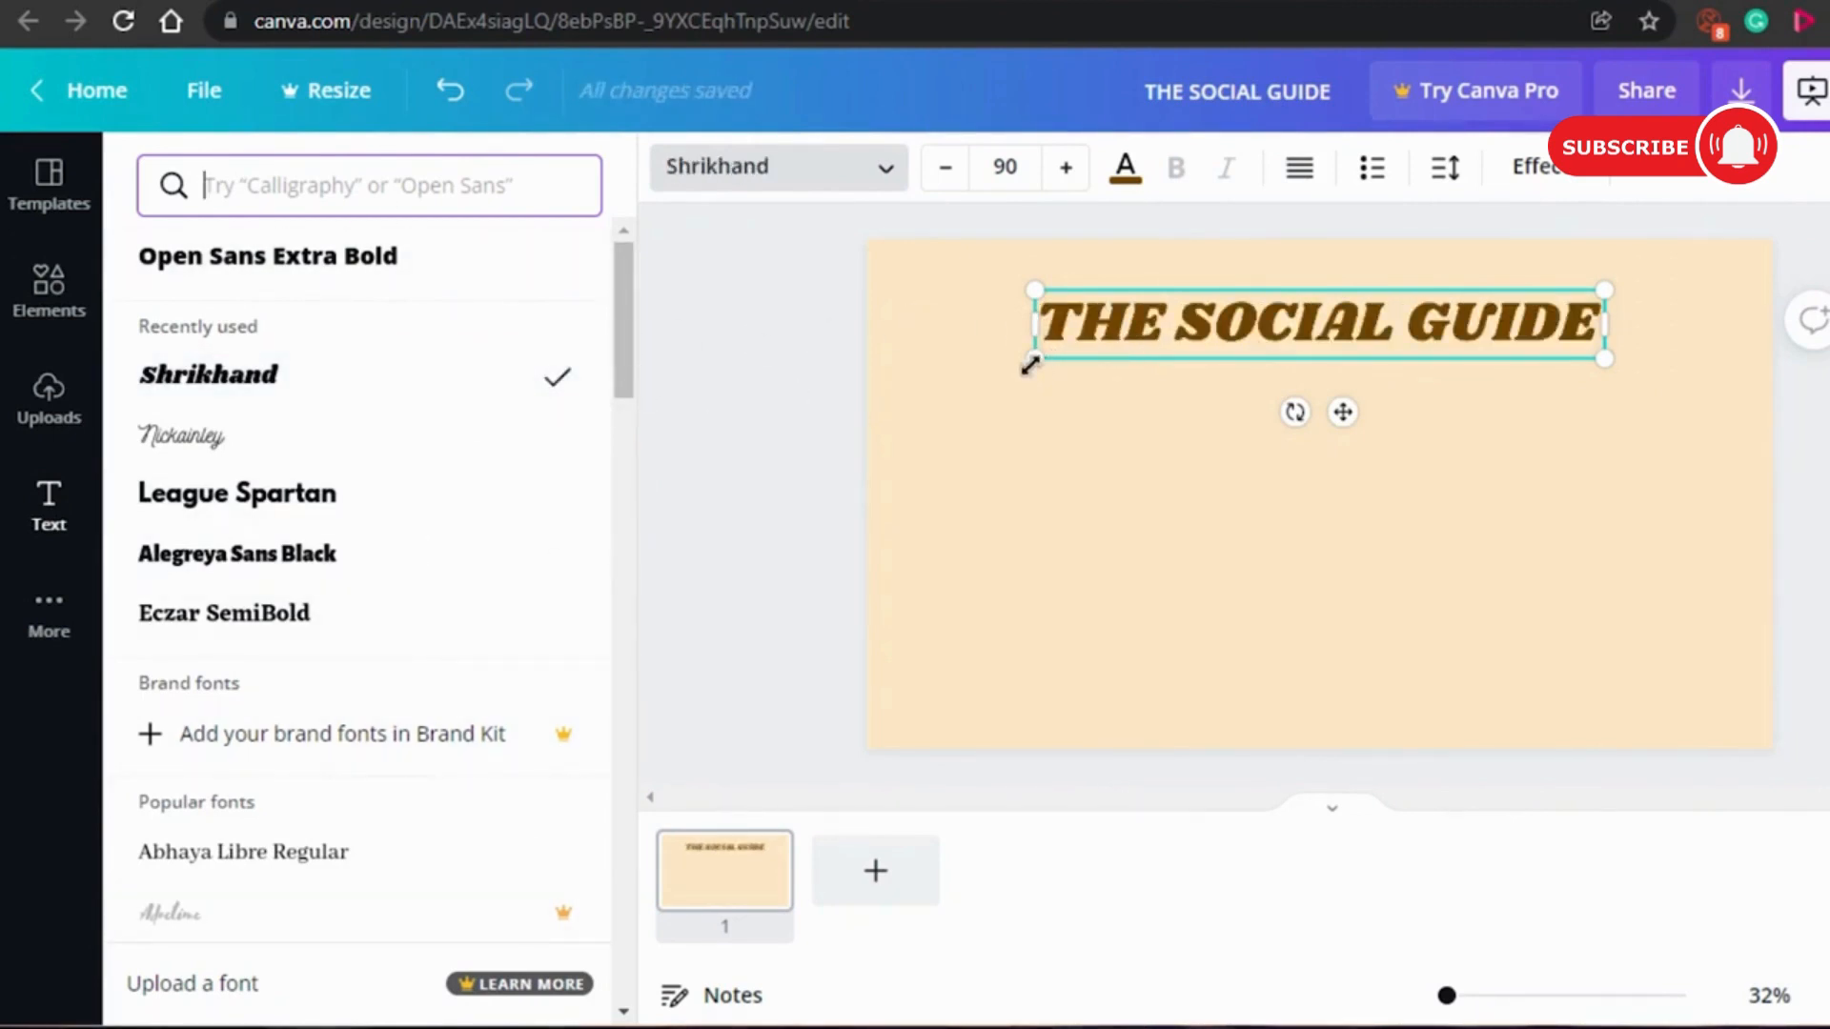
Enlarge the heading to font size 102 and centre it horizontally on the page again.
{"action": "left_click_drag", "start_coordinate": [1030, 365], "coordinate": [964, 433]}
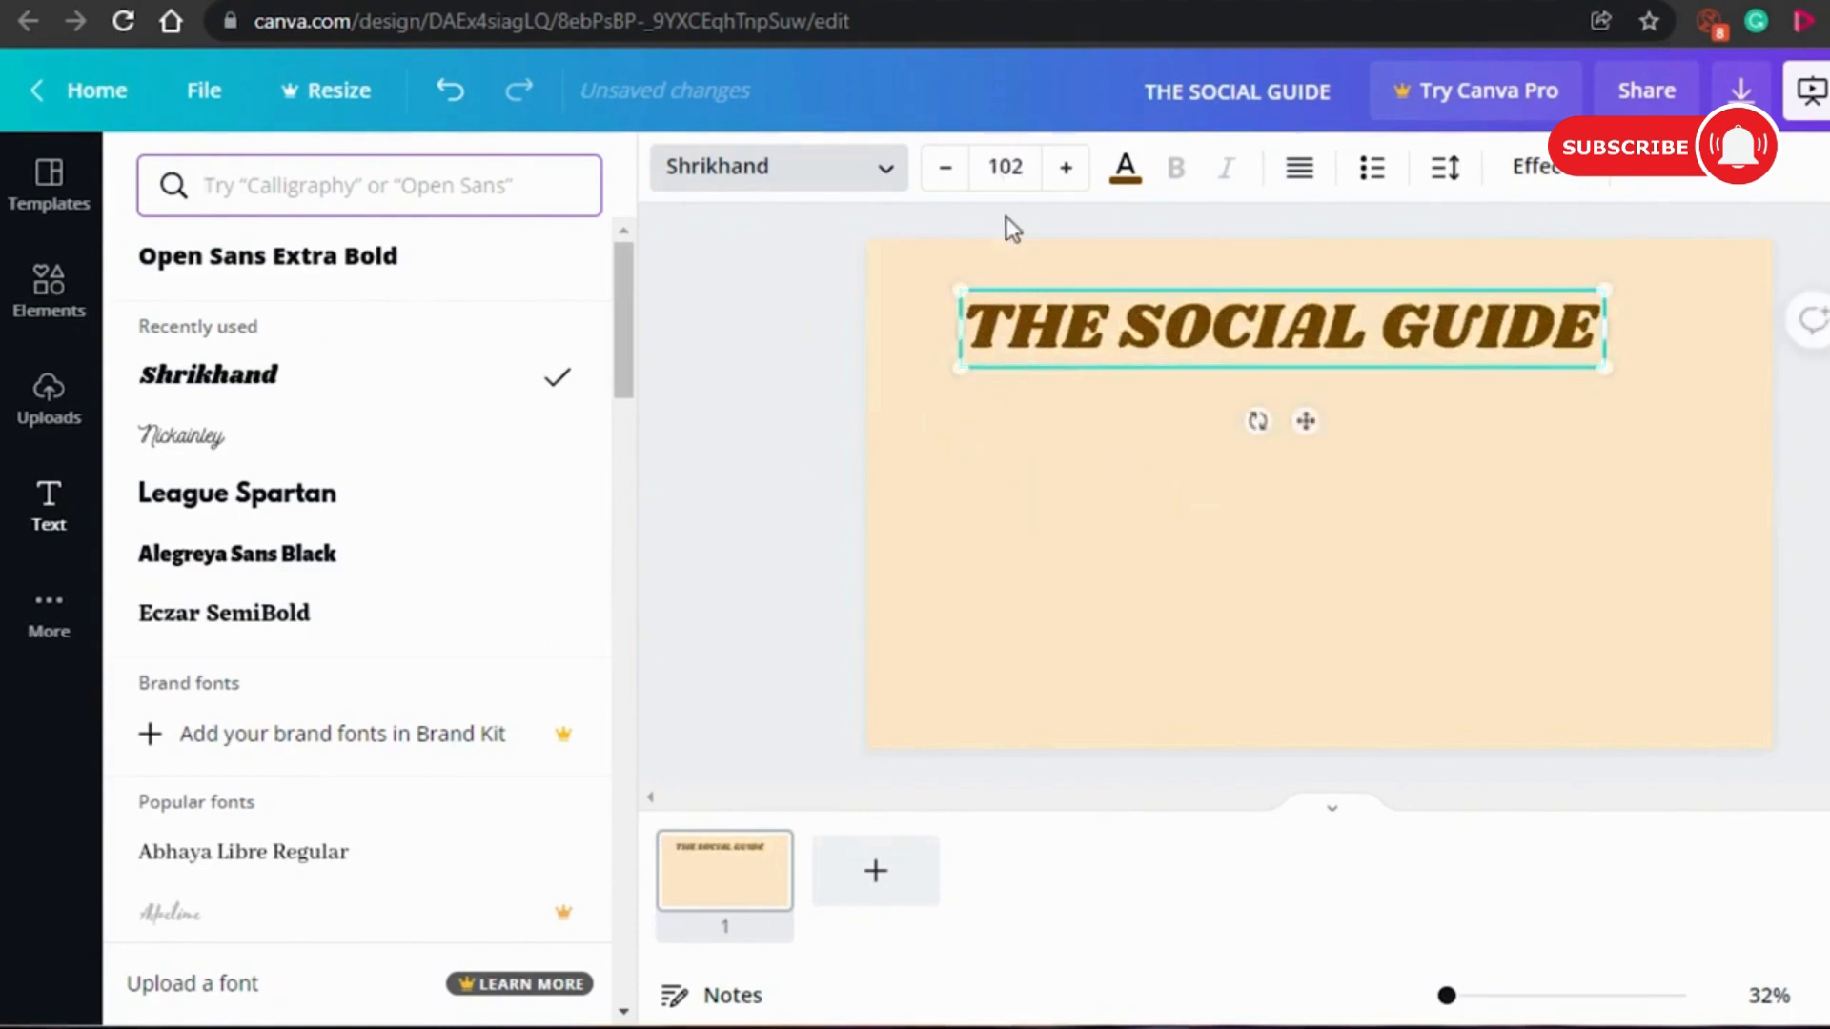
{"action": "left_click", "coordinate": [947, 167]}
{"action": "left_click", "coordinate": [1069, 170]}
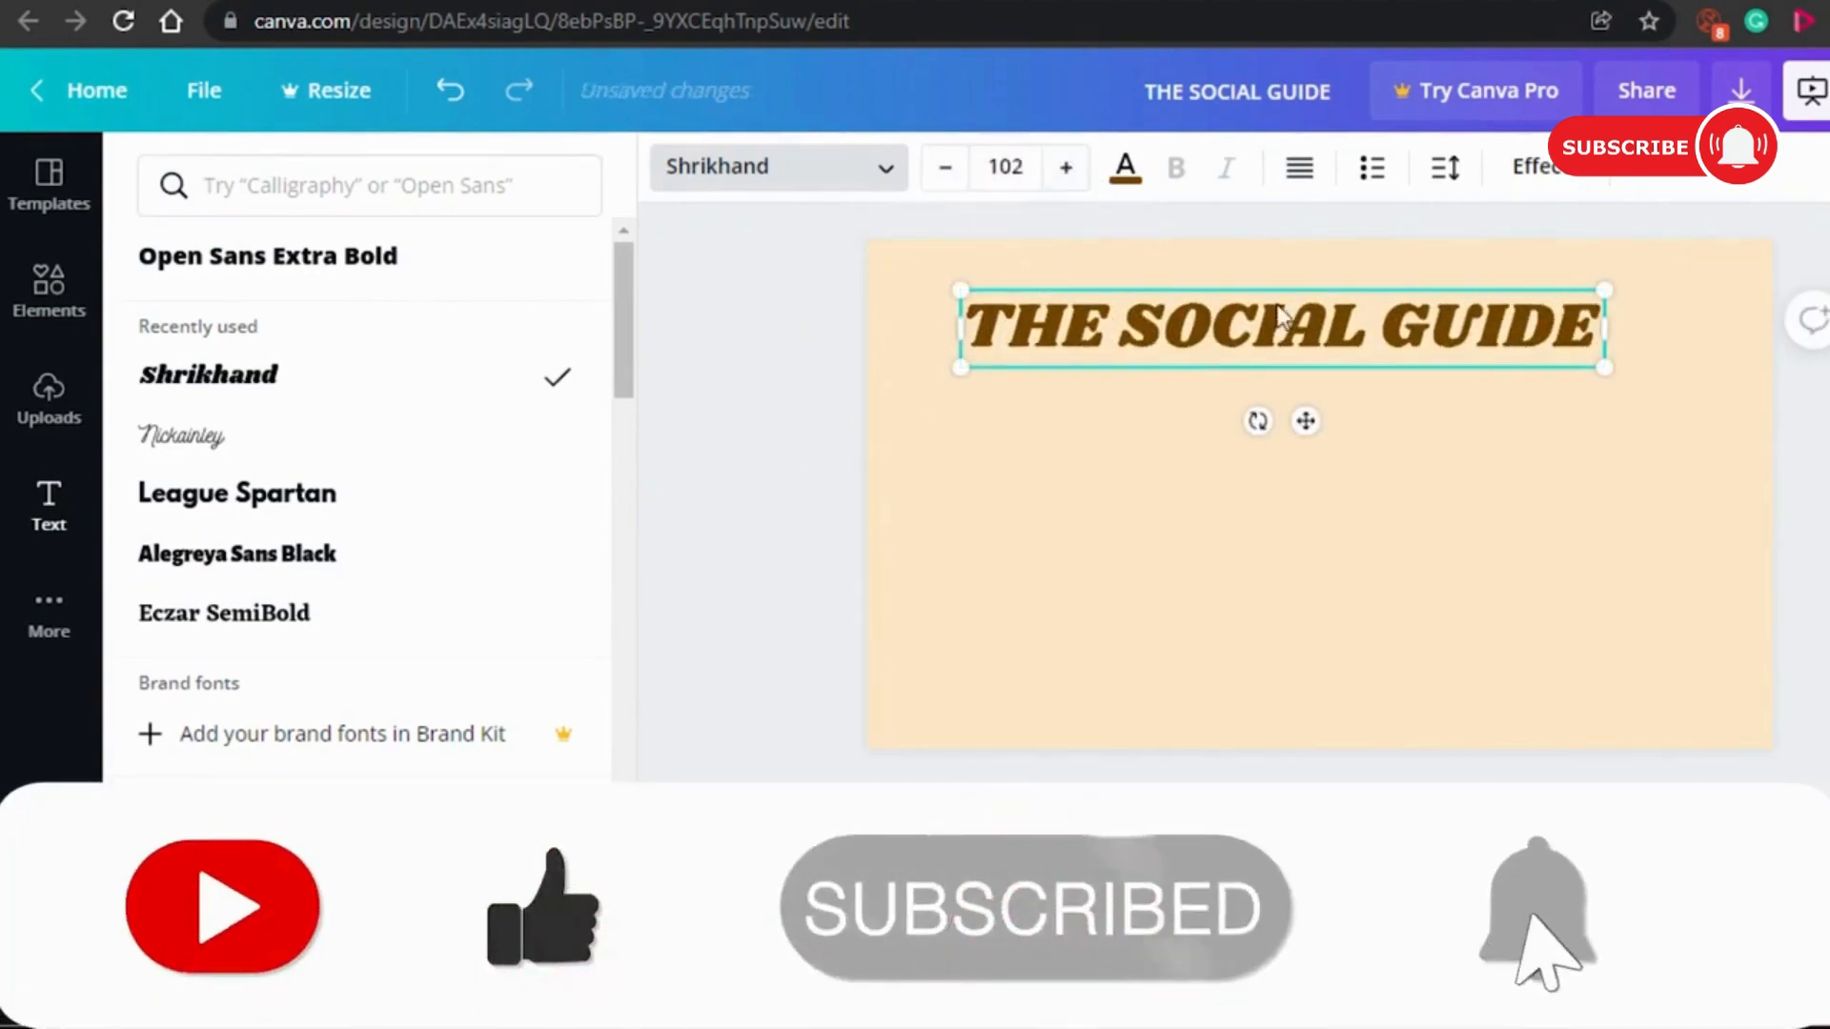
{"action": "left_click_drag", "start_coordinate": [1282, 318], "coordinate": [1319, 305]}
{"action": "left_click", "coordinate": [827, 167]}
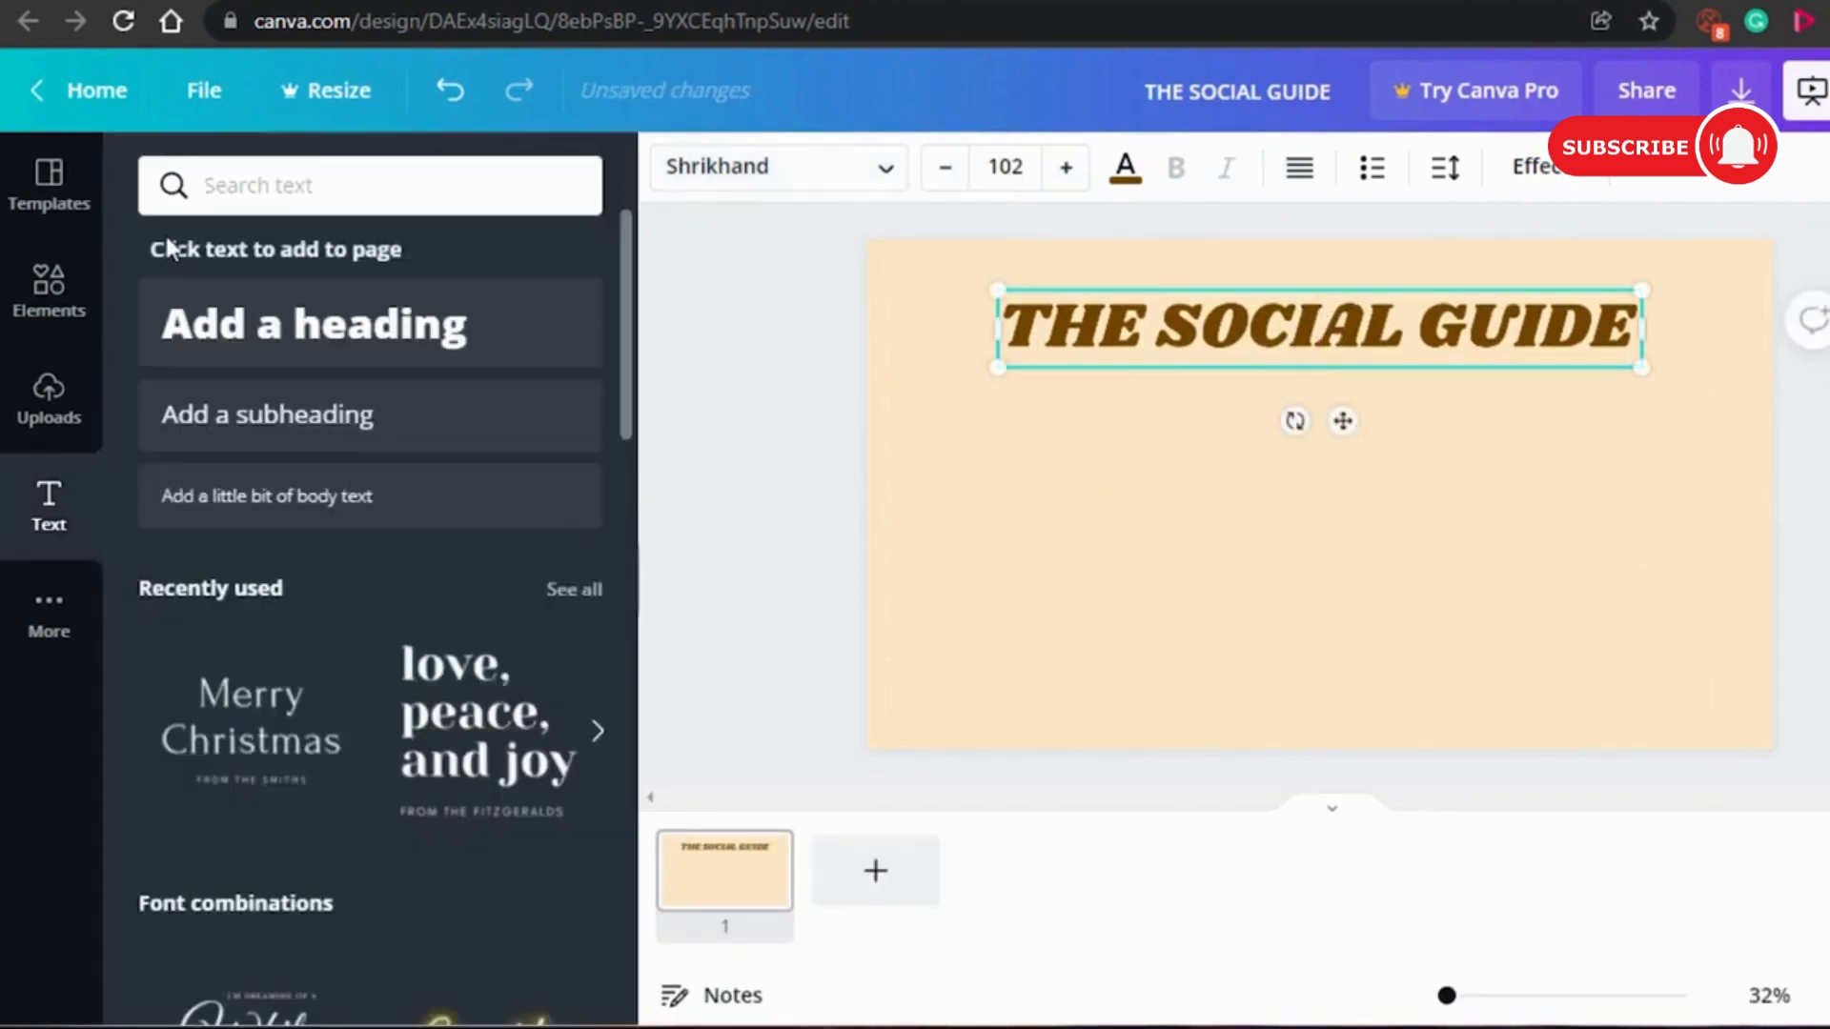
Add a circular frame from the elements and place it centred below the heading.
{"action": "left_click", "coordinate": [53, 284]}
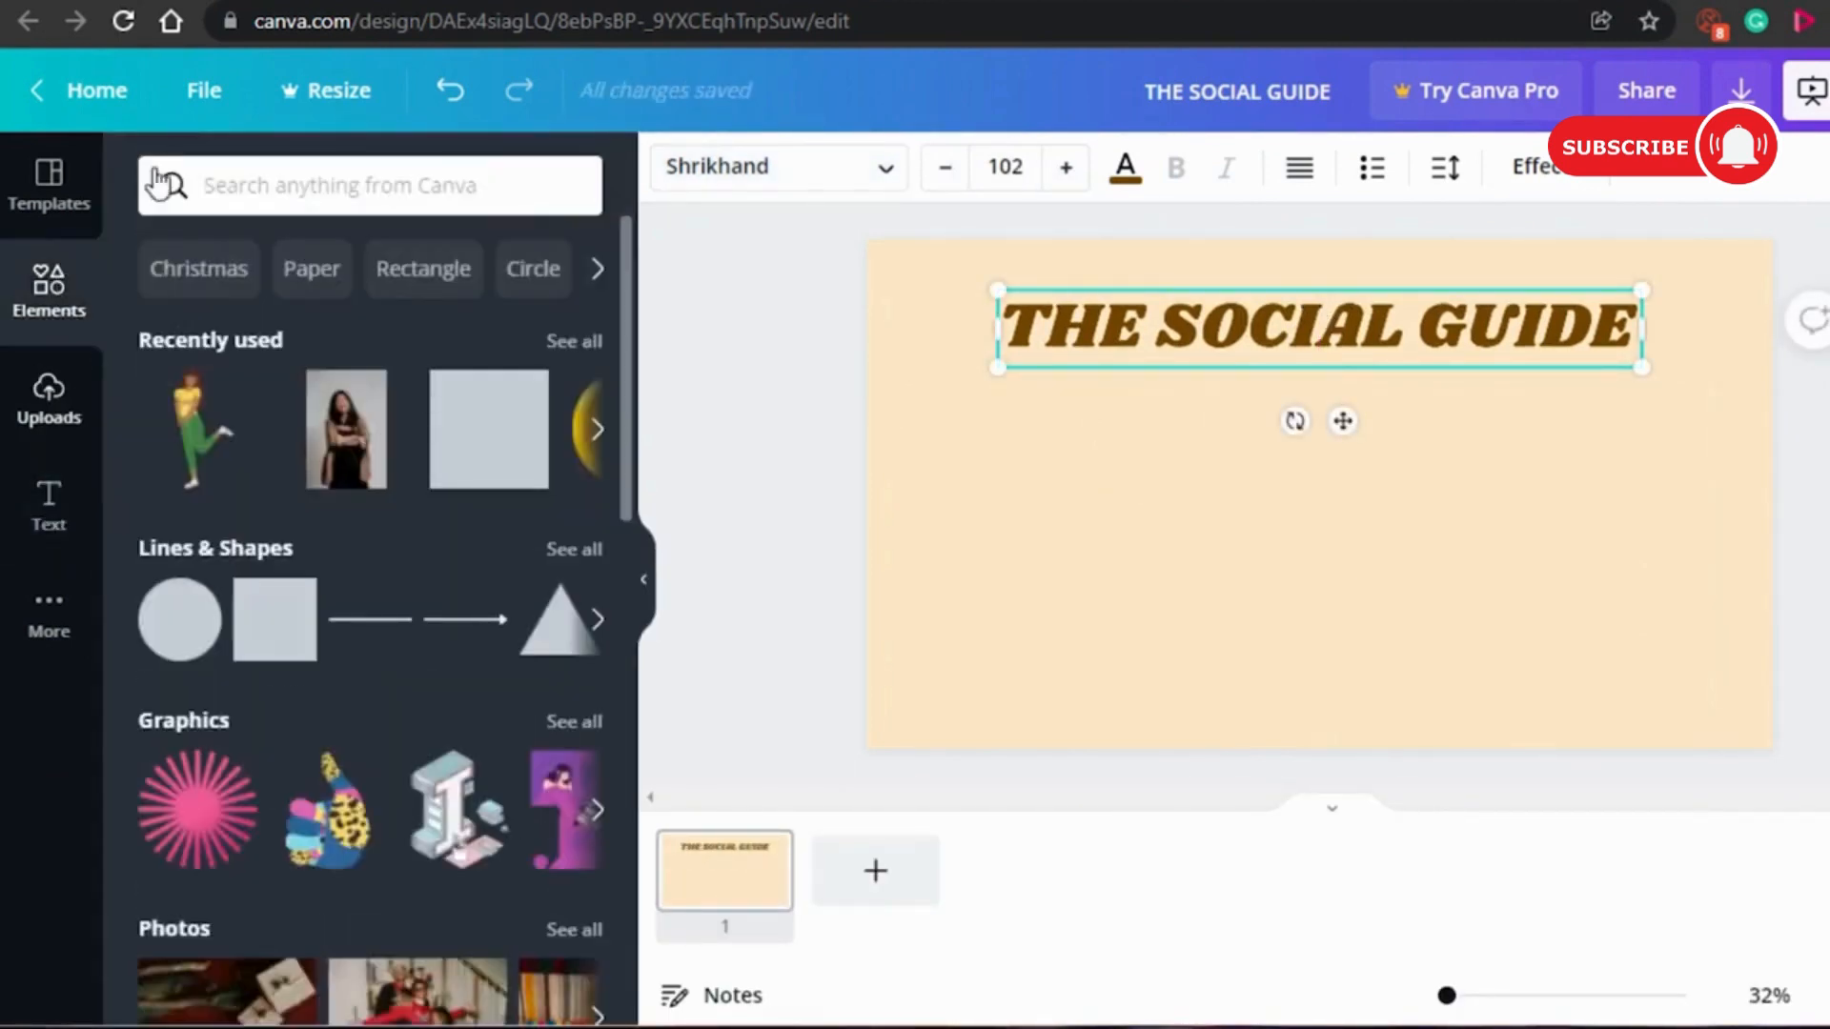
{"action": "left_click_drag", "start_coordinate": [625, 324], "coordinate": [626, 660]}
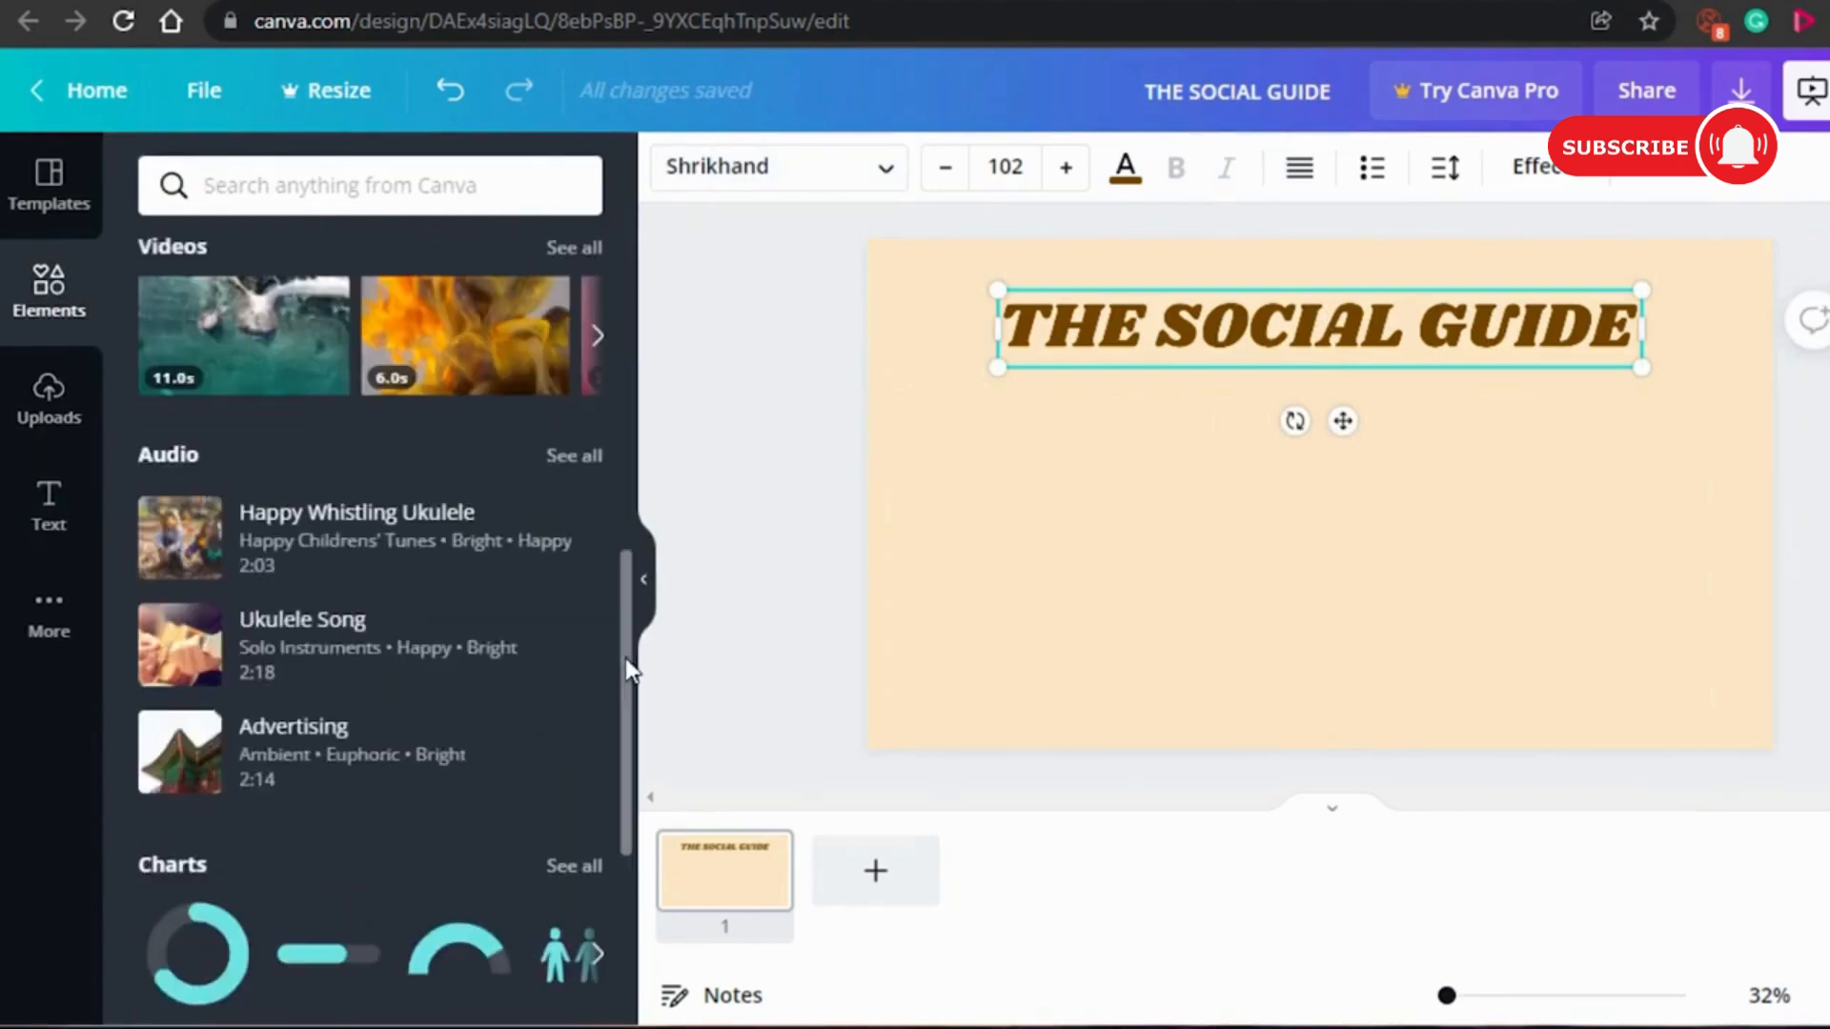
{"action": "left_click_drag", "start_coordinate": [625, 597], "coordinate": [634, 825]}
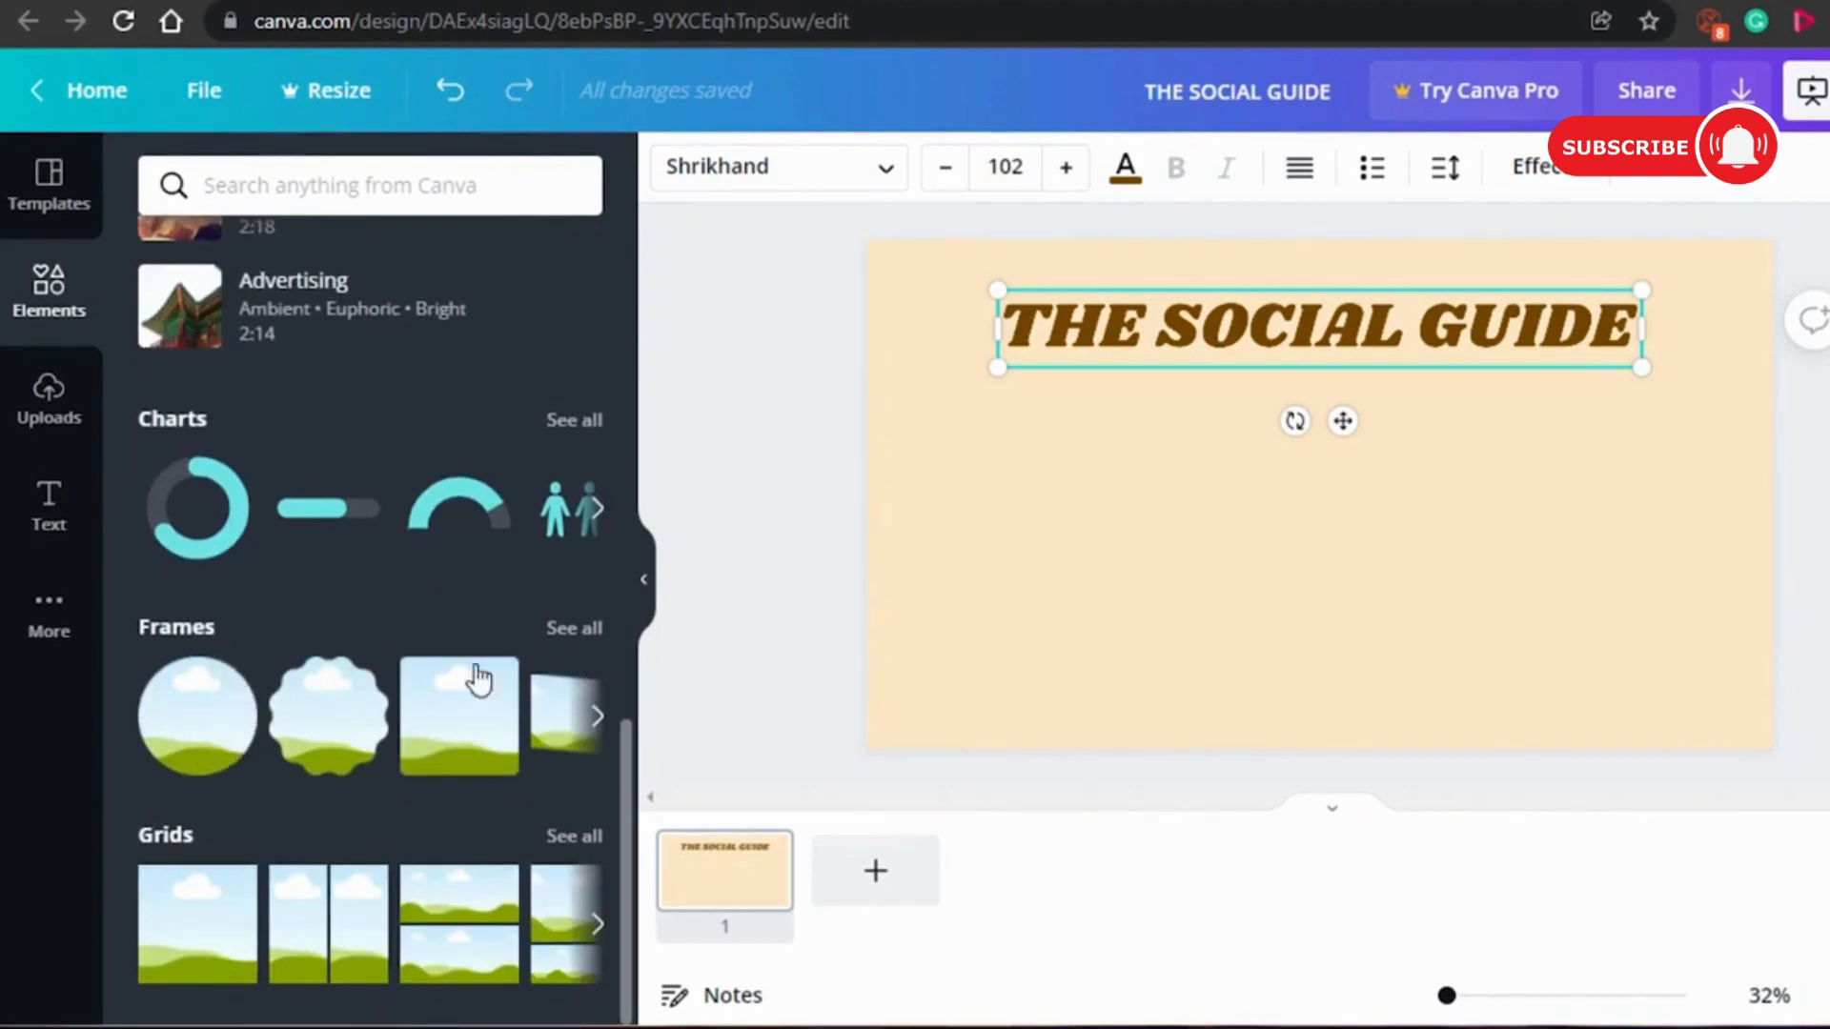
{"action": "left_click", "coordinate": [598, 716]}
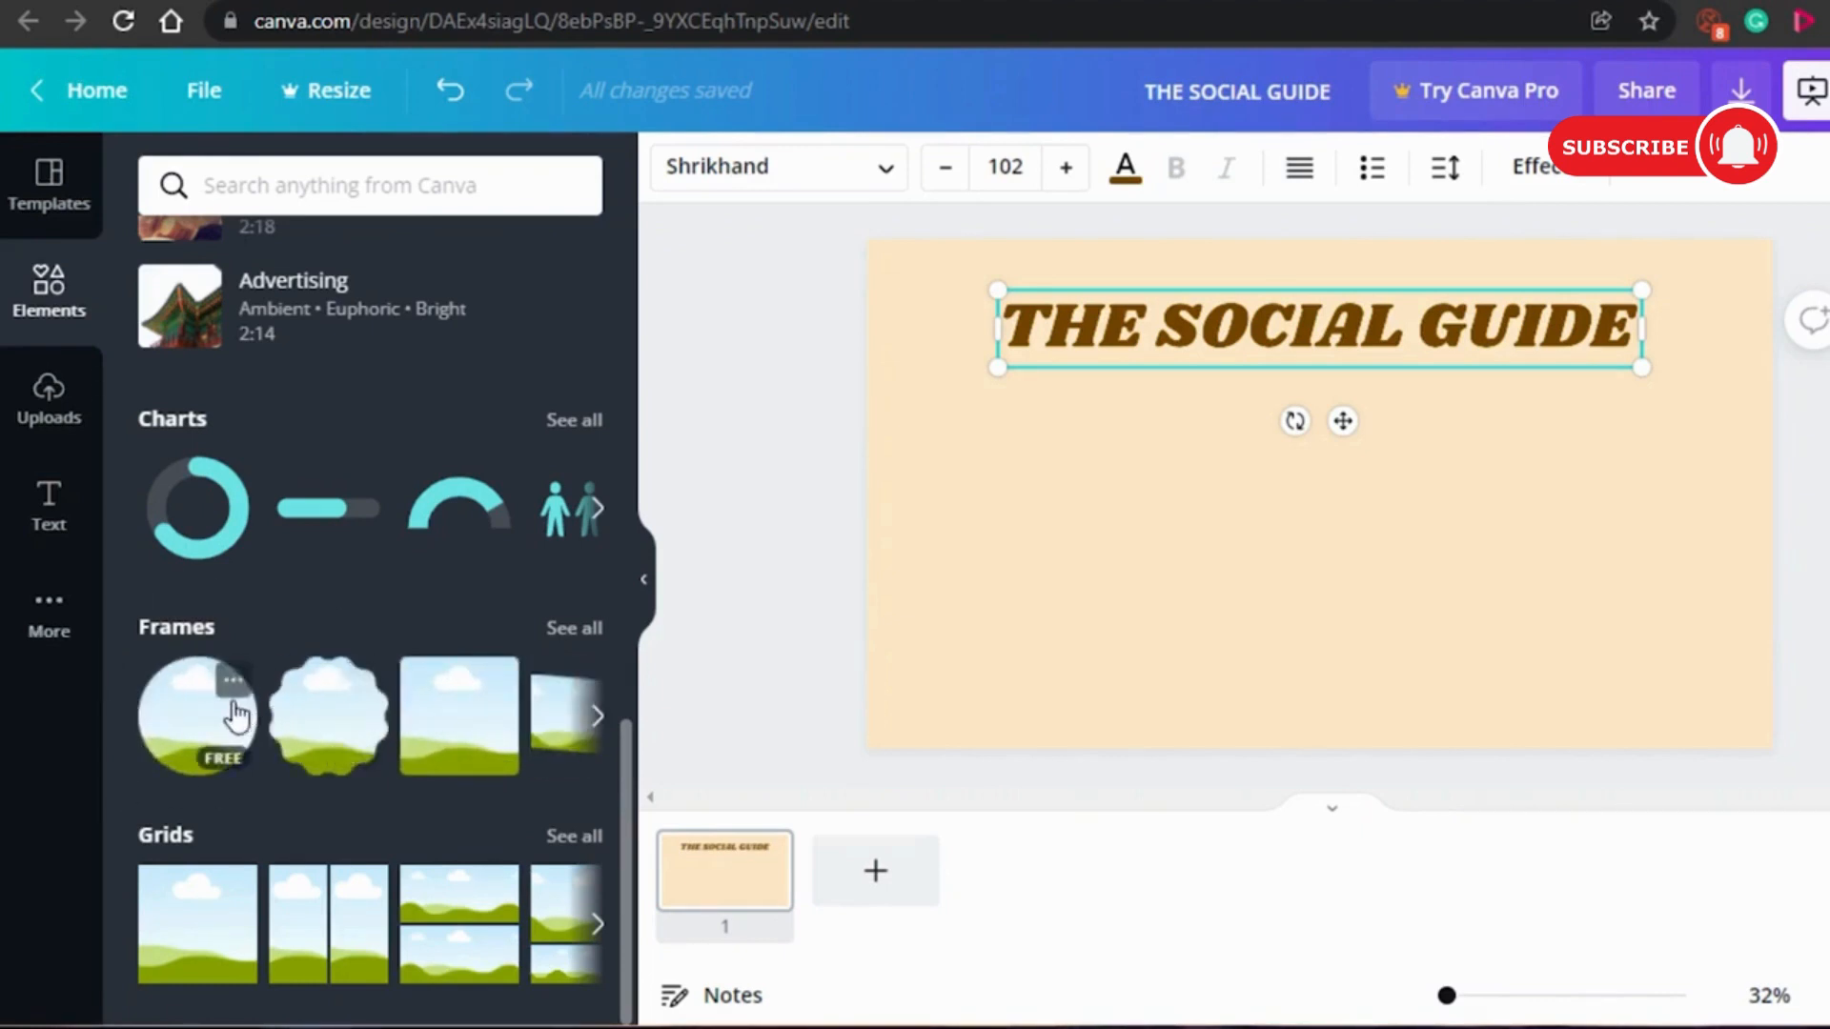
{"action": "left_click", "coordinate": [198, 714]}
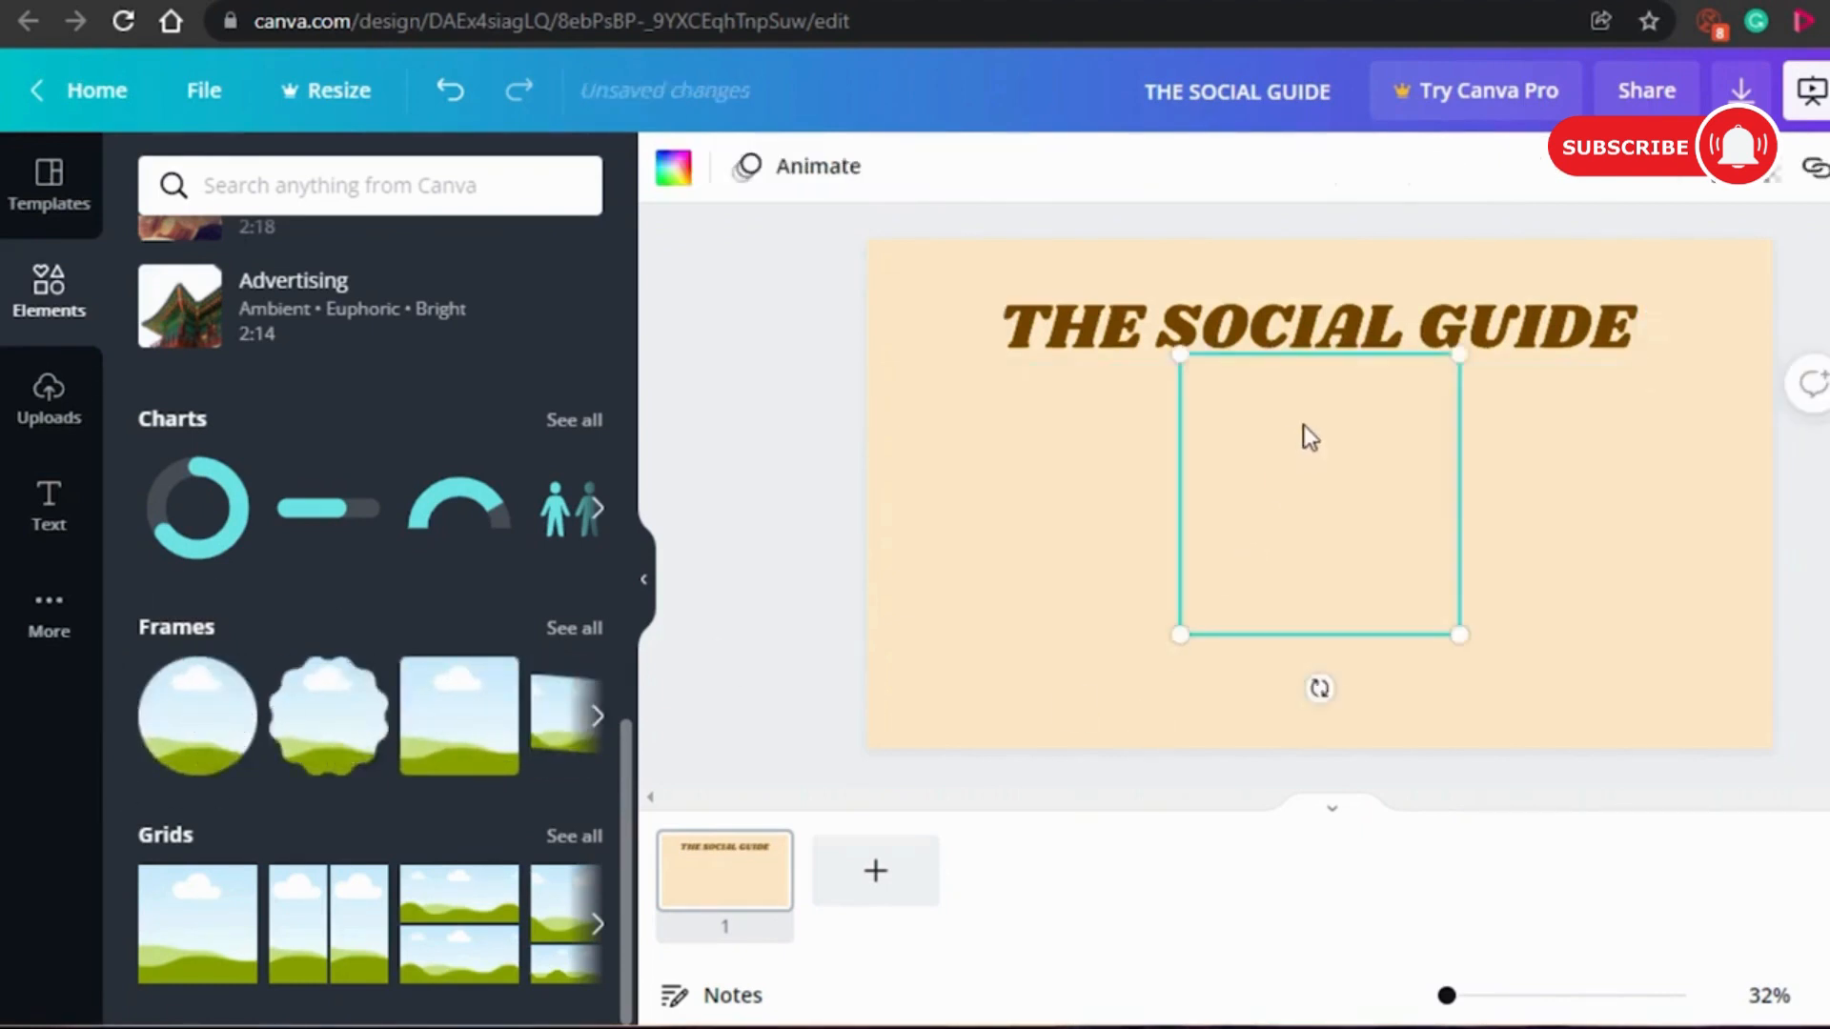
{"action": "mouse_move", "coordinate": [1303, 490]}
{"action": "left_mouse_down"}
{"action": "mouse_move", "coordinate": [1300, 526]}
{"action": "mouse_move", "coordinate": [1302, 506]}
{"action": "left_mouse_up"}
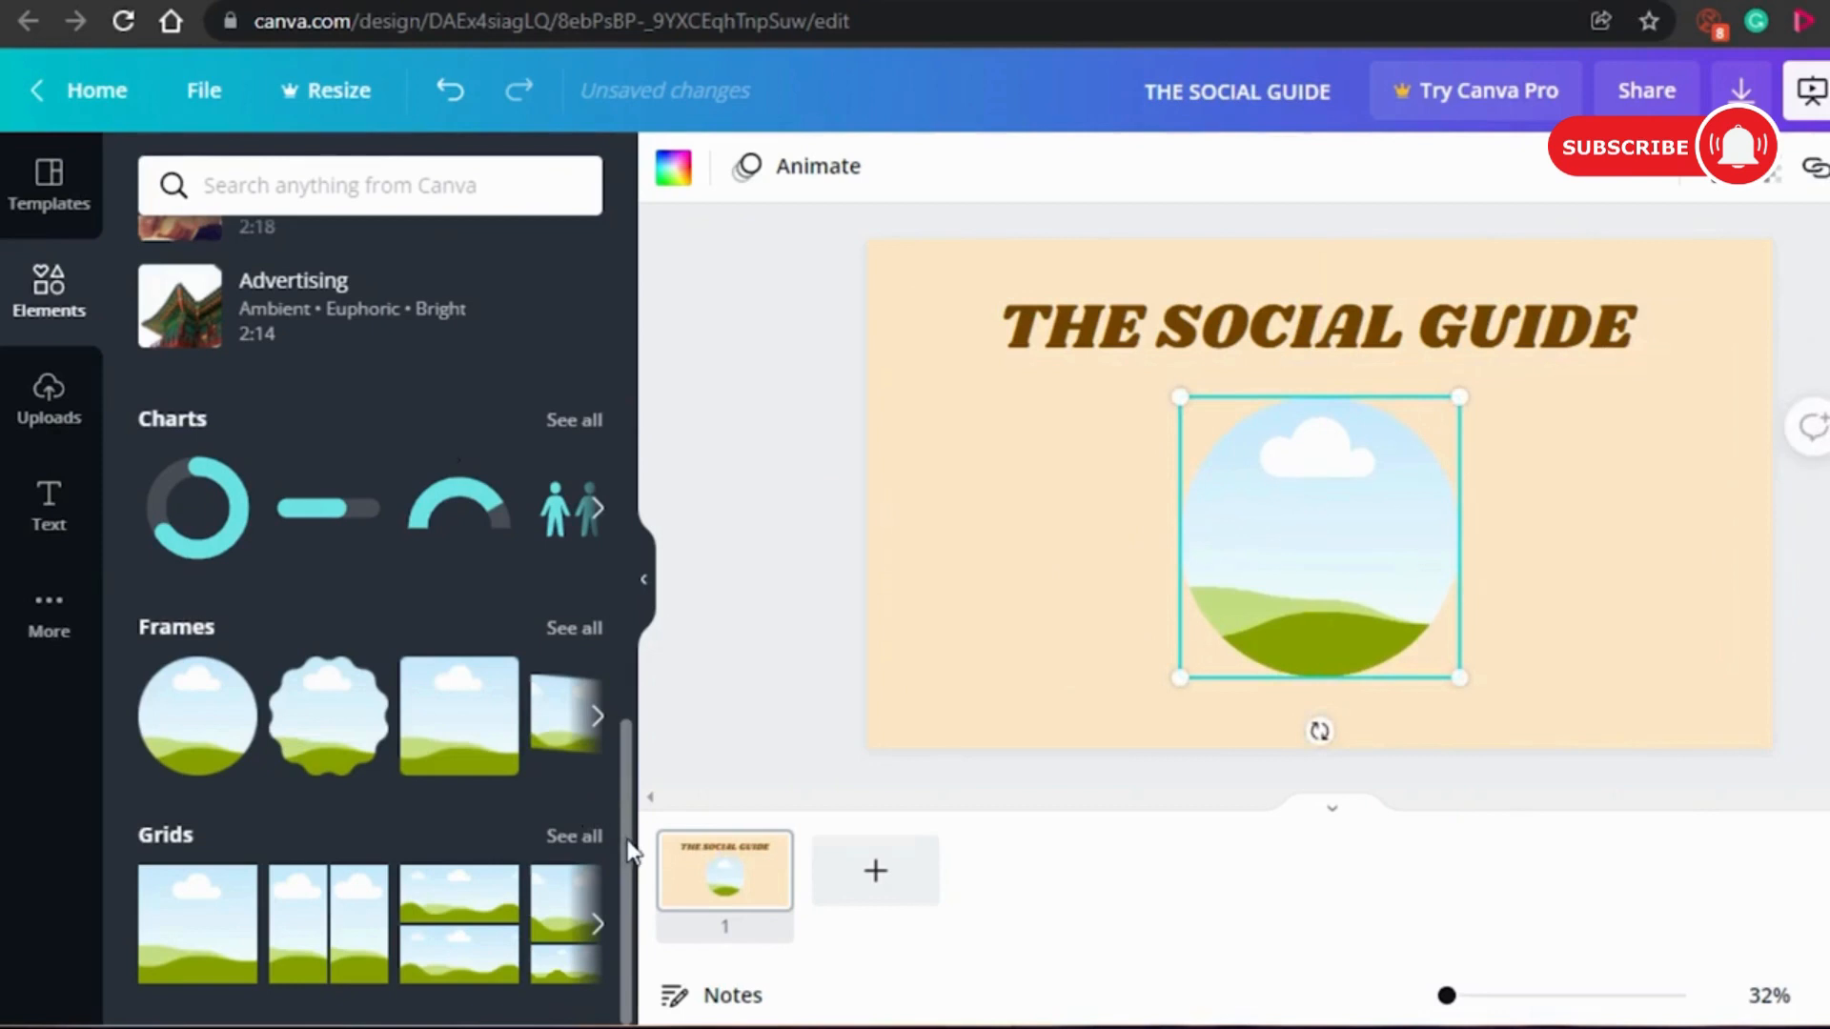
Open the full photo library in the elements and look through the trending photos for one that suits the circular frame.
{"action": "left_click_drag", "start_coordinate": [628, 844], "coordinate": [627, 498]}
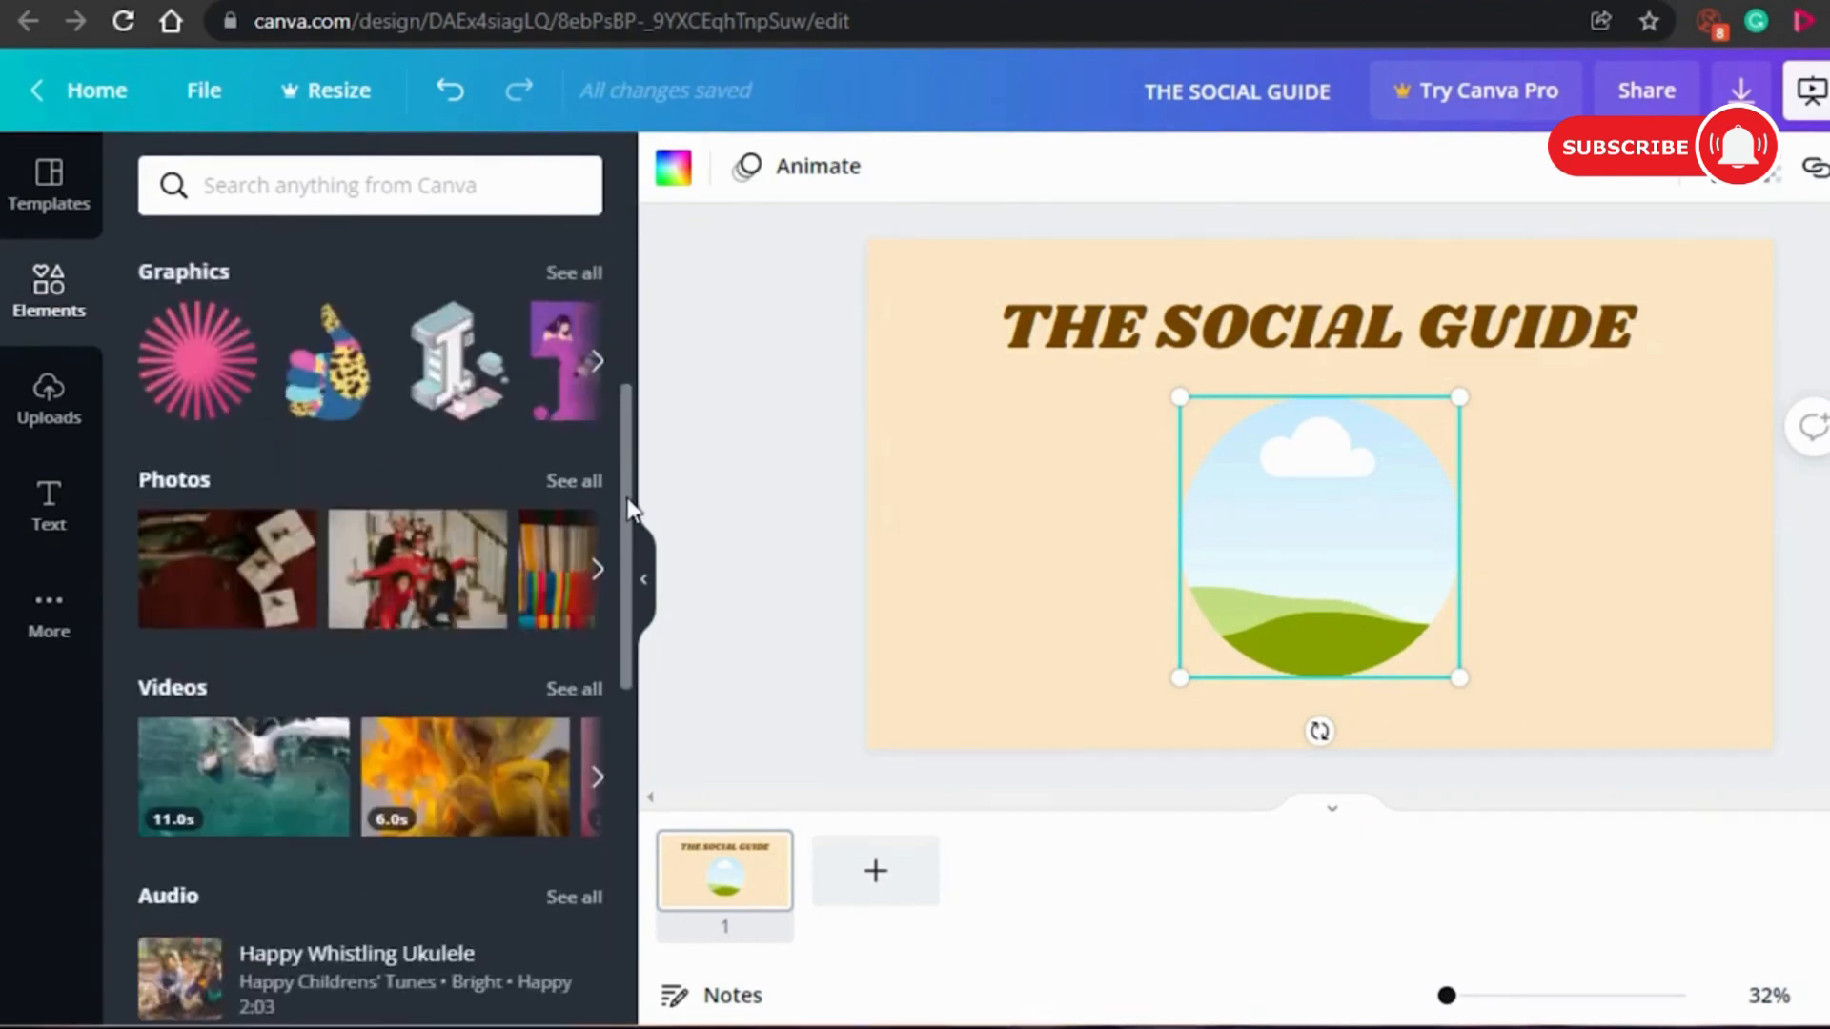
{"action": "left_click", "coordinate": [572, 478]}
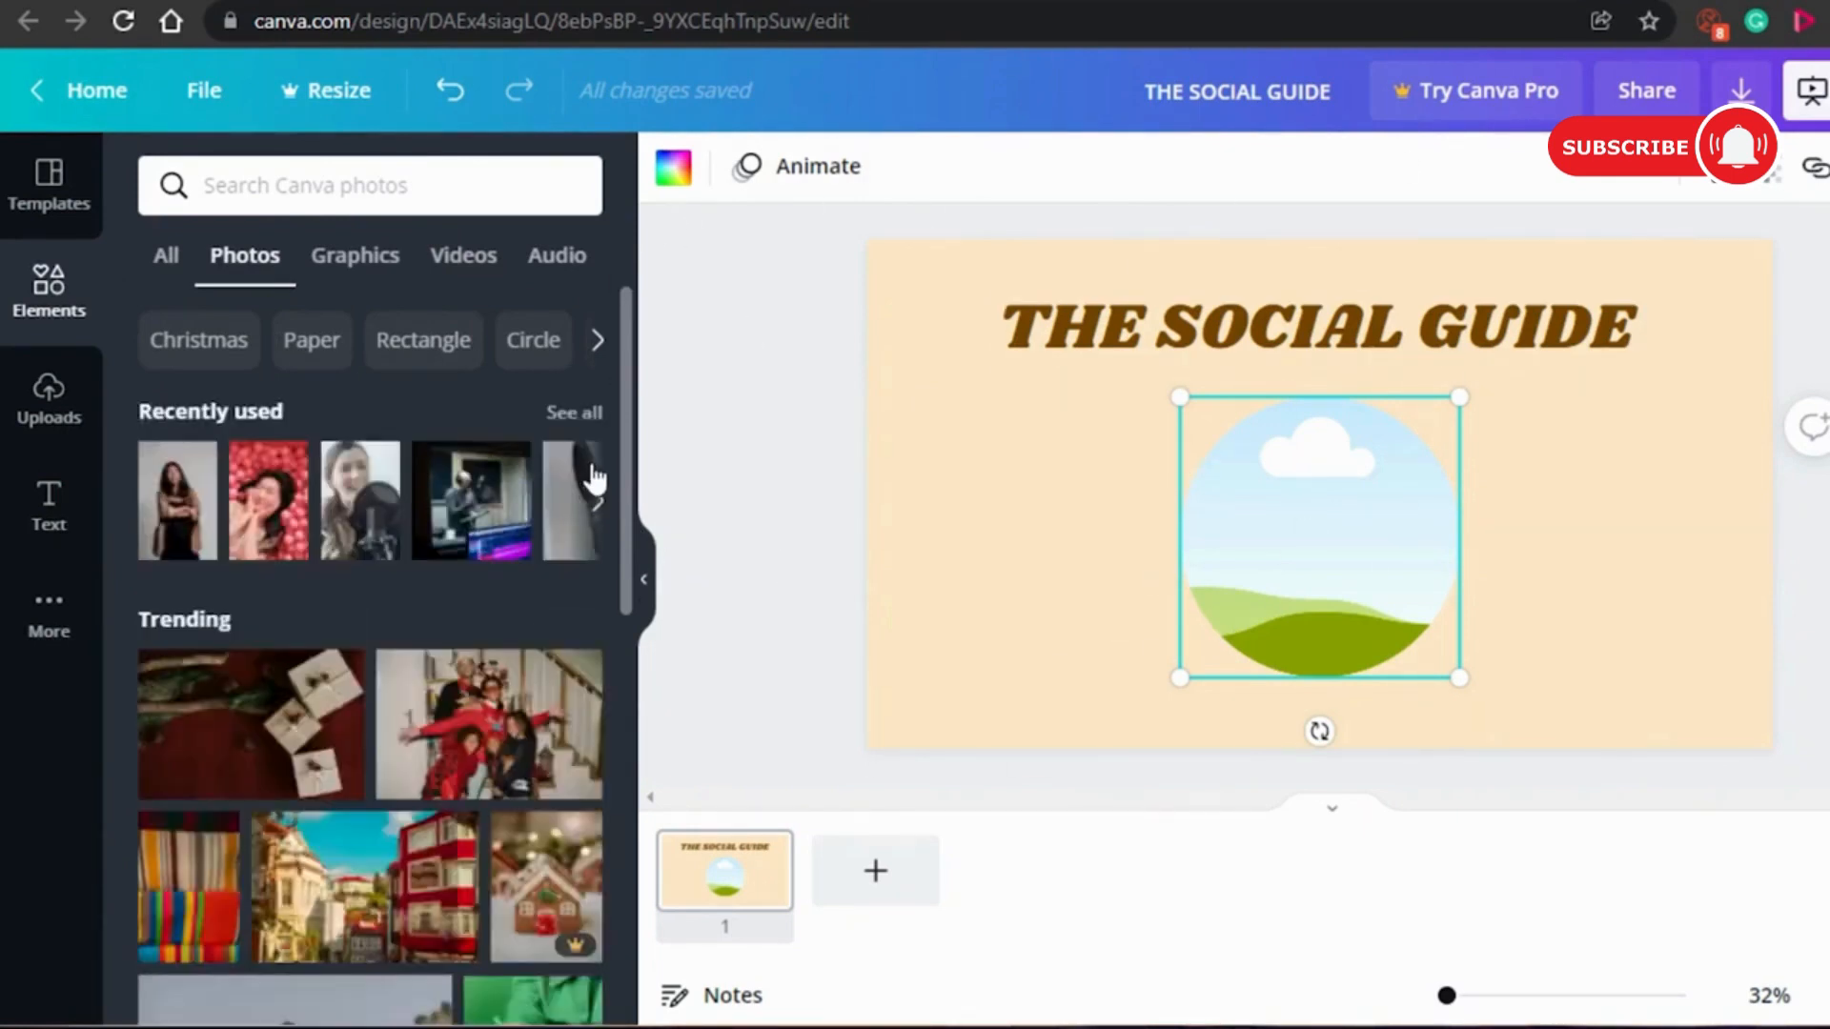
{"action": "scroll", "coordinate": [615, 524], "scroll_direction": "down", "scroll_amount": 3}
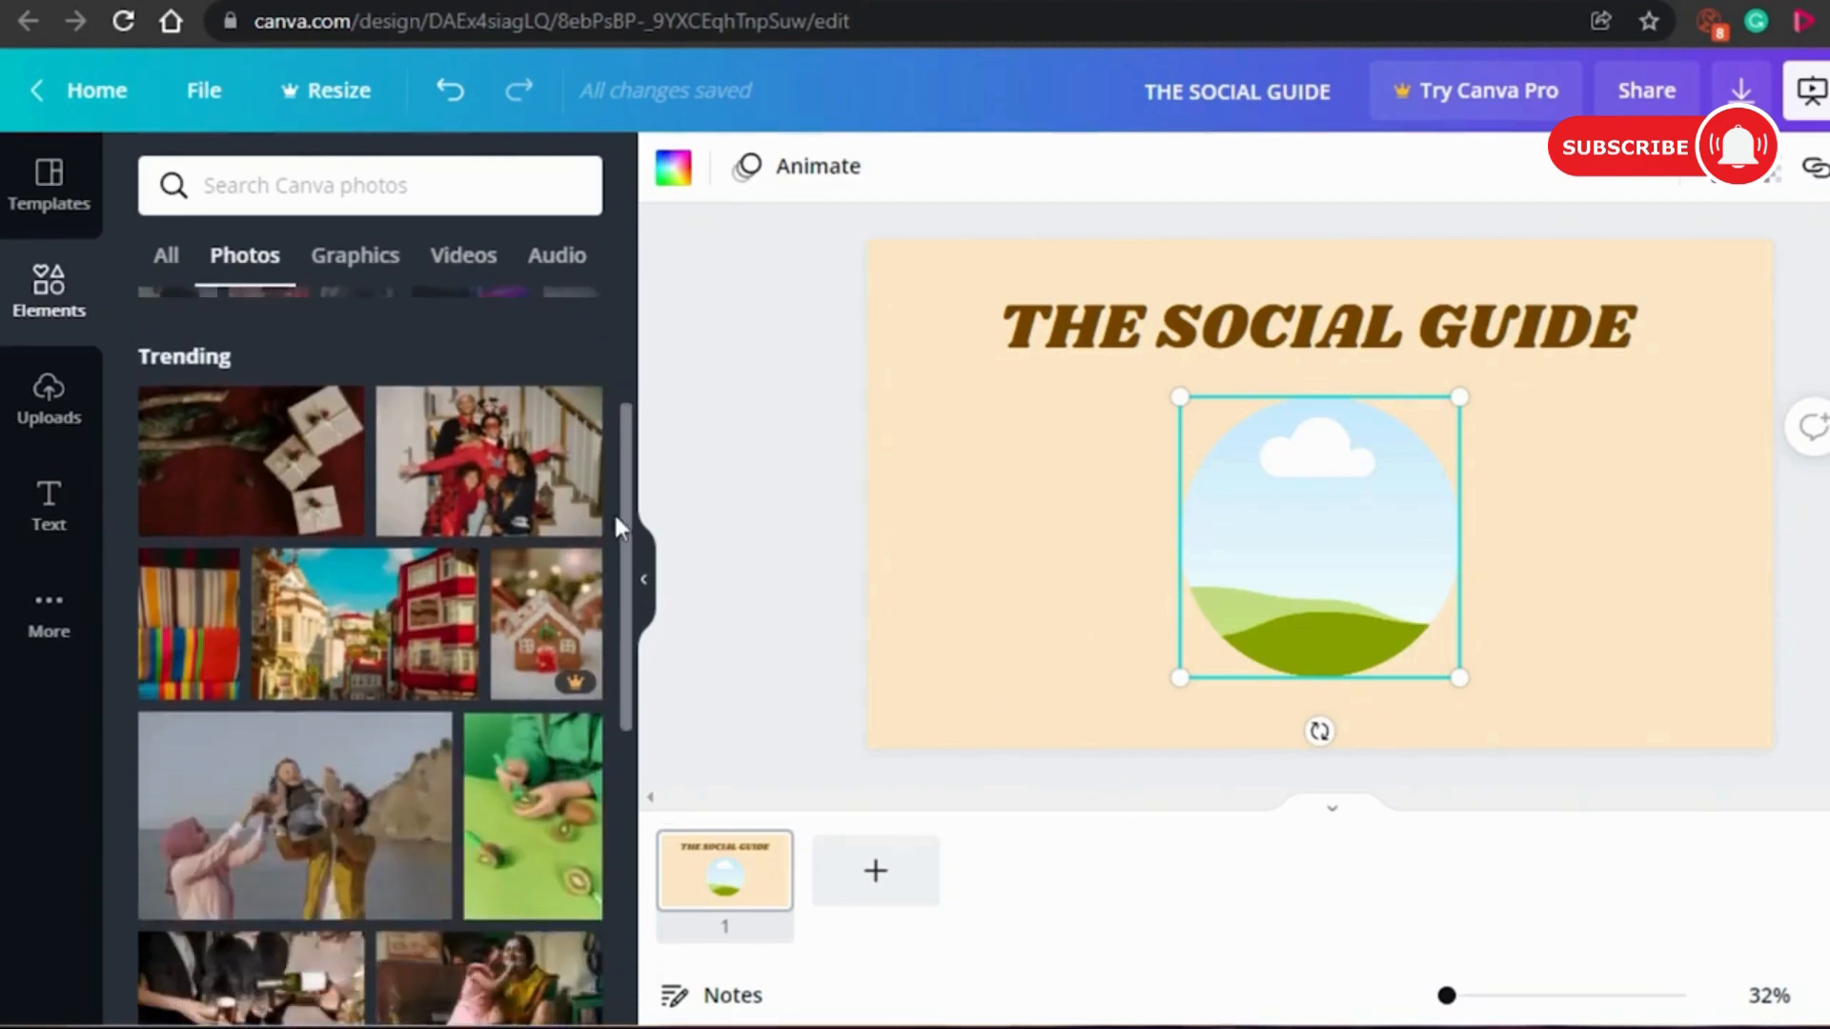
{"action": "scroll", "coordinate": [611, 585], "scroll_direction": "down", "scroll_amount": 3}
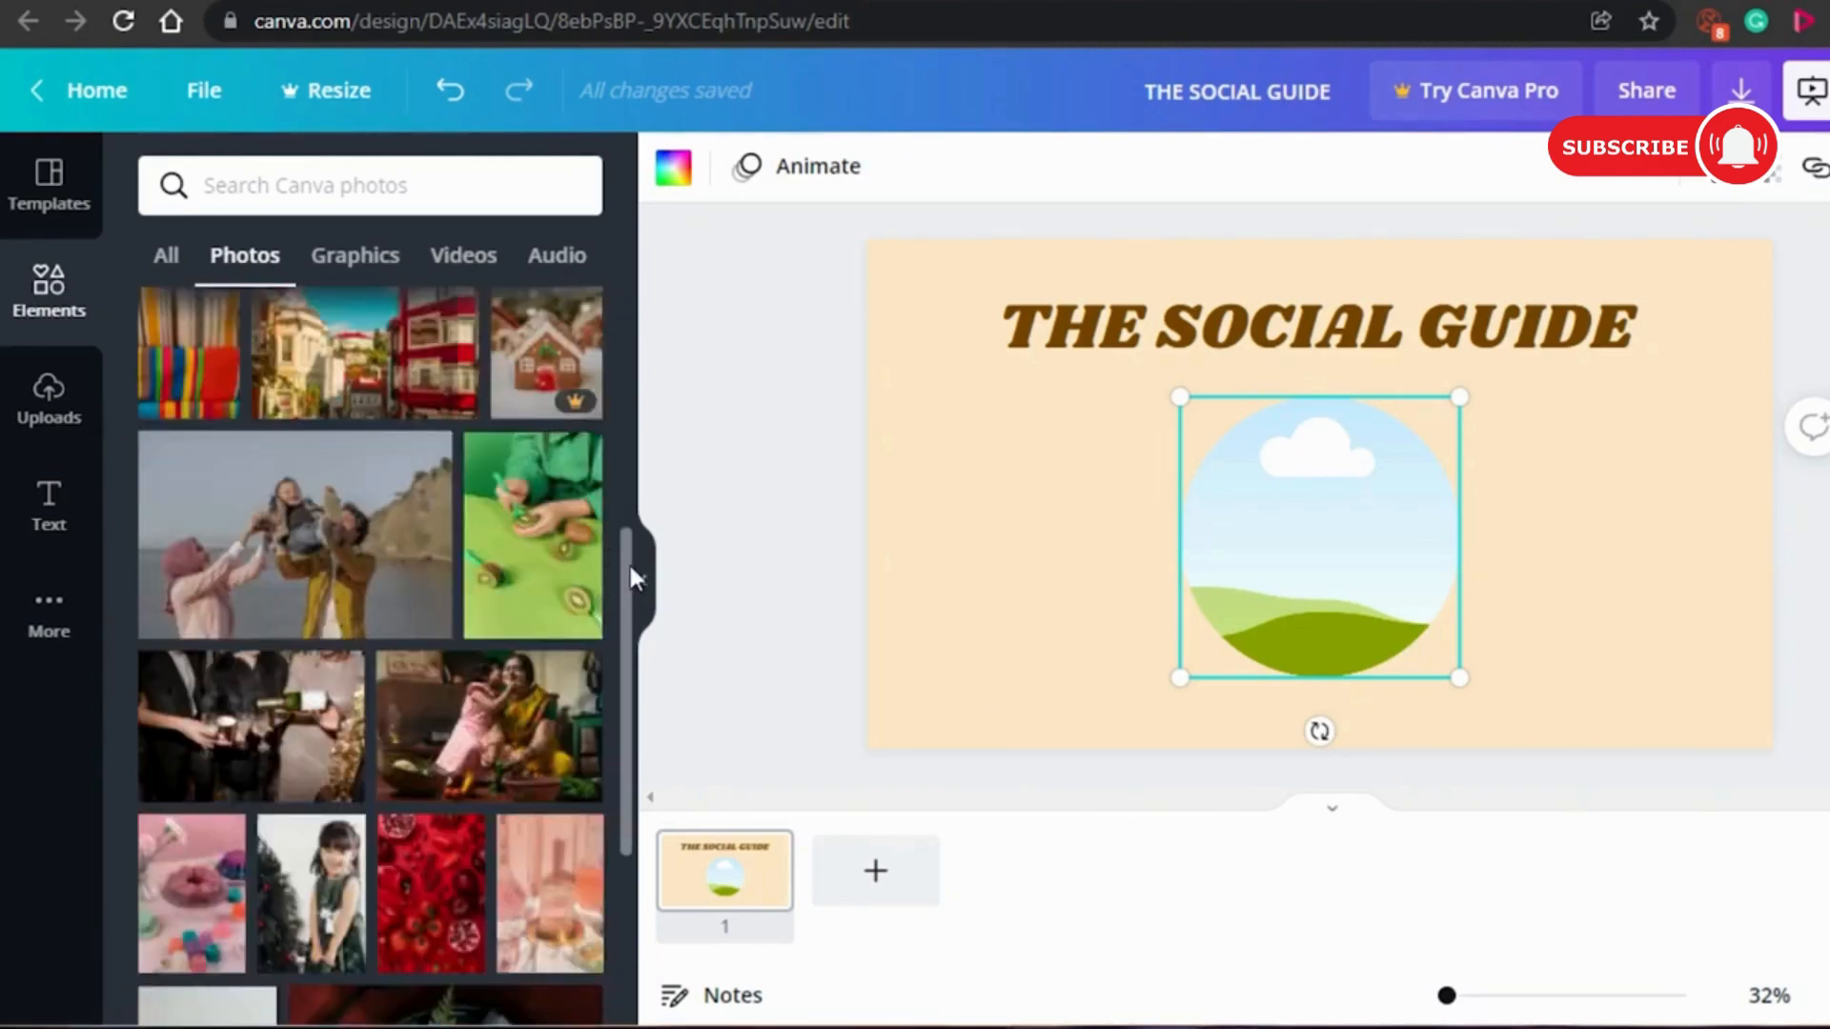
{"action": "scroll", "coordinate": [629, 566], "scroll_direction": "up", "scroll_amount": 3}
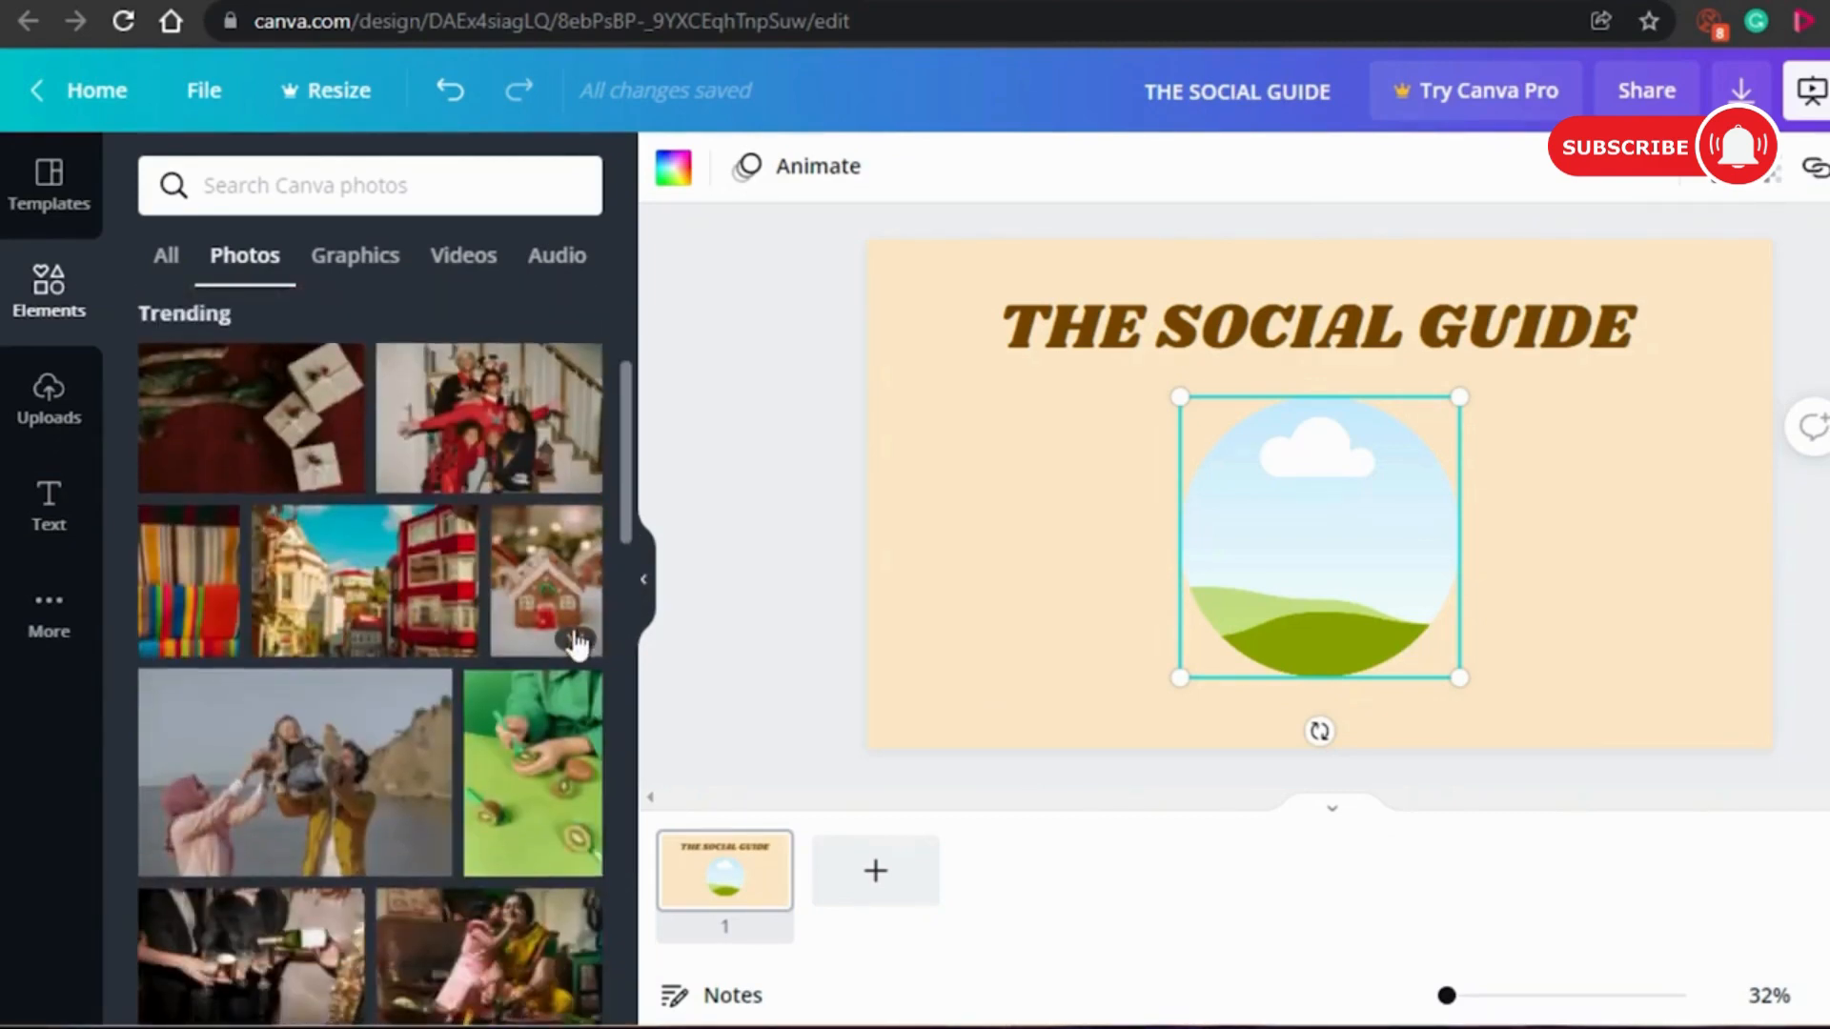
{"action": "scroll", "coordinate": [621, 461], "scroll_direction": "down", "scroll_amount": 10}
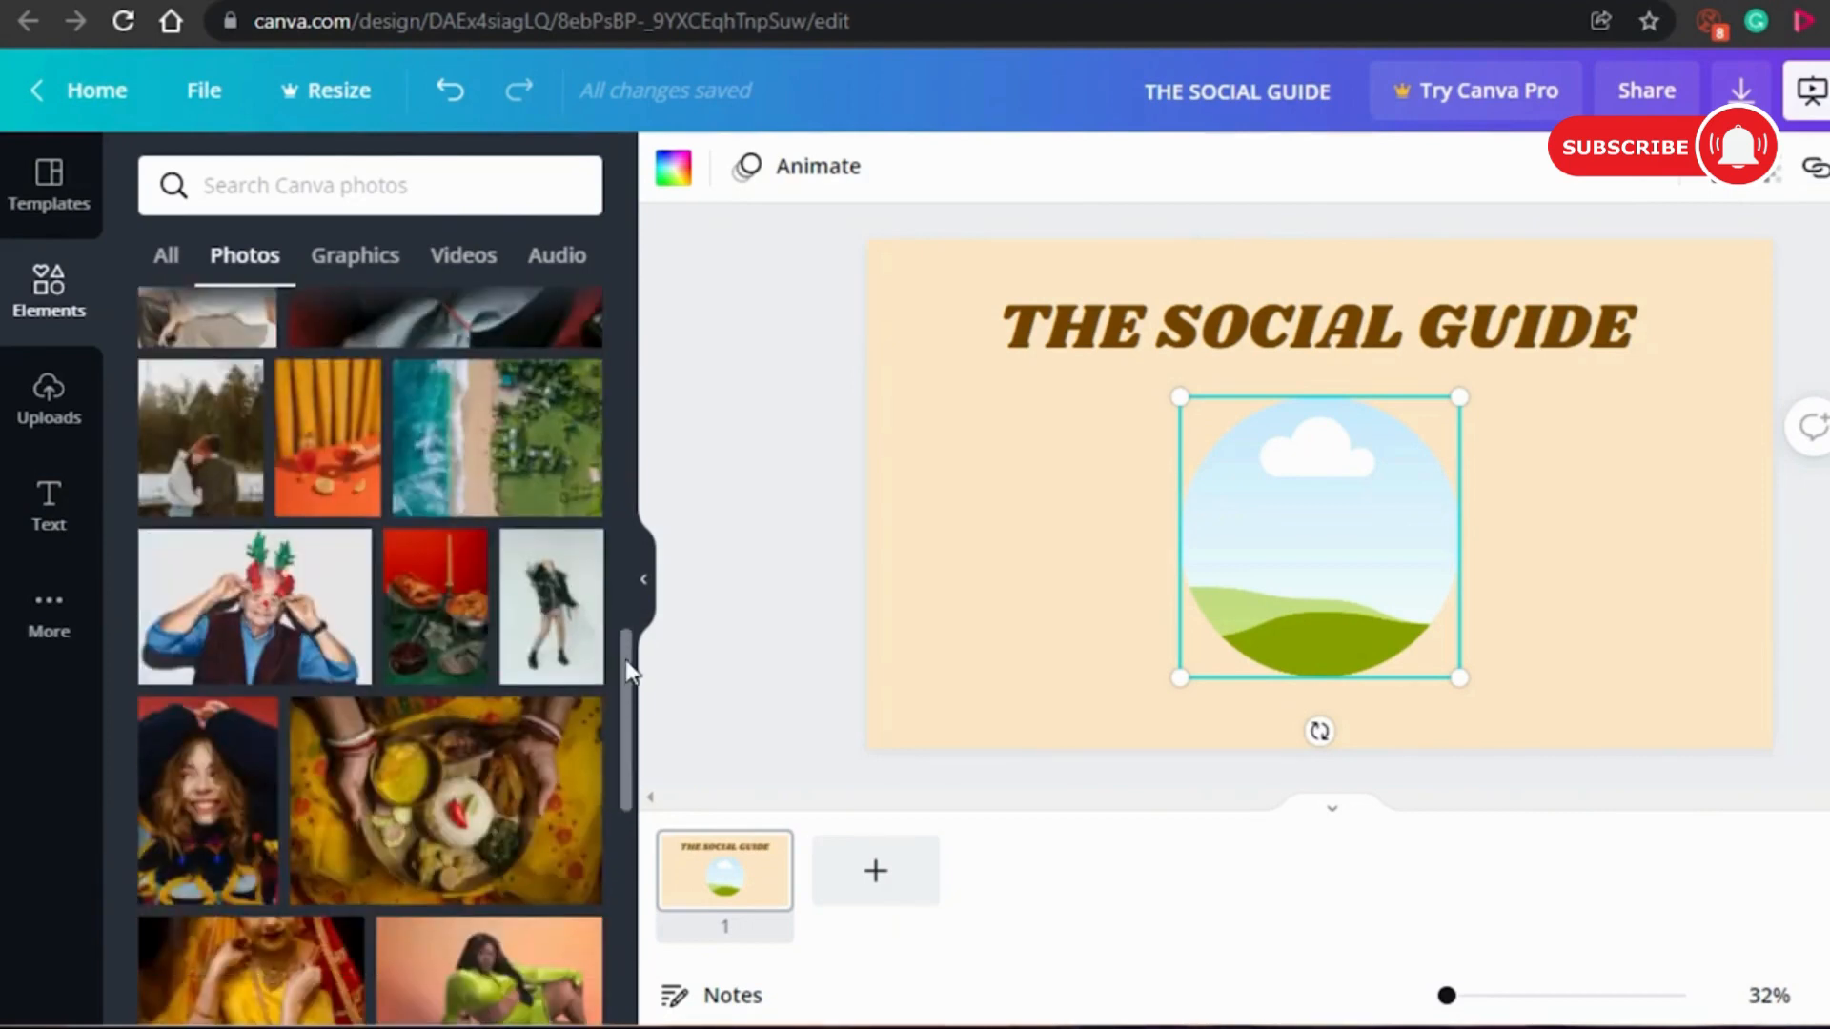
{"action": "left_click_drag", "start_coordinate": [625, 659], "coordinate": [621, 820]}
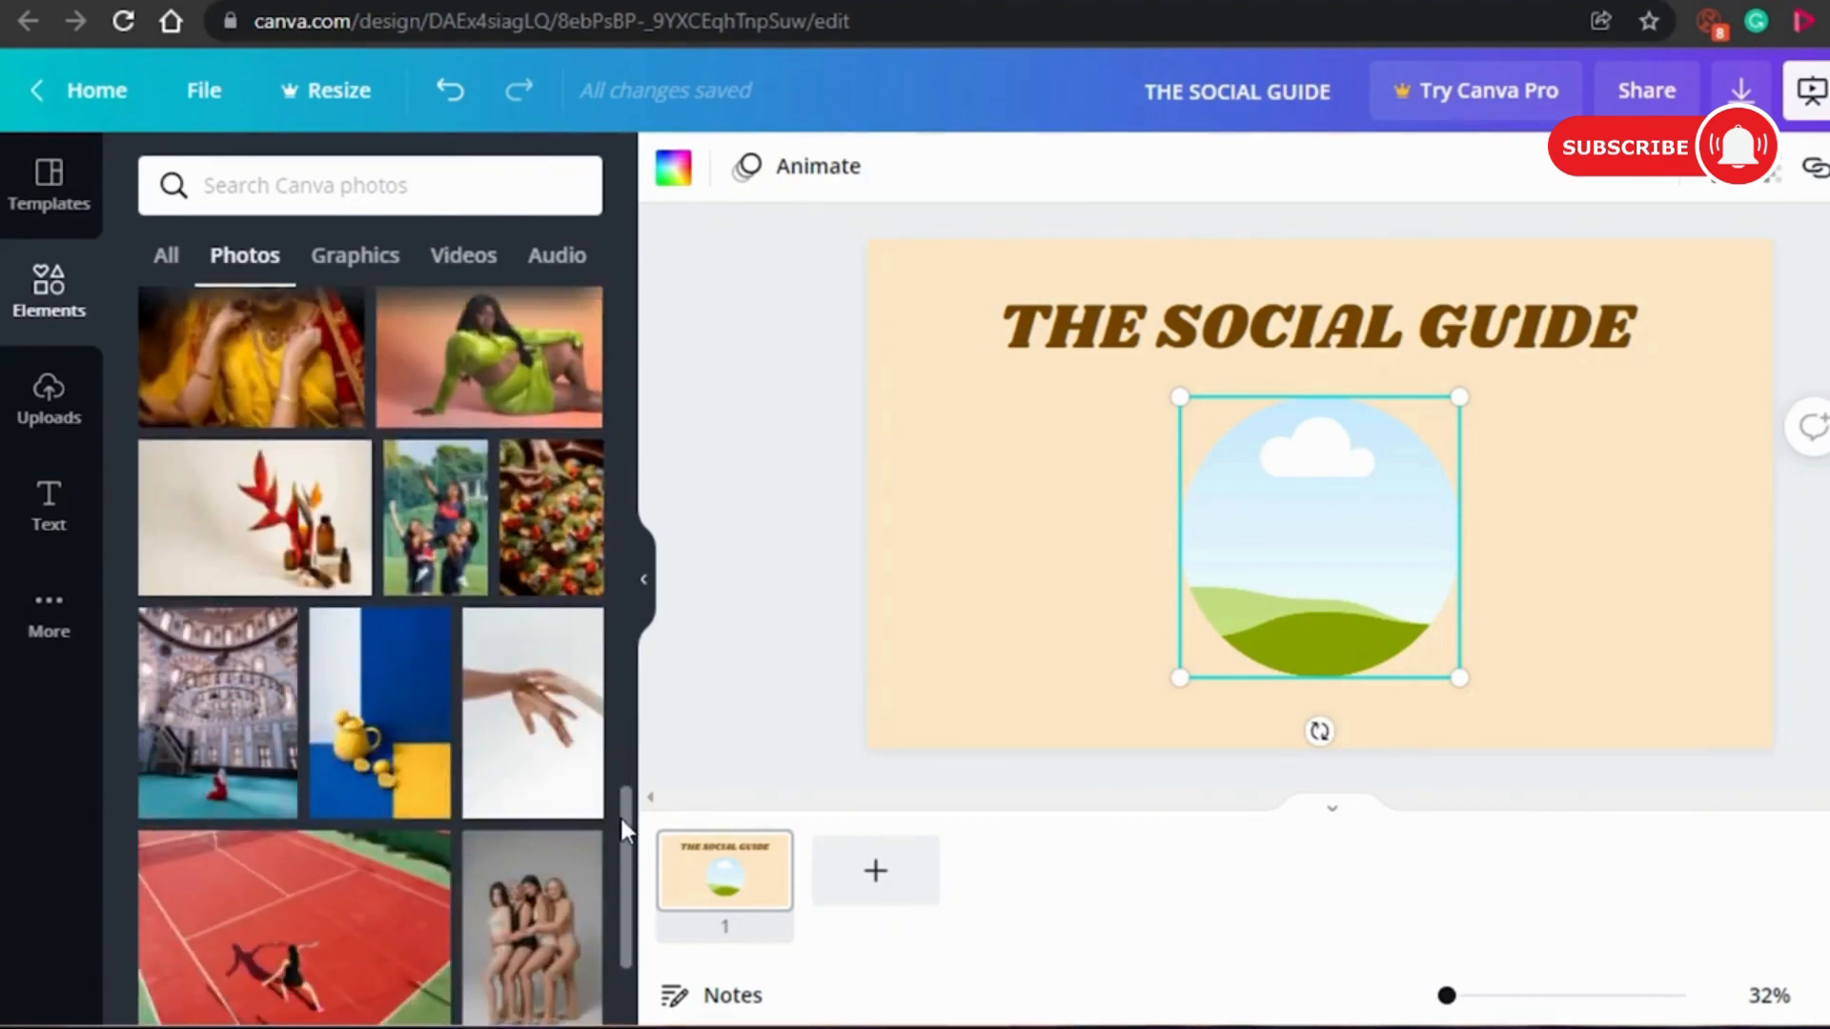
{"action": "scroll", "coordinate": [632, 847], "scroll_direction": "down", "scroll_amount": 5}
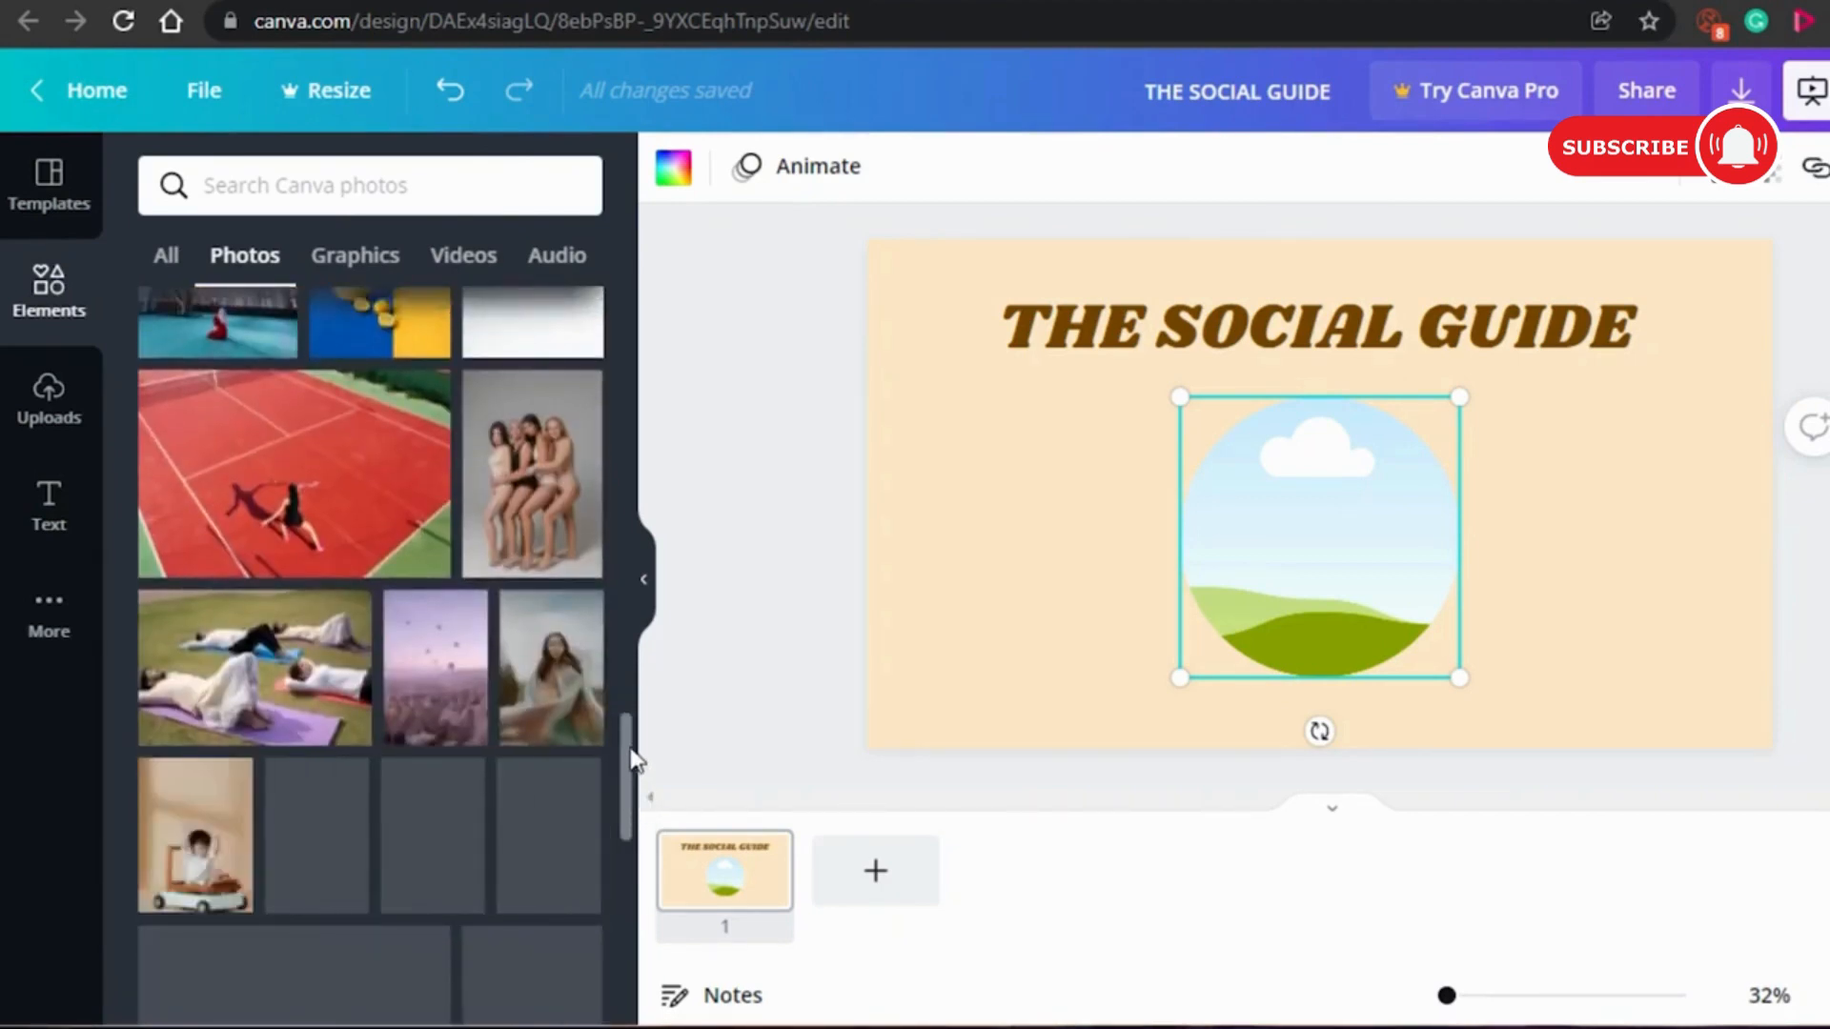
{"action": "scroll", "coordinate": [629, 786], "scroll_direction": "down", "scroll_amount": 4}
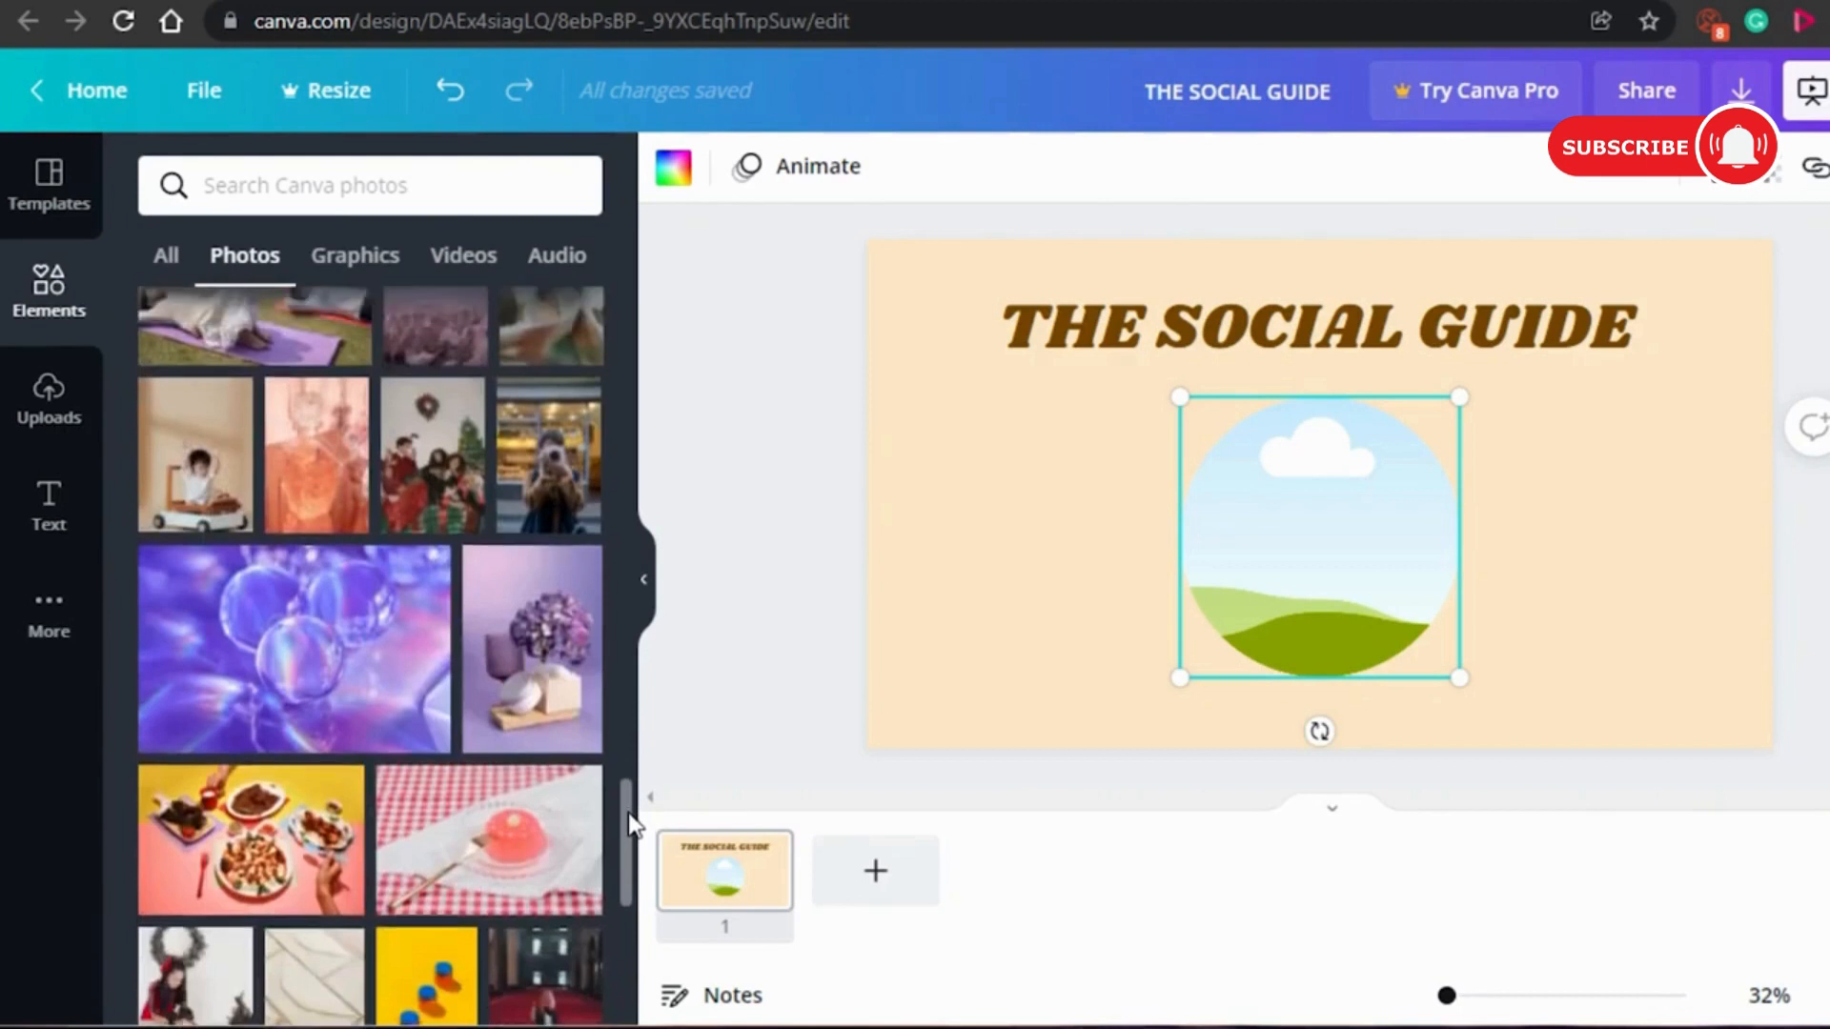
{"action": "scroll", "coordinate": [631, 824], "scroll_direction": "down", "scroll_amount": 6}
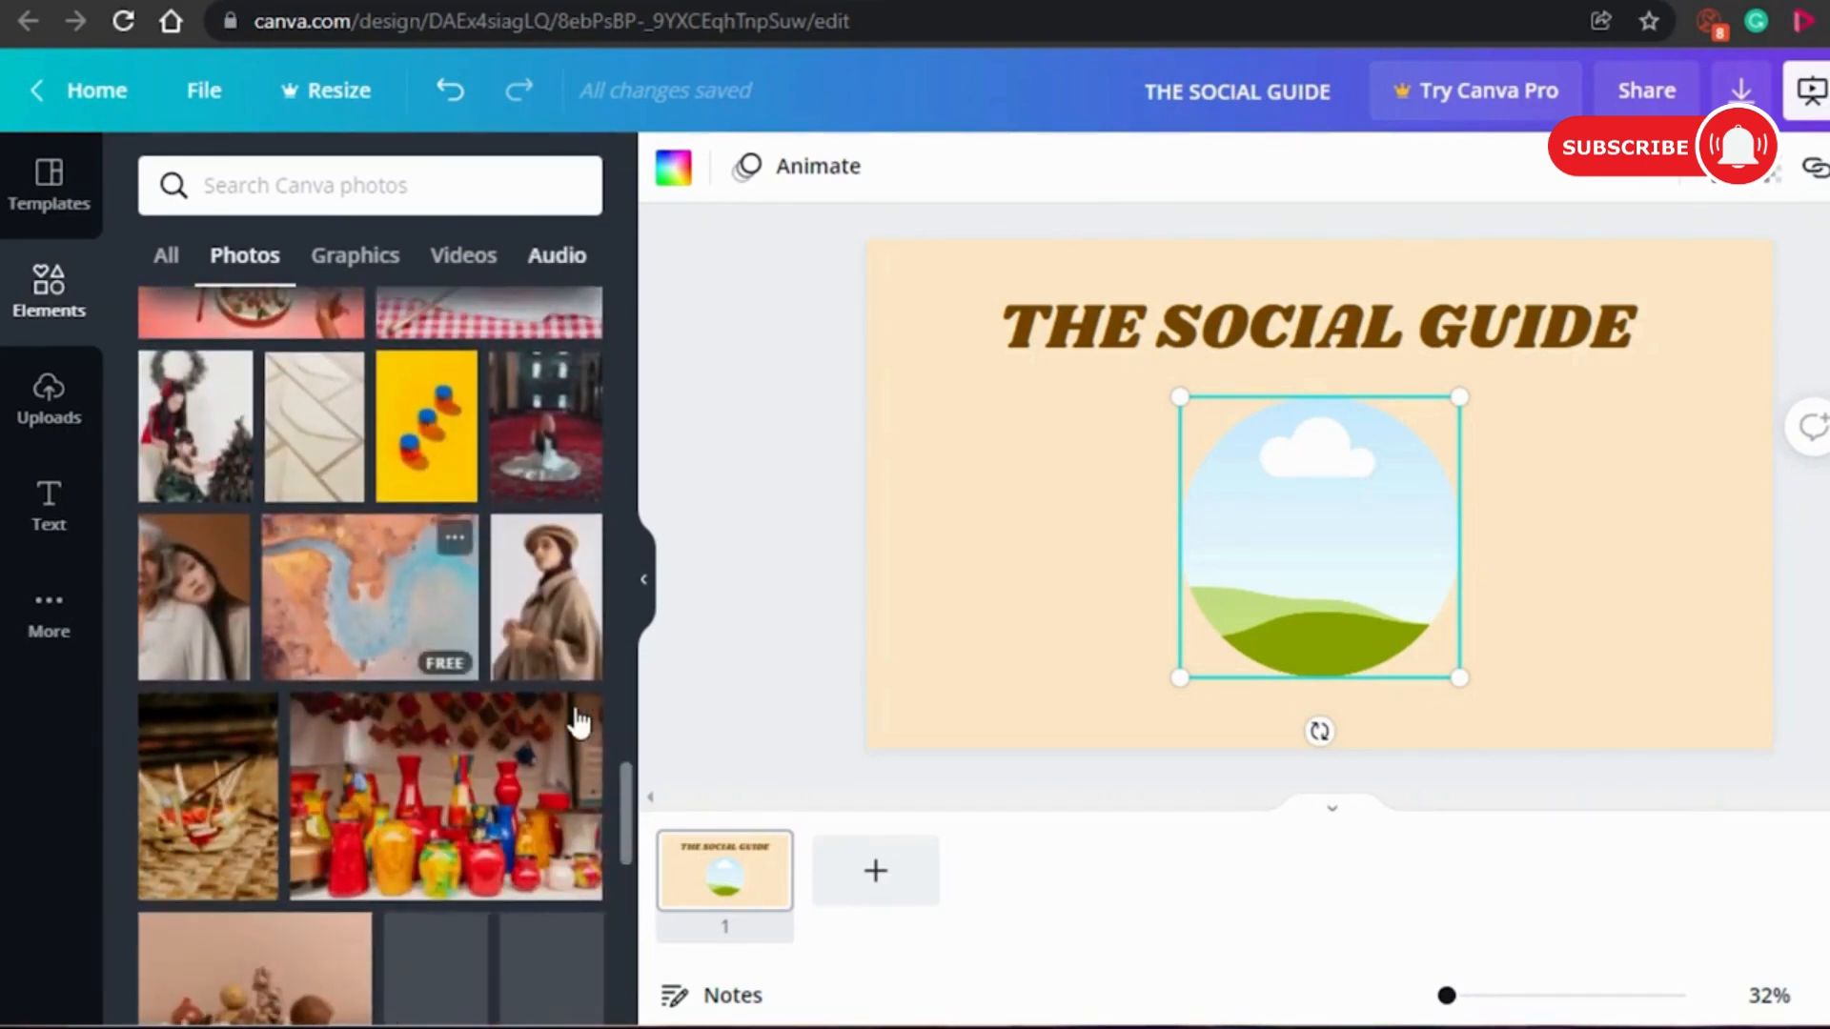
{"action": "scroll", "coordinate": [629, 844], "scroll_direction": "down", "scroll_amount": 4}
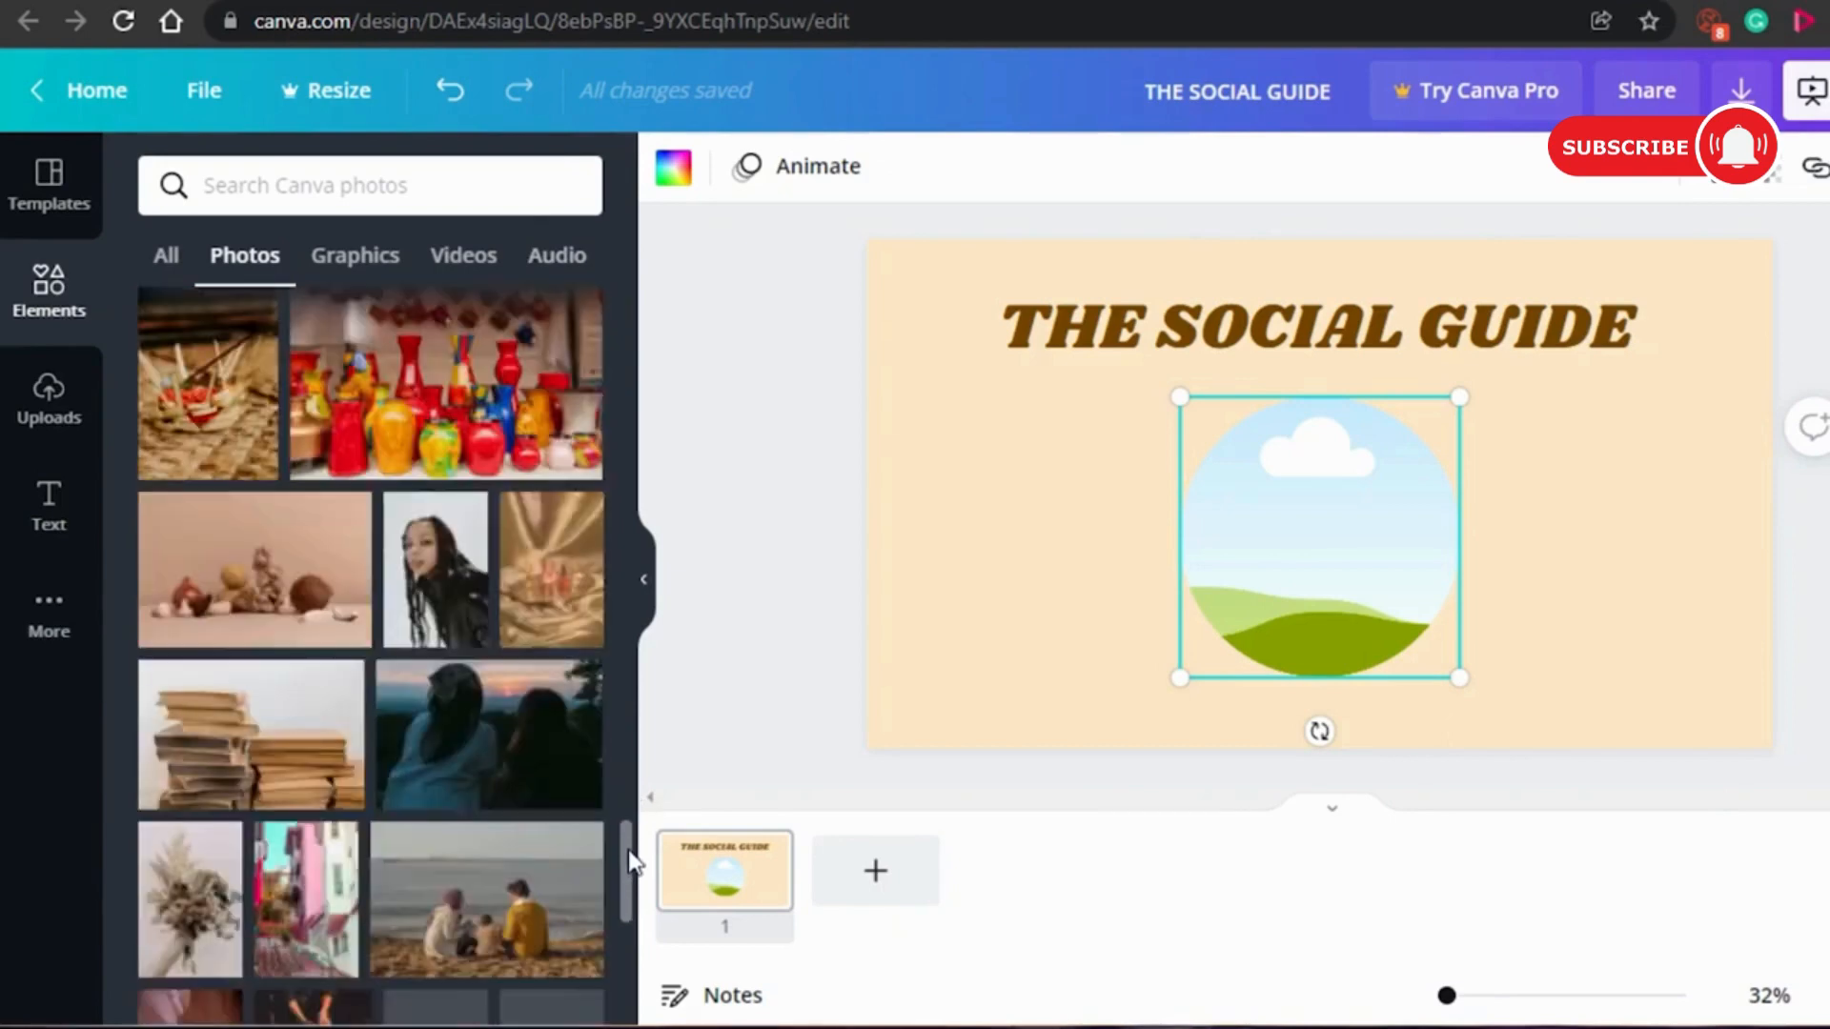
Search the photos for "woman" and look through the results for a free portrait.
{"action": "left_click", "coordinate": [353, 188]}
{"action": "type", "text": "woman"}
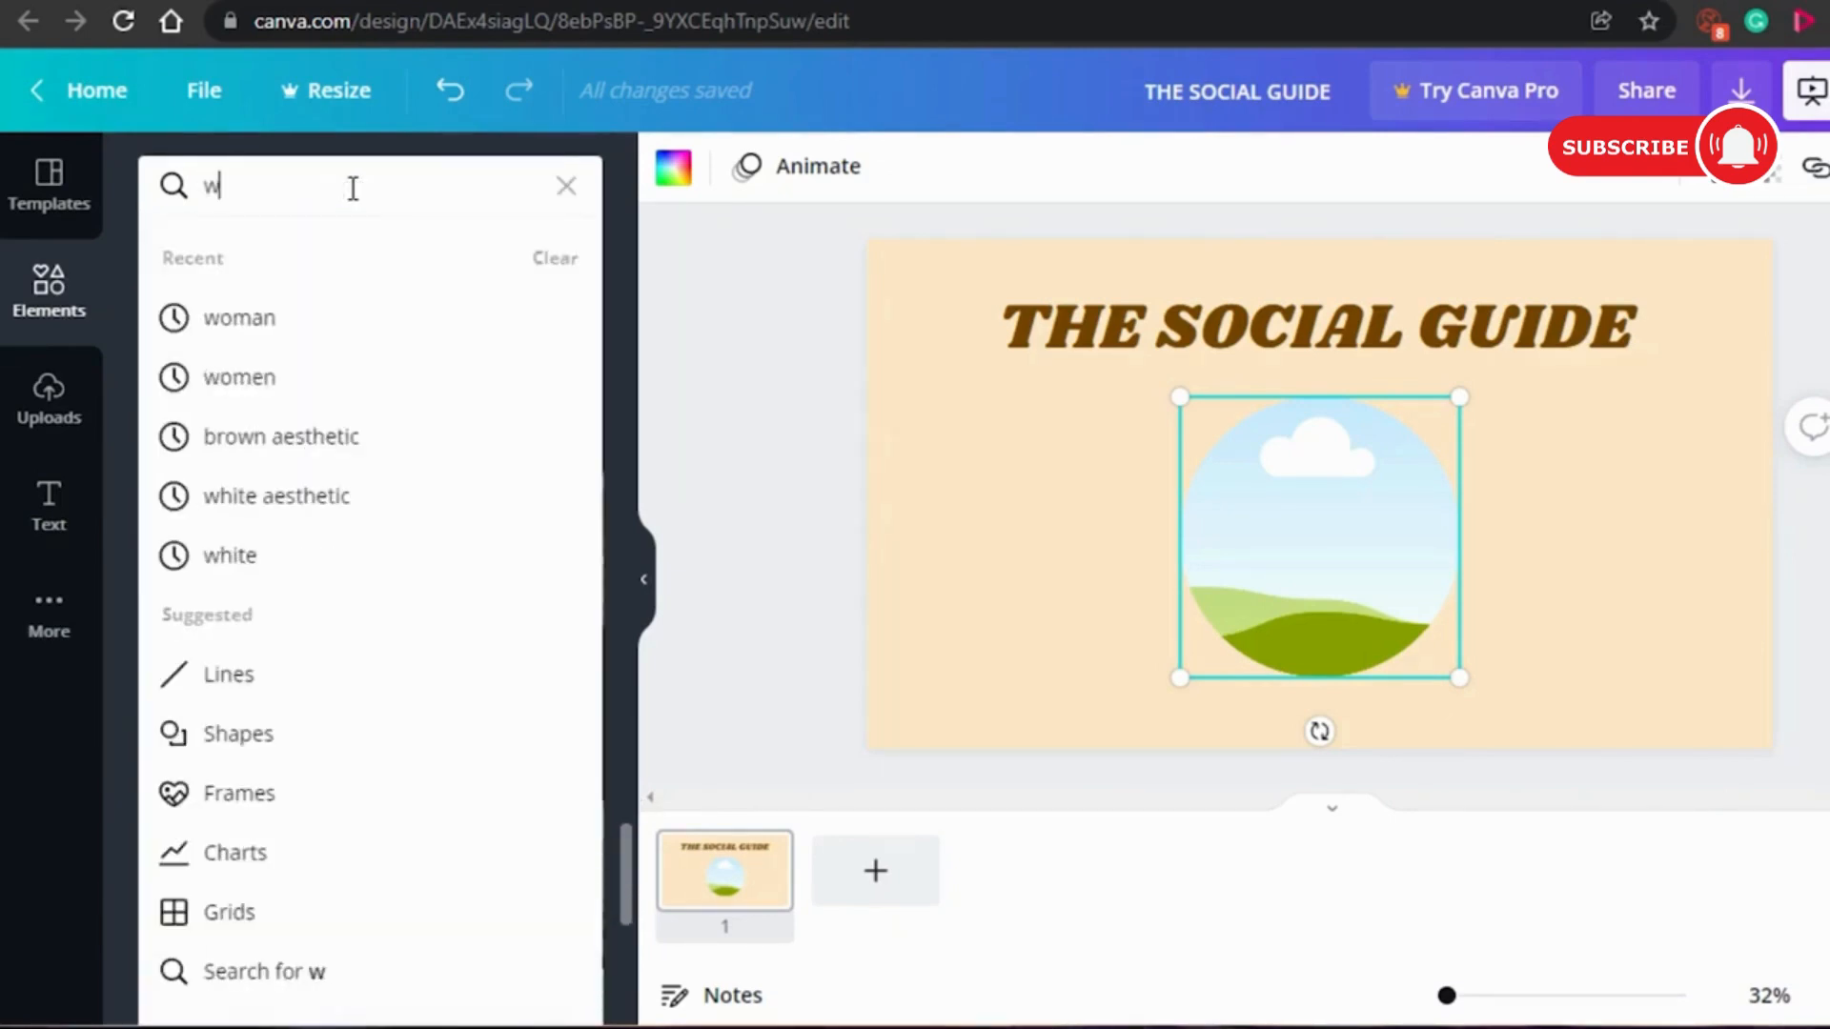
{"action": "key", "text": "Return"}
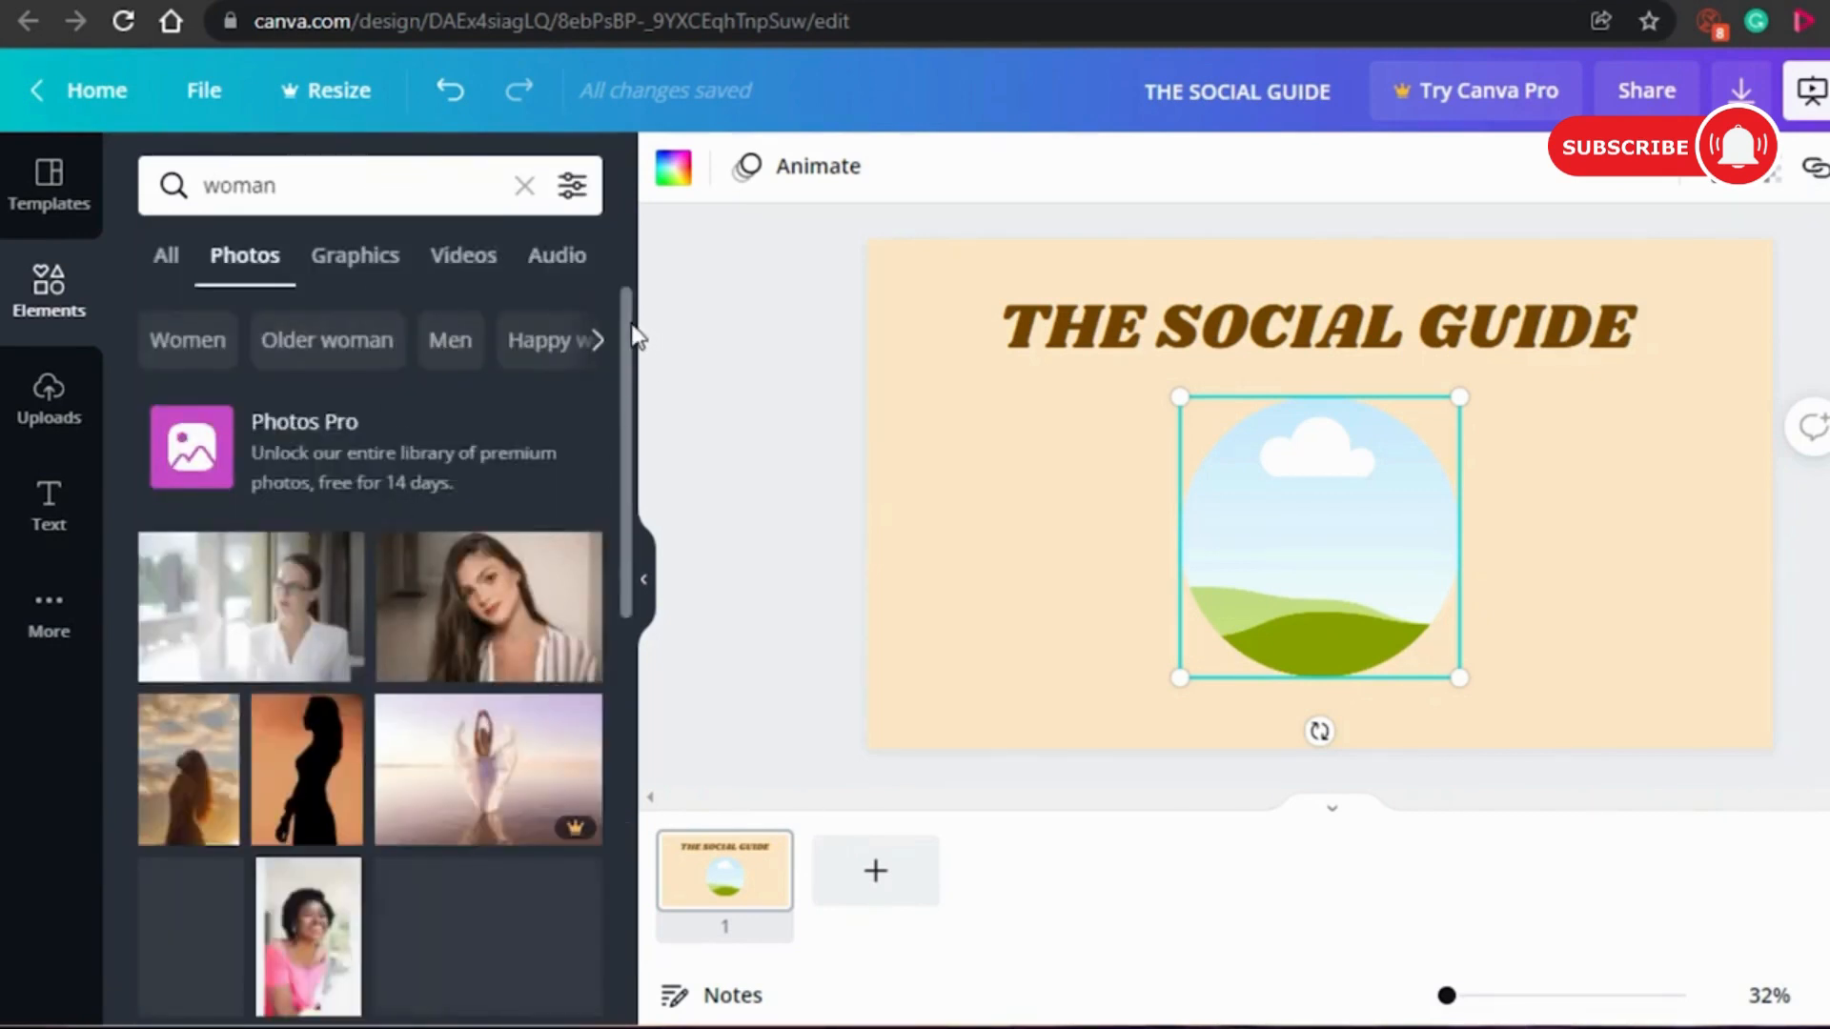
{"action": "scroll", "coordinate": [625, 317], "scroll_direction": "down", "scroll_amount": 3}
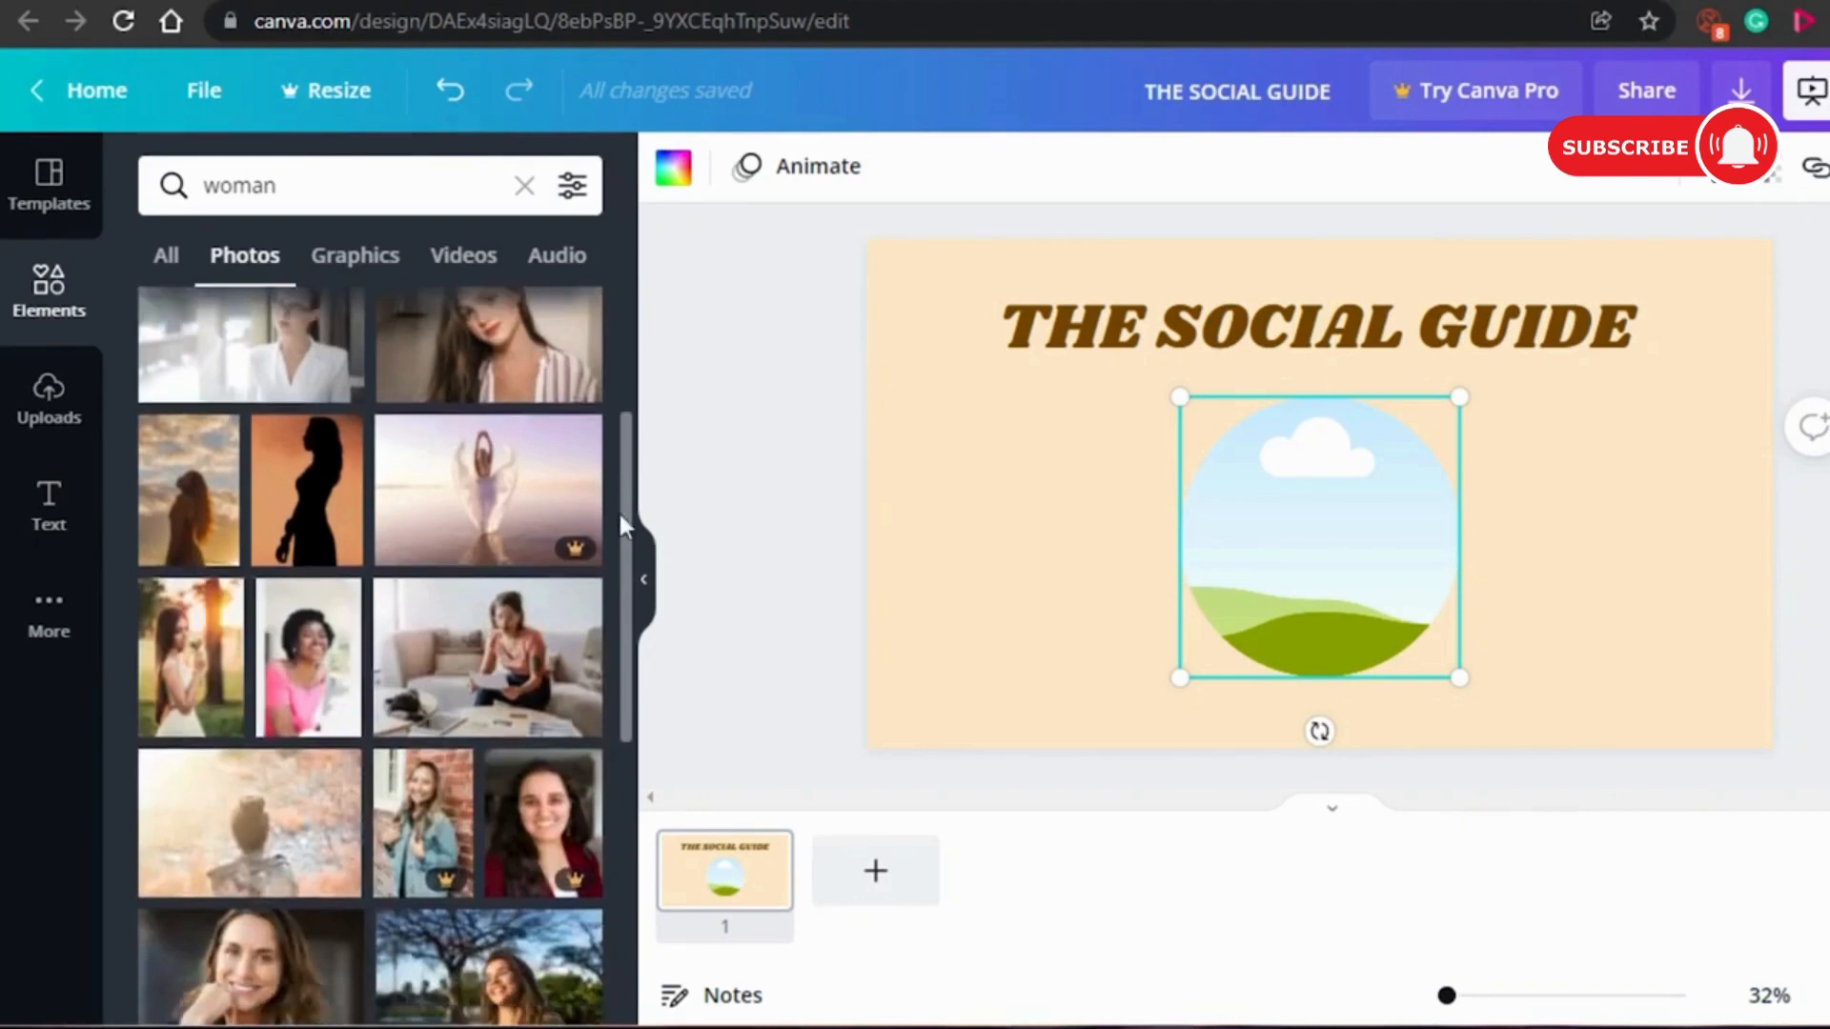
{"action": "scroll", "coordinate": [620, 534], "scroll_direction": "down", "scroll_amount": 2}
{"action": "scroll", "coordinate": [625, 540], "scroll_direction": "down", "scroll_amount": 6}
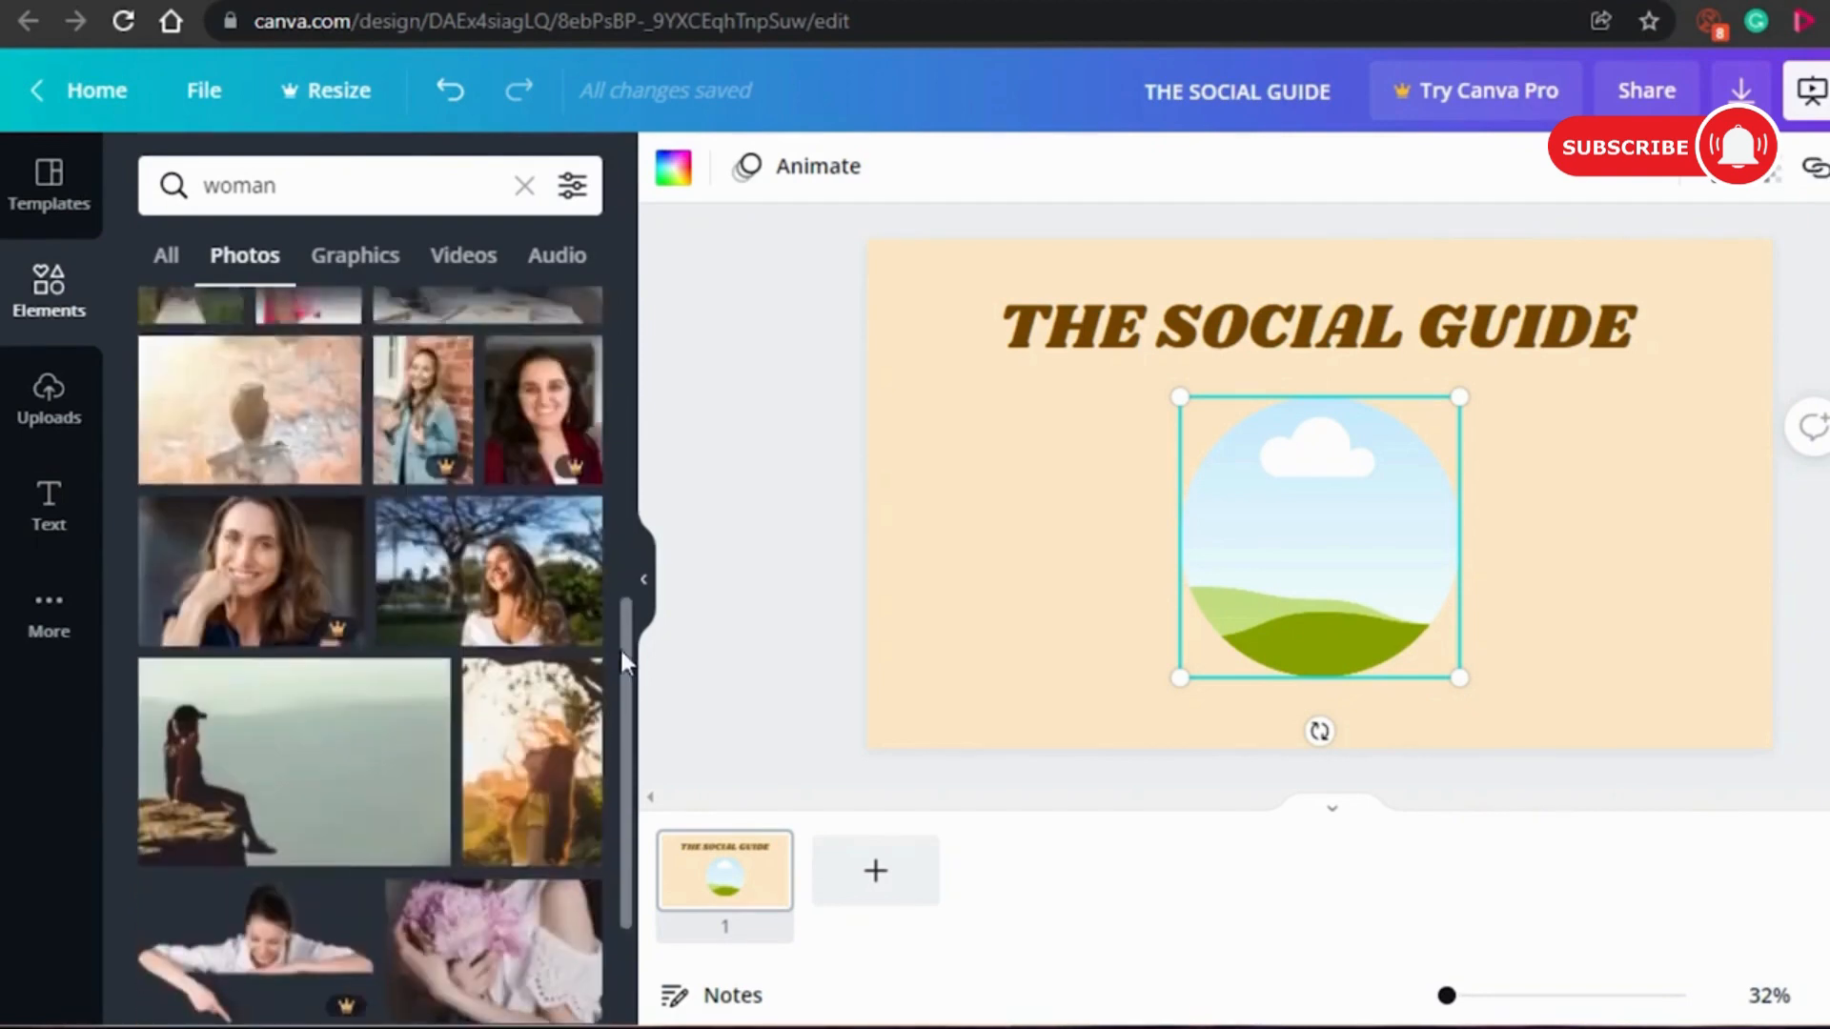
{"action": "scroll", "coordinate": [629, 534], "scroll_direction": "up", "scroll_amount": 10}
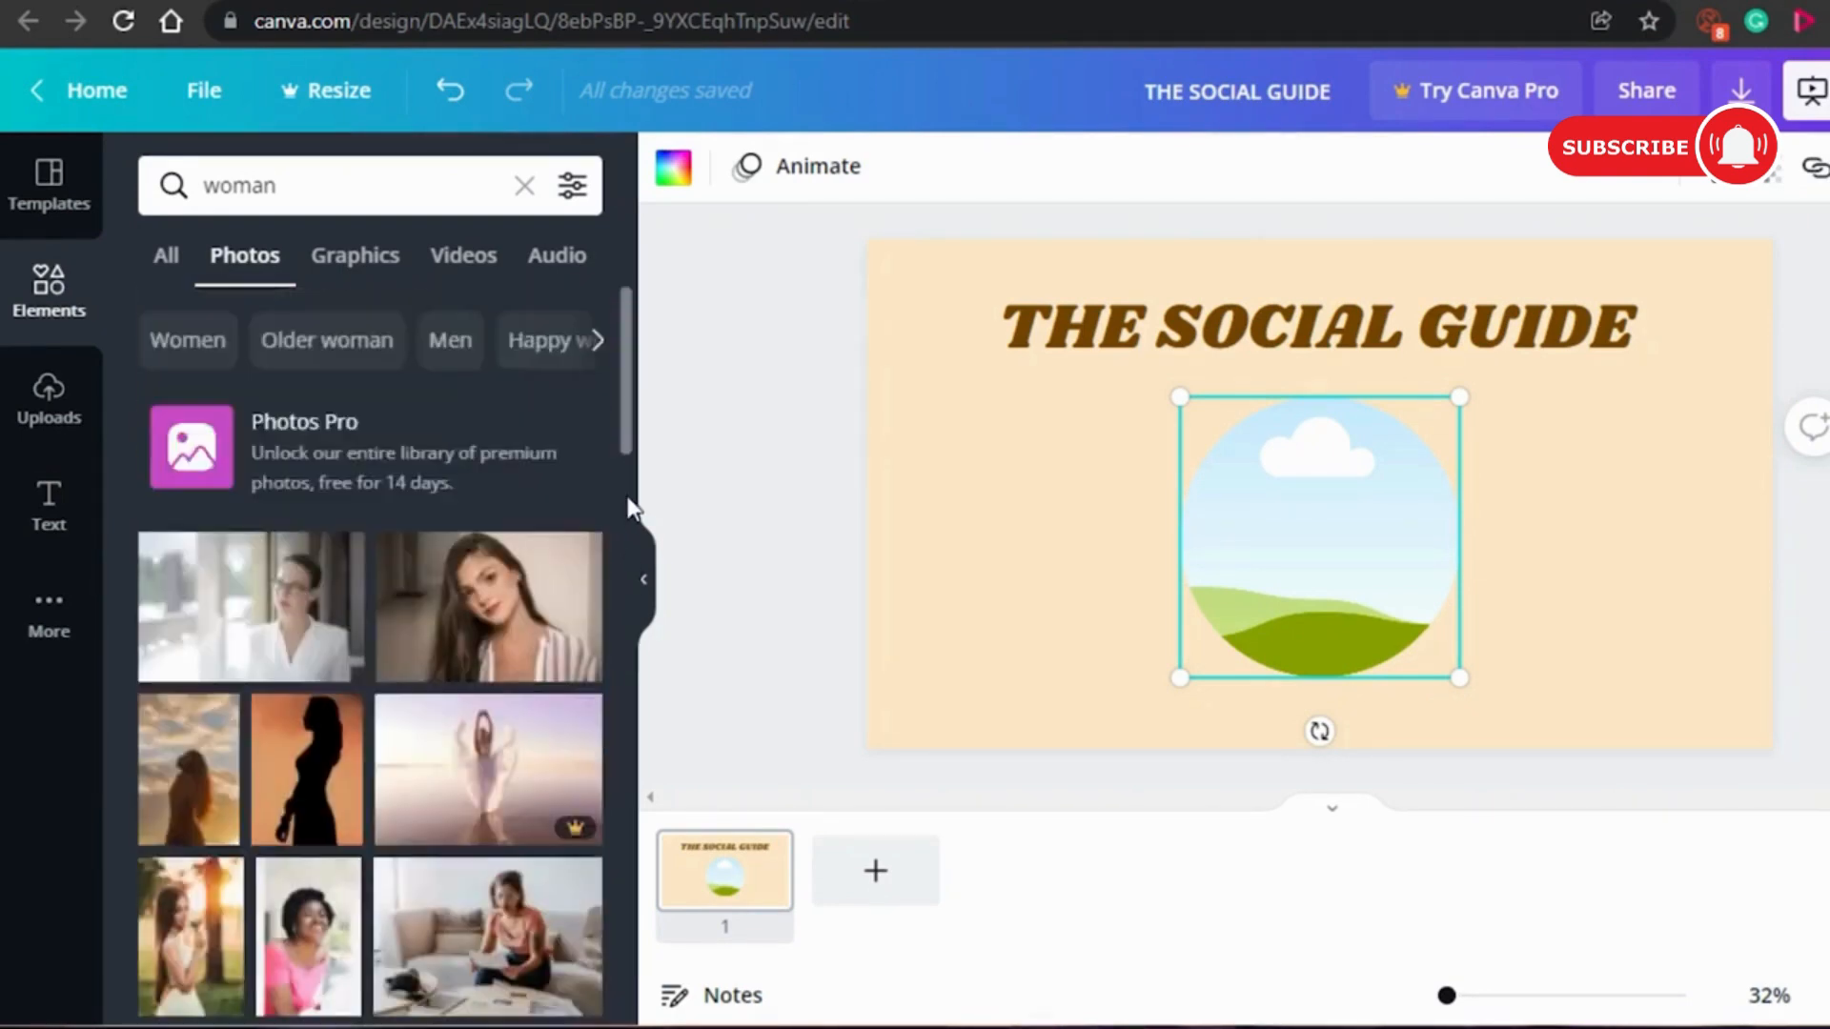
{"action": "scroll", "coordinate": [621, 562], "scroll_direction": "down", "scroll_amount": 6}
{"action": "scroll", "coordinate": [627, 674], "scroll_direction": "down", "scroll_amount": 5}
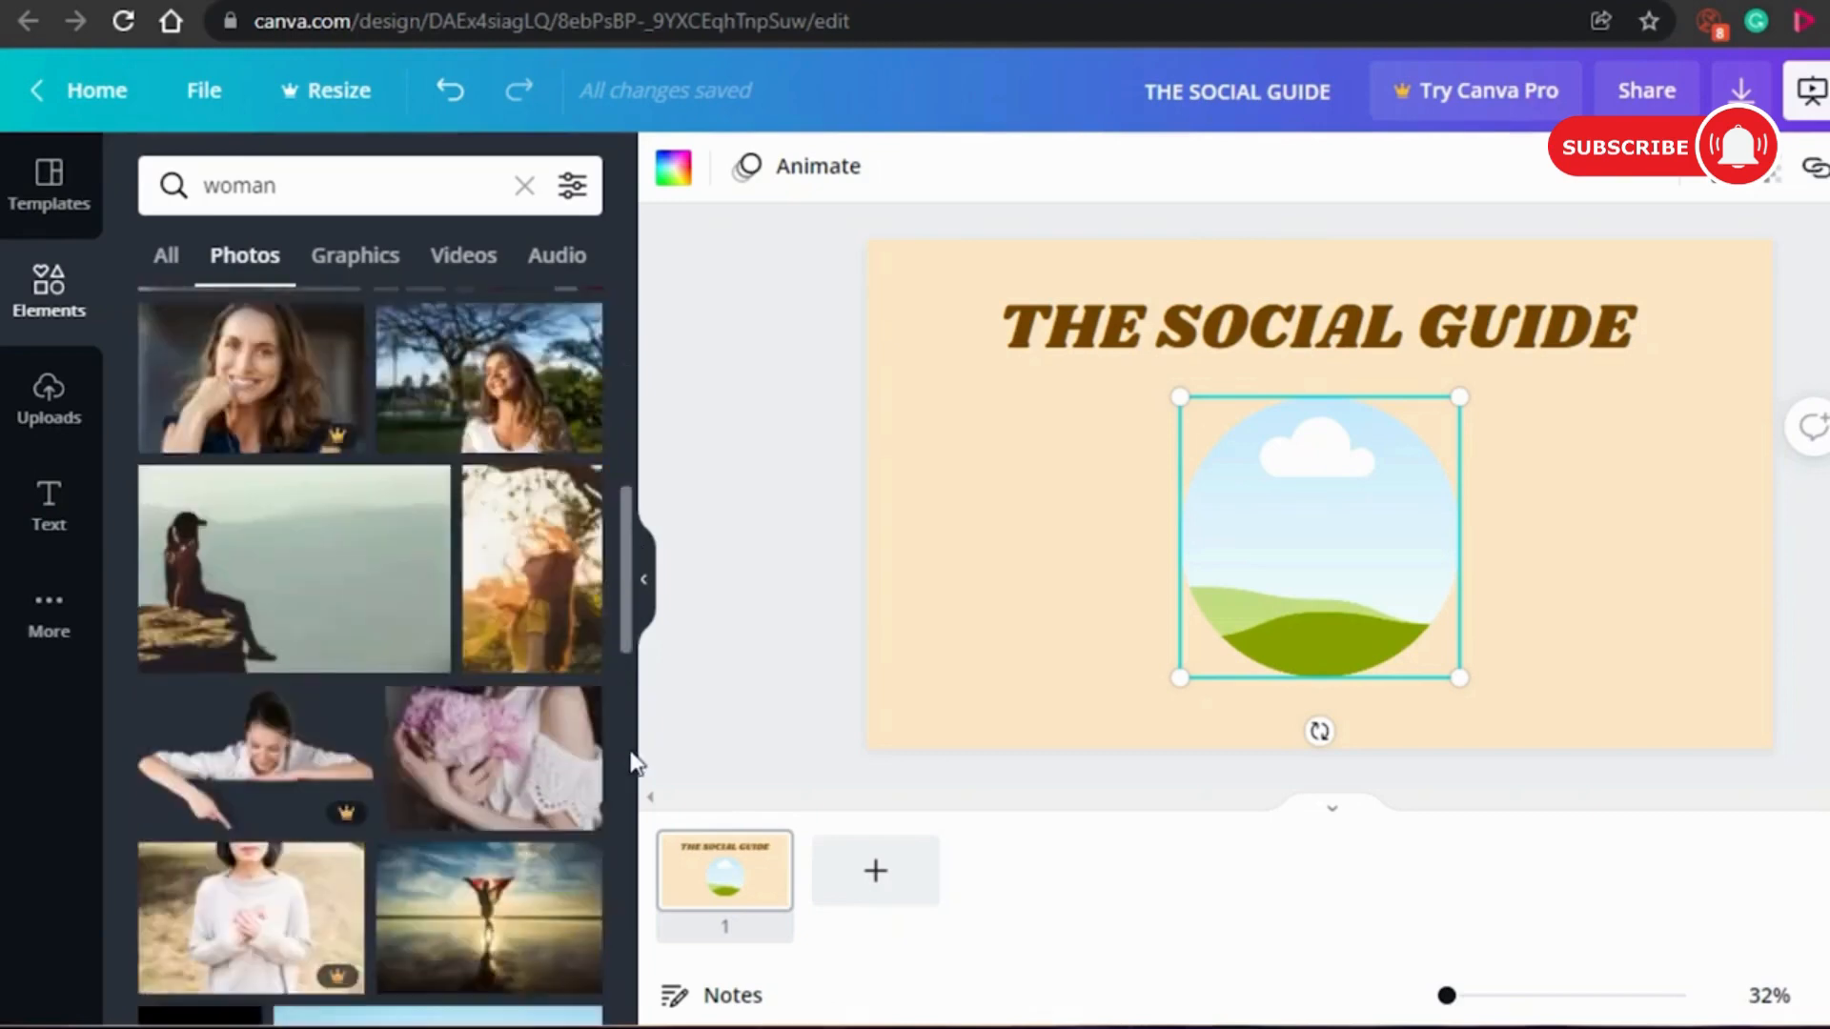
{"action": "left_click_drag", "start_coordinate": [625, 591], "coordinate": [631, 953]}
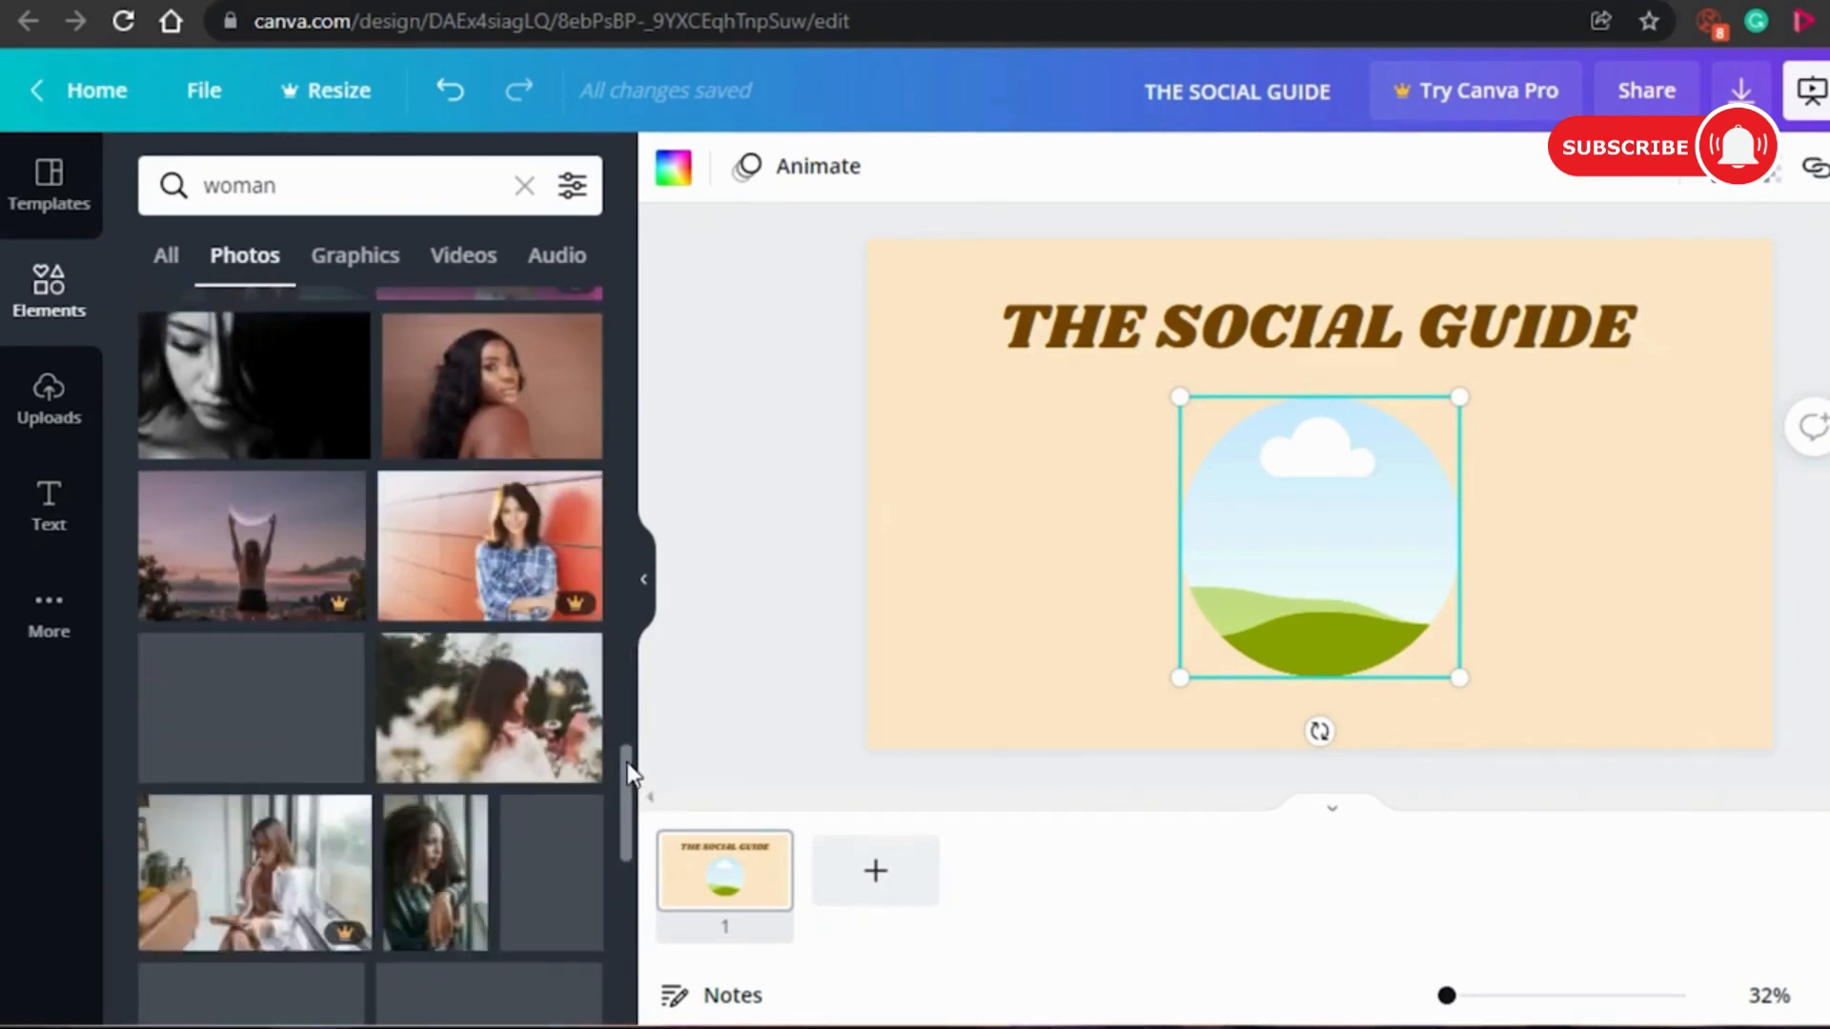
{"action": "left_click_drag", "start_coordinate": [629, 772], "coordinate": [631, 844]}
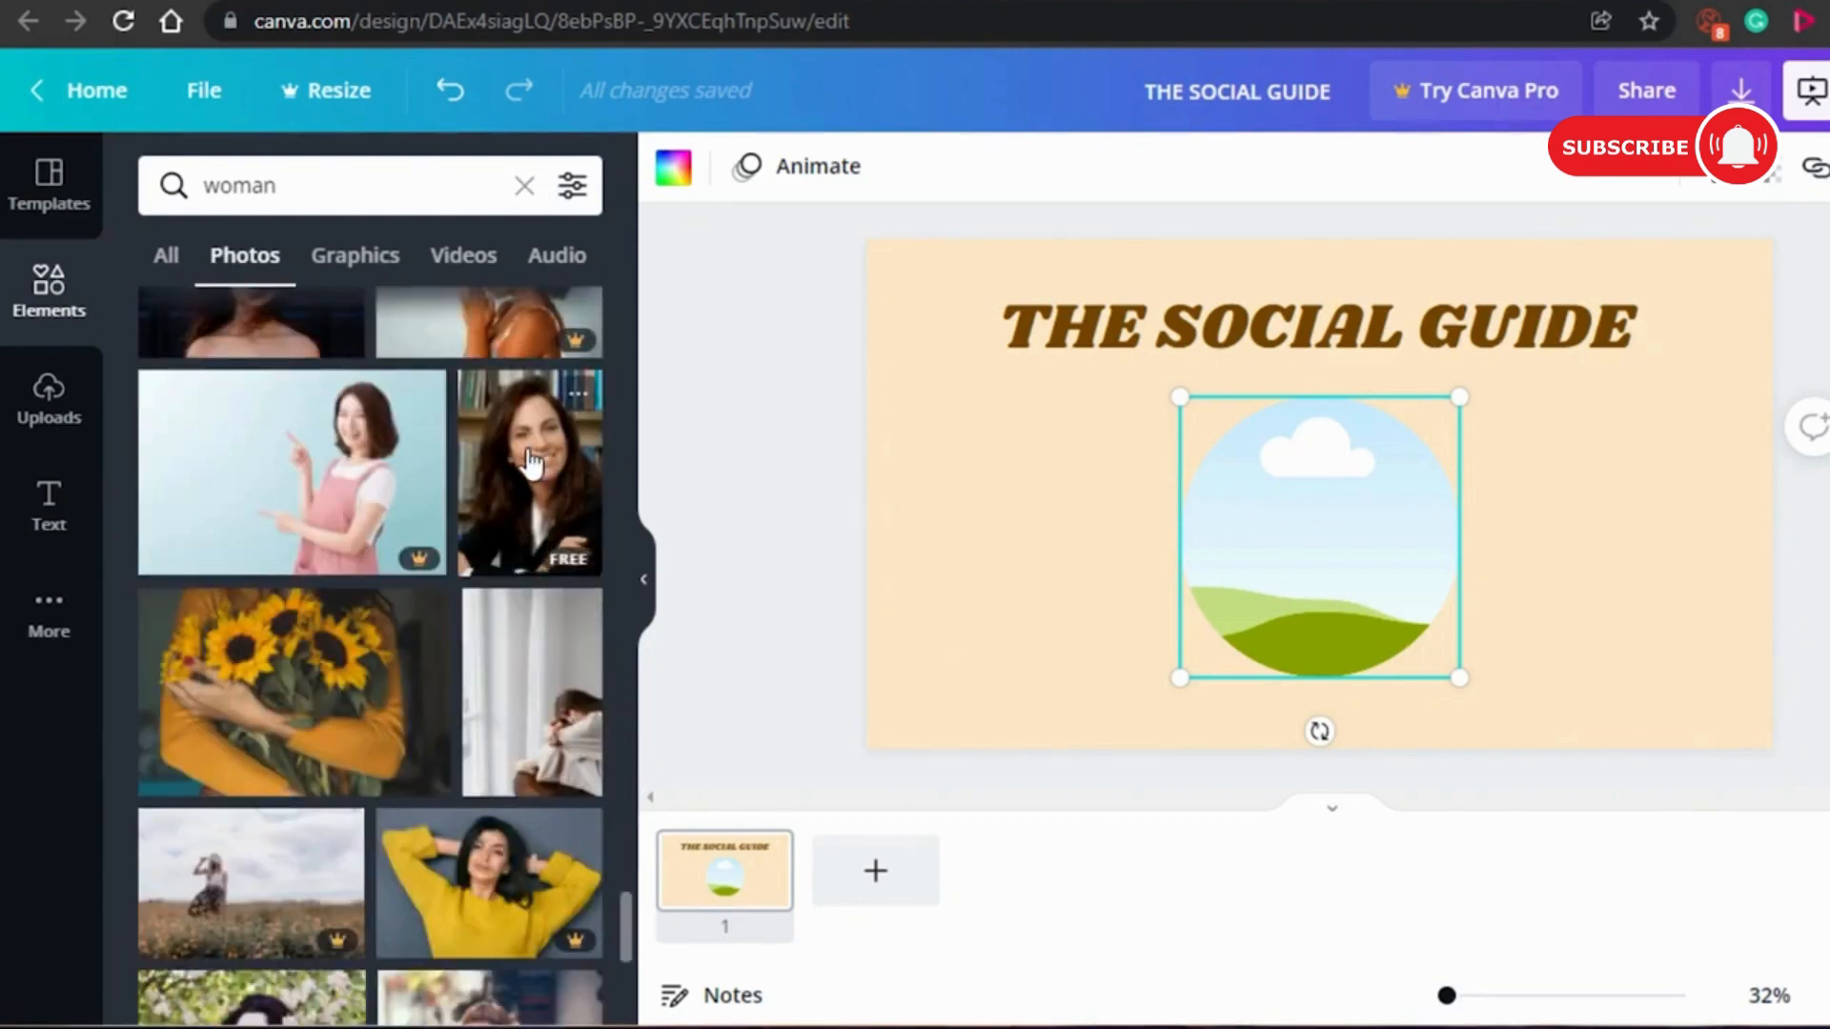
Fill the circular frame with the free portrait of the dark-haired woman before bookshelves and shift the photo down to show her whole head.
{"action": "left_click", "coordinate": [531, 464]}
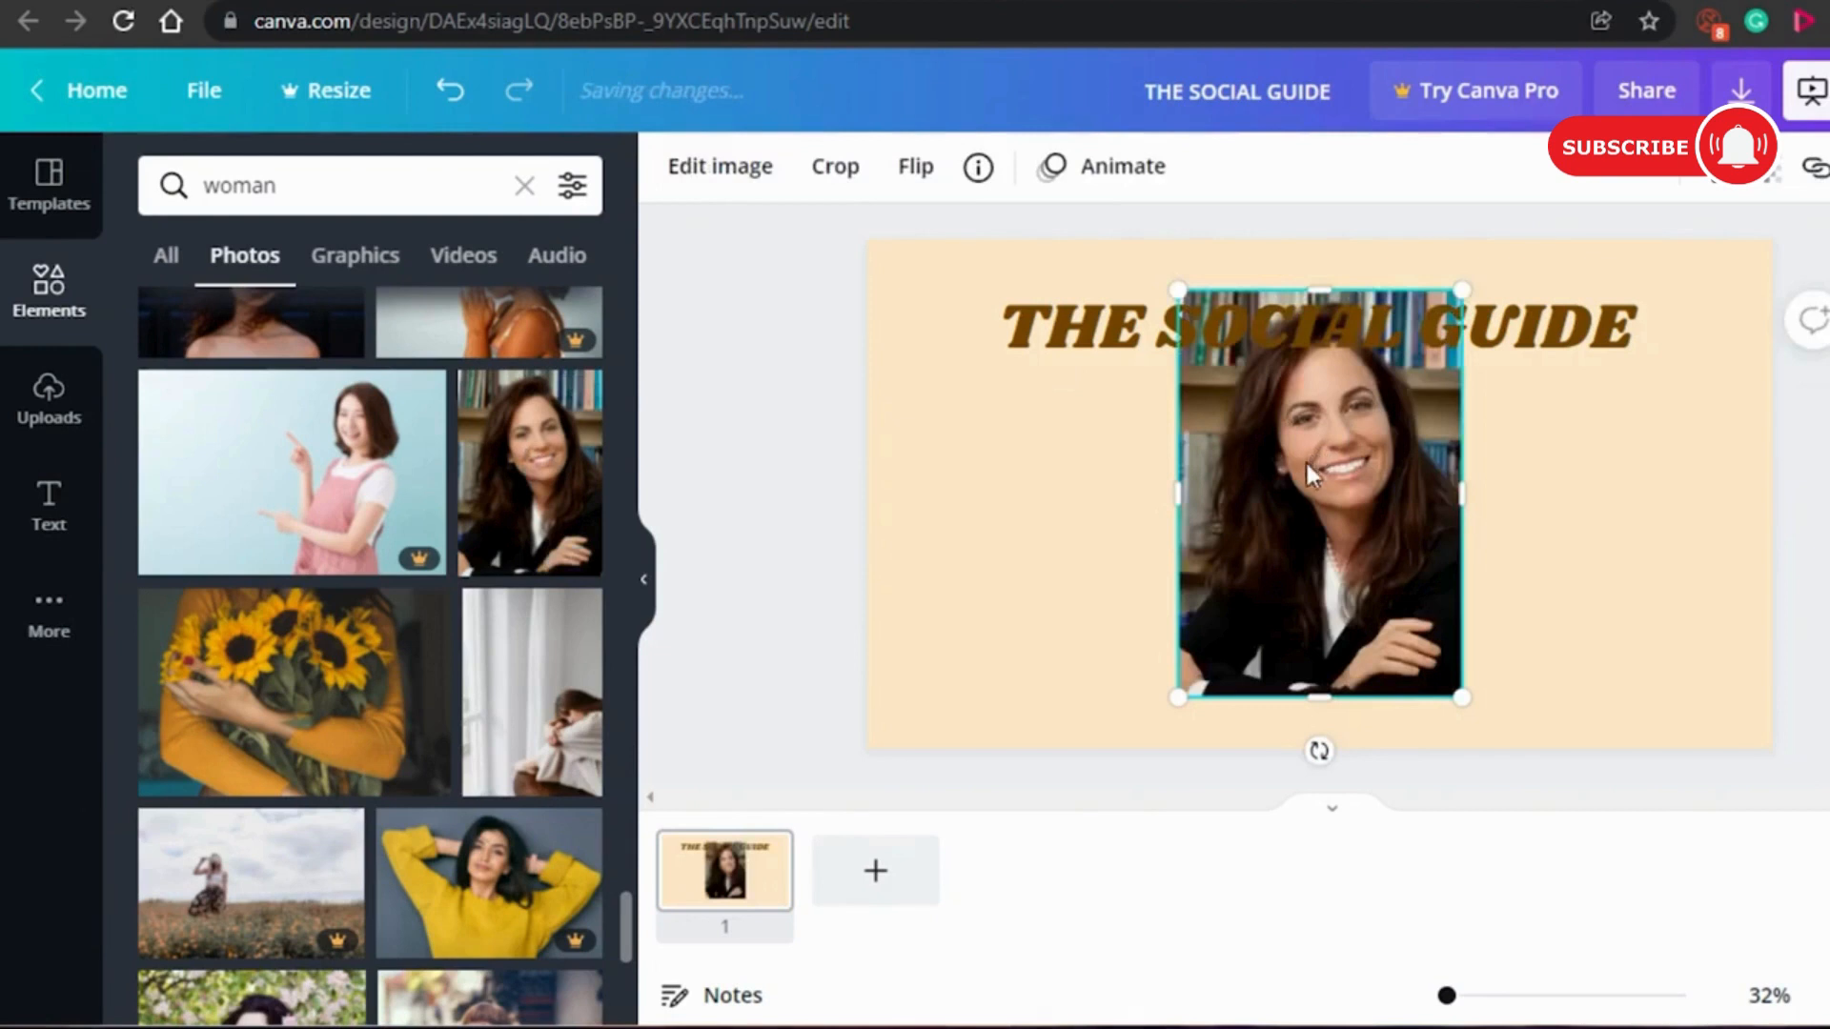
{"action": "left_click_drag", "start_coordinate": [1306, 459], "coordinate": [1320, 517]}
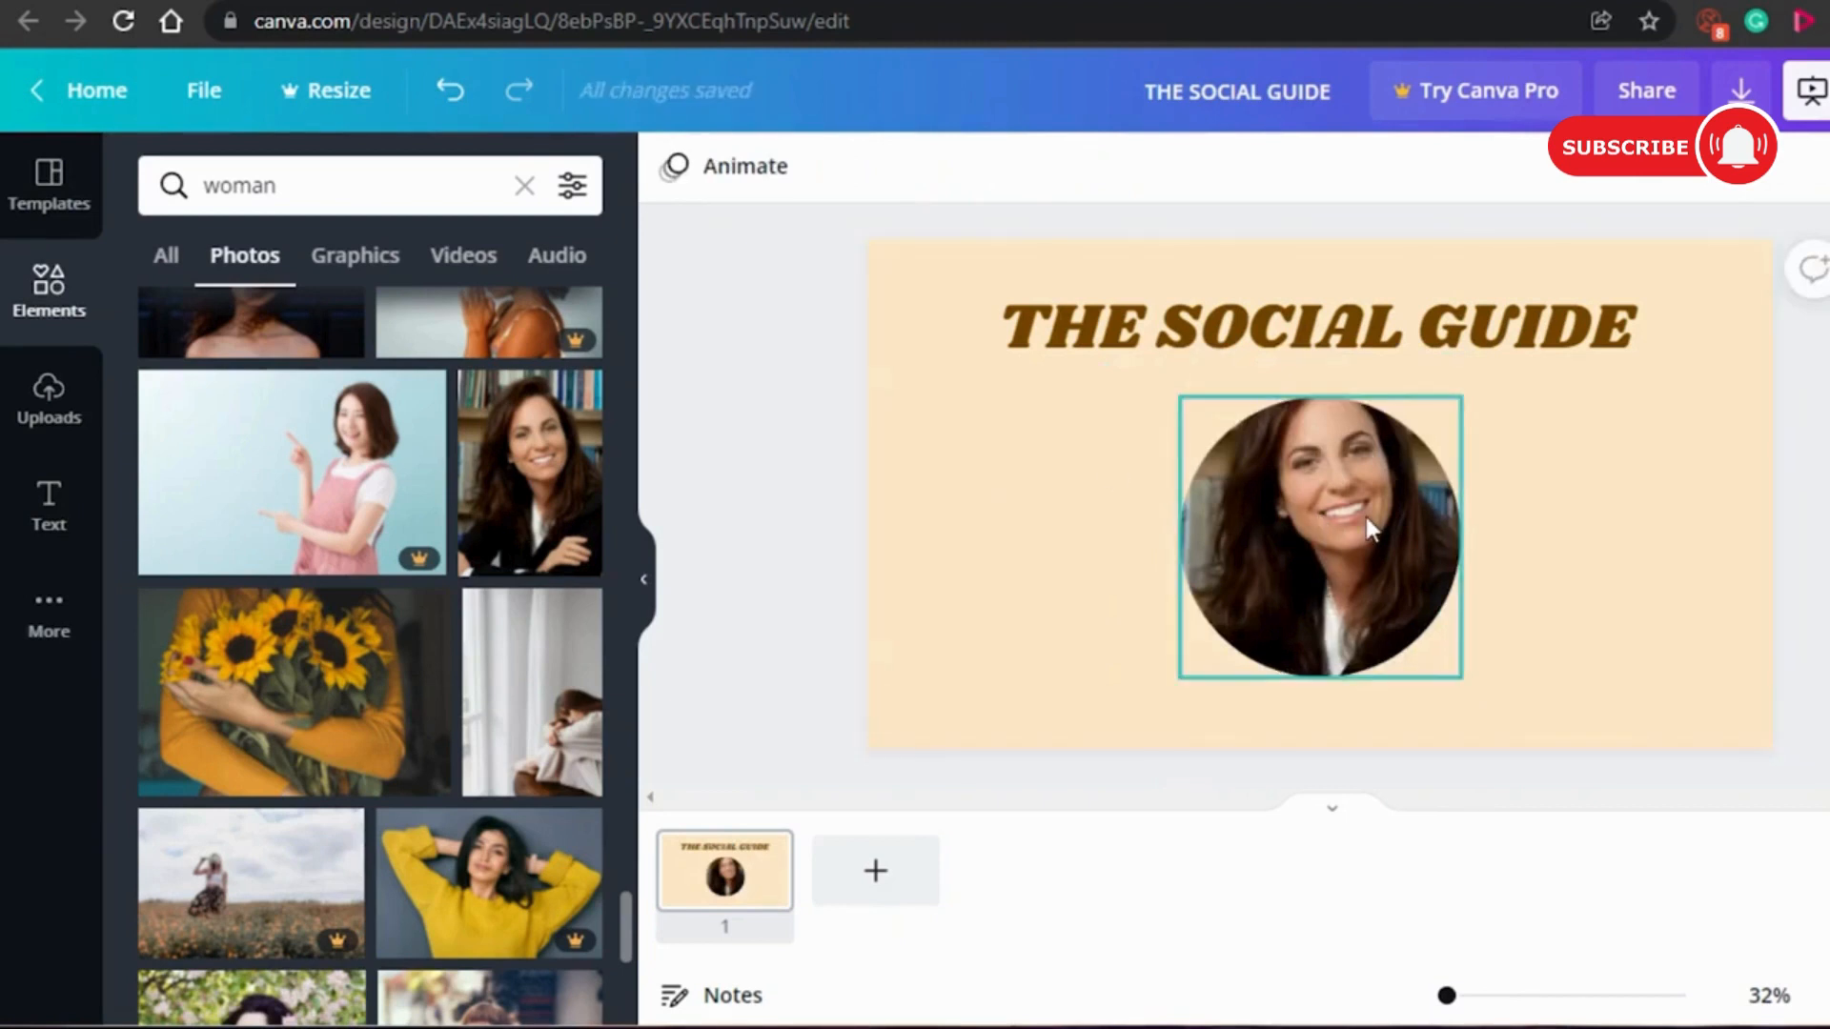
{"action": "left_click", "coordinate": [1365, 516]}
{"action": "double_click", "coordinate": [1365, 517]}
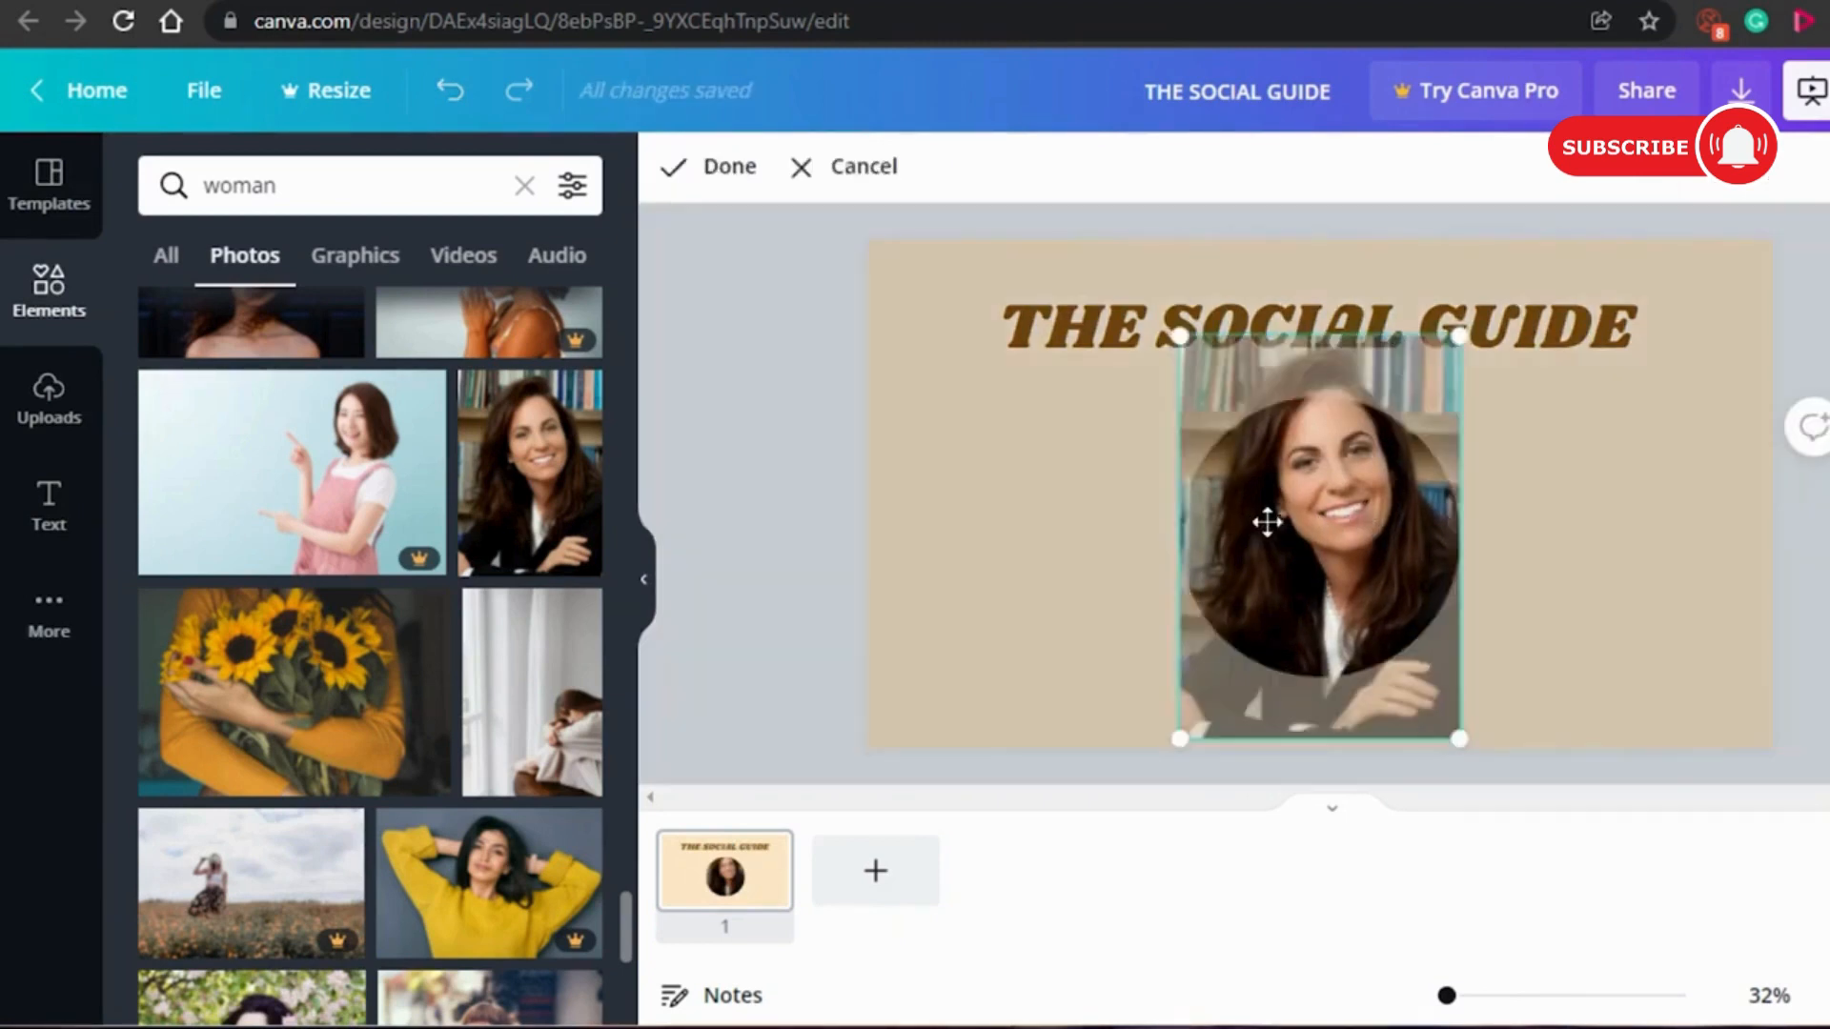
{"action": "left_click_drag", "start_coordinate": [1328, 618], "coordinate": [1317, 621]}
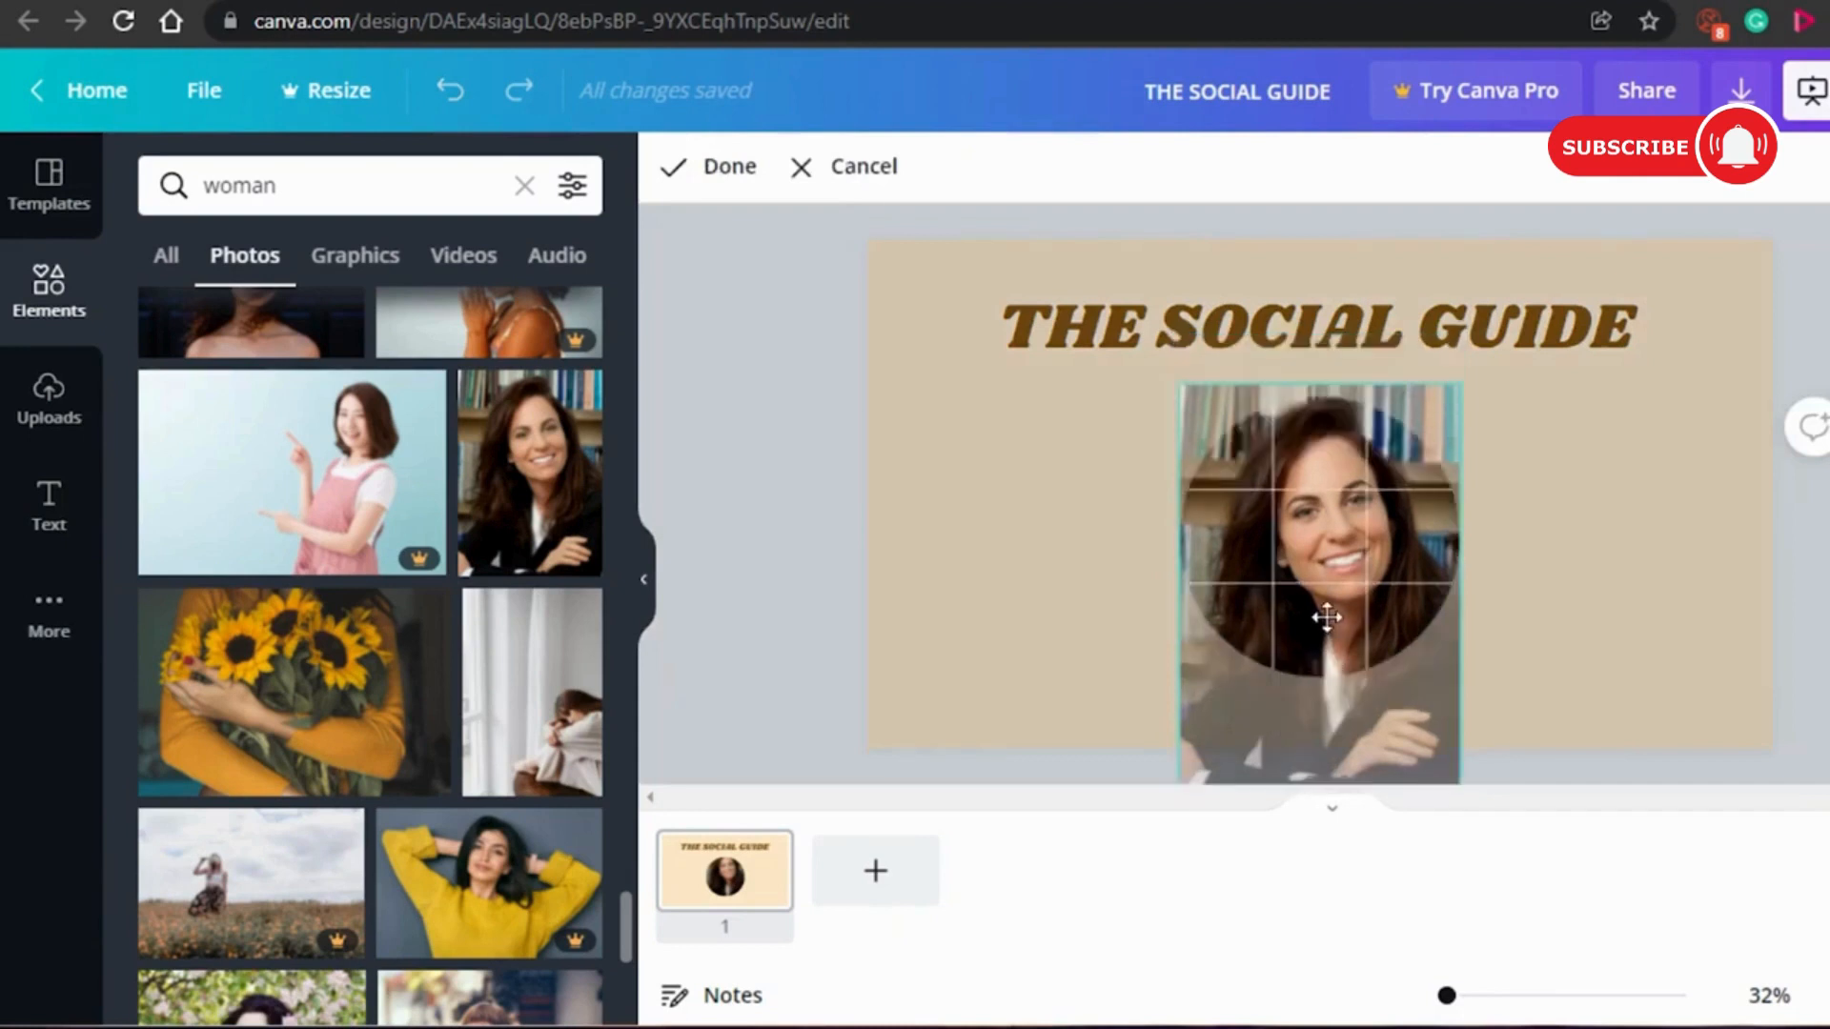
{"action": "key", "text": "Return"}
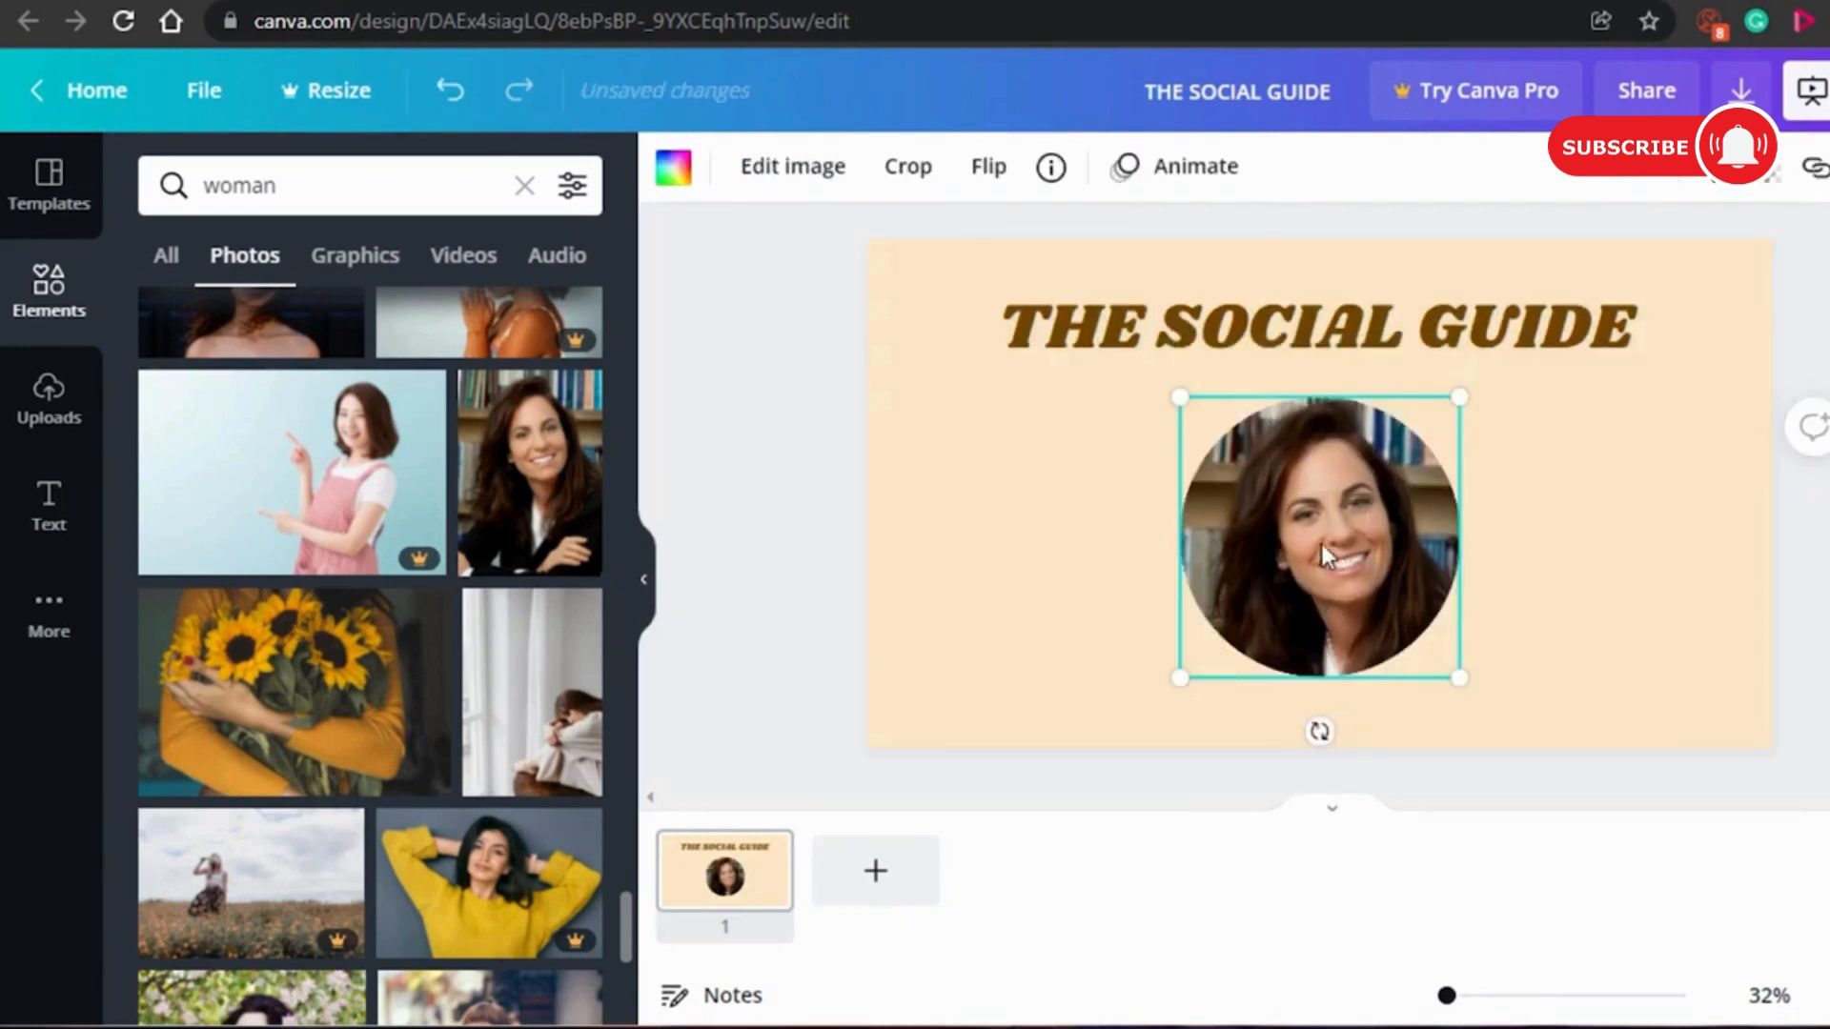
{"action": "double_click", "coordinate": [1306, 538]}
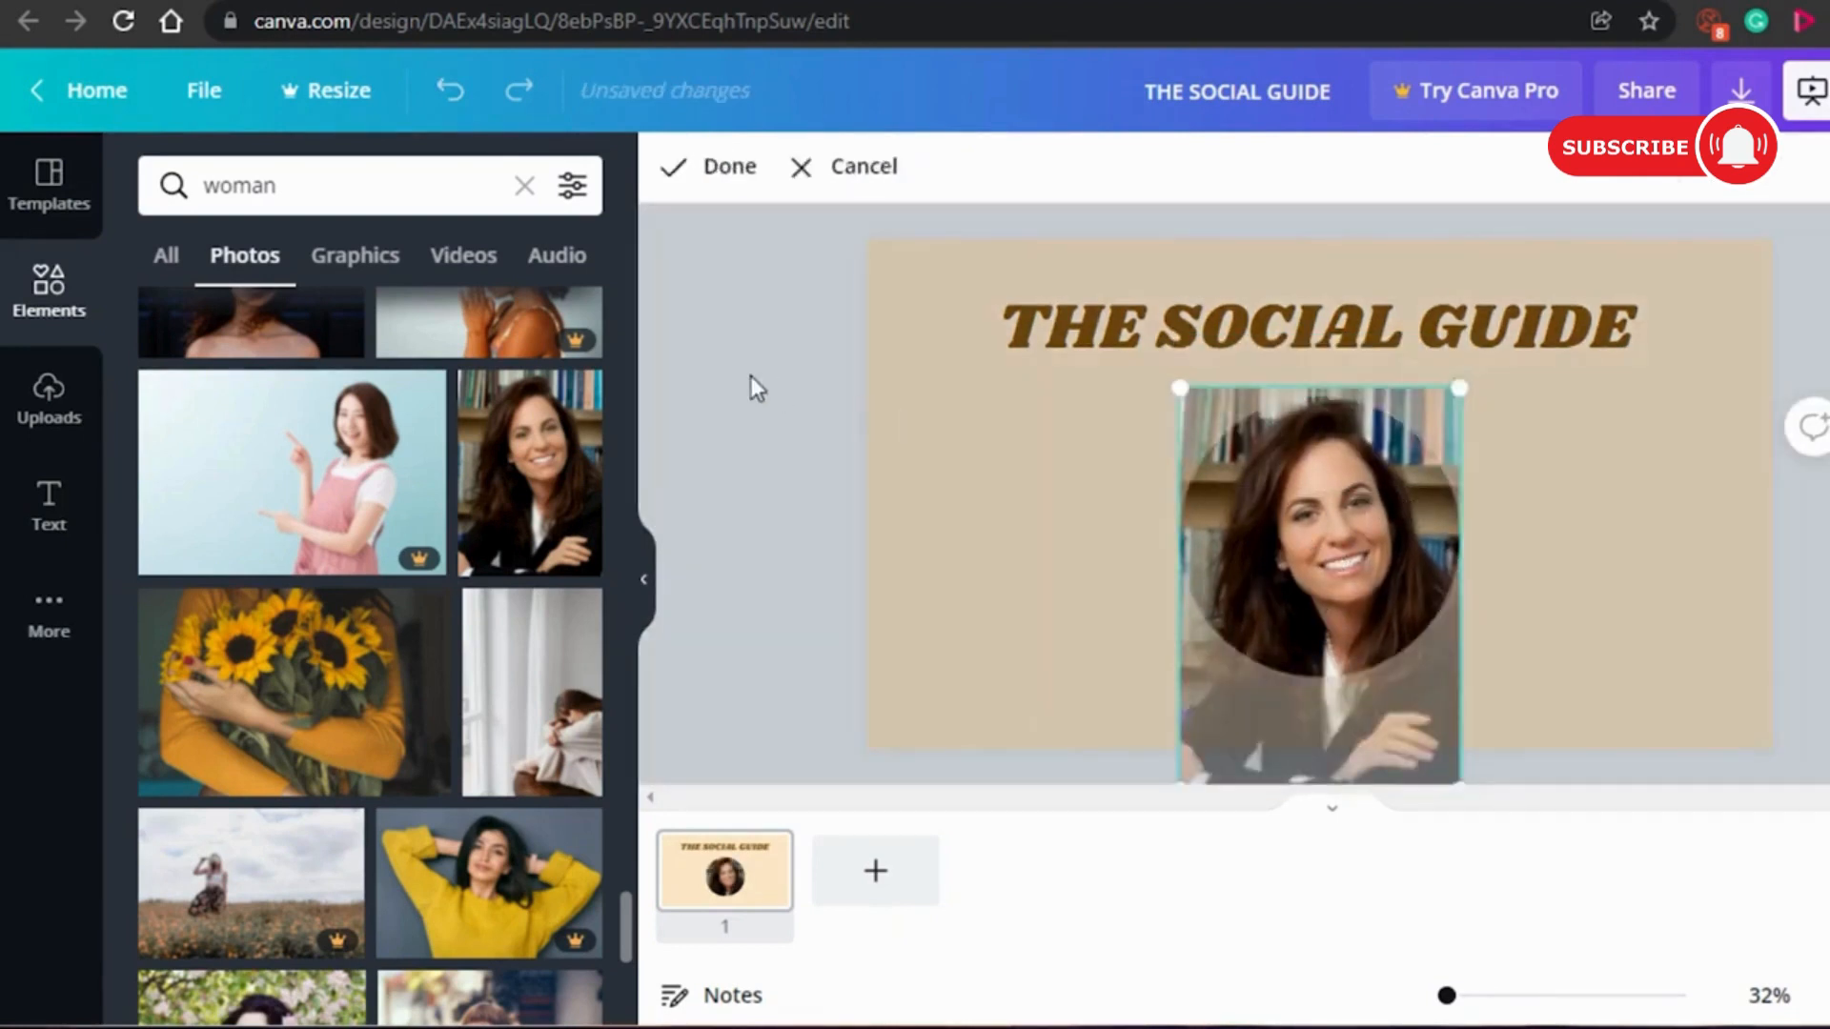
{"action": "left_click", "coordinate": [719, 371]}
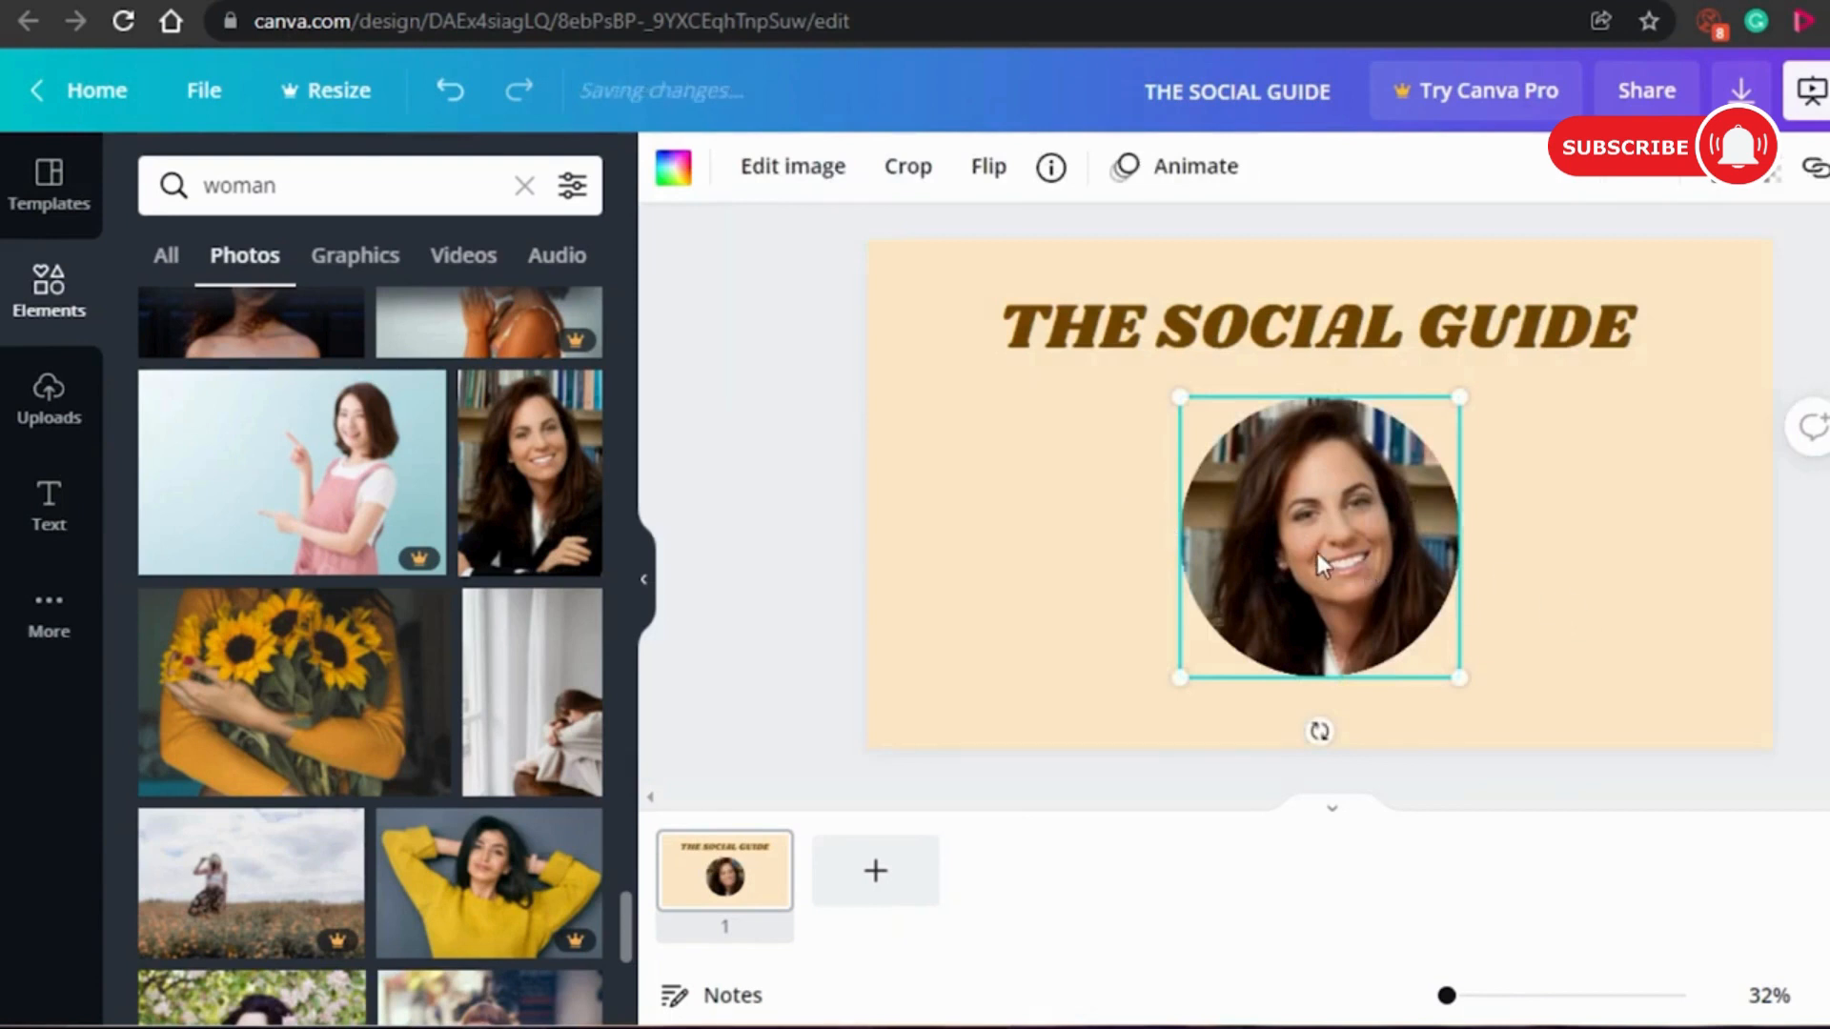
Move the circular portrait to the right side of the page, below the heading, and deselect it.
{"action": "left_click_drag", "start_coordinate": [1317, 553], "coordinate": [1570, 547]}
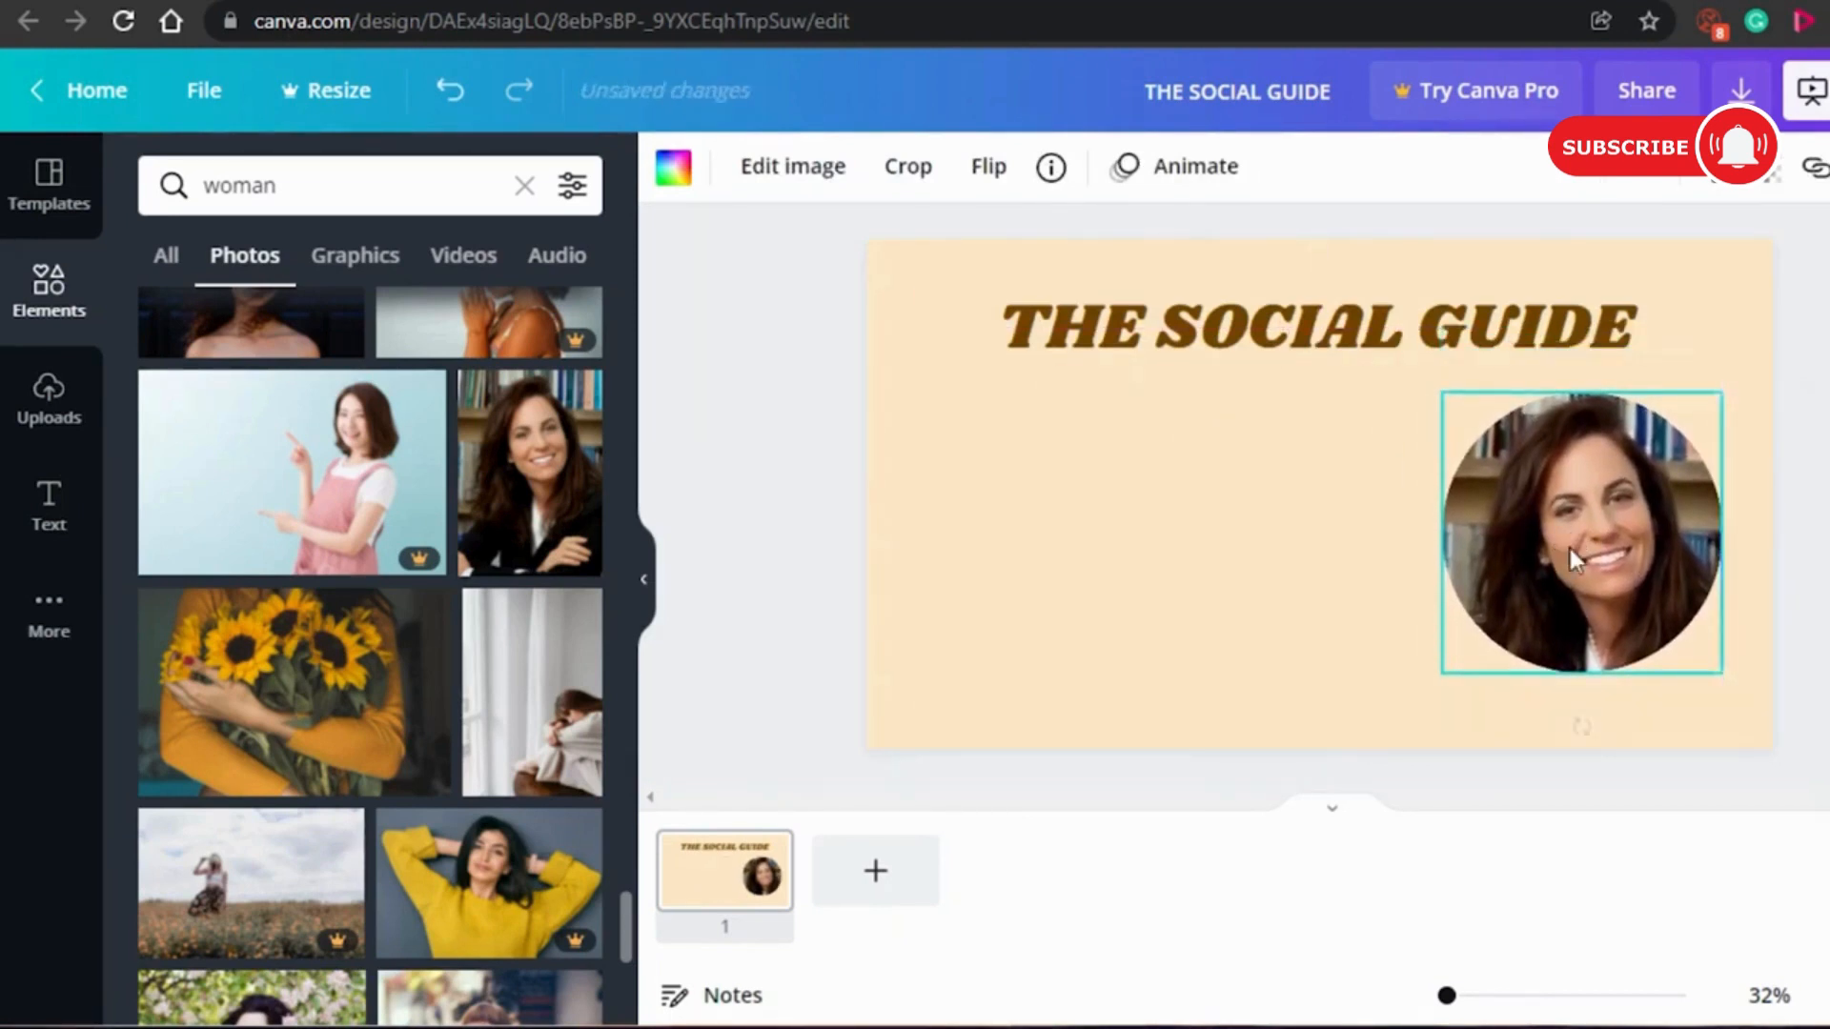
{"action": "key", "text": "Escape"}
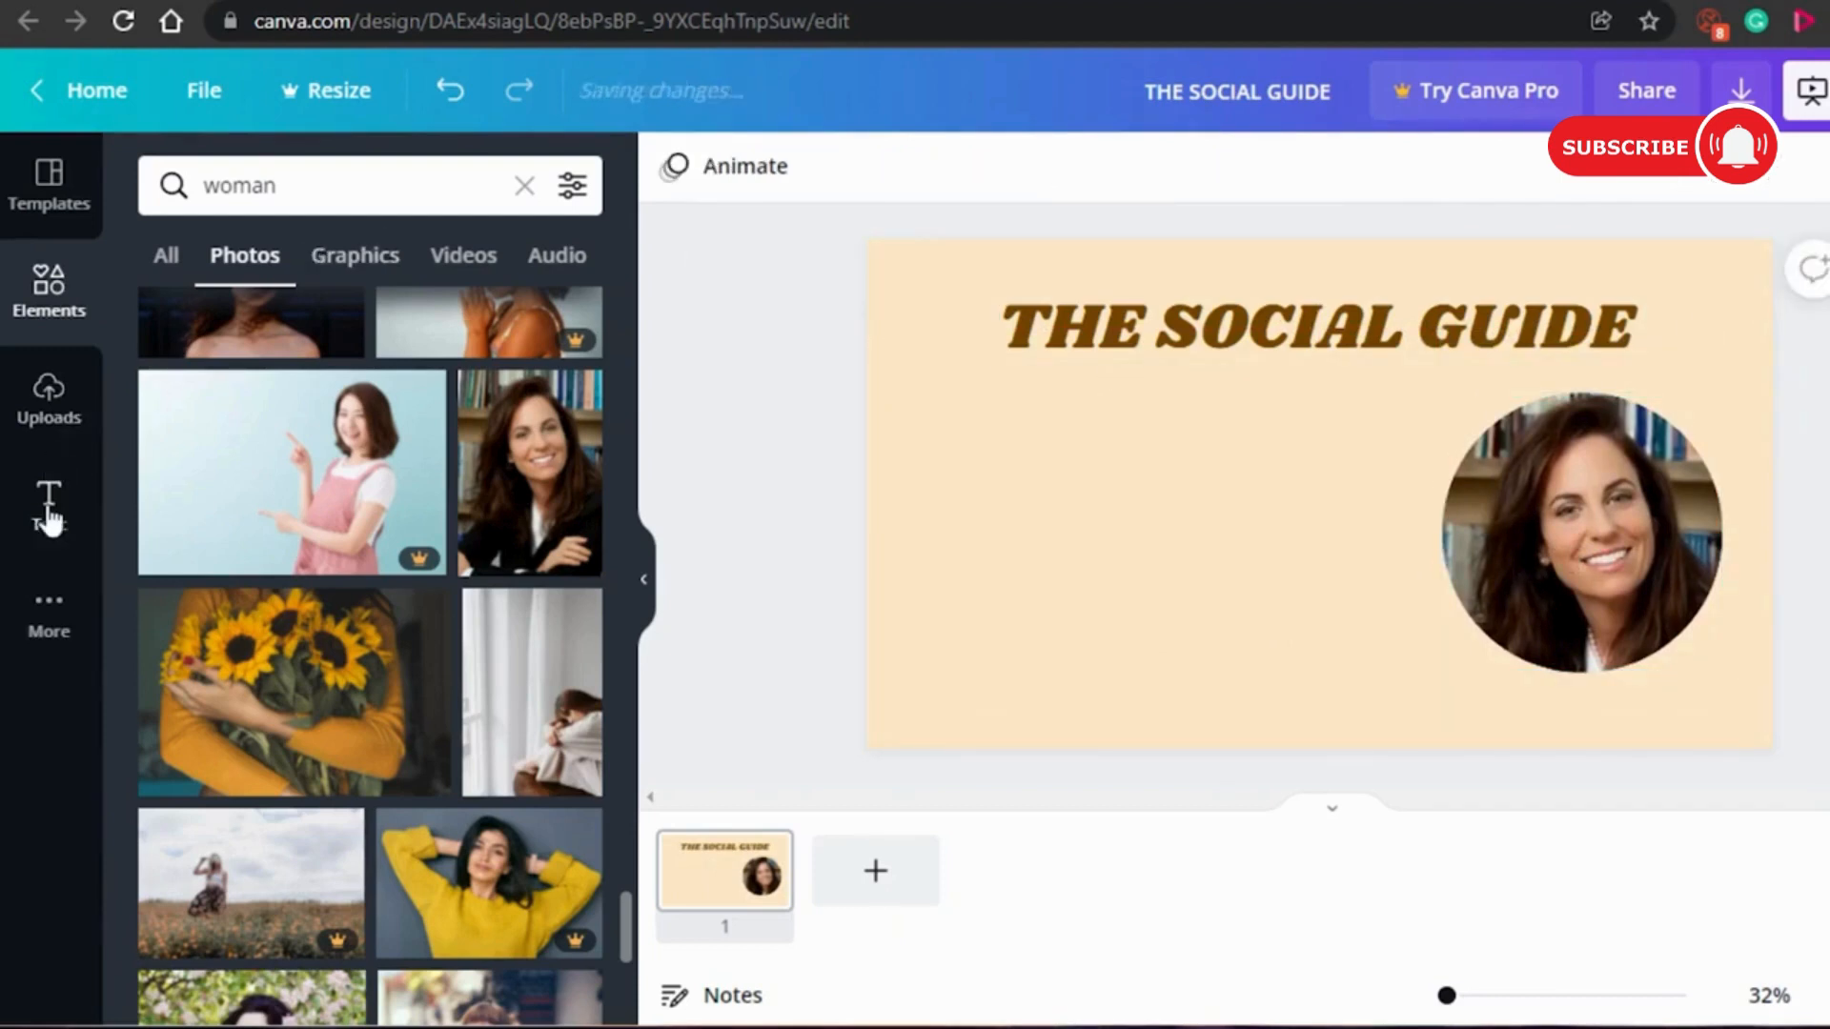
Add a subheading reading "INTRODUCTION" at the left of the page below the main heading and make it bold.
{"action": "left_click", "coordinate": [50, 520]}
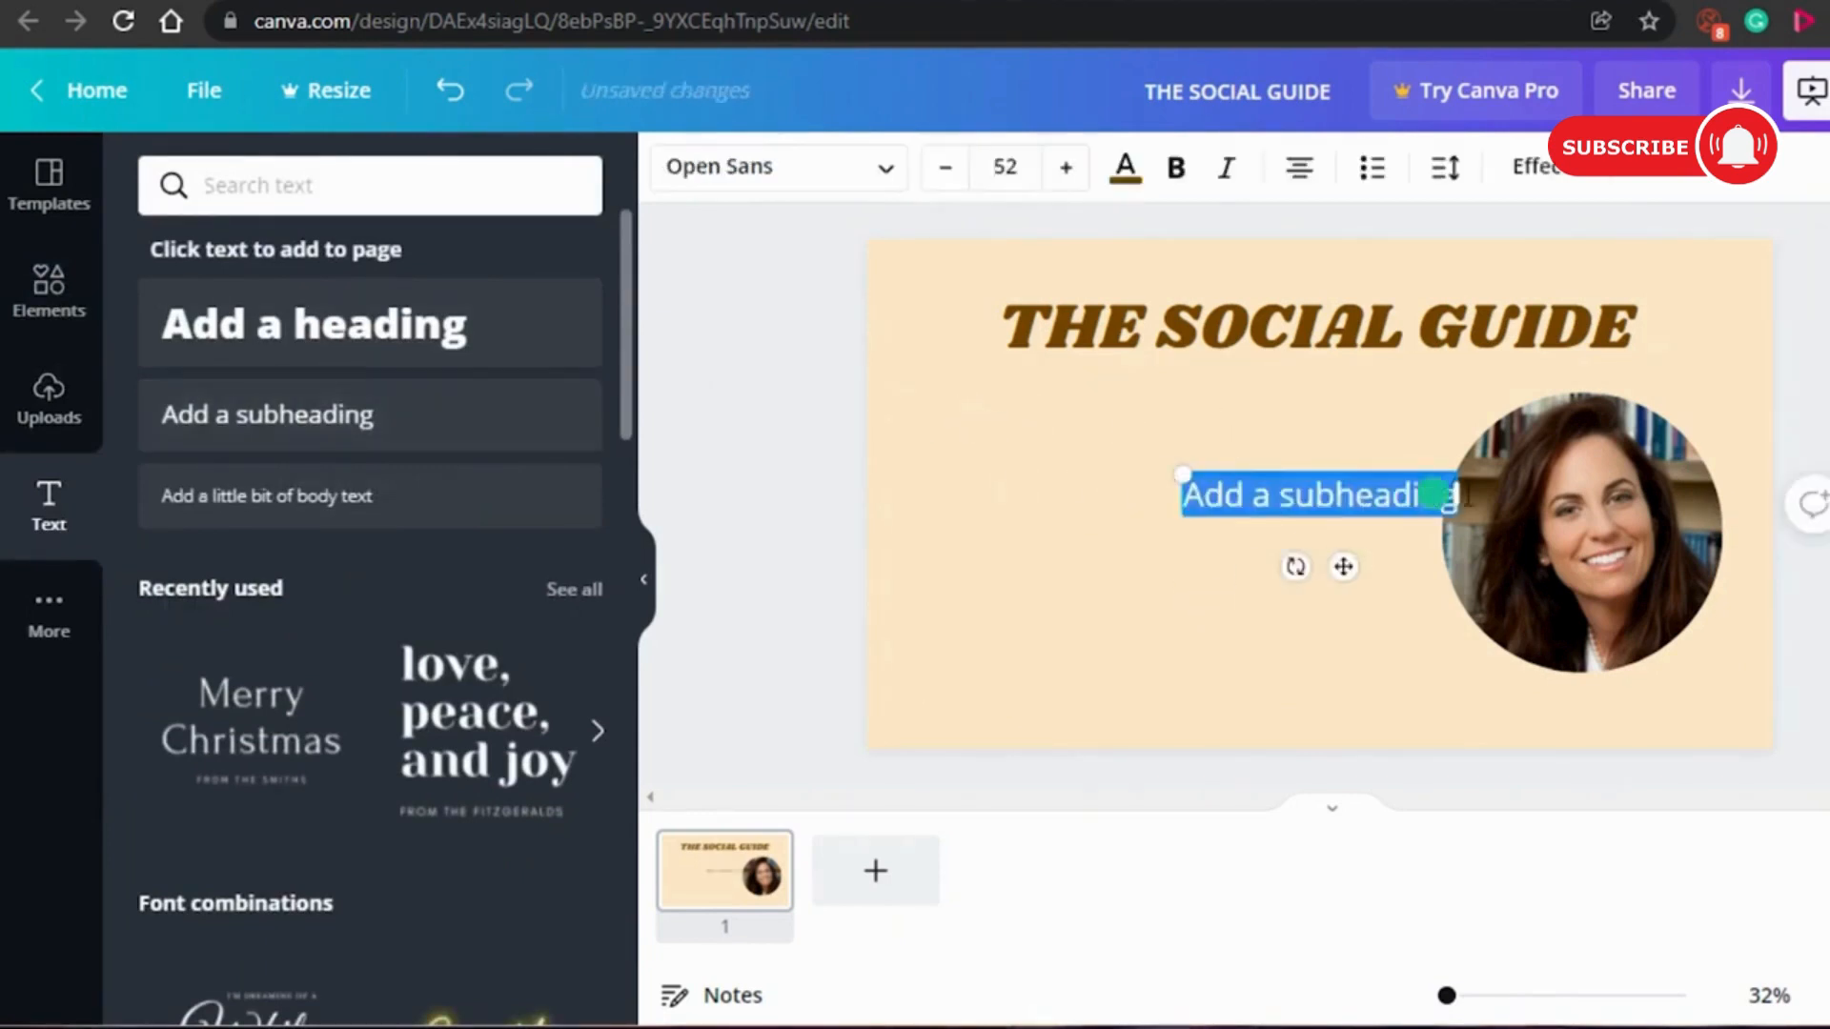
{"action": "left_click_drag", "start_coordinate": [1463, 492], "coordinate": [1638, 495]}
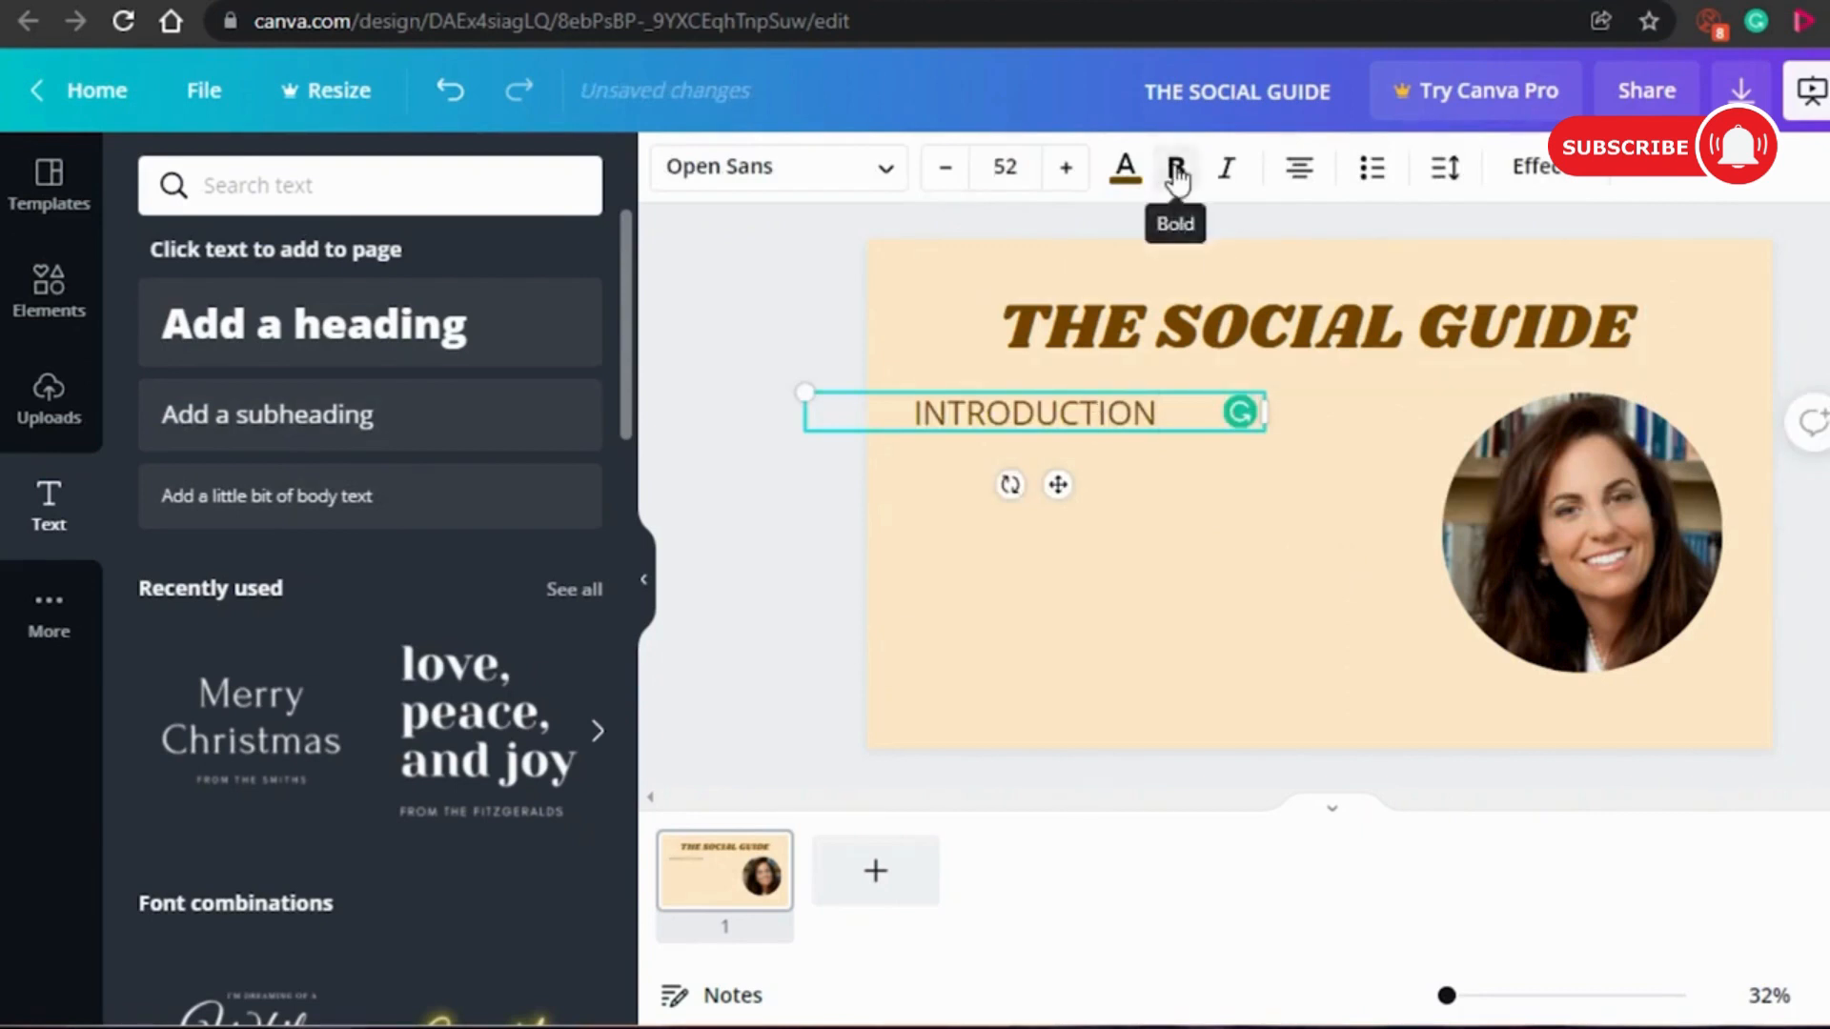
{"action": "left_click", "coordinate": [1174, 170]}
{"action": "left_click", "coordinate": [953, 305]}
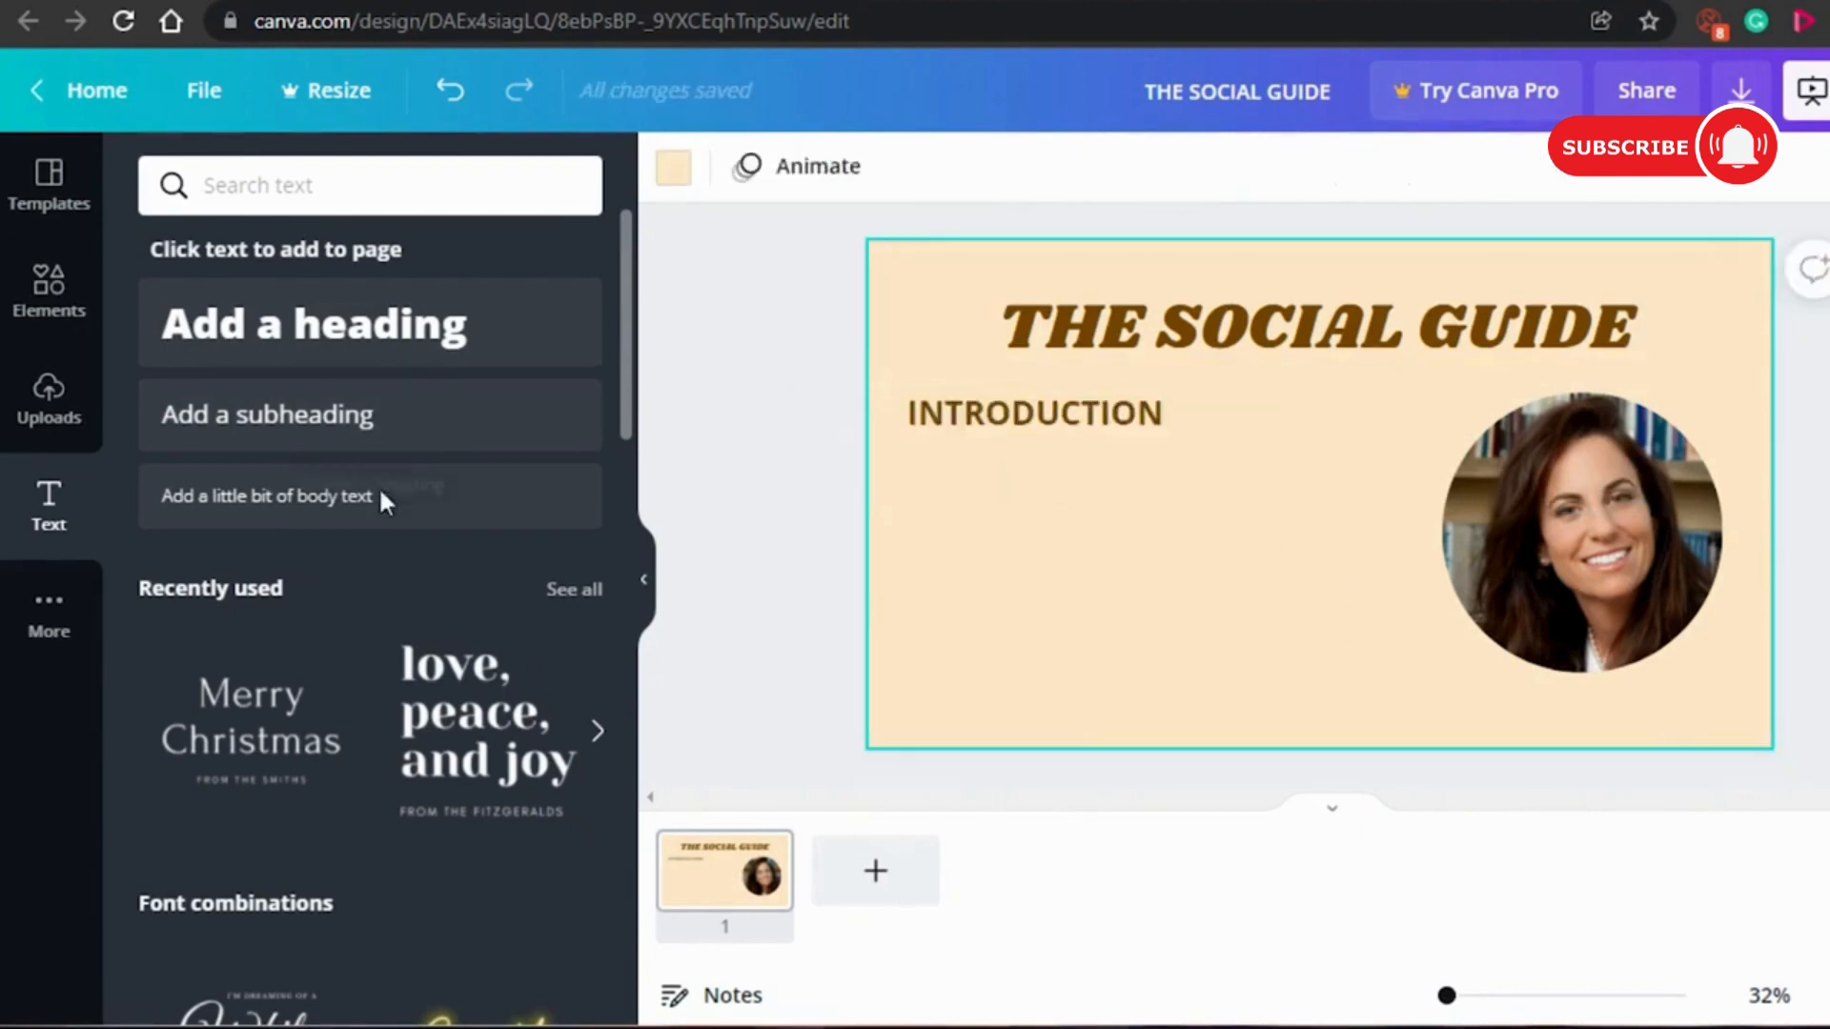
Add enlarged body text reading "MAKE SURE TO GIVE THIS VIDEO A THUMB UP AND SUBSCRIBE TO THE YOUTUBE CHANNEL".
{"action": "left_click", "coordinate": [327, 517]}
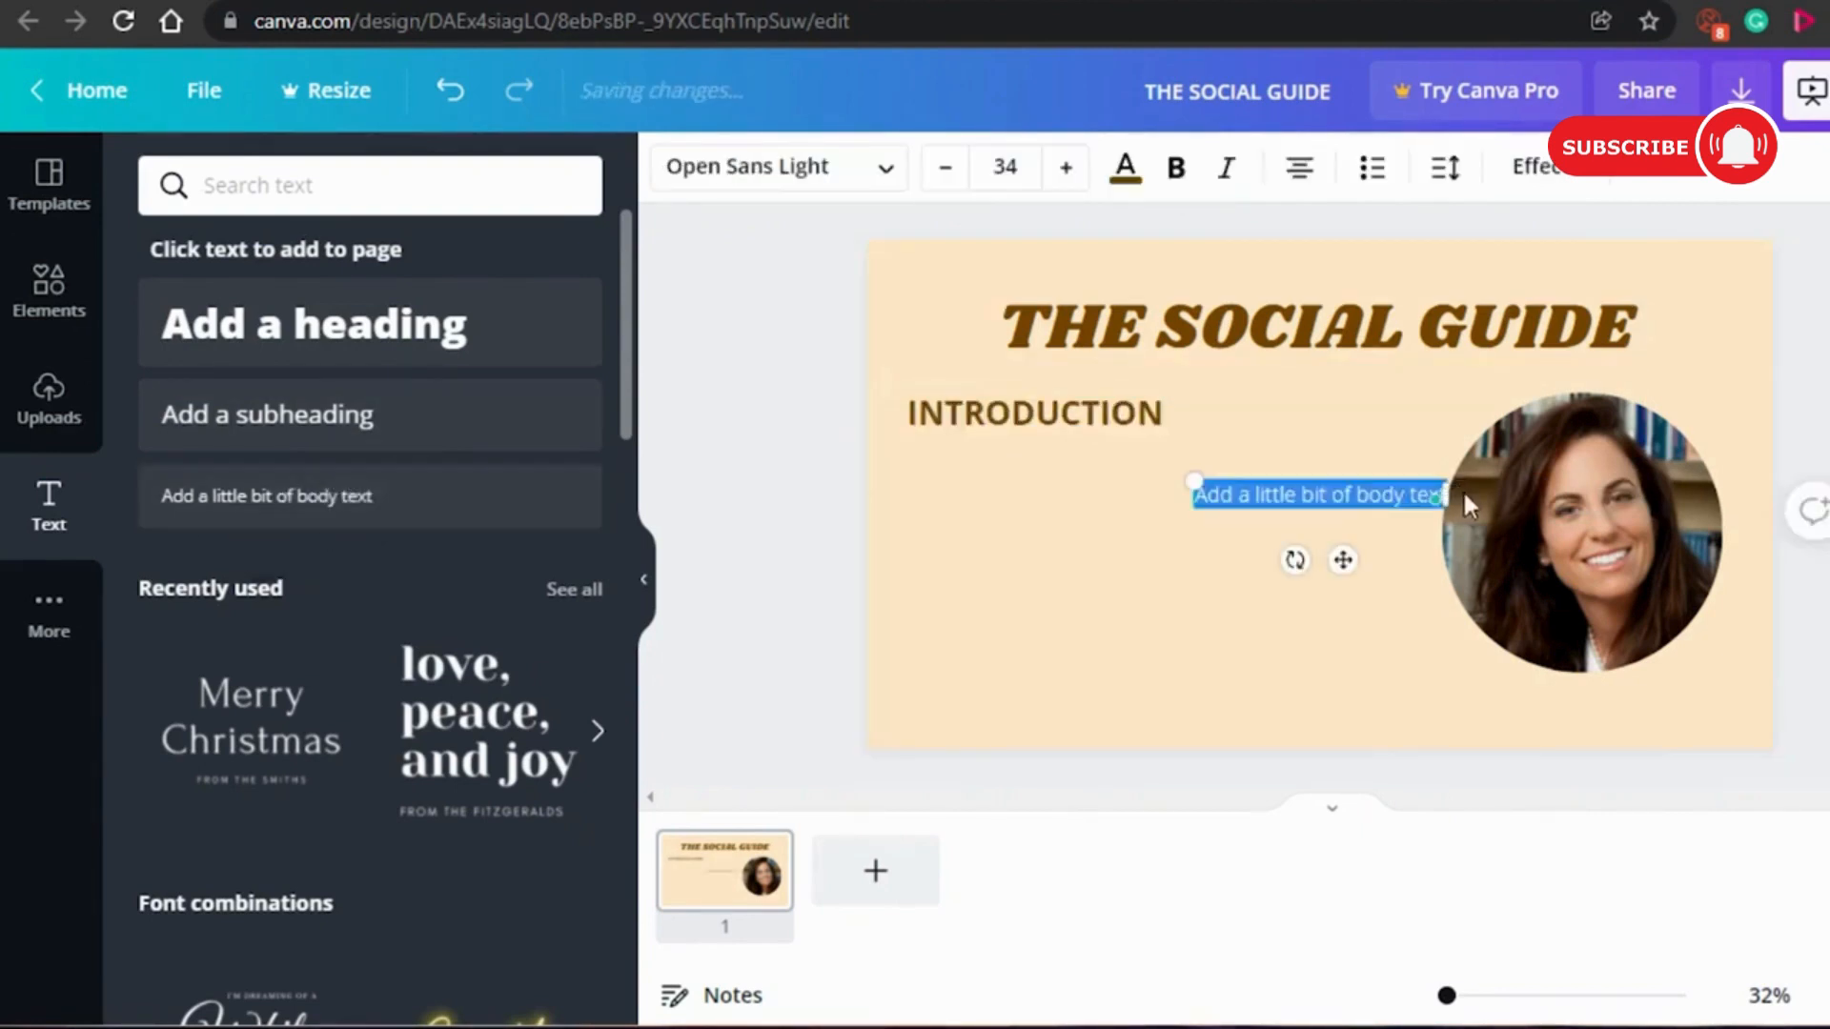
{"action": "left_click_drag", "start_coordinate": [1465, 497], "coordinate": [1792, 486]}
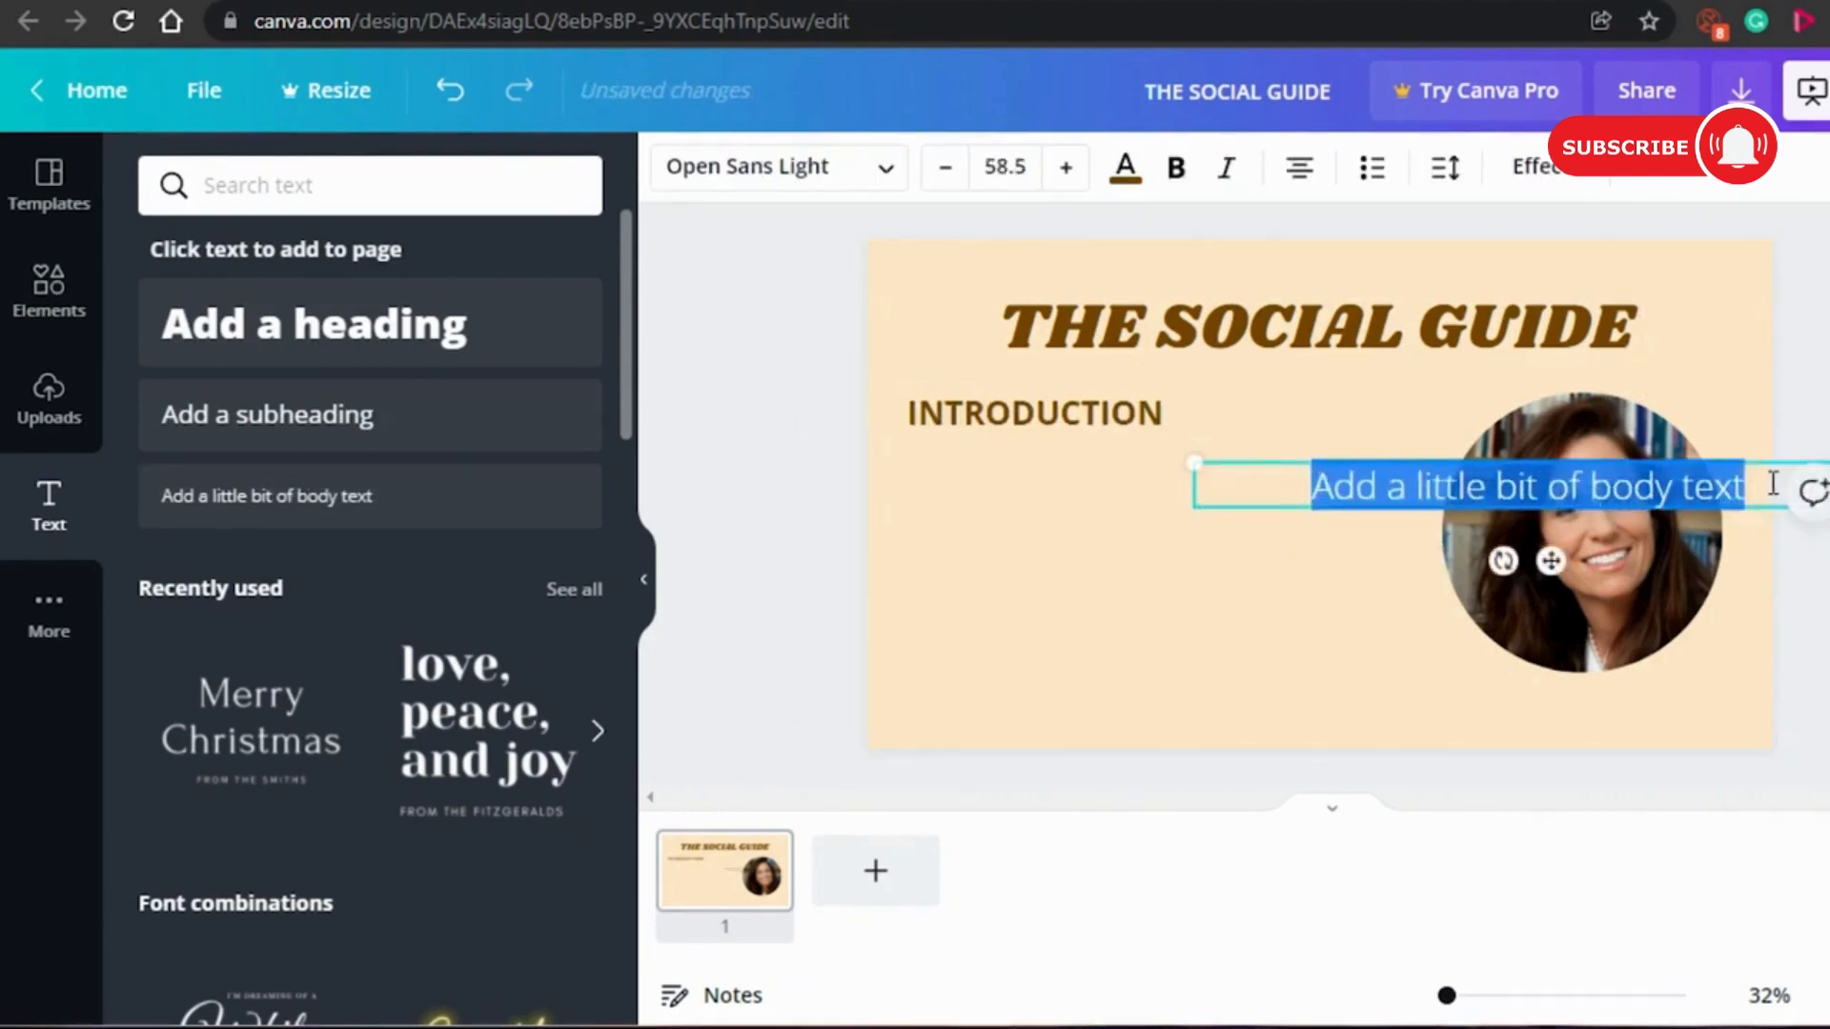
{"action": "key", "text": "BackSpace"}
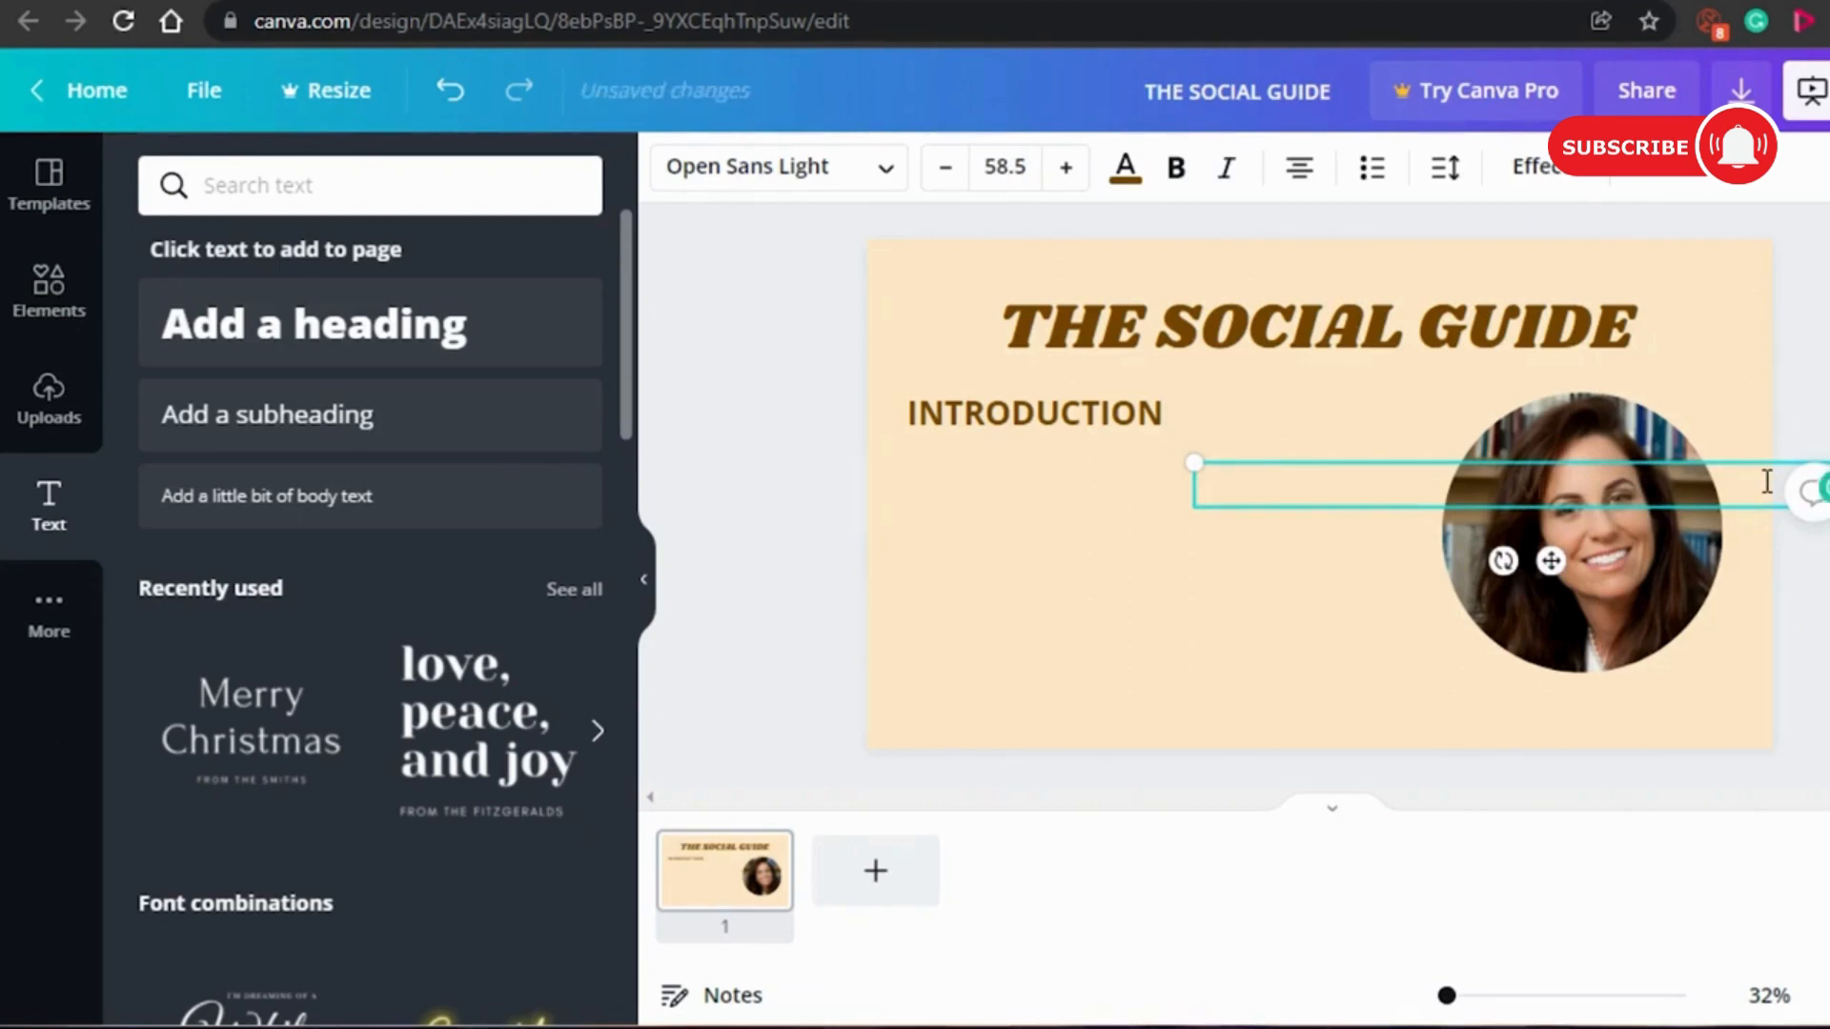
{"action": "type", "text": "MAKE SURE"}
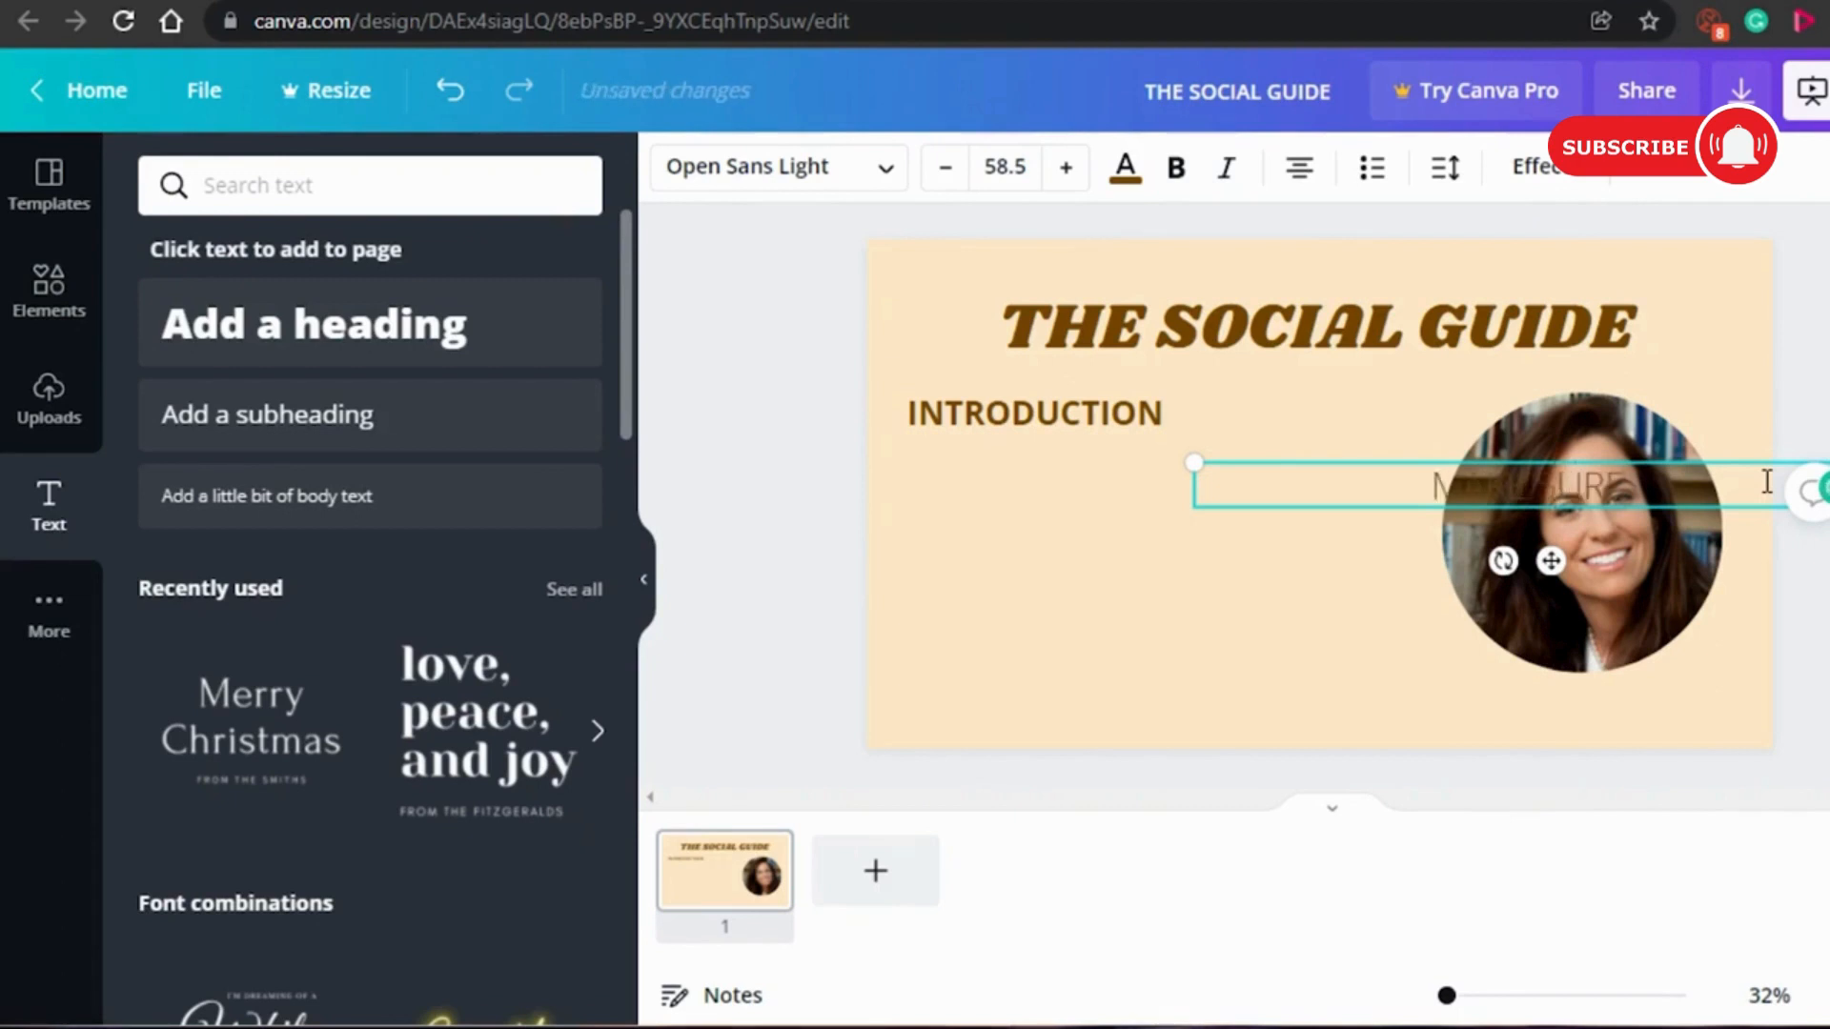
{"action": "type", "text": " TO SAVE THIS VIDEO"}
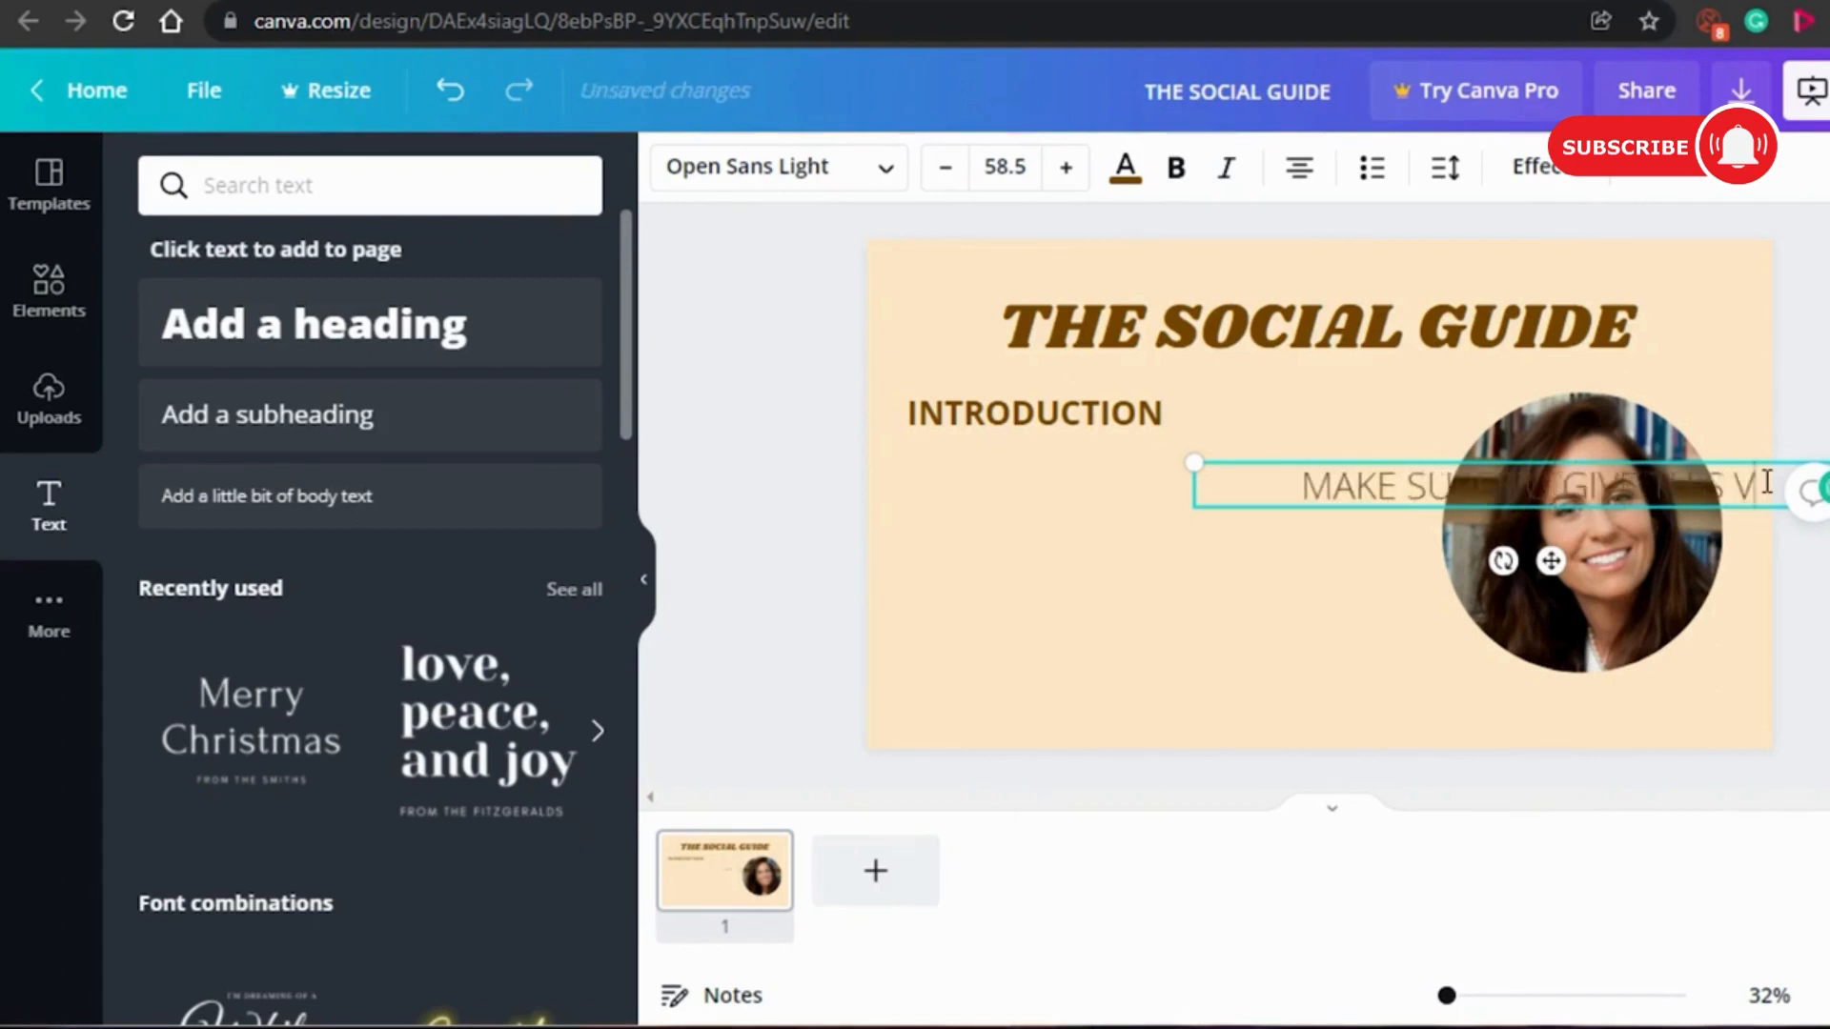
{"action": "type", "text": " THUMBS UP AND SU"}
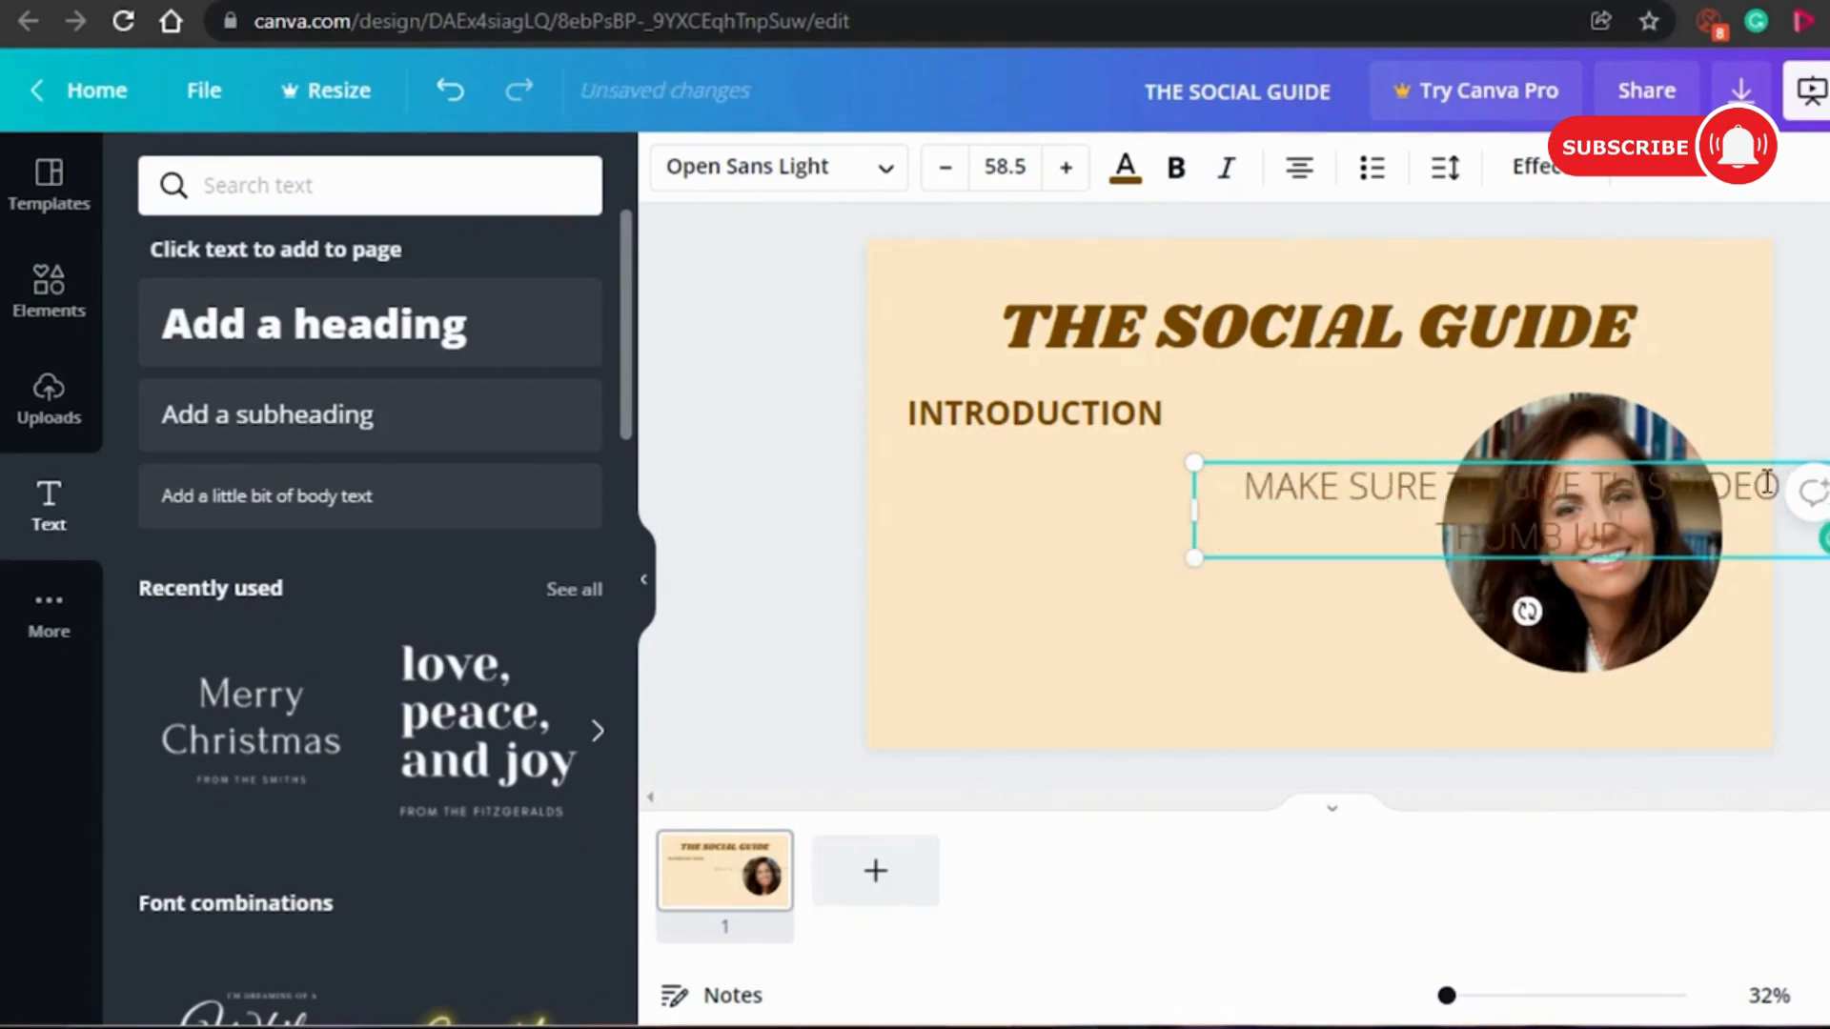
{"action": "type", "text": "BSCRIB"}
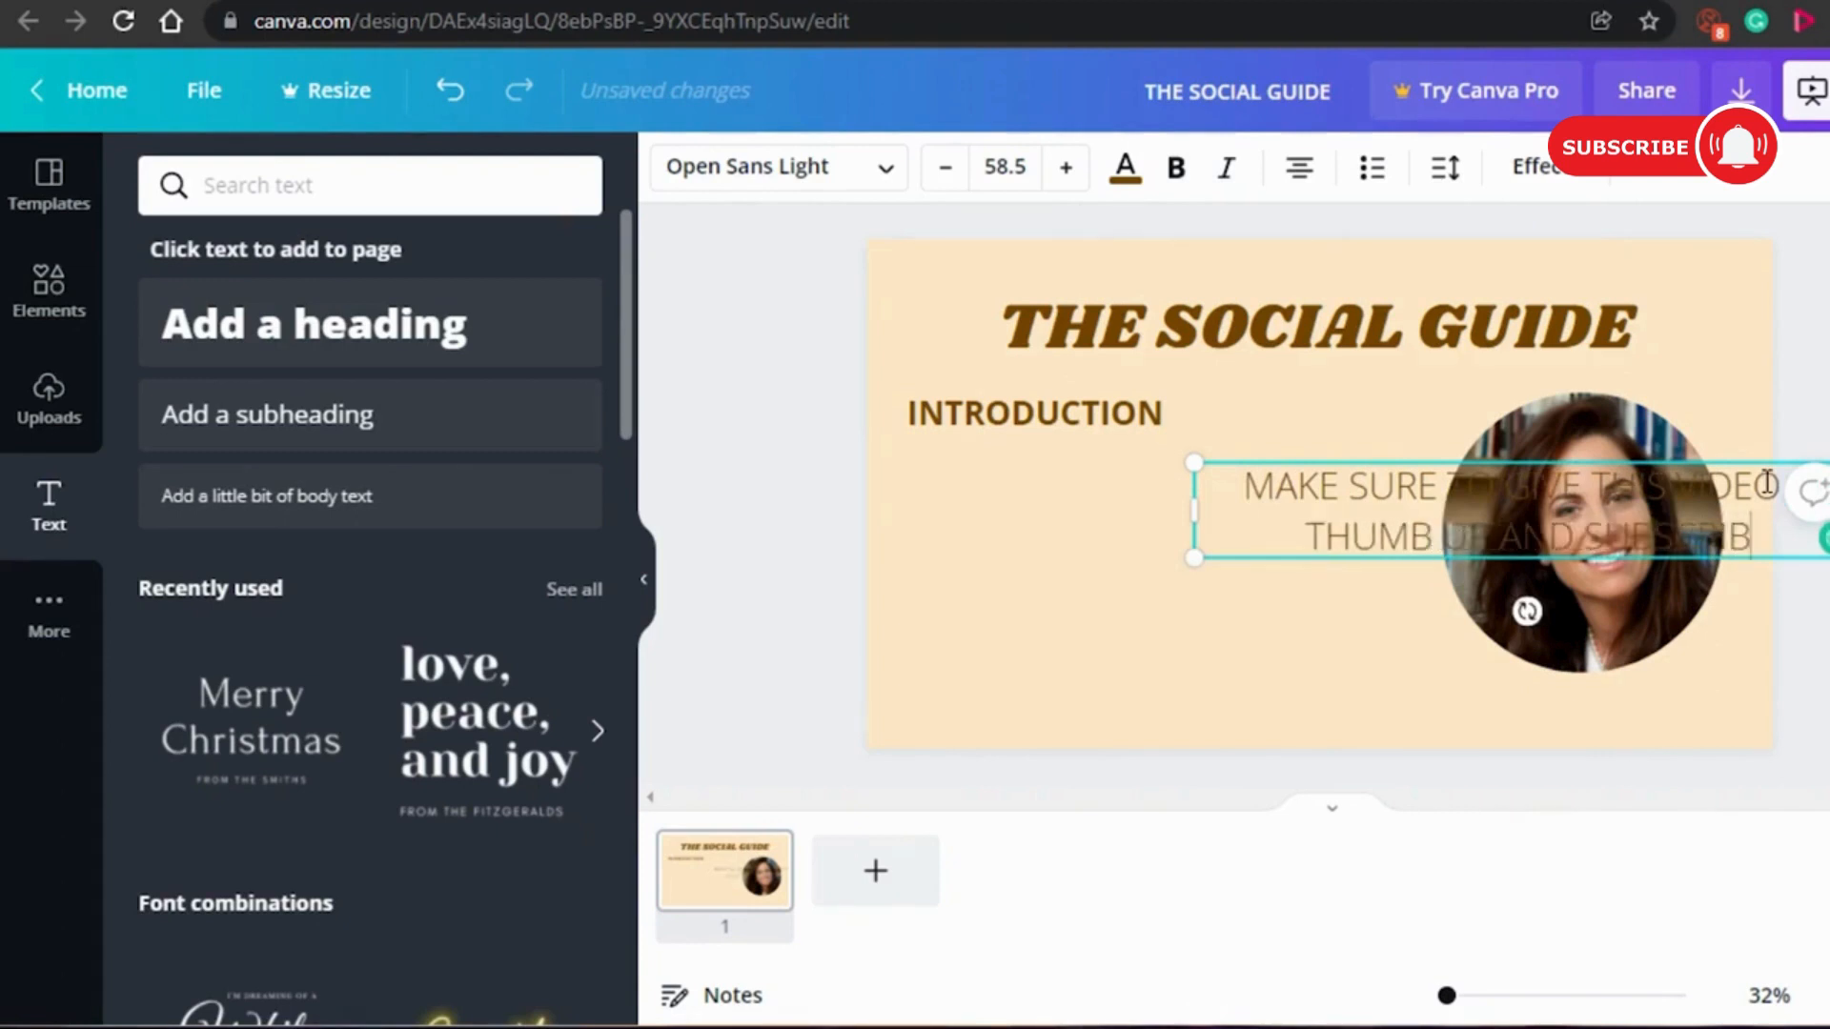
{"action": "type", "text": "E TO THE YOUTUBE CHANNELS"}
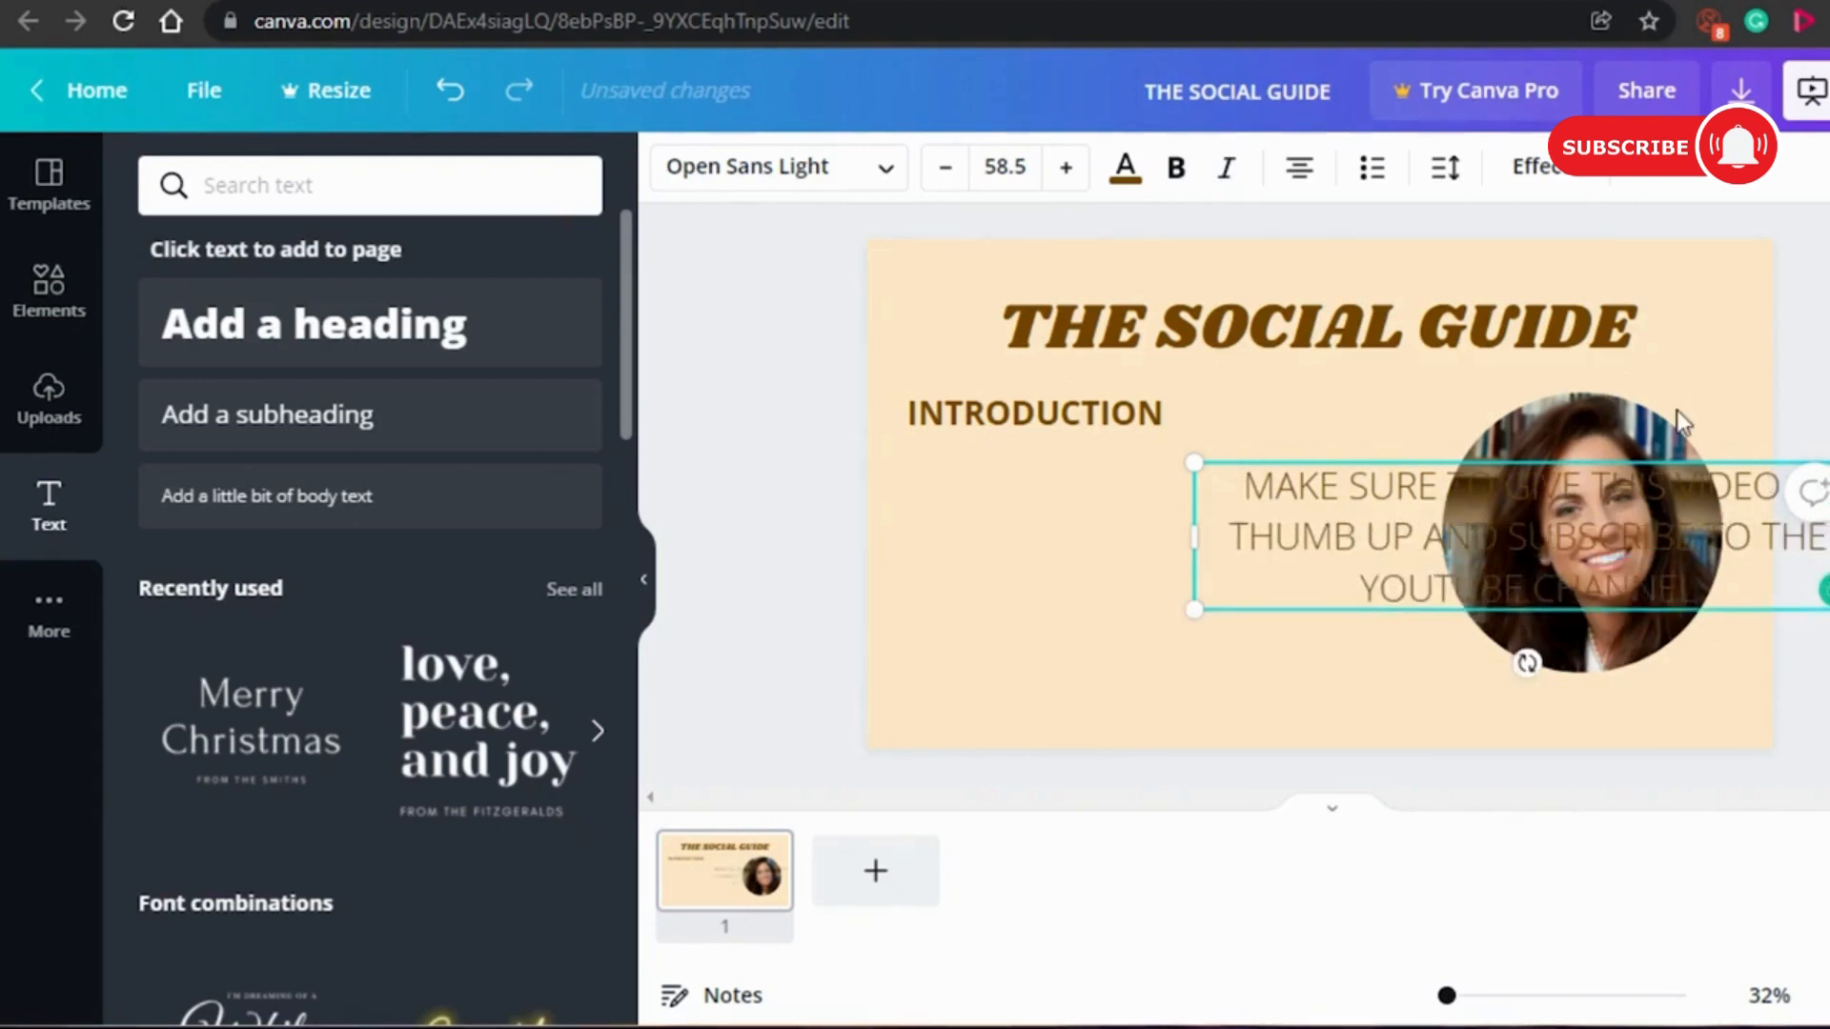
Tighten the body text's line spacing to 0.99 and shrink it to about size 33 to fit below the INTRODUCTION subheading.
{"action": "left_click_drag", "start_coordinate": [1508, 458], "coordinate": [1267, 471]}
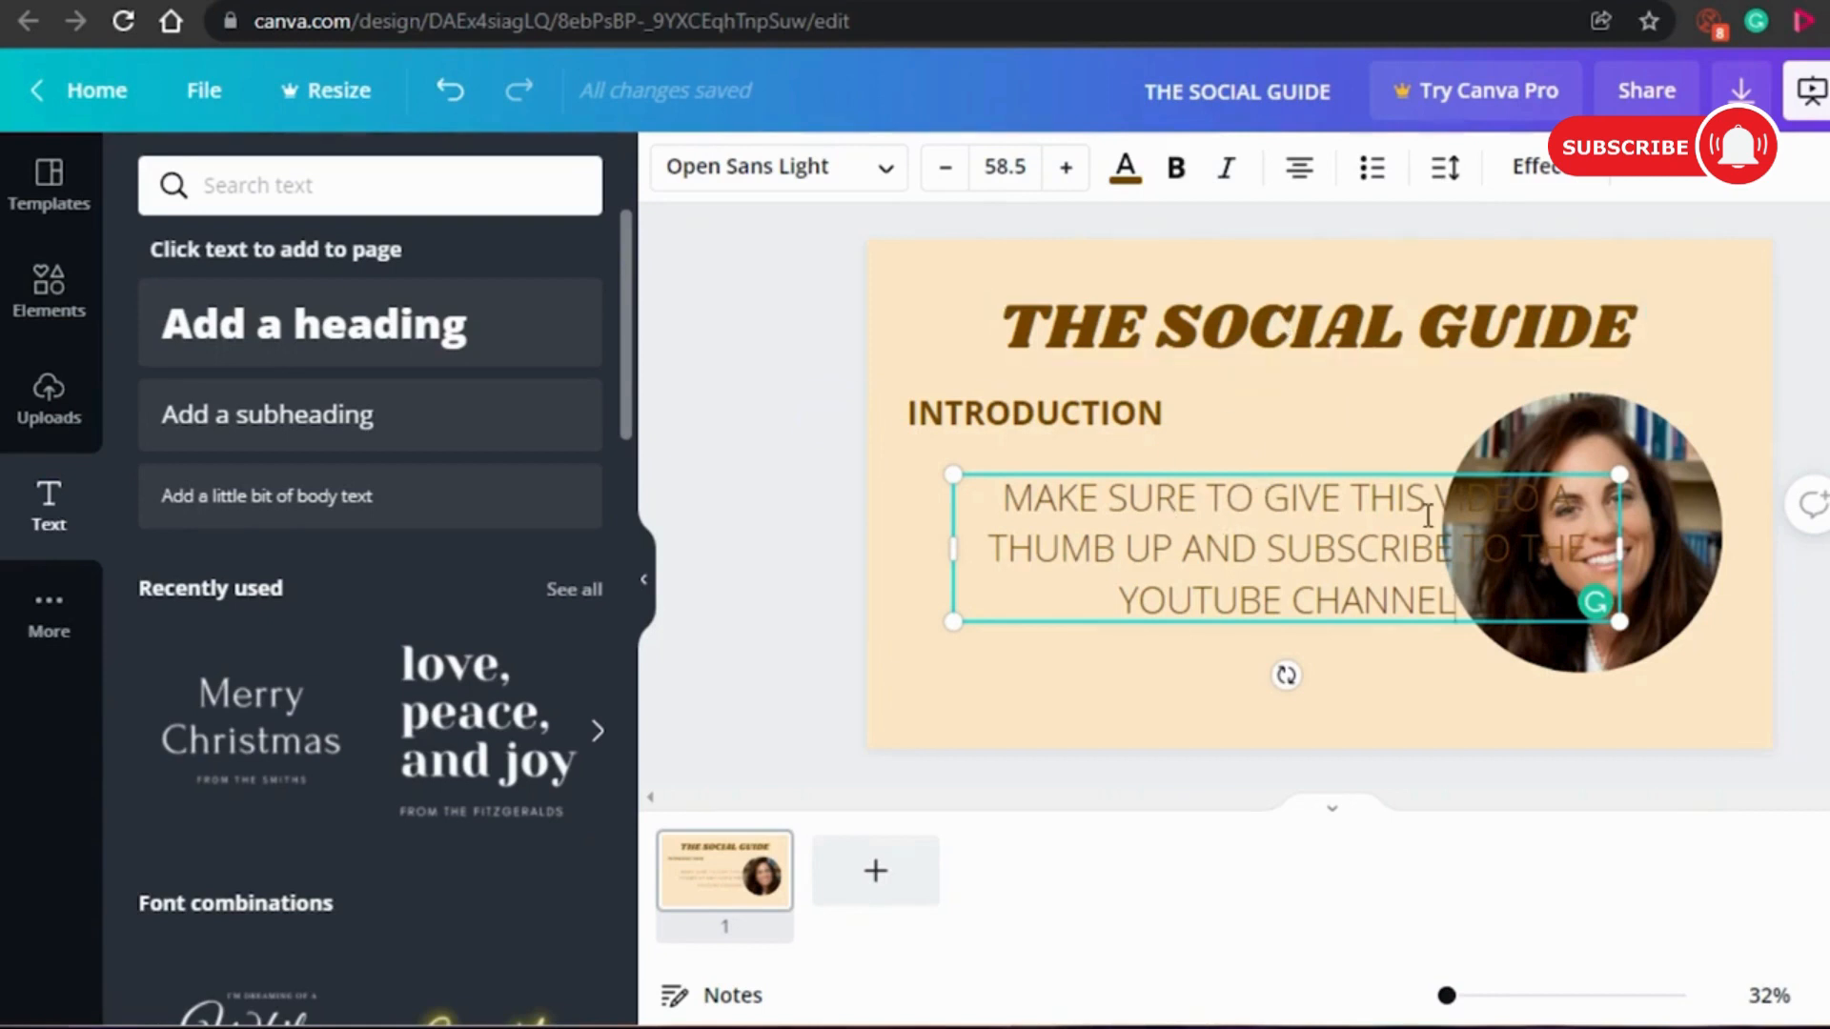
{"action": "left_click", "coordinate": [1445, 168]}
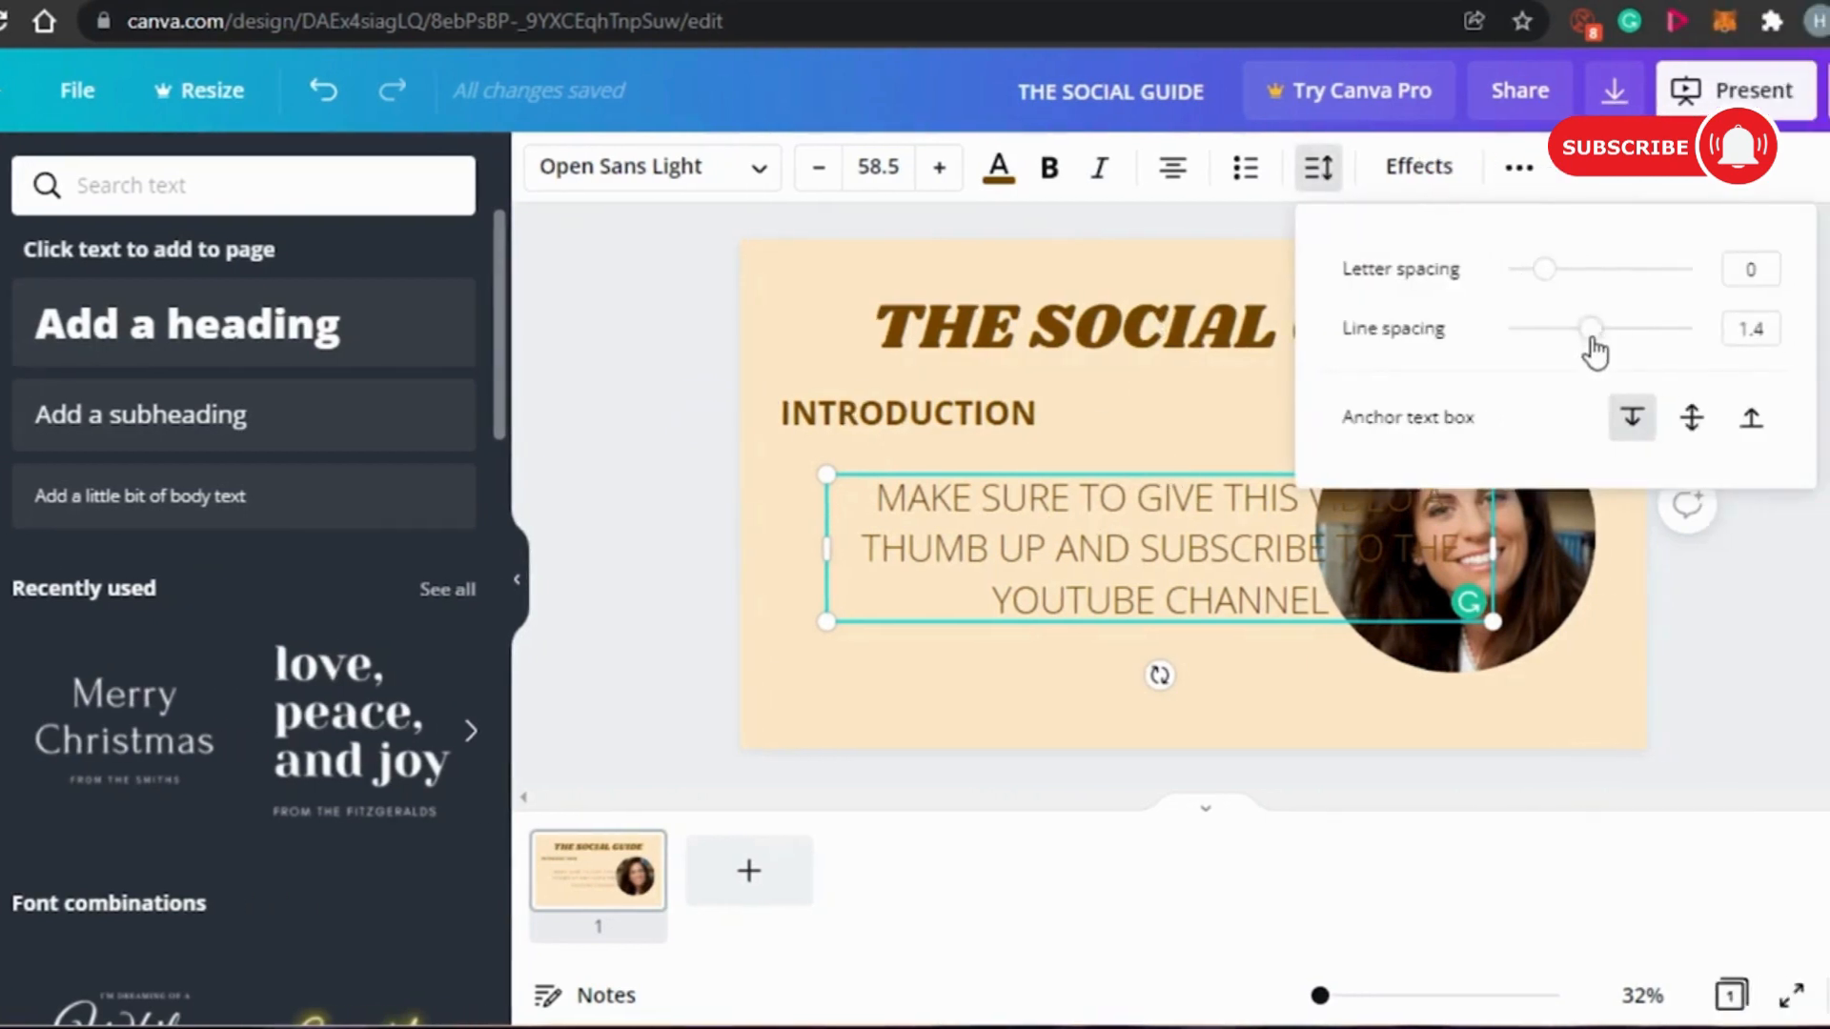
{"action": "left_click_drag", "start_coordinate": [1585, 335], "coordinate": [1559, 342]}
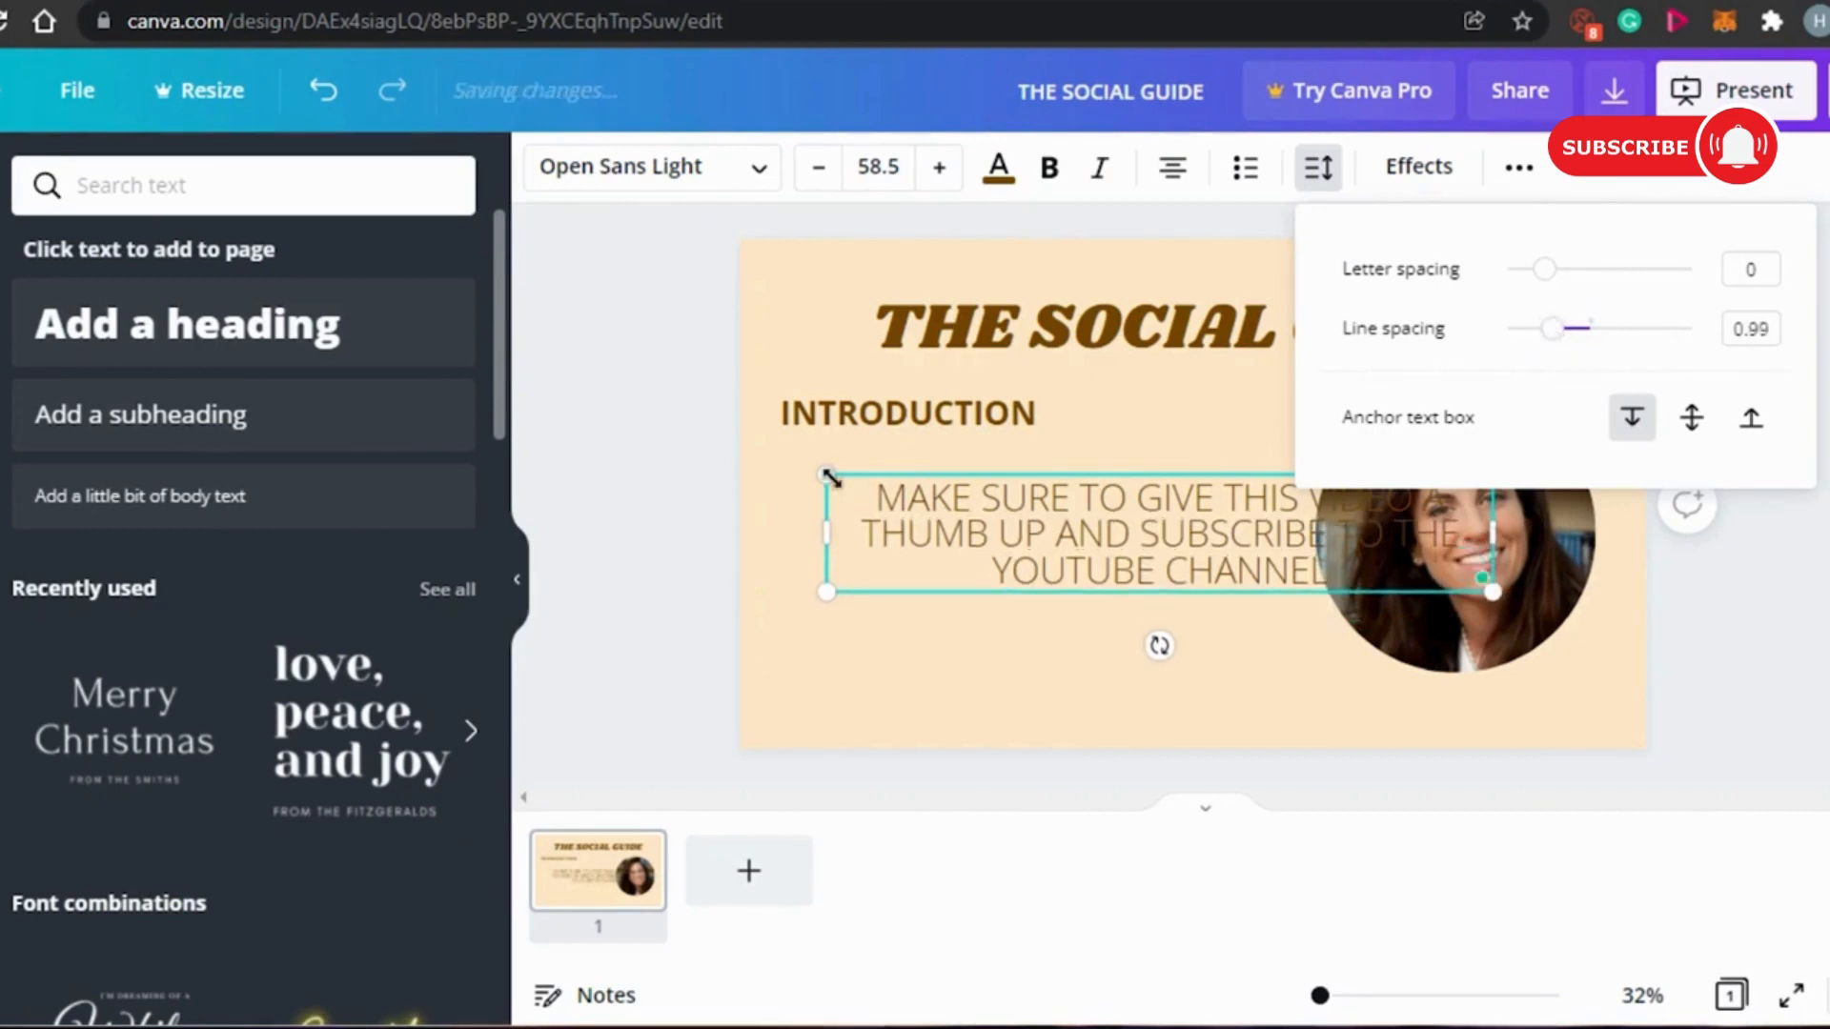
{"action": "left_click_drag", "start_coordinate": [831, 479], "coordinate": [1118, 540]}
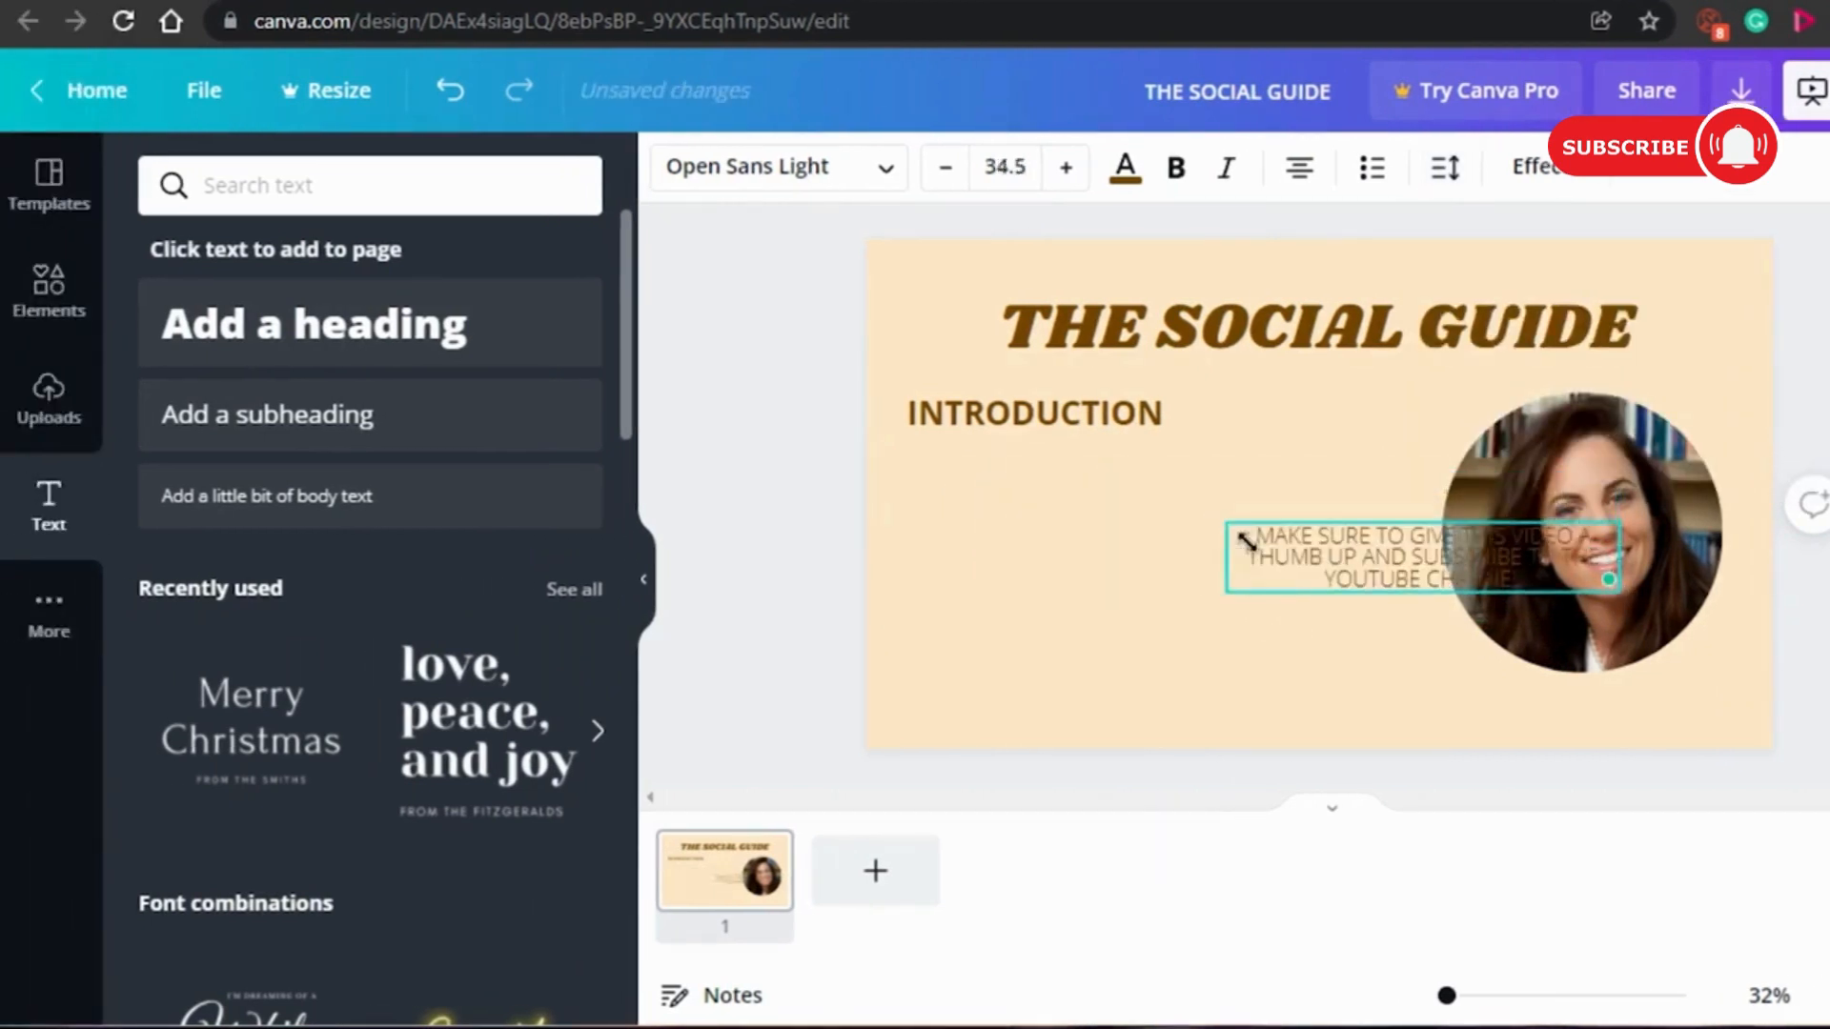
{"action": "left_click_drag", "start_coordinate": [1246, 541], "coordinate": [1122, 444]}
Enlarge the circular portrait slightly and shift the INTRODUCTION subheading and its body text a little lower.
{"action": "left_click", "coordinate": [1628, 526]}
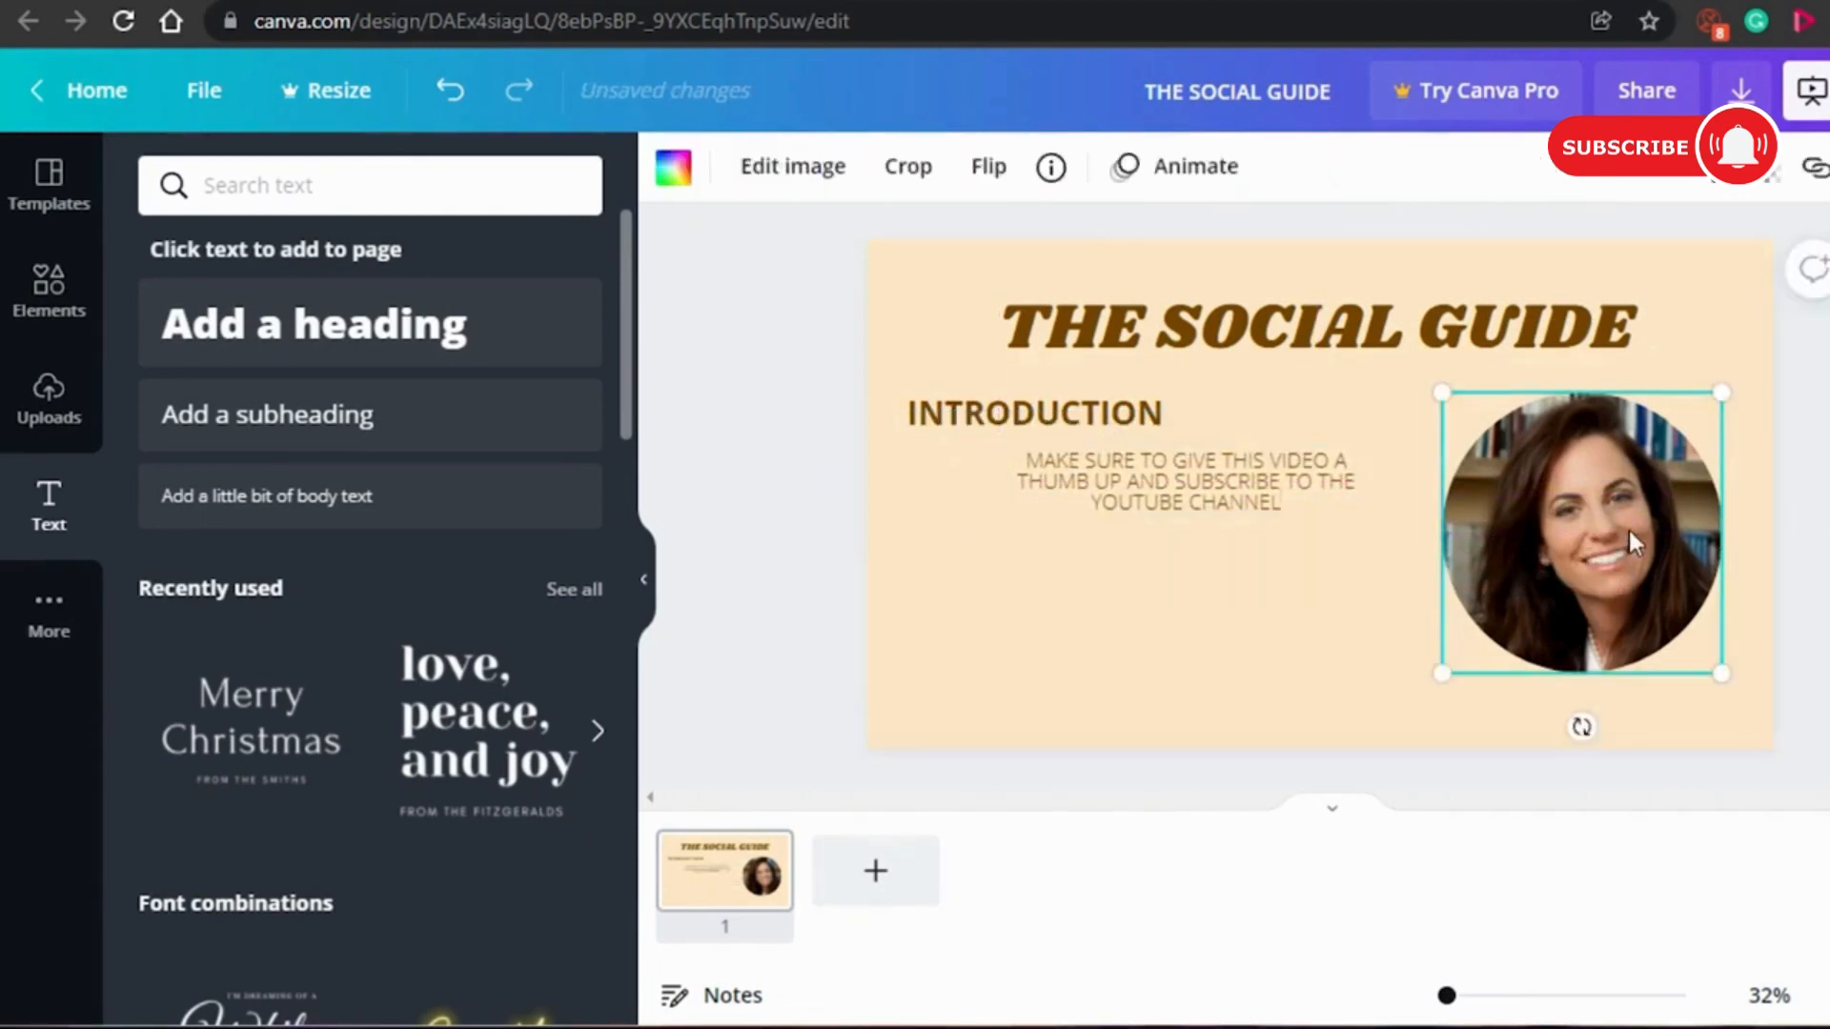
{"action": "left_click_drag", "start_coordinate": [1422, 684], "coordinate": [1415, 690]}
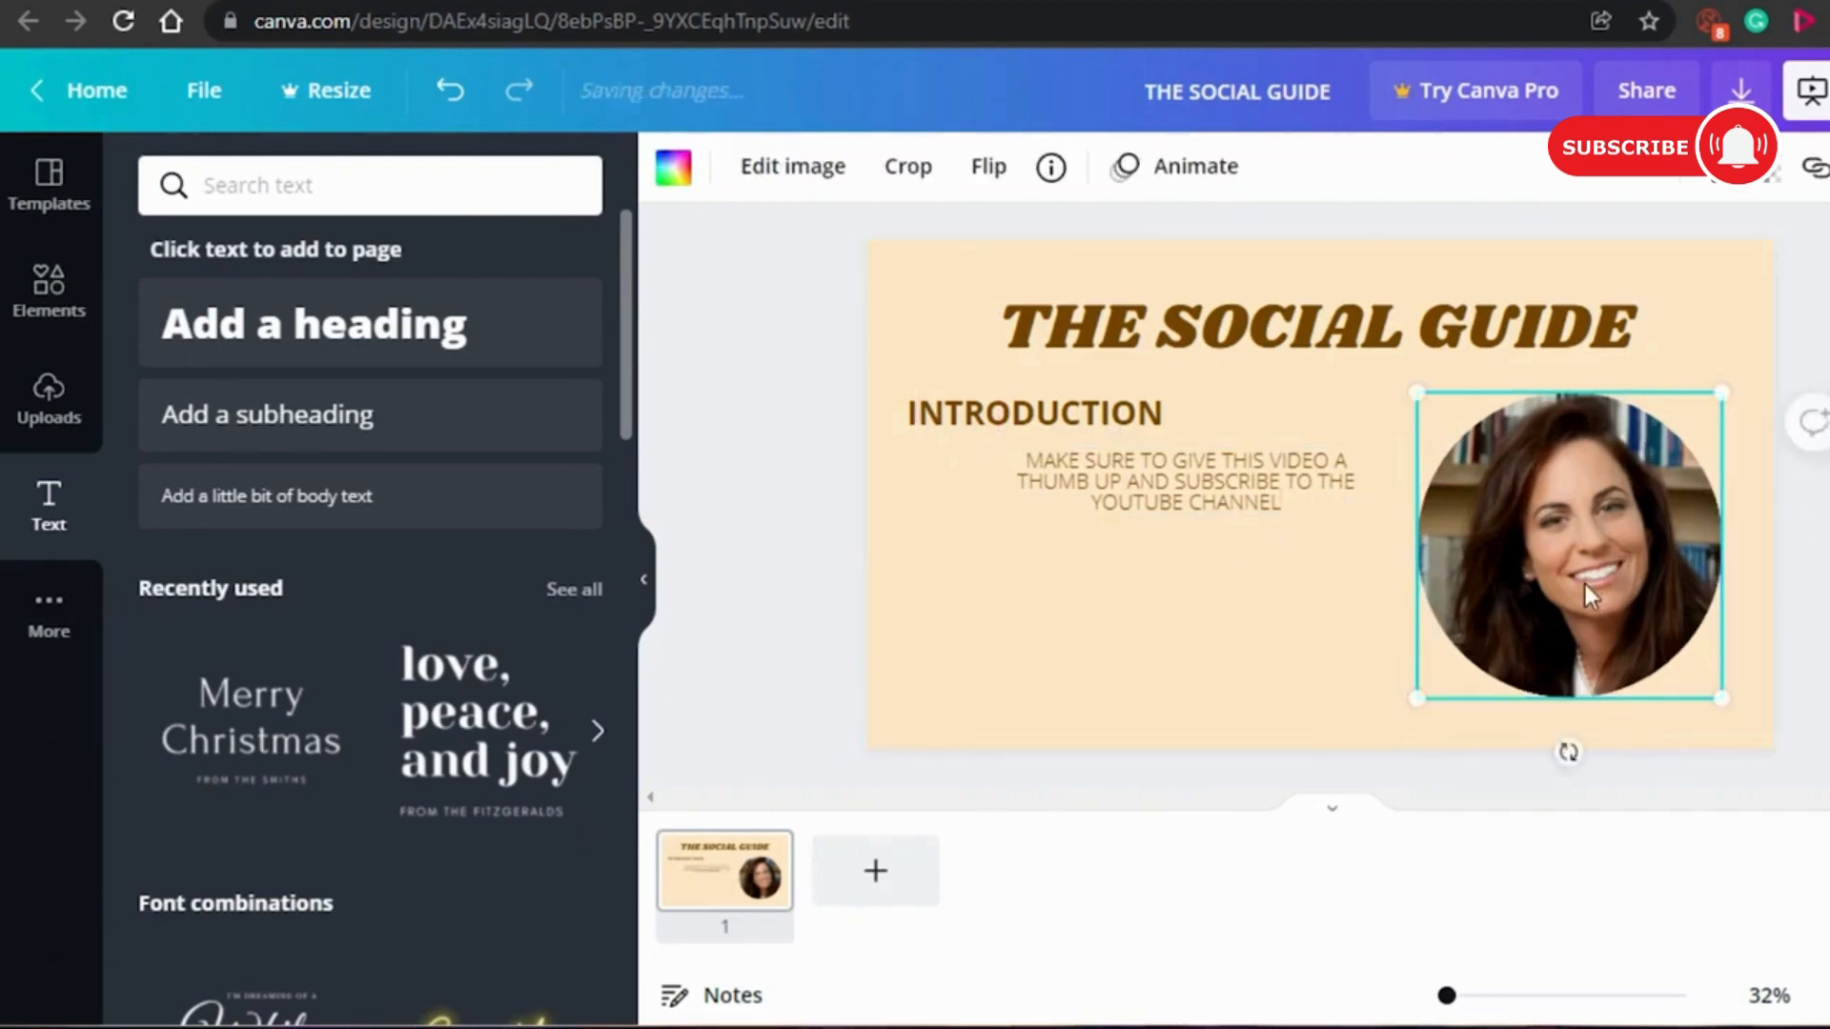
{"action": "left_click_drag", "start_coordinate": [1586, 585], "coordinate": [1595, 582]}
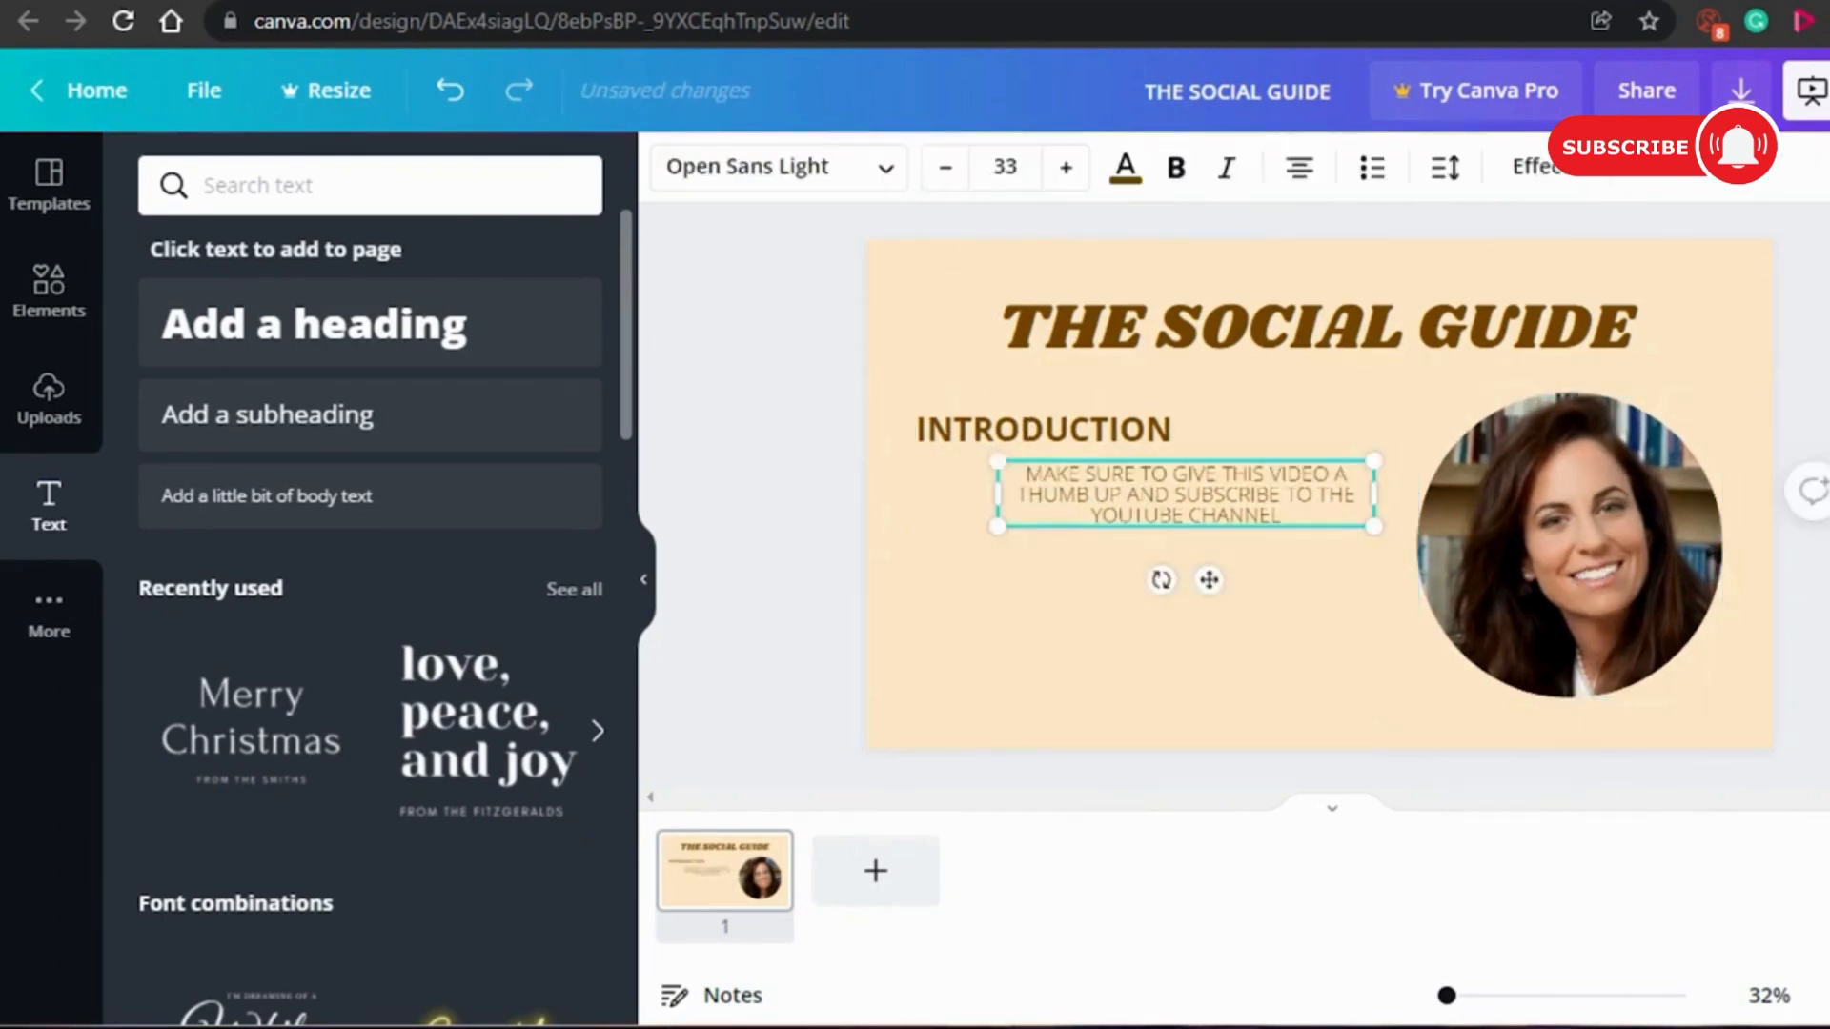
{"action": "left_click", "coordinate": [758, 597]}
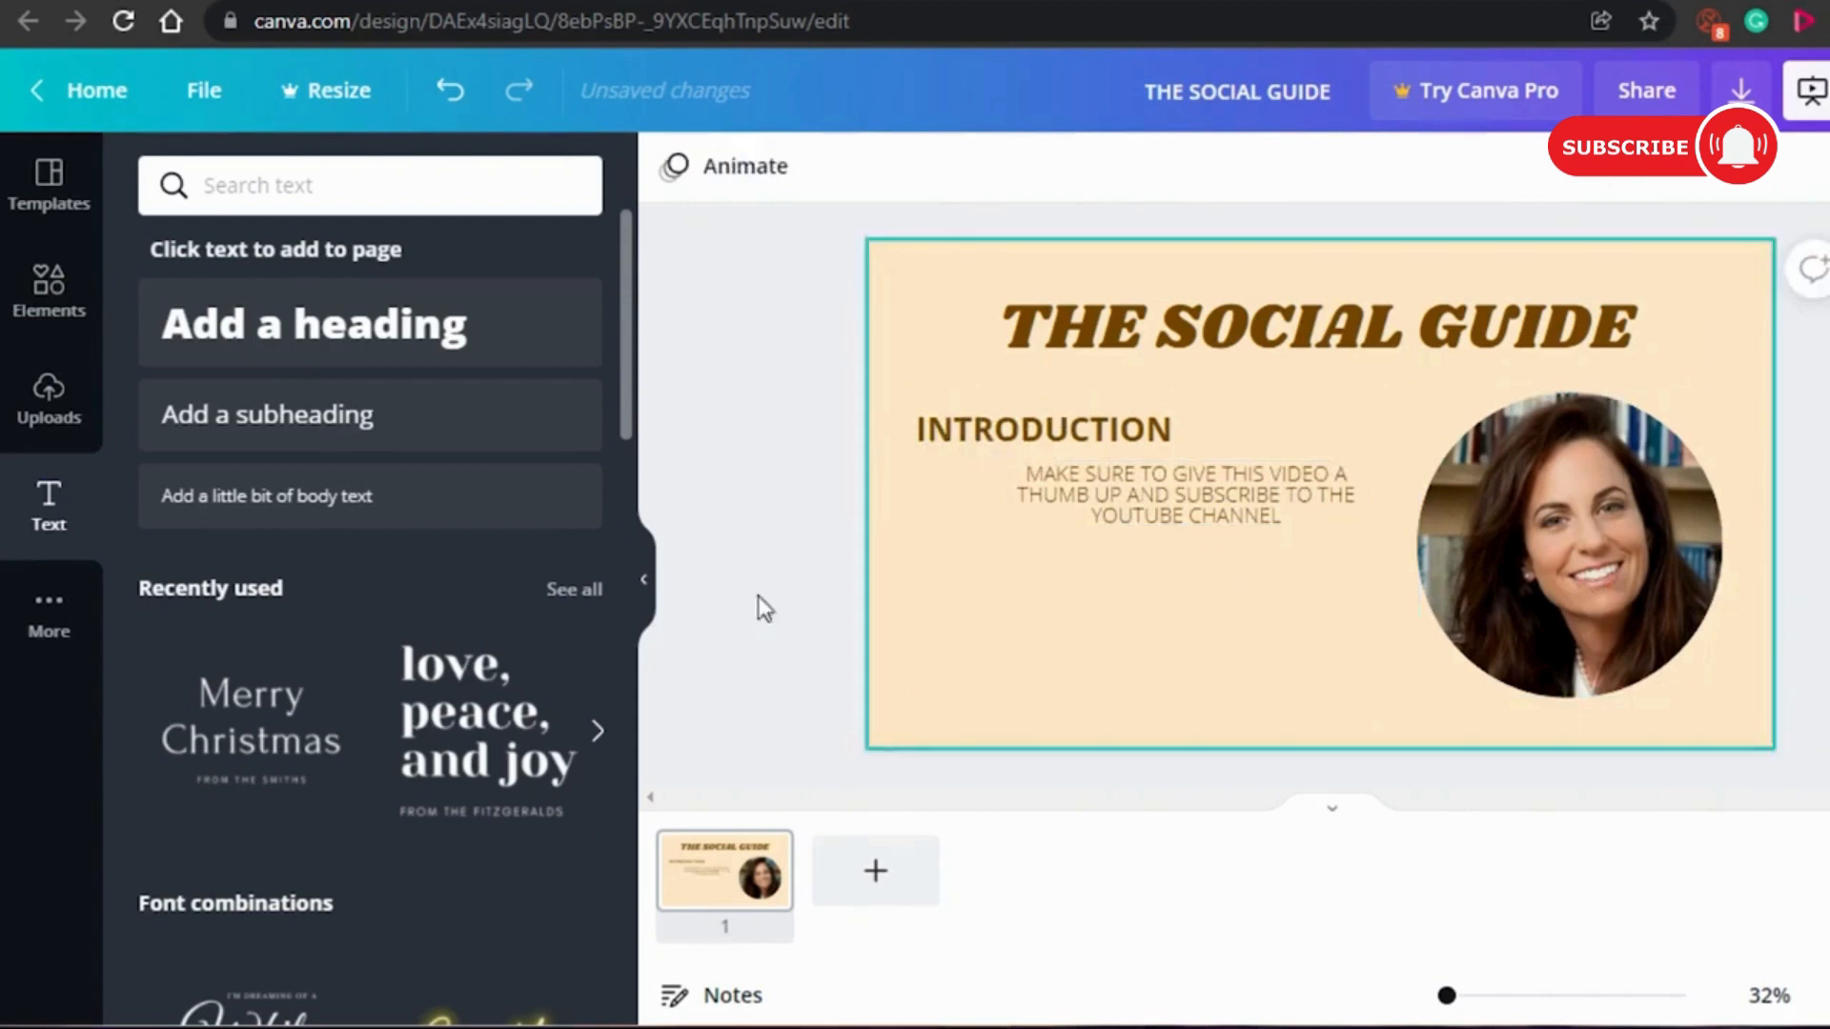
Change the font of the INTRODUCTION subheading and the body text below it to Shrikhand.
{"action": "left_click", "coordinate": [1062, 421]}
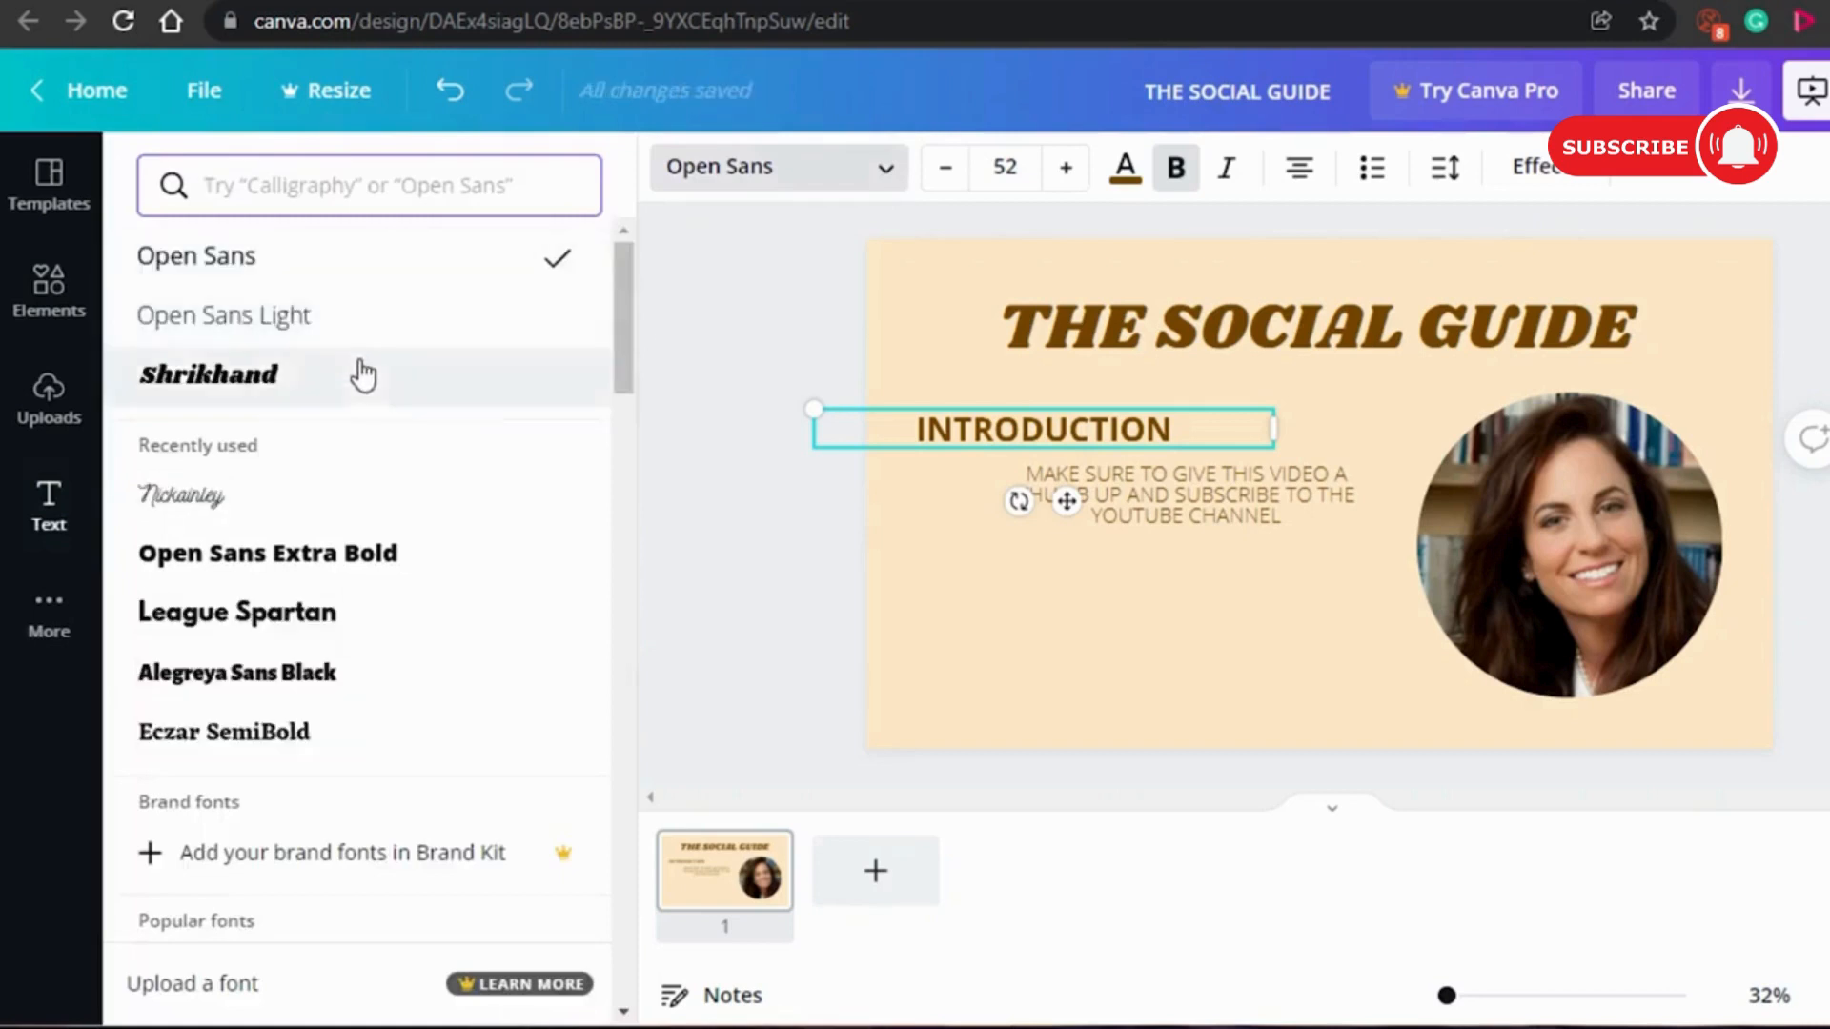
{"action": "left_click", "coordinate": [363, 376]}
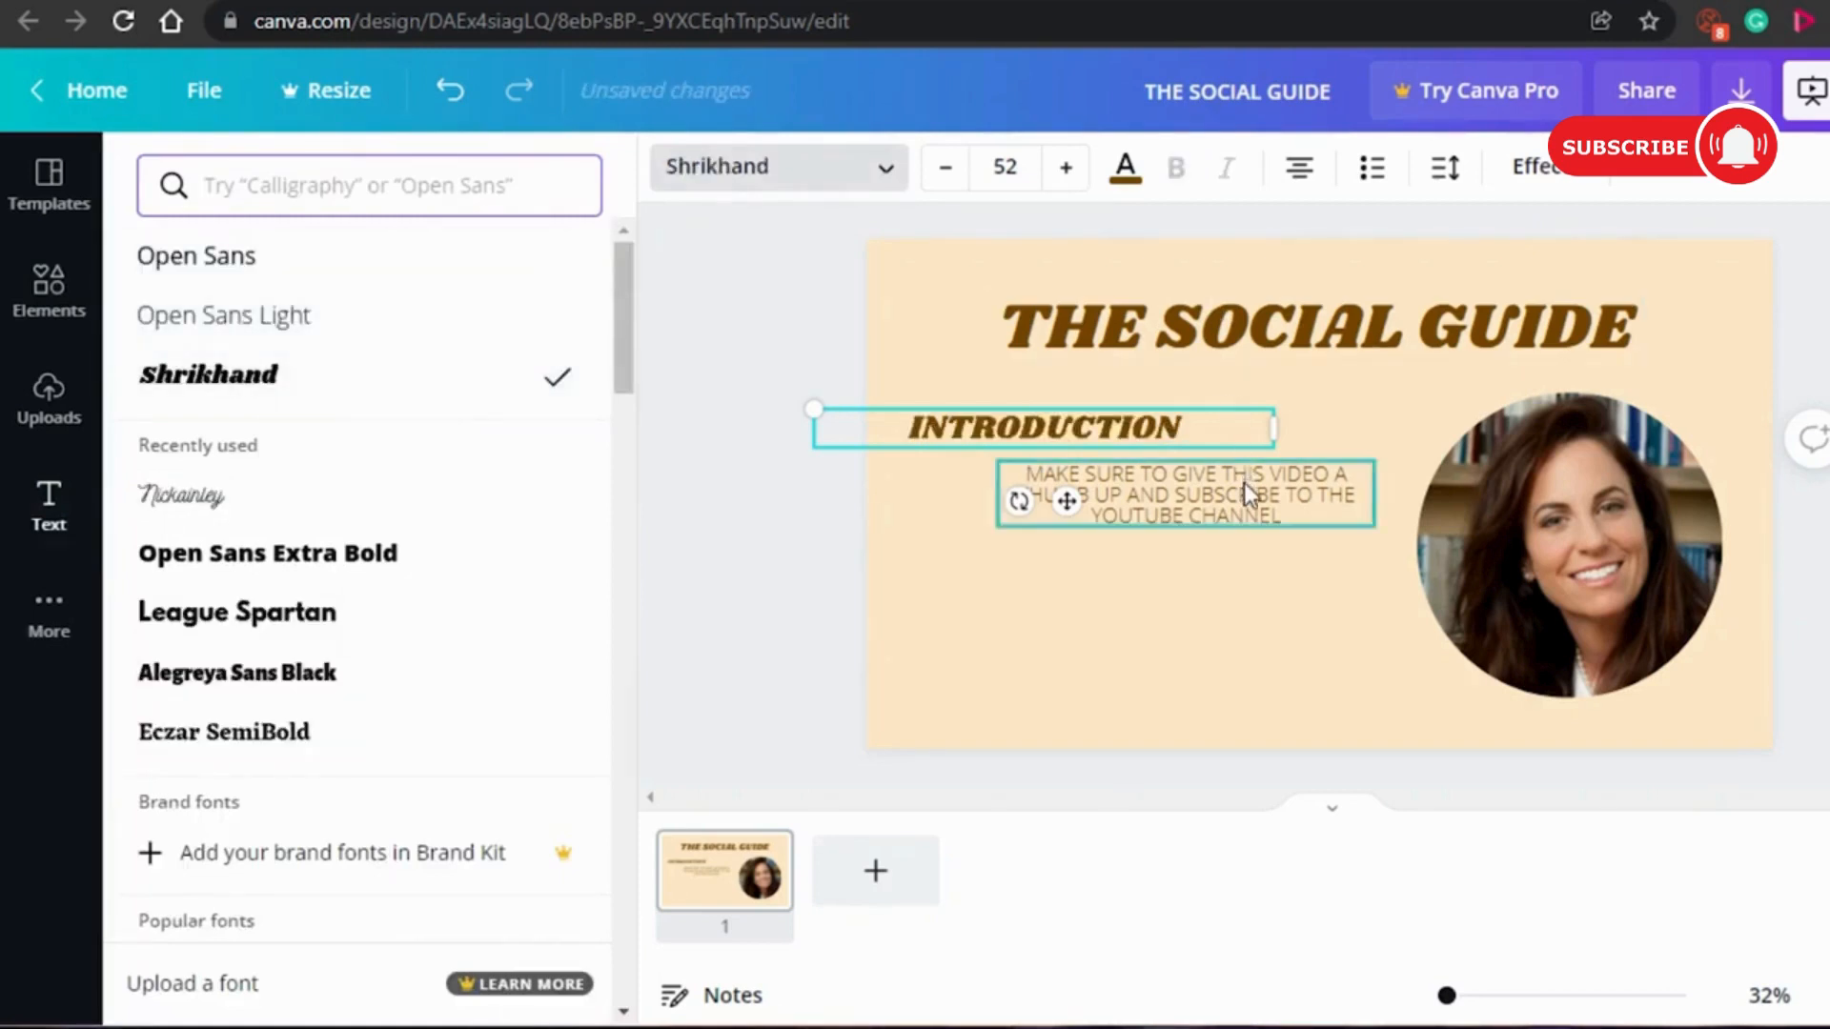
{"action": "left_click", "coordinate": [1243, 482]}
{"action": "left_click", "coordinate": [362, 371]}
{"action": "left_click", "coordinate": [1214, 606]}
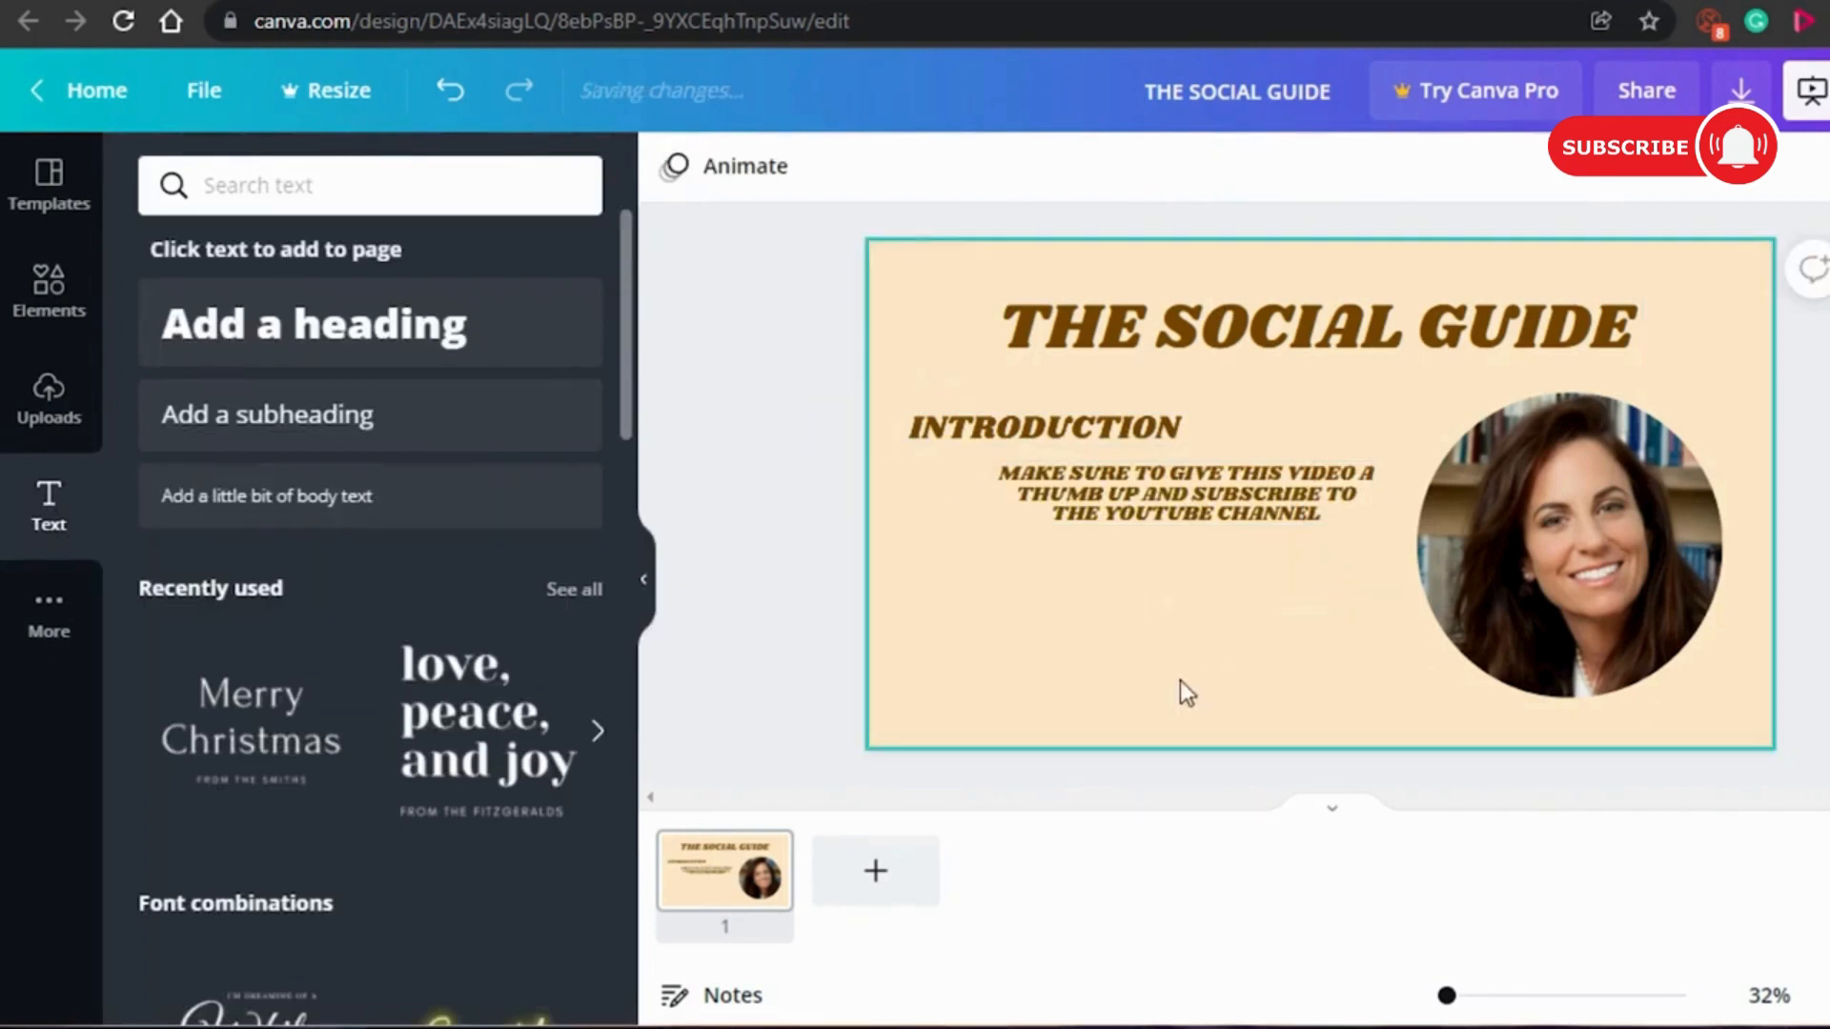
Insert a dotted line from the Lines & Shapes elements onto the page.
{"action": "left_click", "coordinate": [84, 303]}
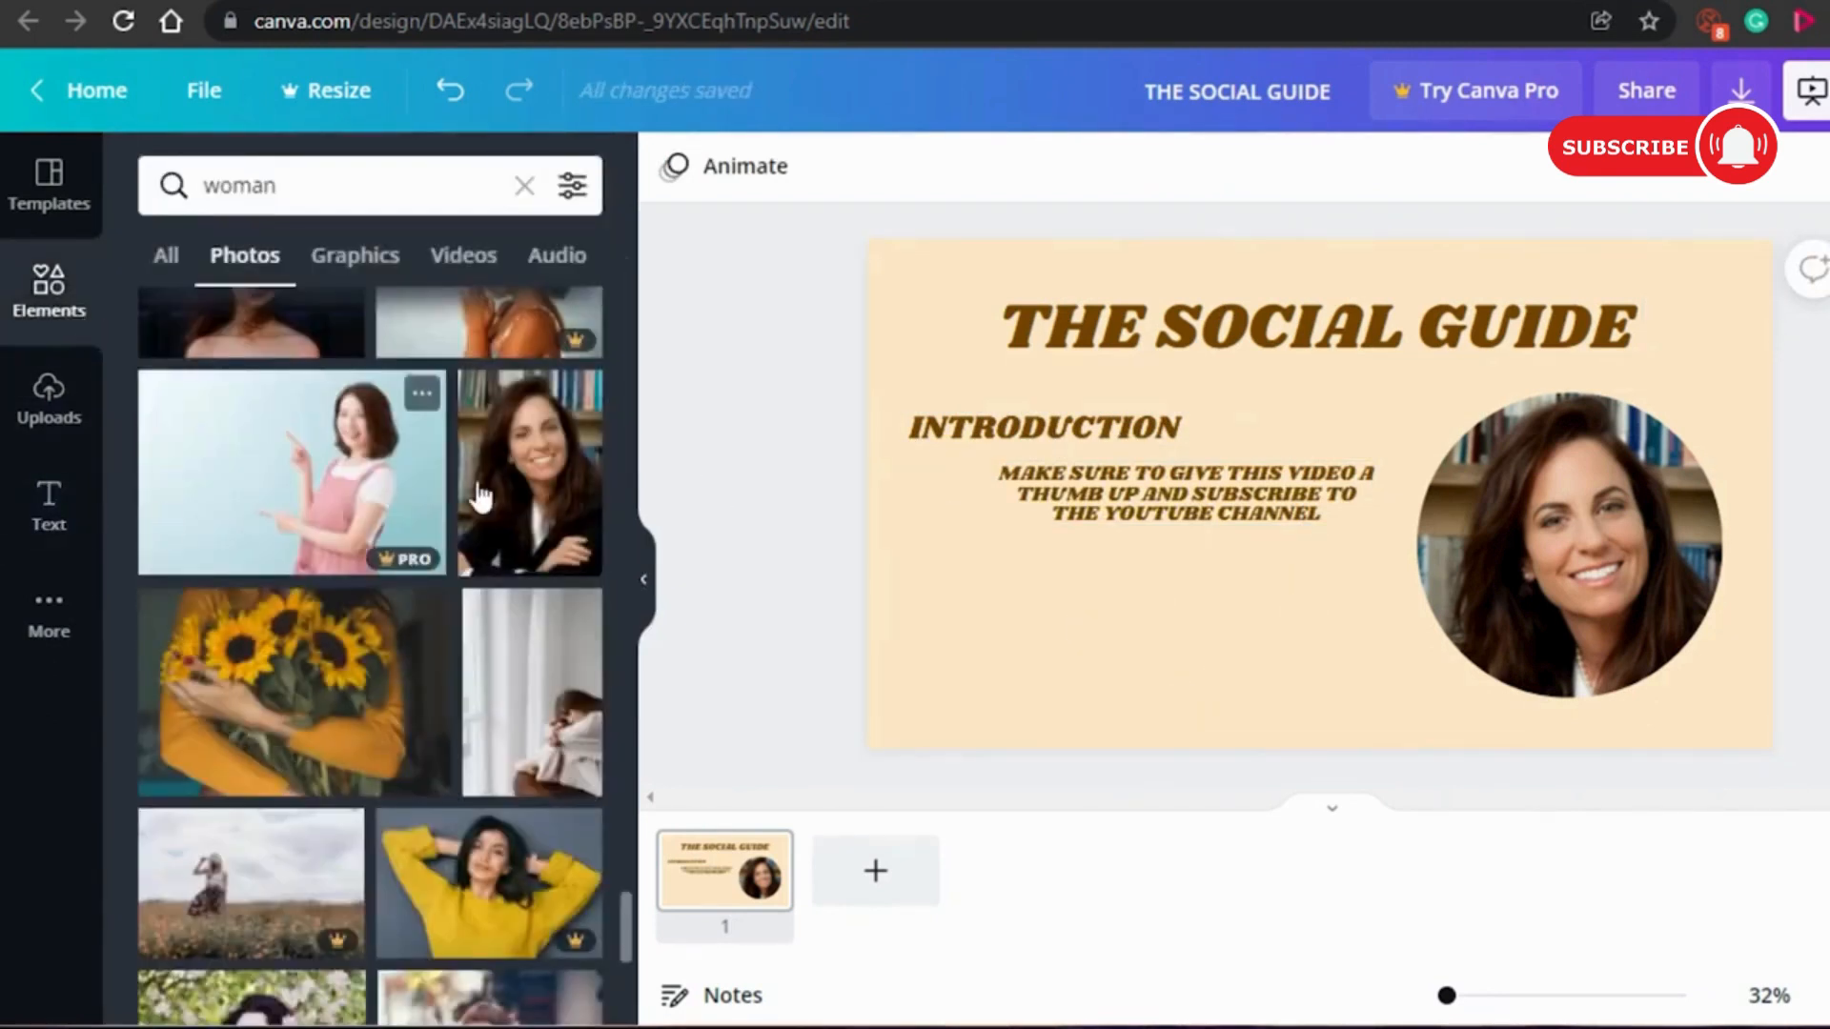
{"action": "left_click", "coordinate": [57, 283]}
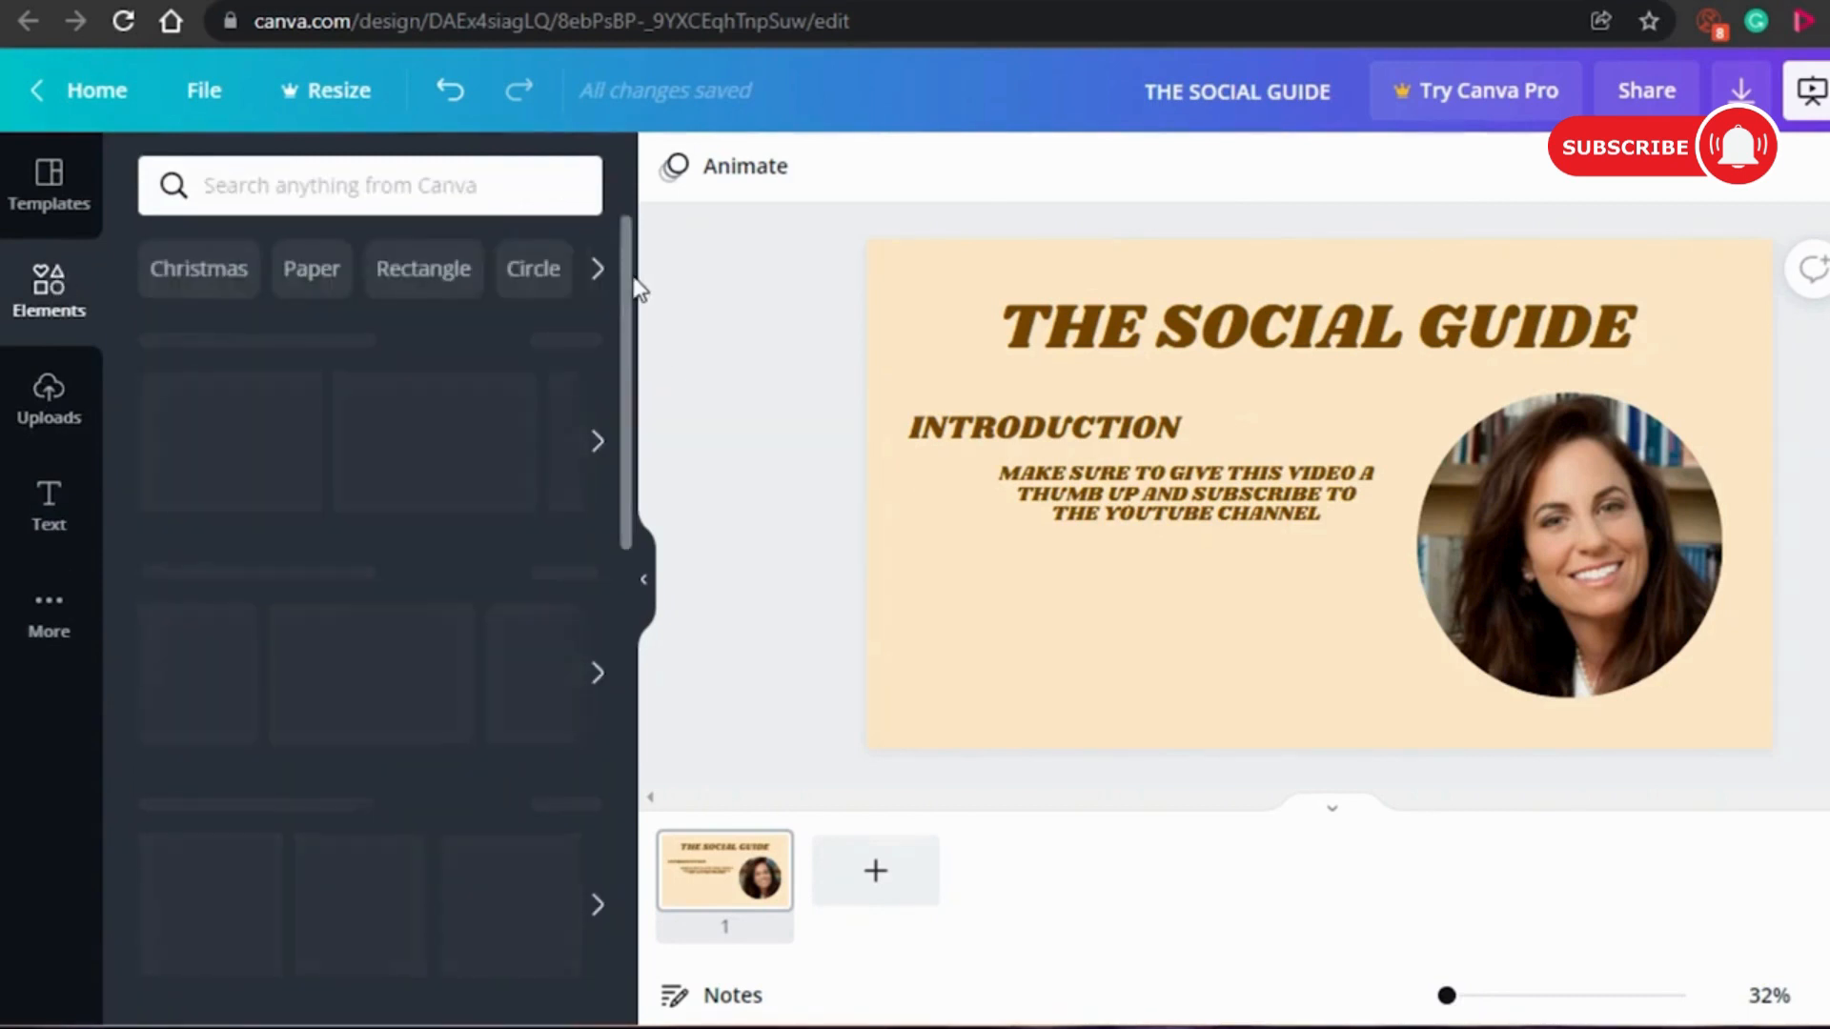
{"action": "mouse_move", "coordinate": [626, 276]}
{"action": "left_mouse_down"}
{"action": "mouse_move", "coordinate": [620, 360]}
{"action": "mouse_move", "coordinate": [623, 297]}
{"action": "left_mouse_up"}
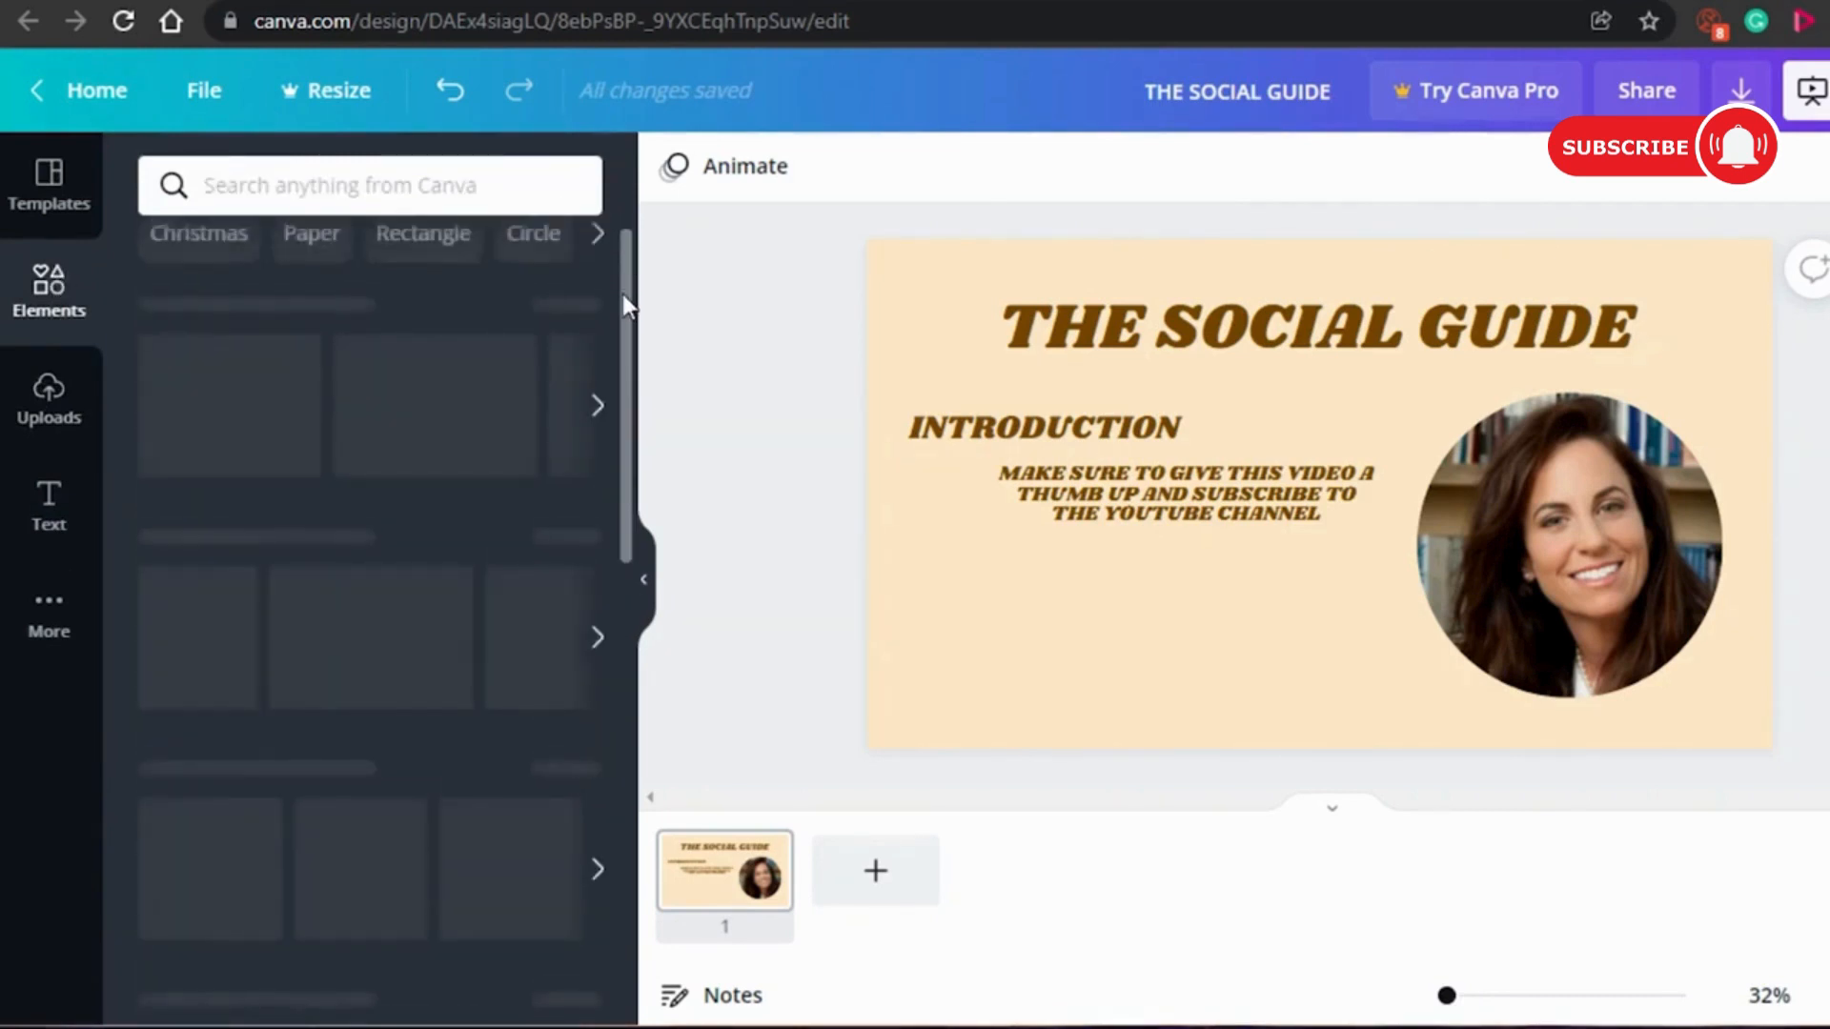
{"action": "scroll", "coordinate": [623, 296], "scroll_direction": "down", "scroll_amount": 1}
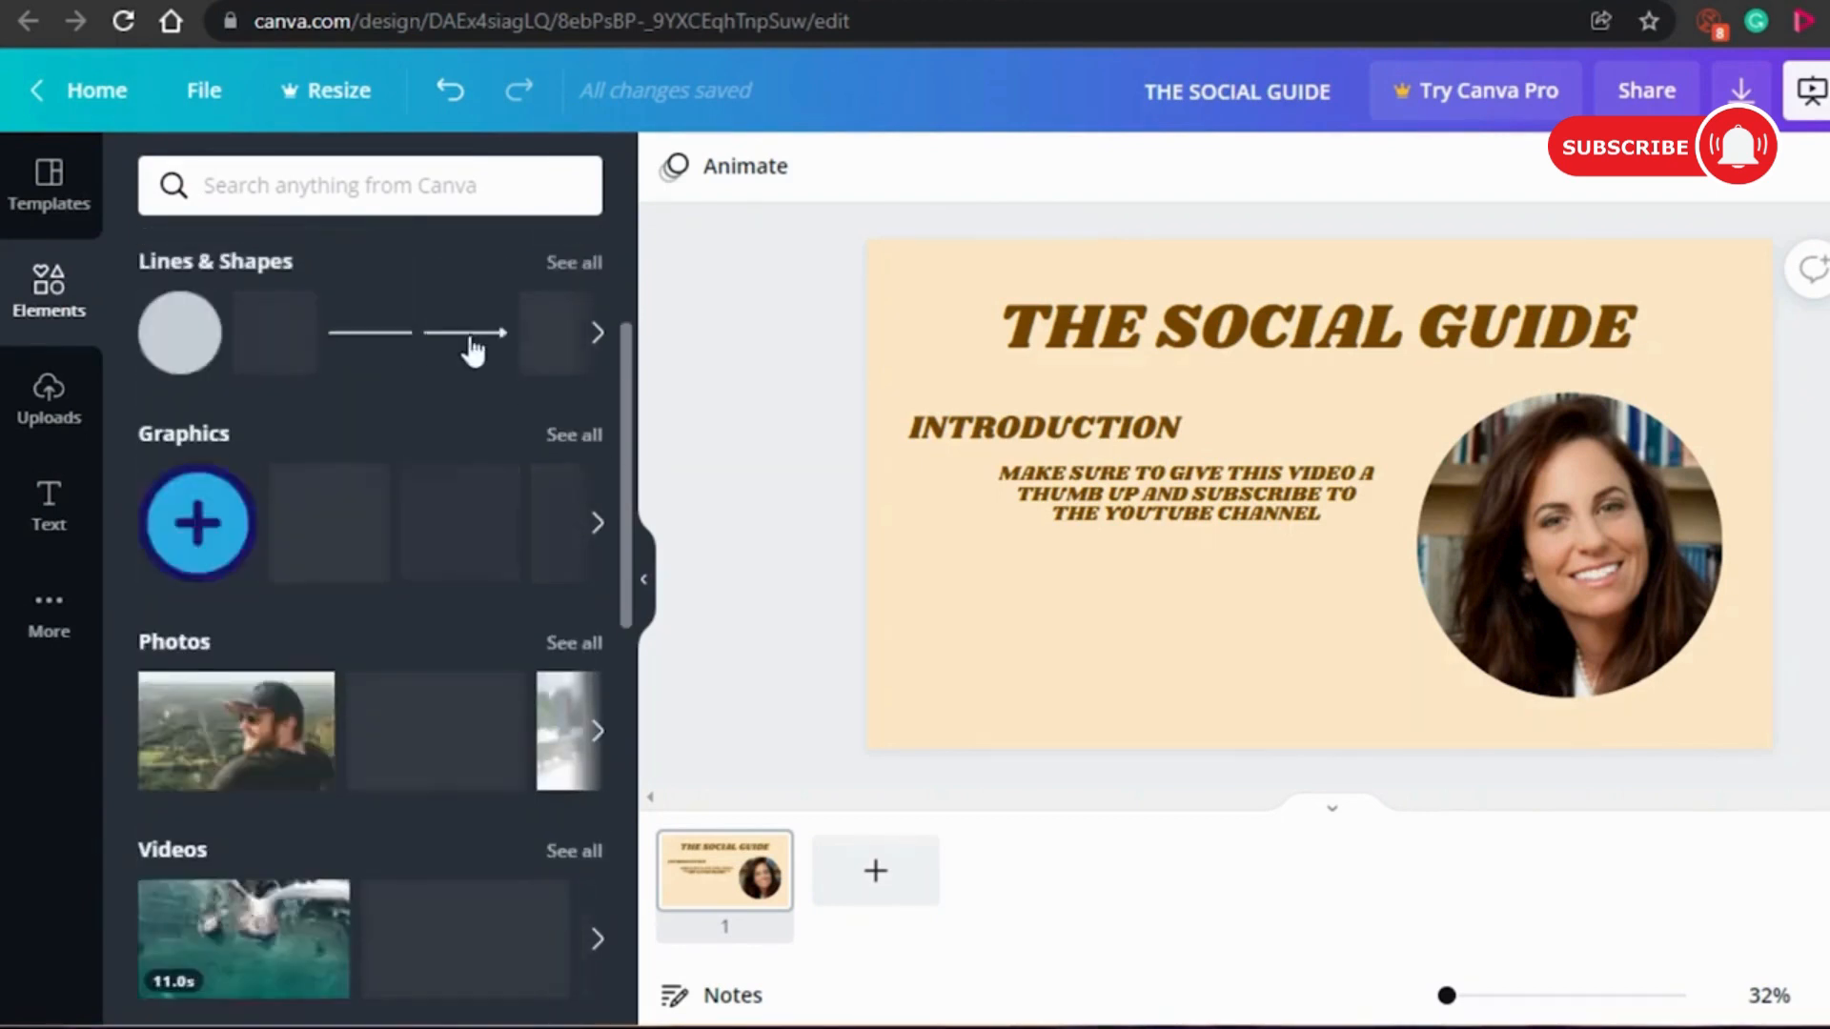
{"action": "left_click", "coordinate": [574, 262]}
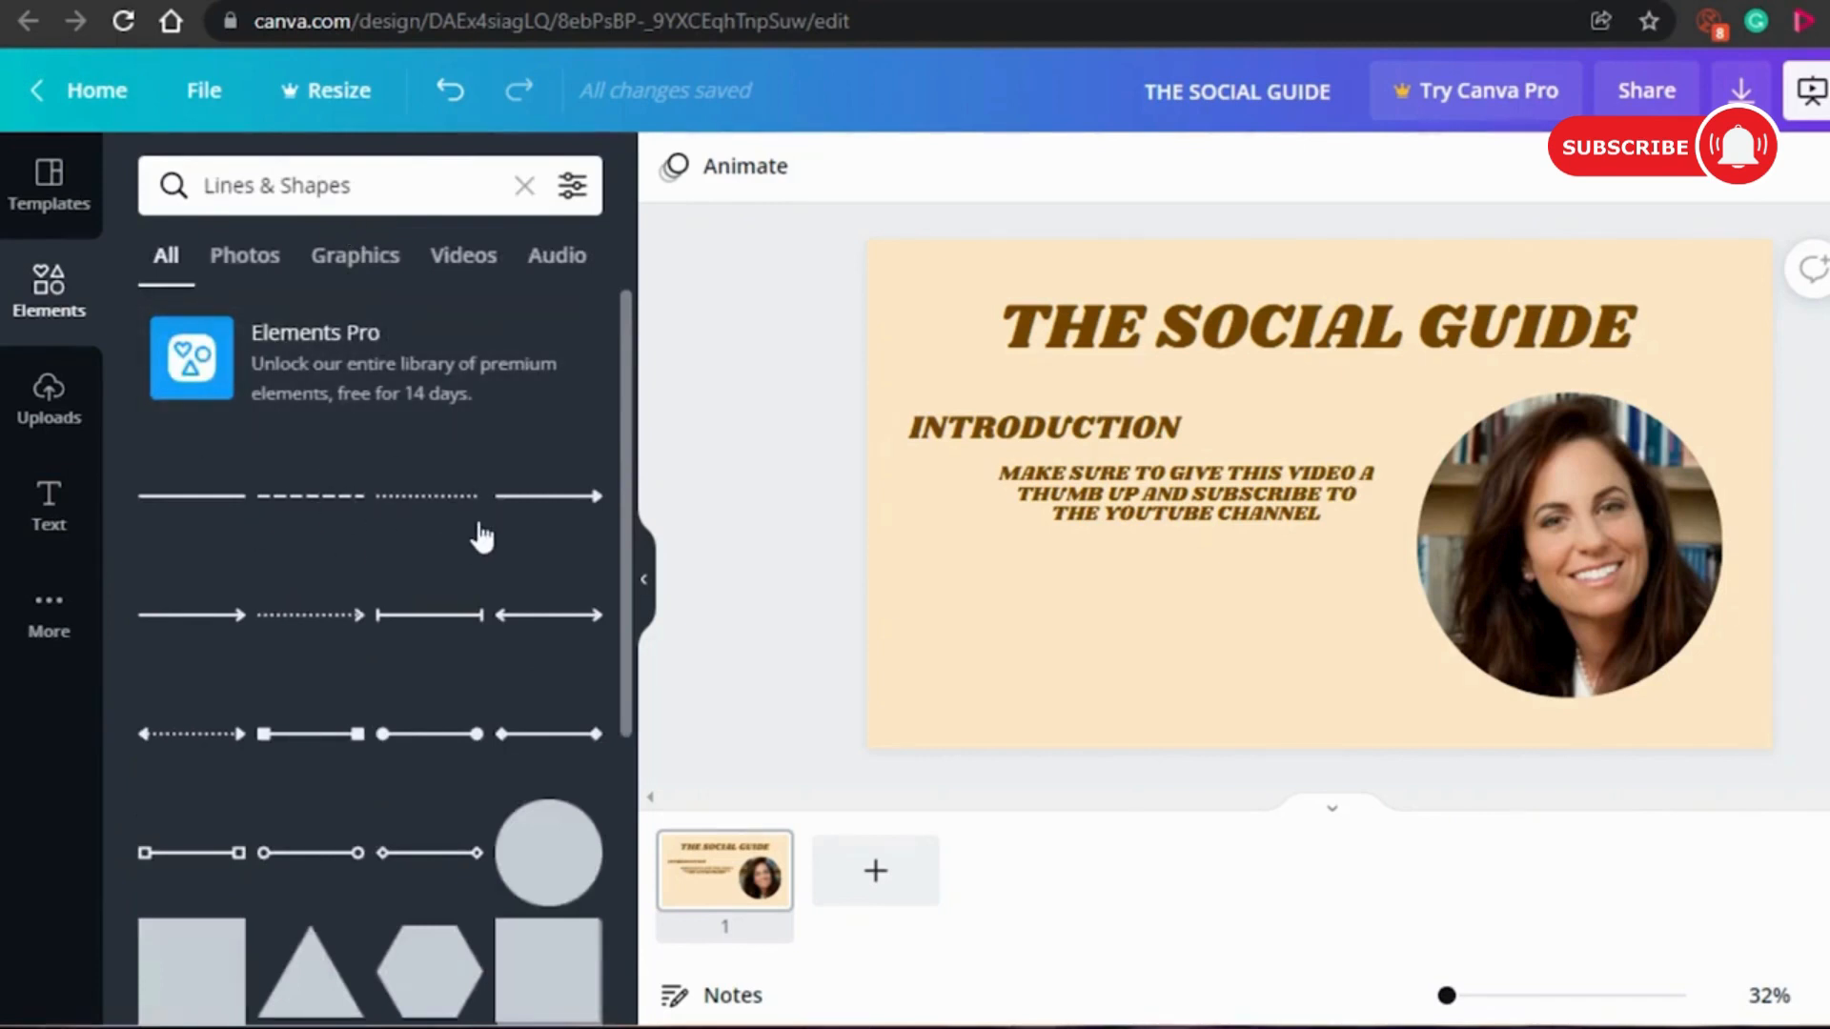
{"action": "left_click", "coordinate": [441, 512]}
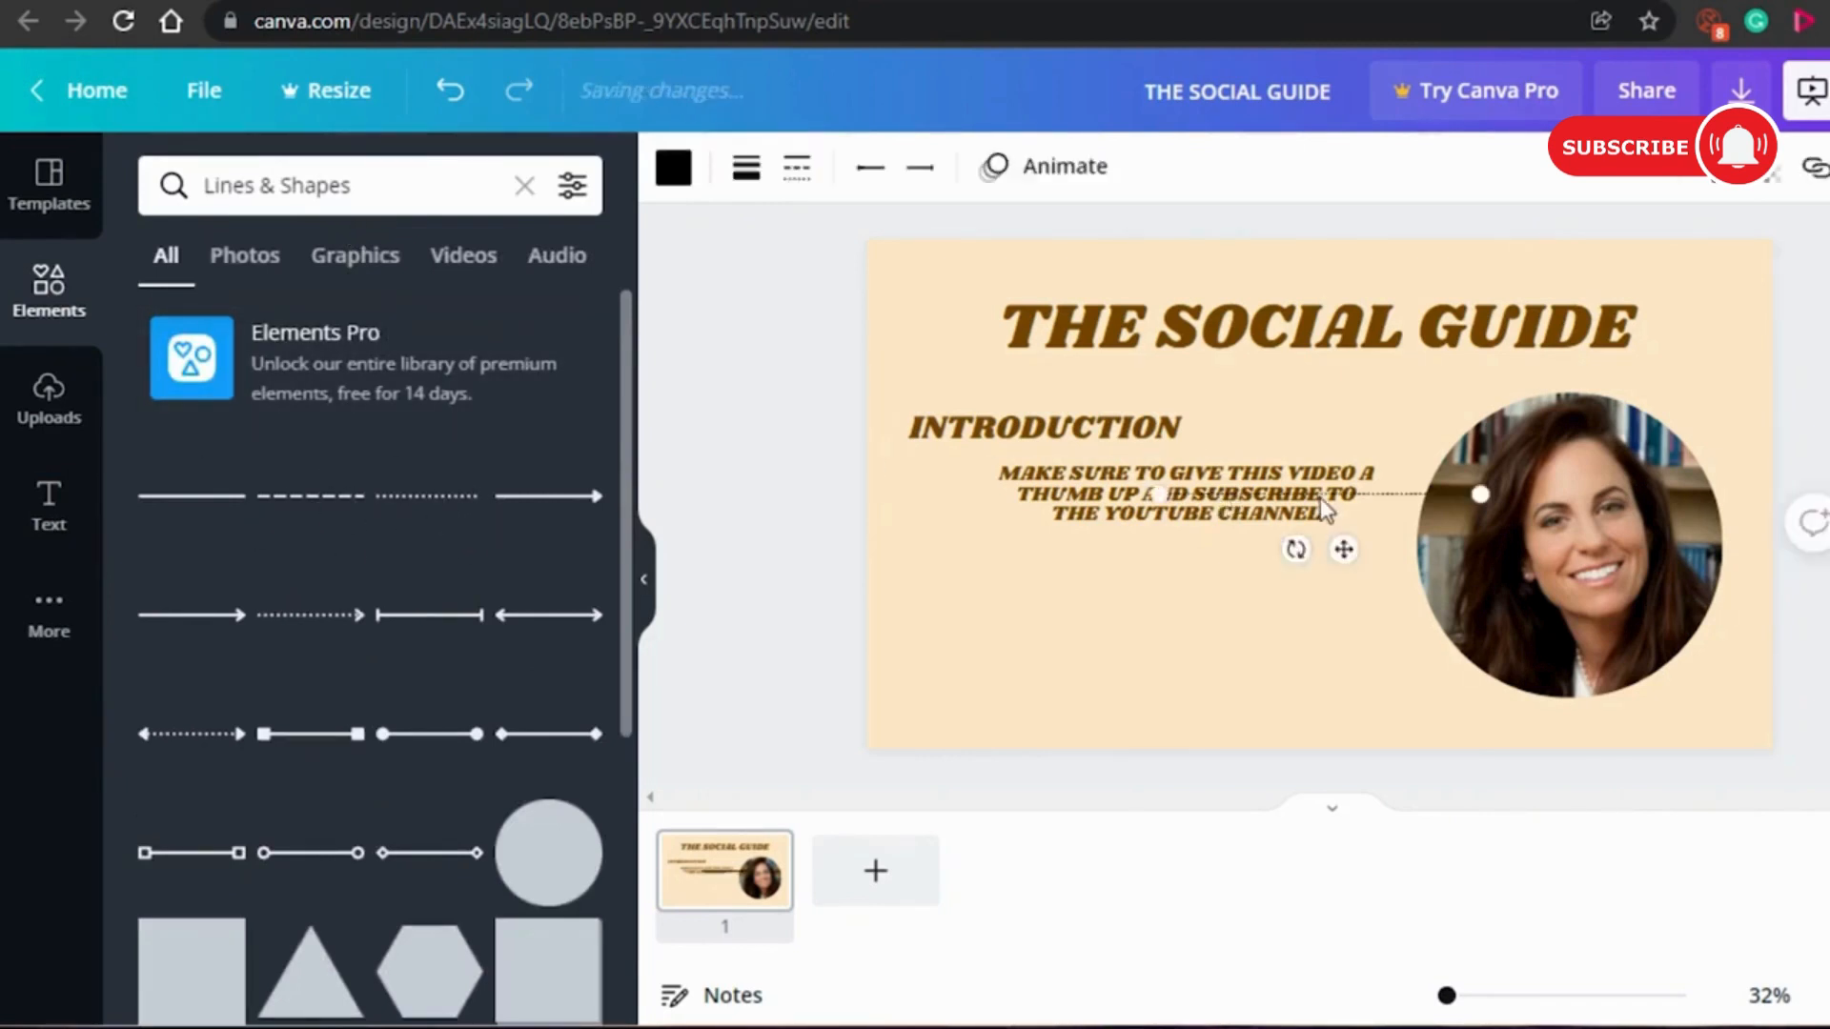
Try the dotted line just below the body text, and undo that placement.
{"action": "left_click_drag", "start_coordinate": [1344, 549], "coordinate": [1192, 604]}
{"action": "left_click", "coordinate": [1191, 607]}
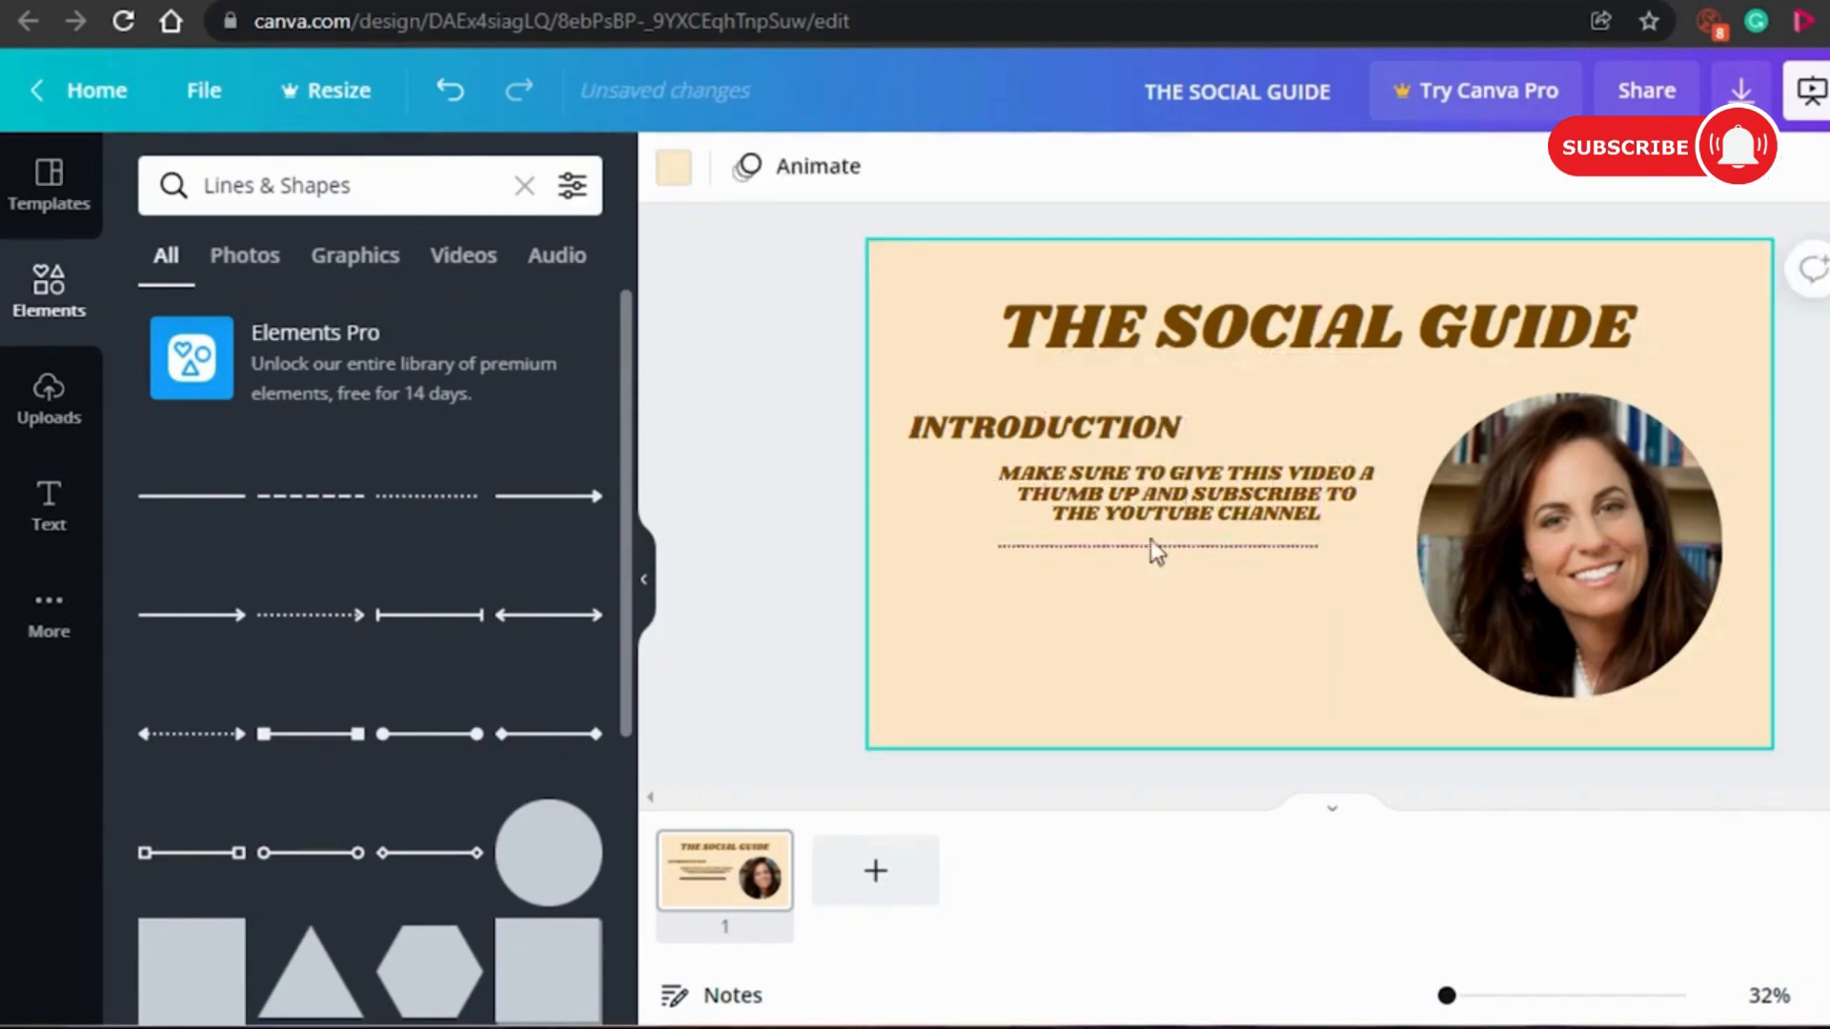
{"action": "key", "text": "ctrl+z"}
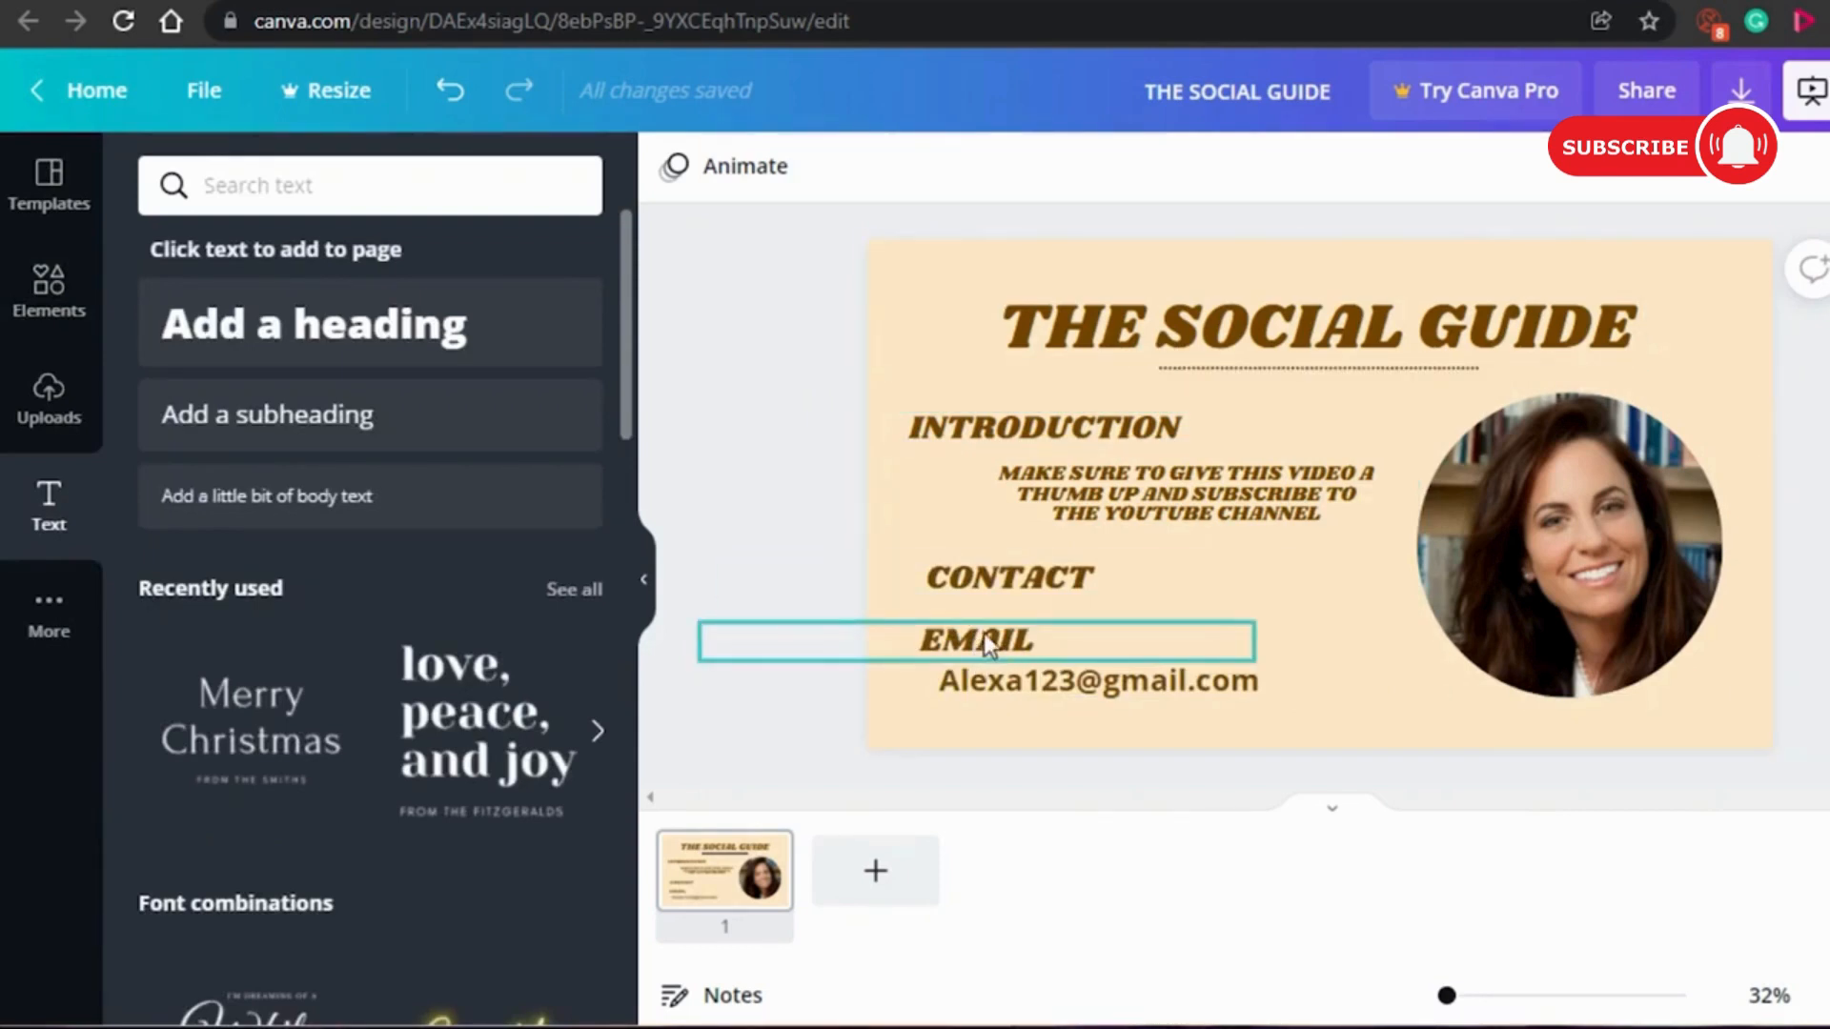
Nudge the EMAIL subheading slightly to the right so it lines up with the CONTACT subheading.
{"action": "left_click_drag", "start_coordinate": [984, 633], "coordinate": [995, 633]}
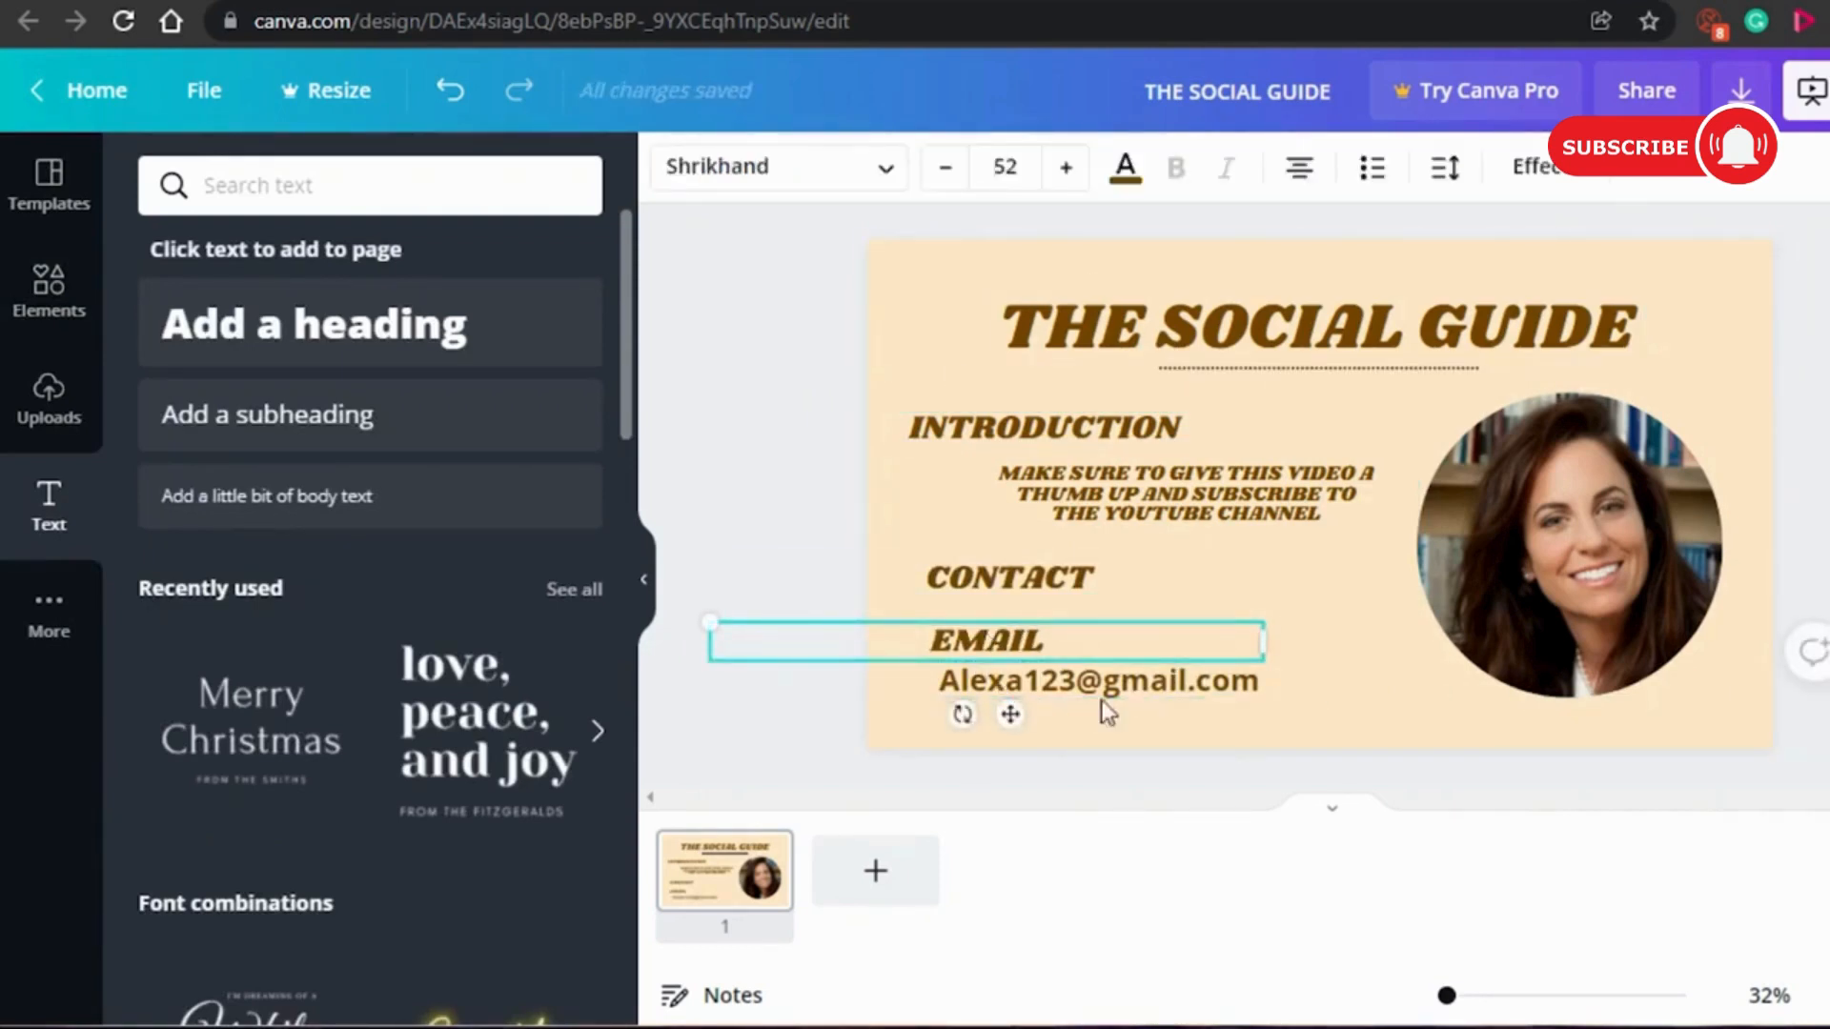
{"action": "left_click", "coordinate": [1646, 333]}
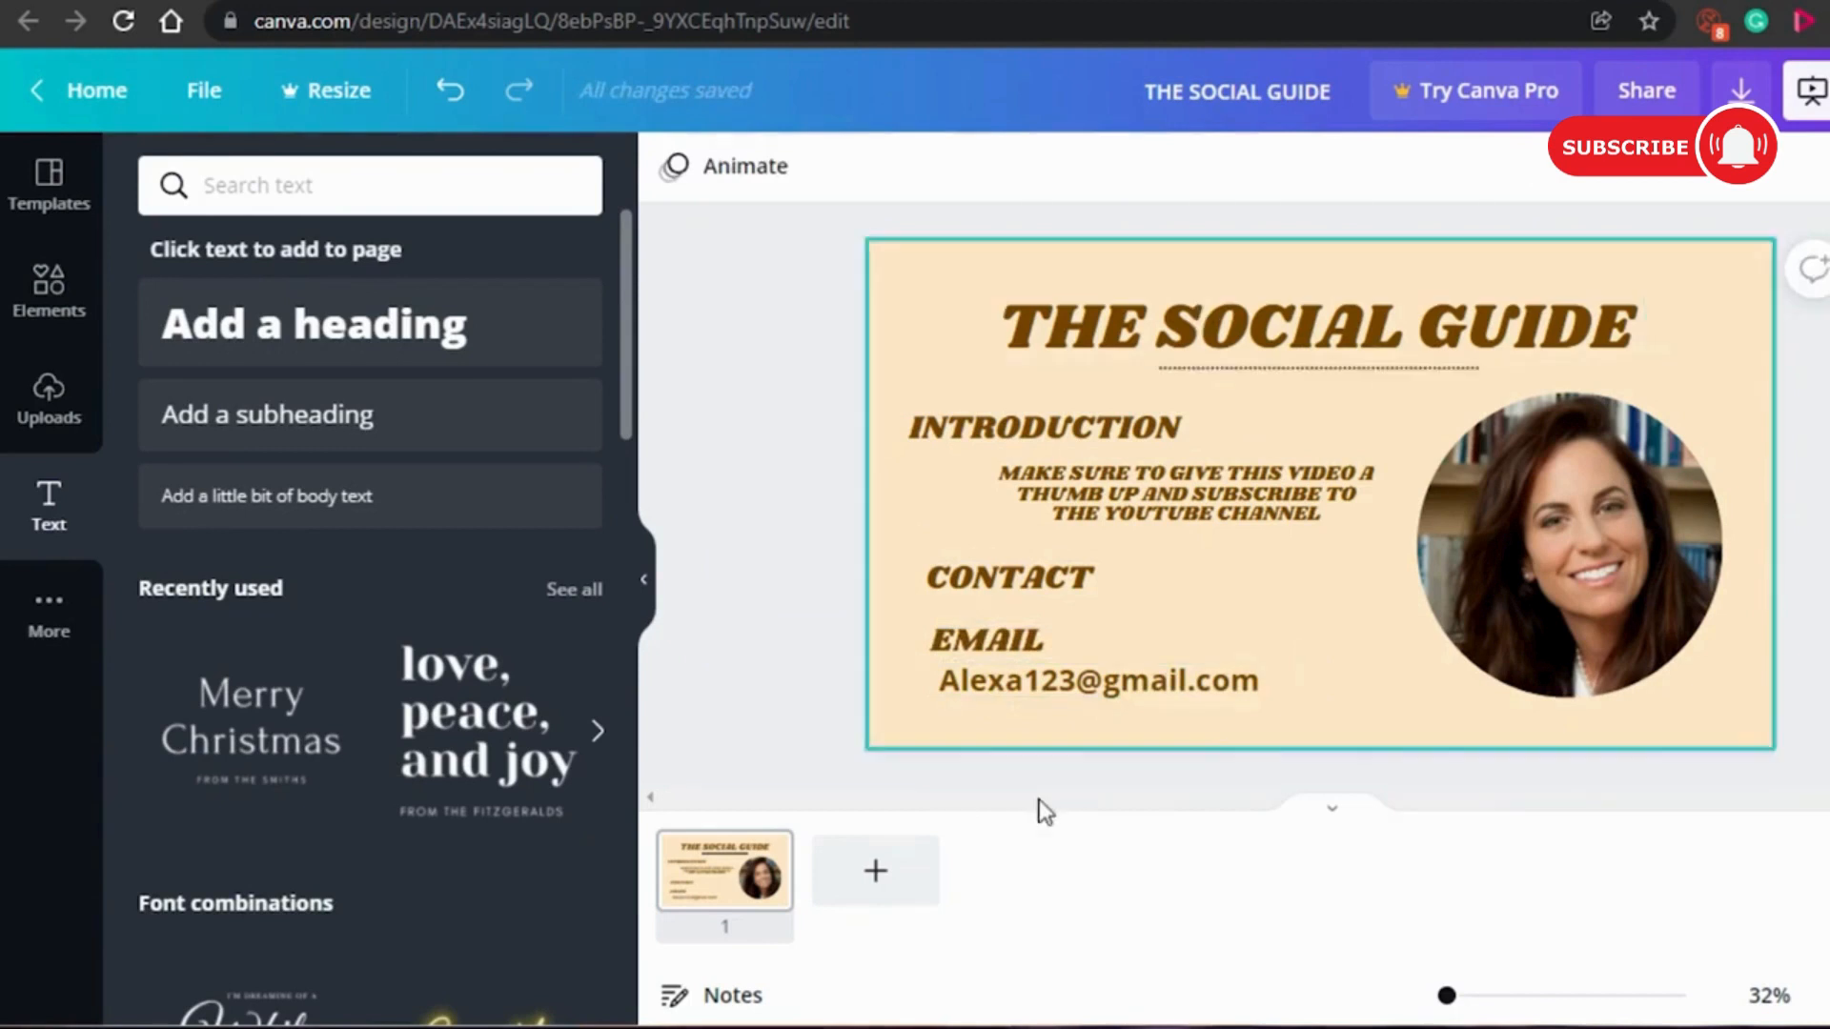
{"action": "left_click_drag", "start_coordinate": [1606, 543], "coordinate": [1646, 547]}
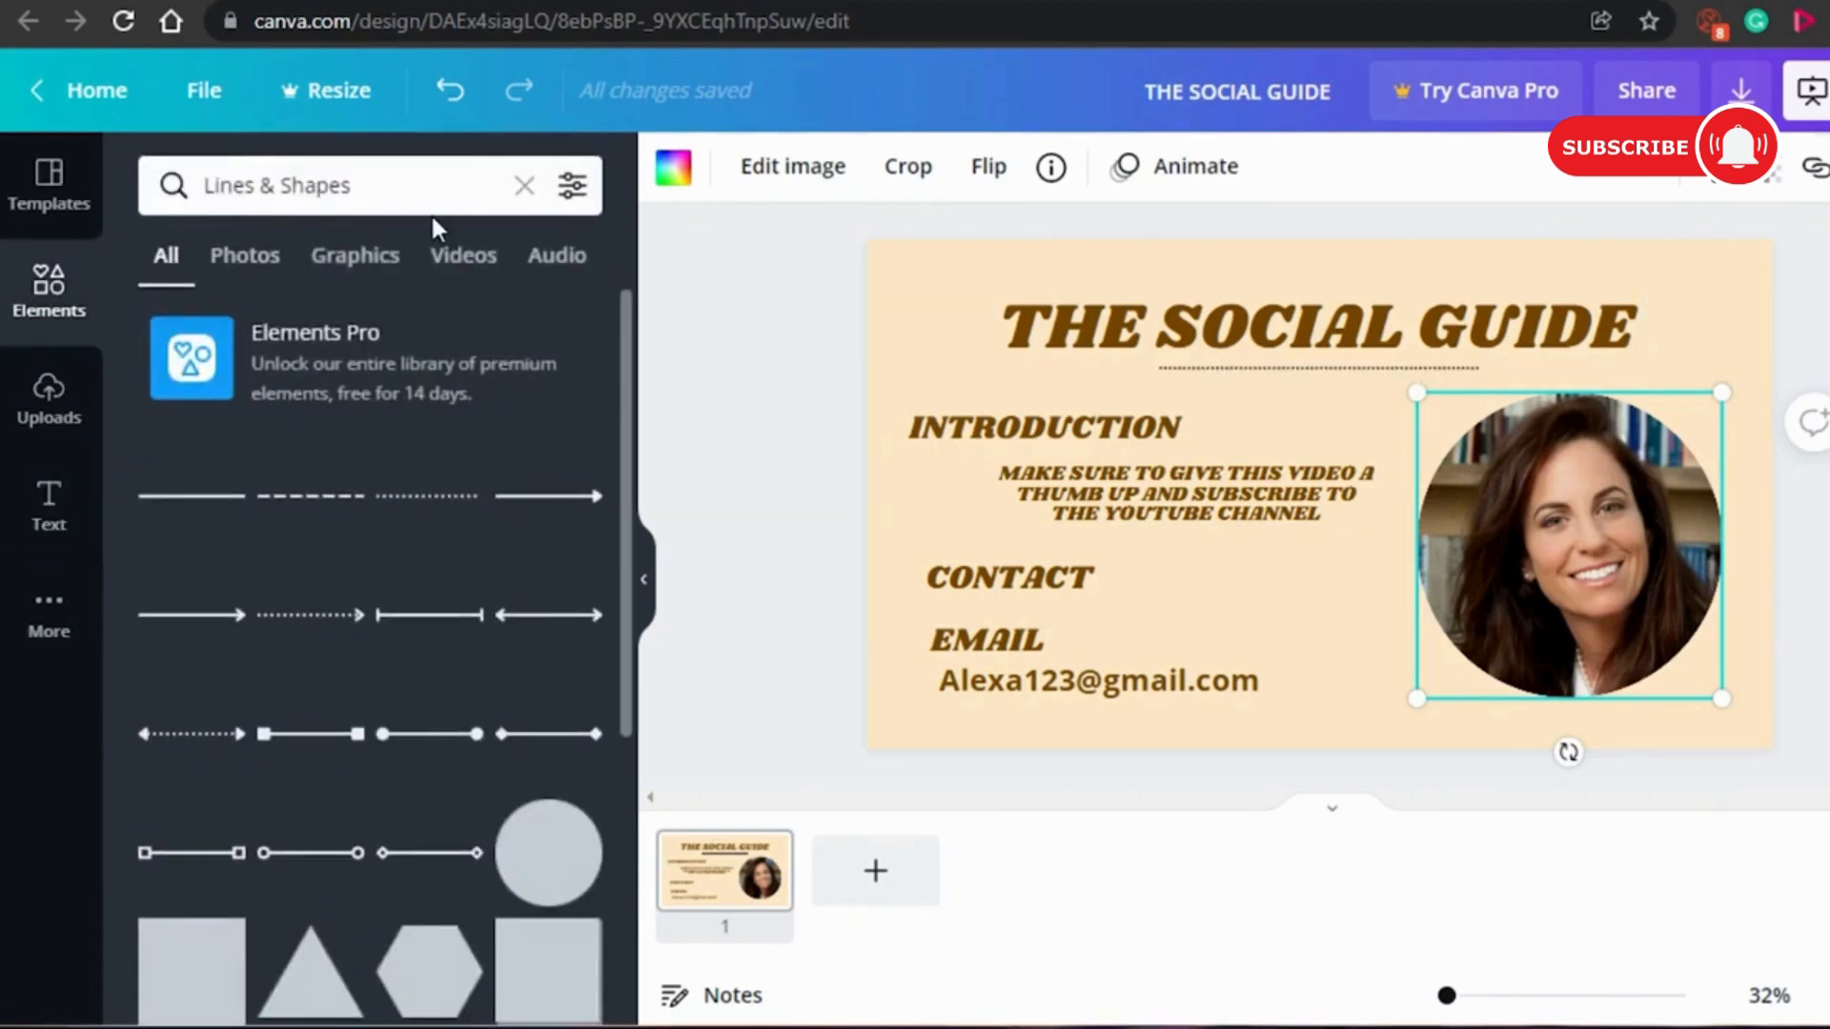
Clear the "Lines & Shapes" search and look through the element categories down to the charts, frames and grids.
{"action": "left_click", "coordinate": [432, 186]}
{"action": "key", "text": "BackSpace"}
{"action": "key", "text": "BackSpace"}
{"action": "key", "text": "BackSpace"}
{"action": "key", "text": "BackSpace"}
{"action": "key", "text": "BackSpace"}
{"action": "key", "text": "BackSpace"}
{"action": "key", "text": "BackSpace"}
{"action": "key", "text": "BackSpace"}
{"action": "key", "text": "BackSpace"}
{"action": "key", "text": "BackSpace"}
{"action": "key", "text": "BackSpace"}
{"action": "key", "text": "BackSpace"}
{"action": "key", "text": "BackSpace"}
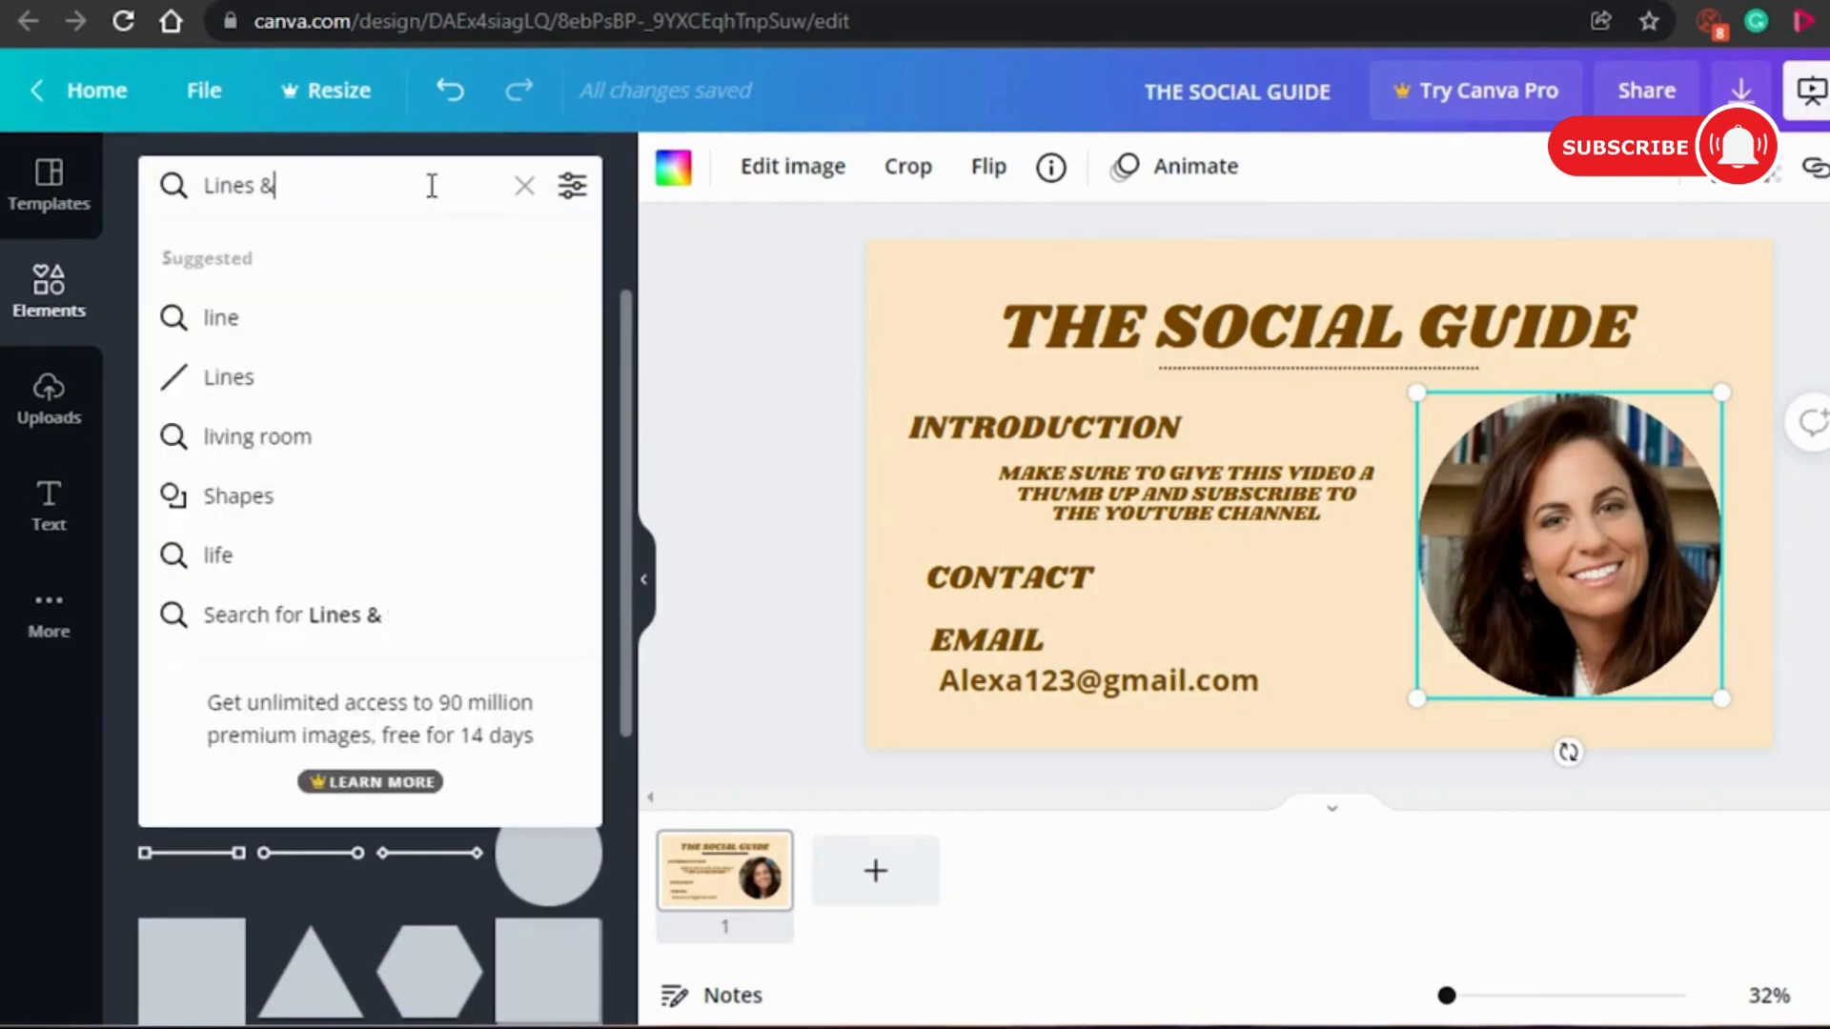
{"action": "left_click", "coordinate": [678, 298]}
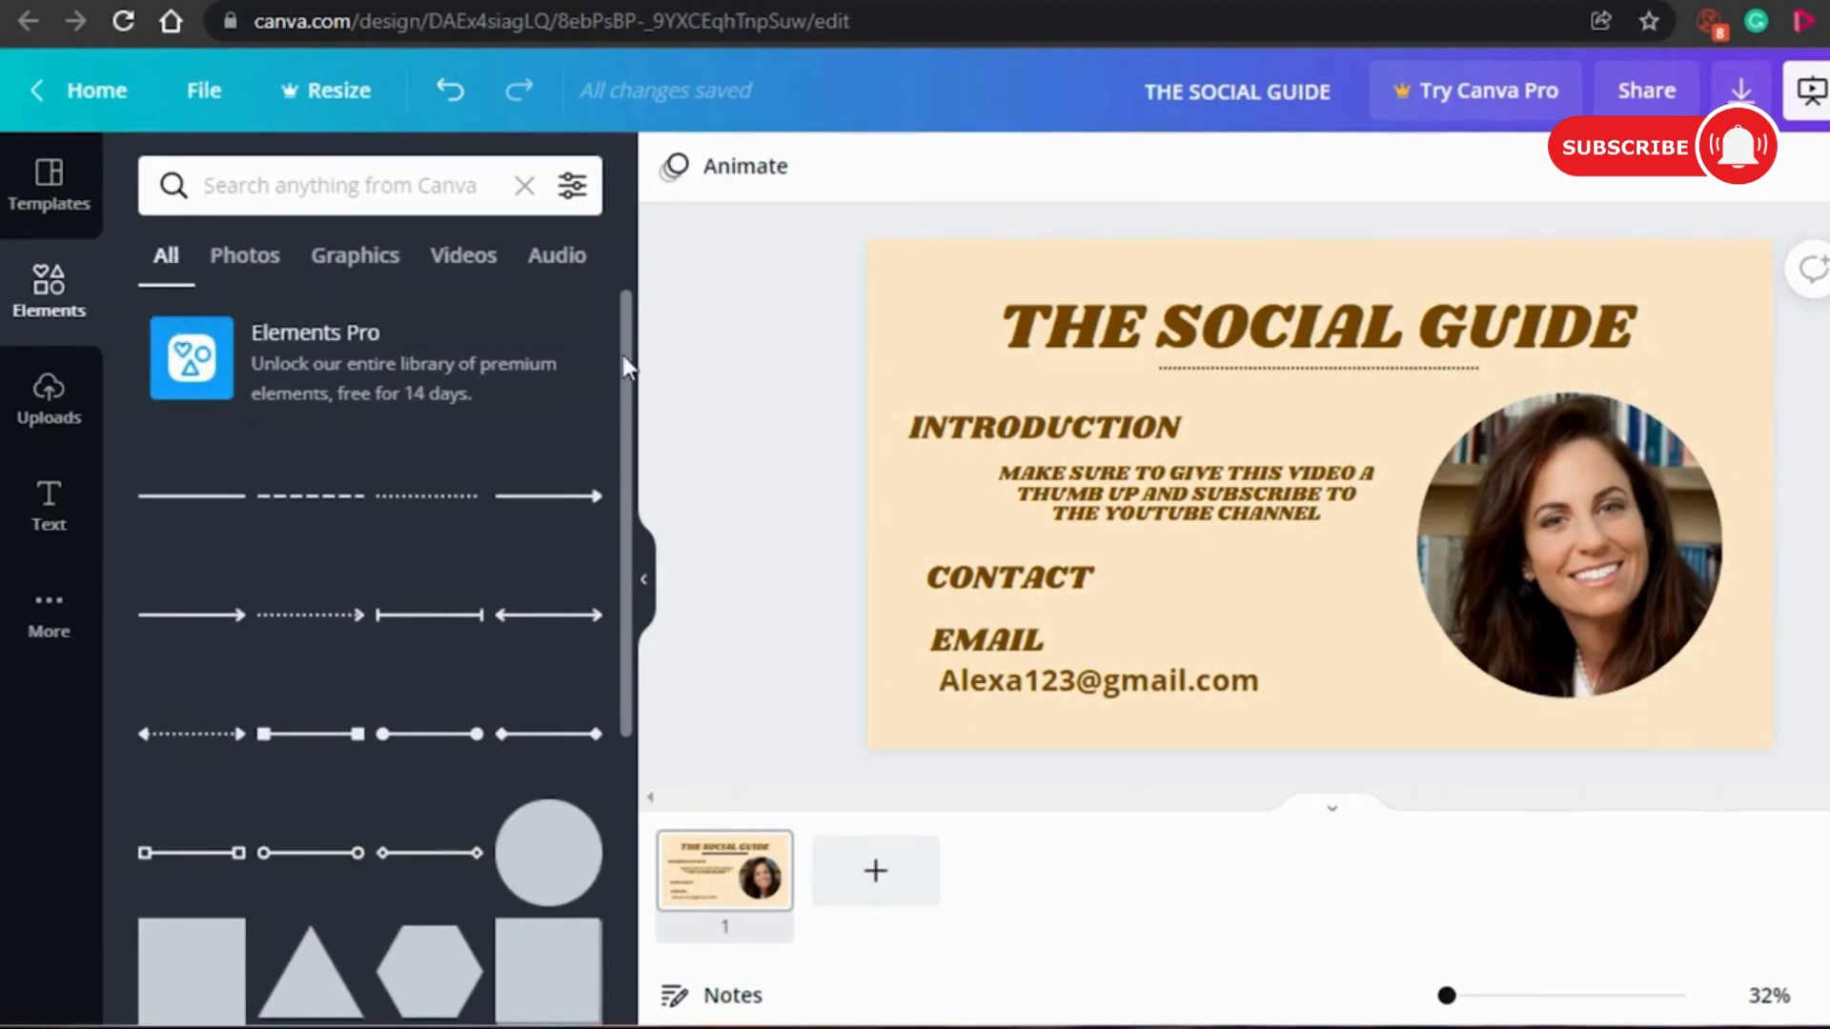
{"action": "scroll", "coordinate": [610, 572], "scroll_direction": "down", "scroll_amount": 3}
{"action": "scroll", "coordinate": [607, 477], "scroll_direction": "up", "scroll_amount": 3}
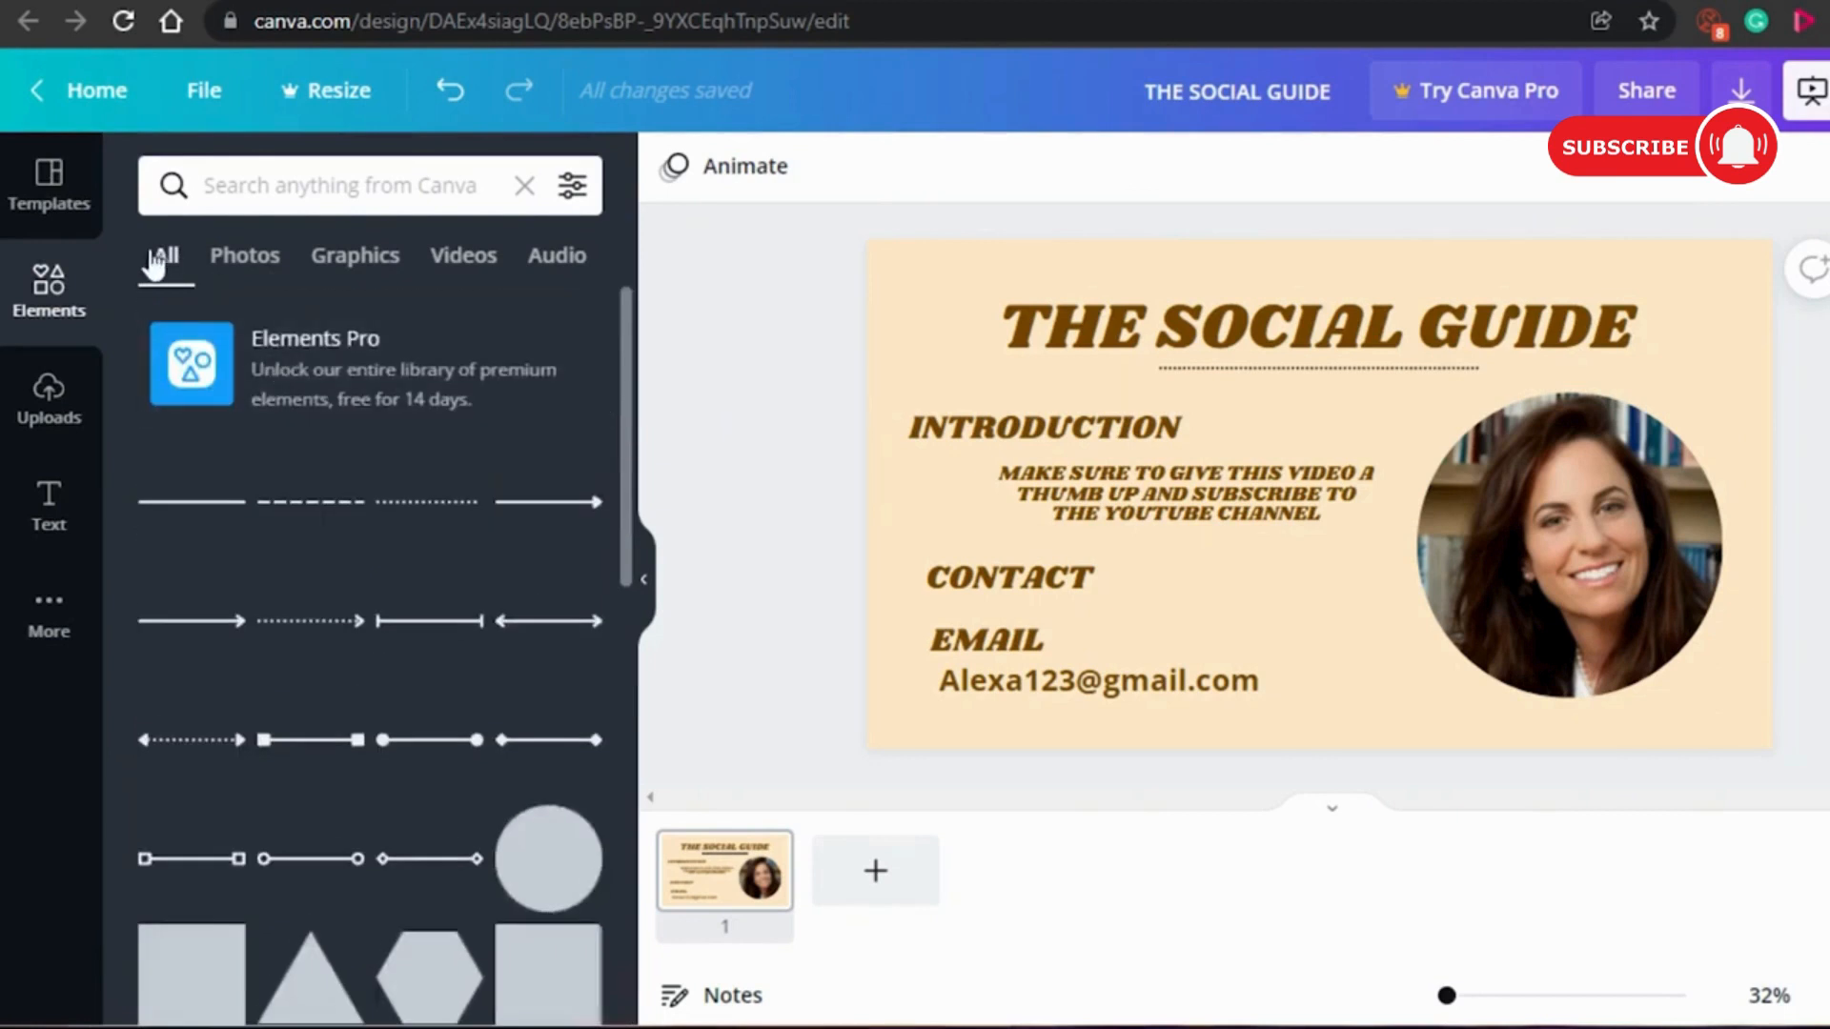
{"action": "left_click", "coordinate": [11, 315]}
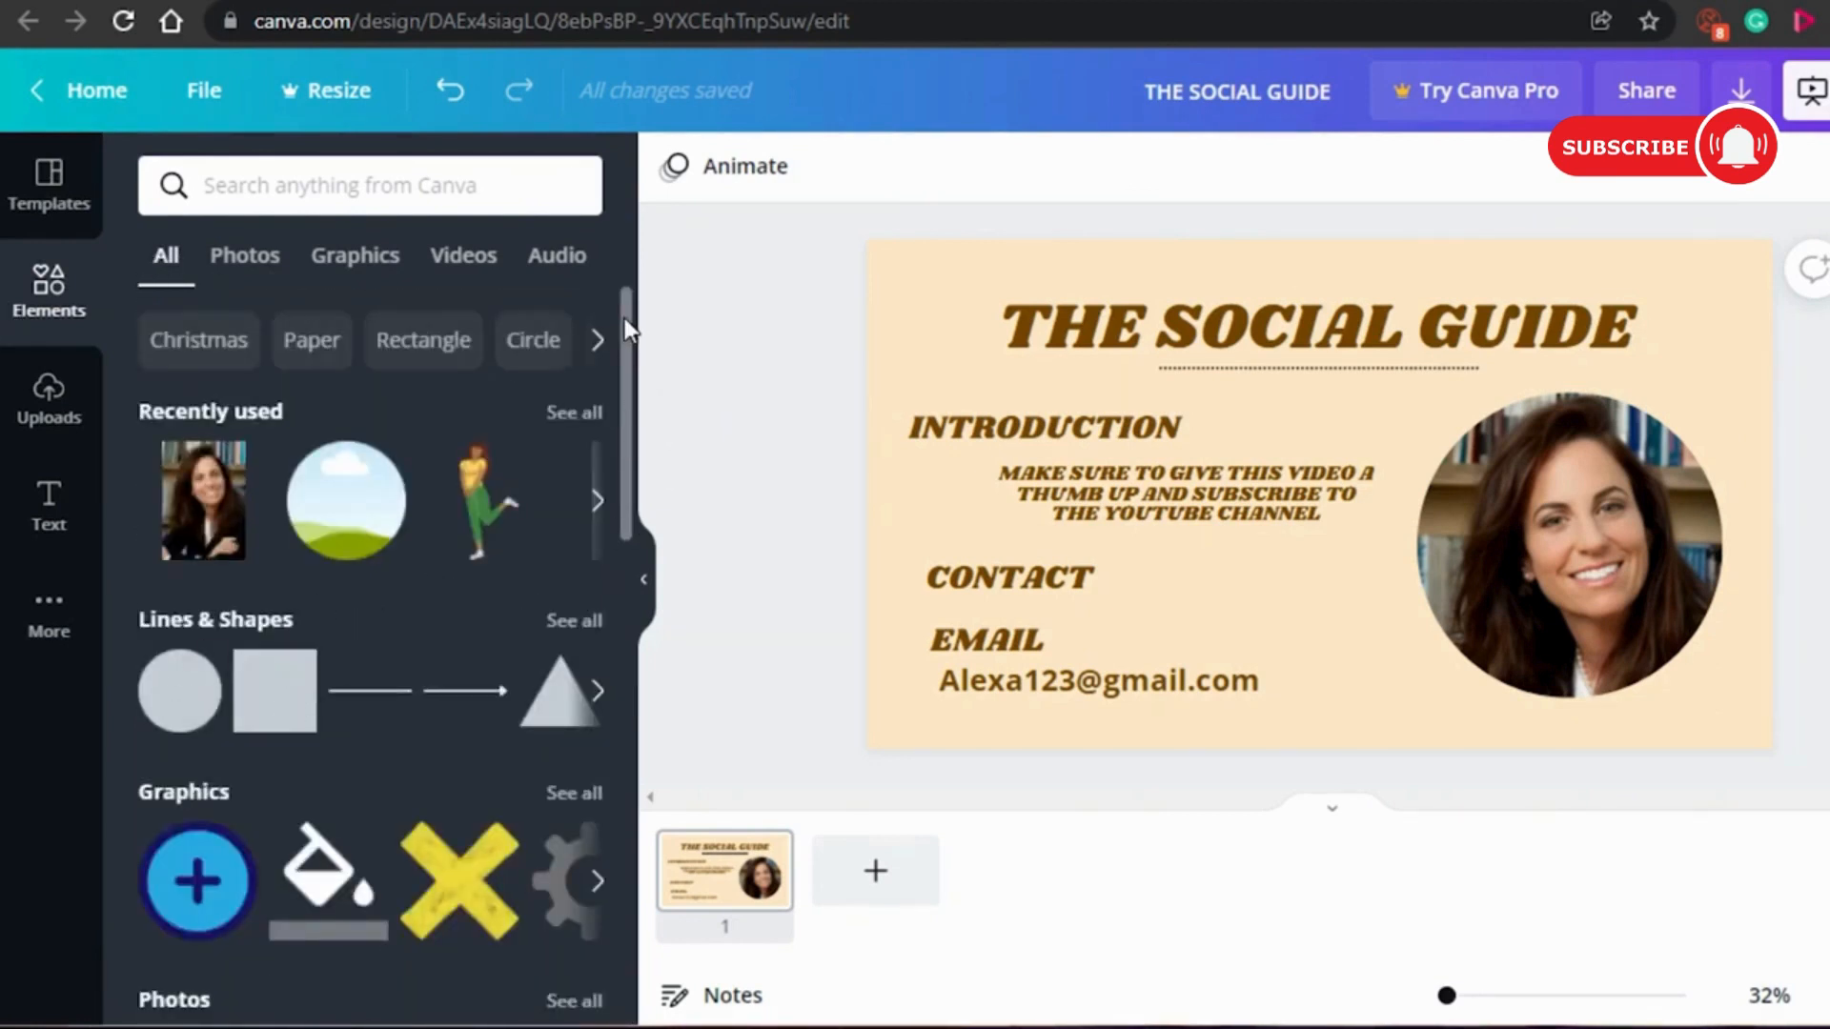
{"action": "left_click_drag", "start_coordinate": [625, 318], "coordinate": [615, 866]}
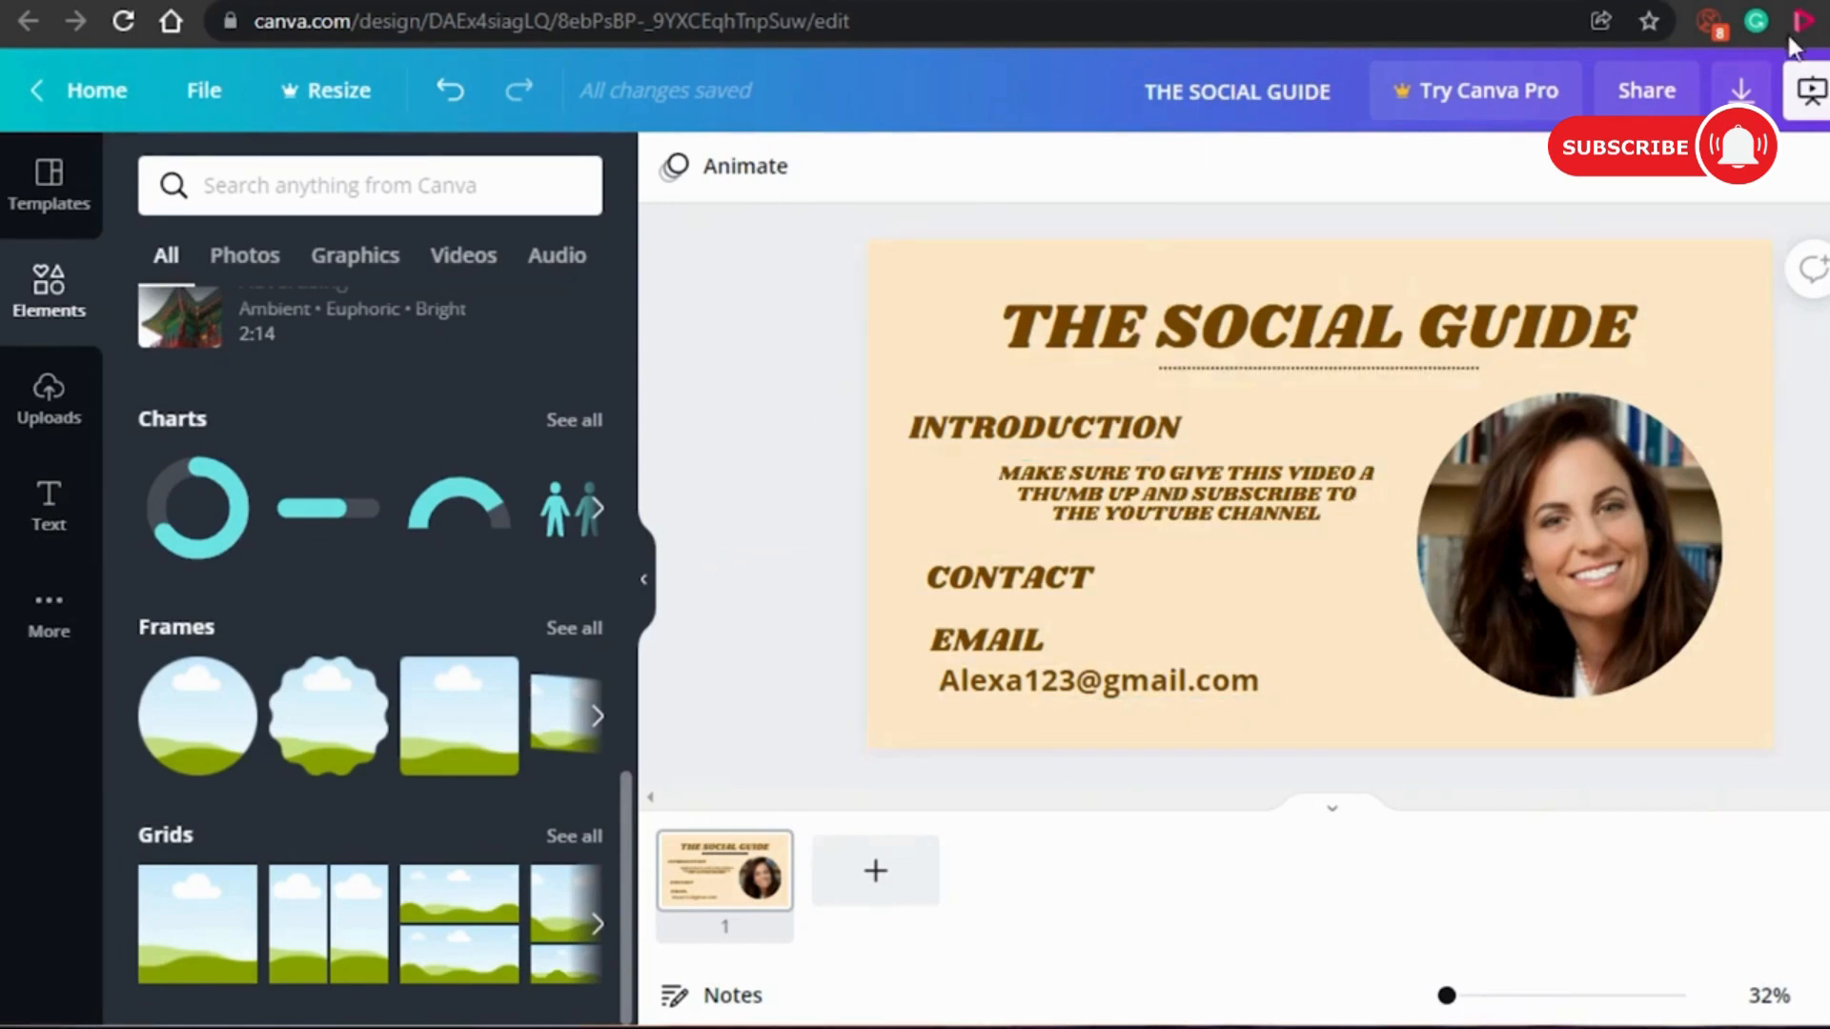
Download the finished design as a PNG image and dismiss the Canva Pro trial offer.
{"action": "left_click", "coordinate": [1743, 92]}
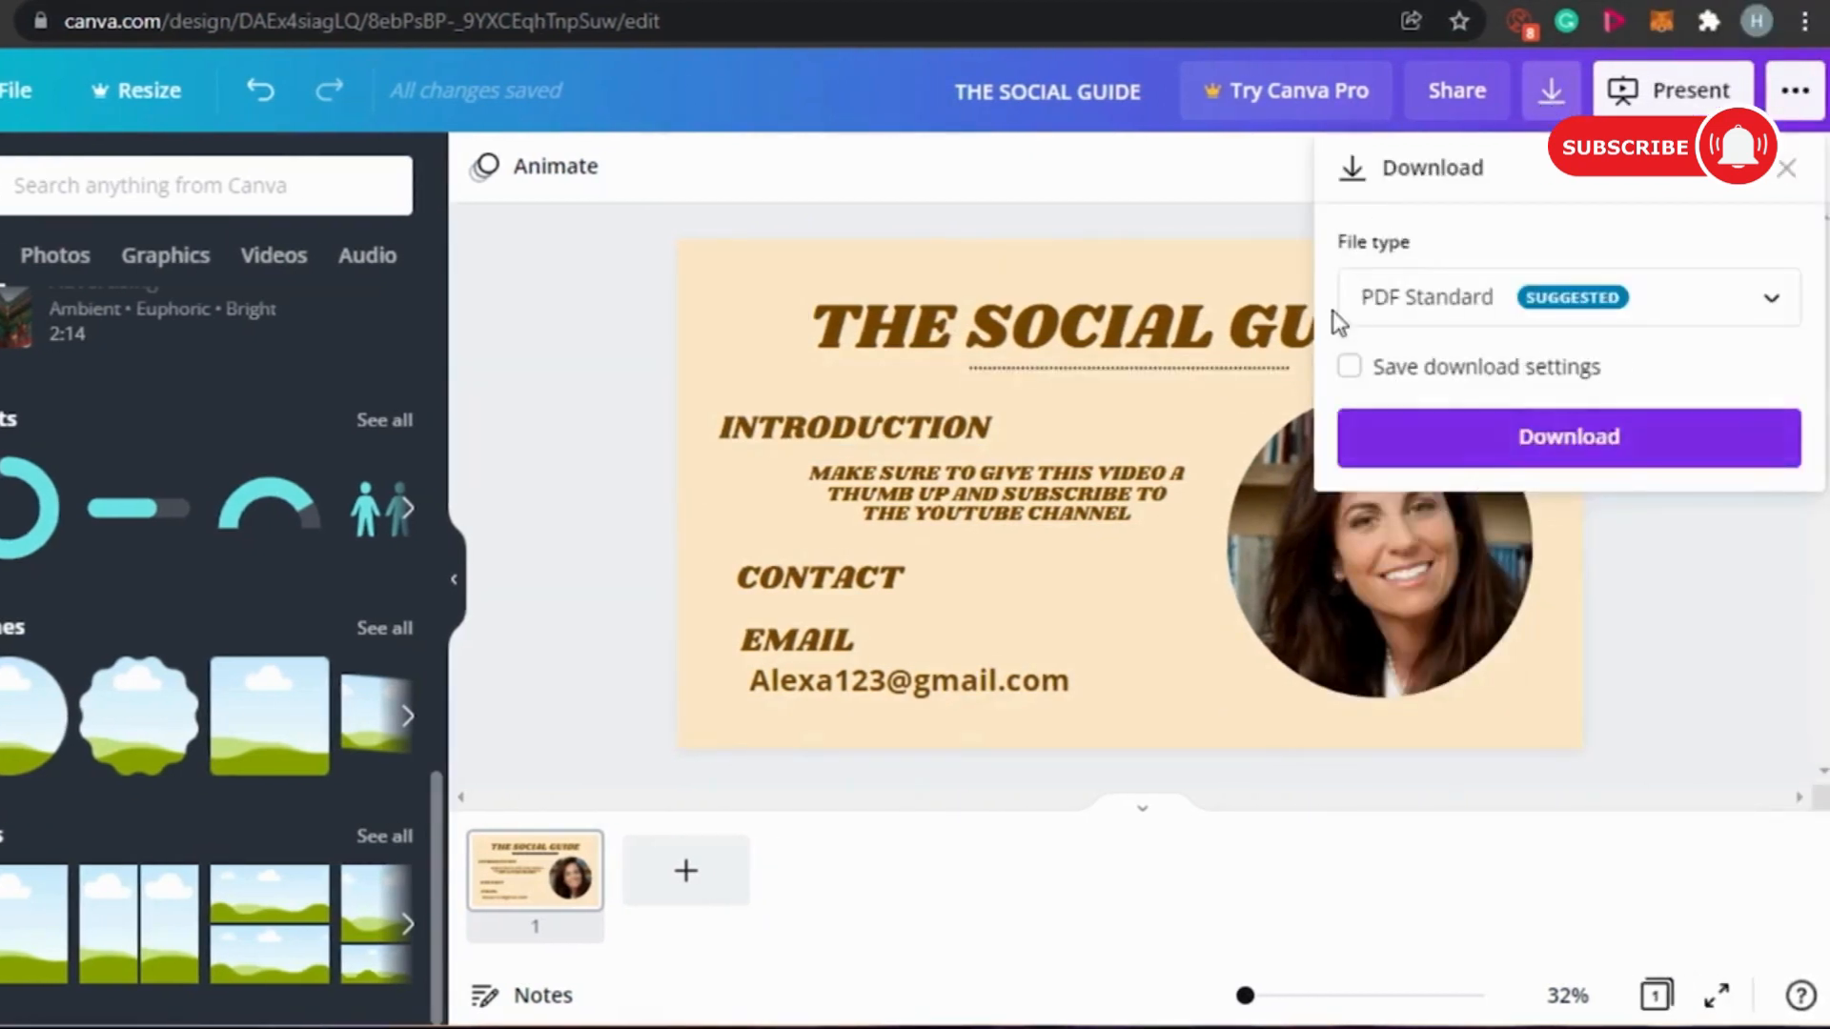
{"action": "left_click", "coordinate": [1763, 298]}
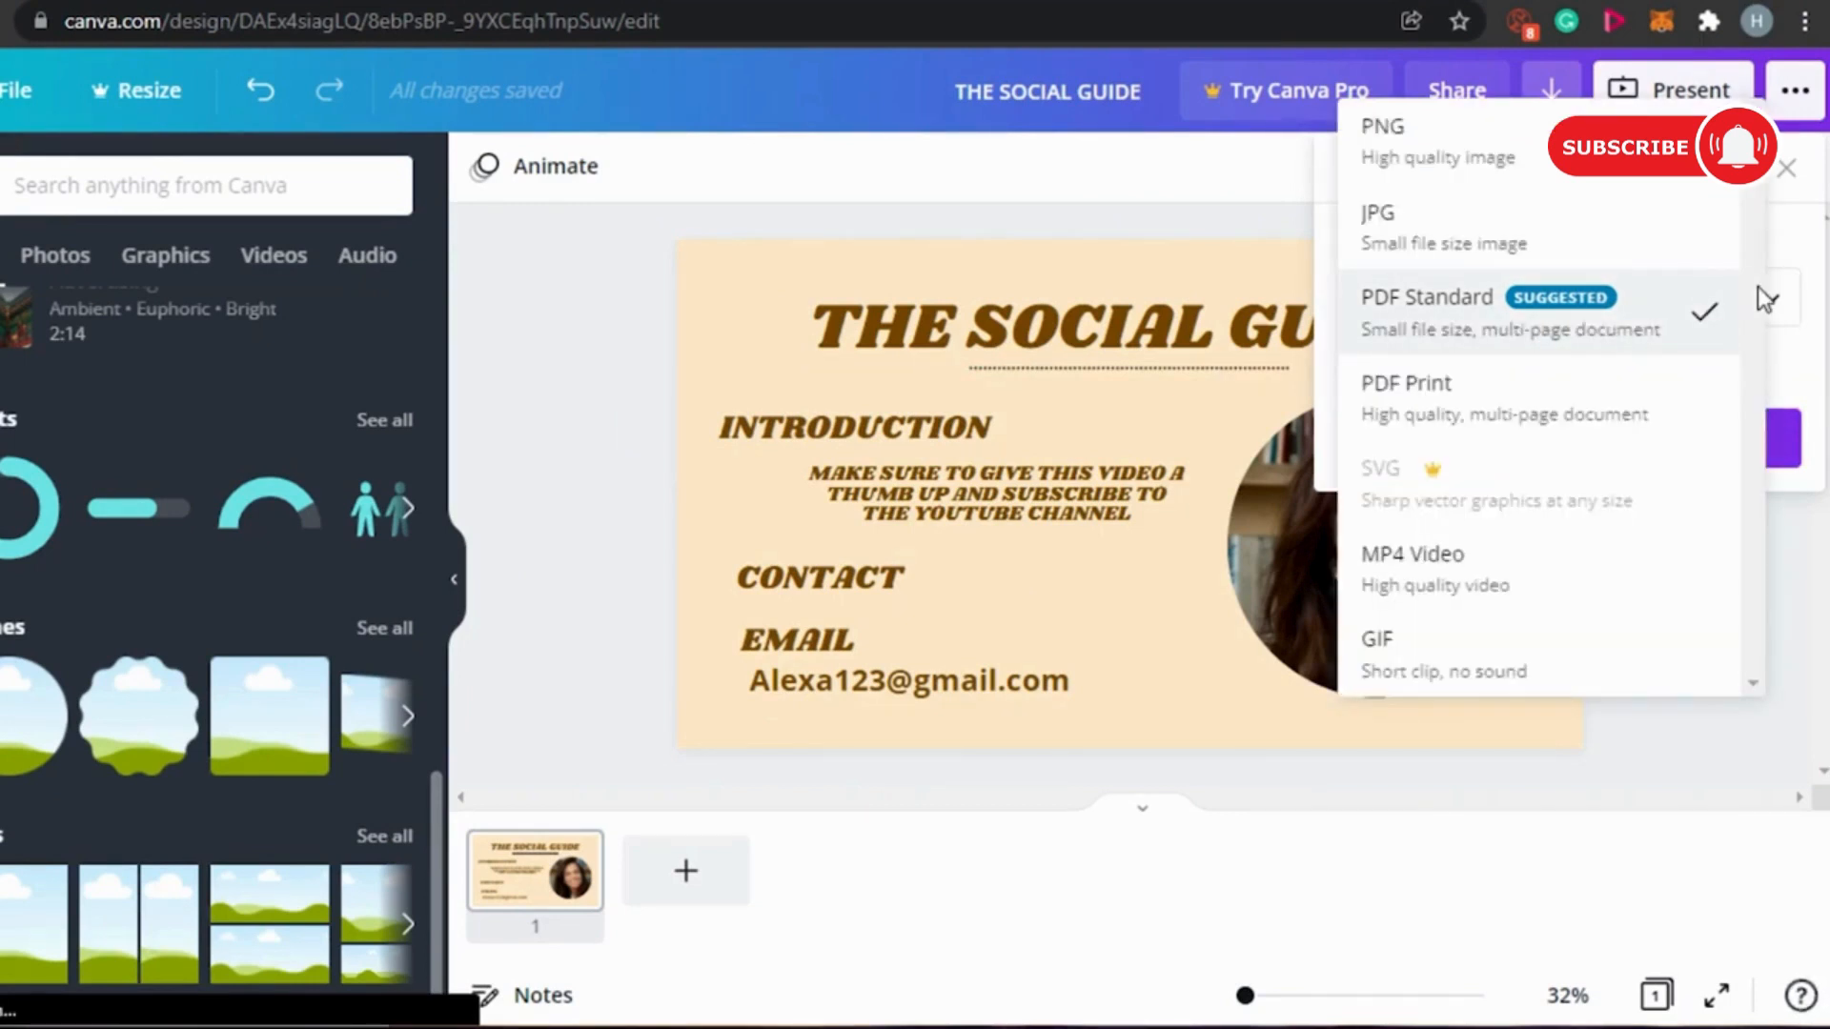
{"action": "left_click", "coordinate": [1445, 127]}
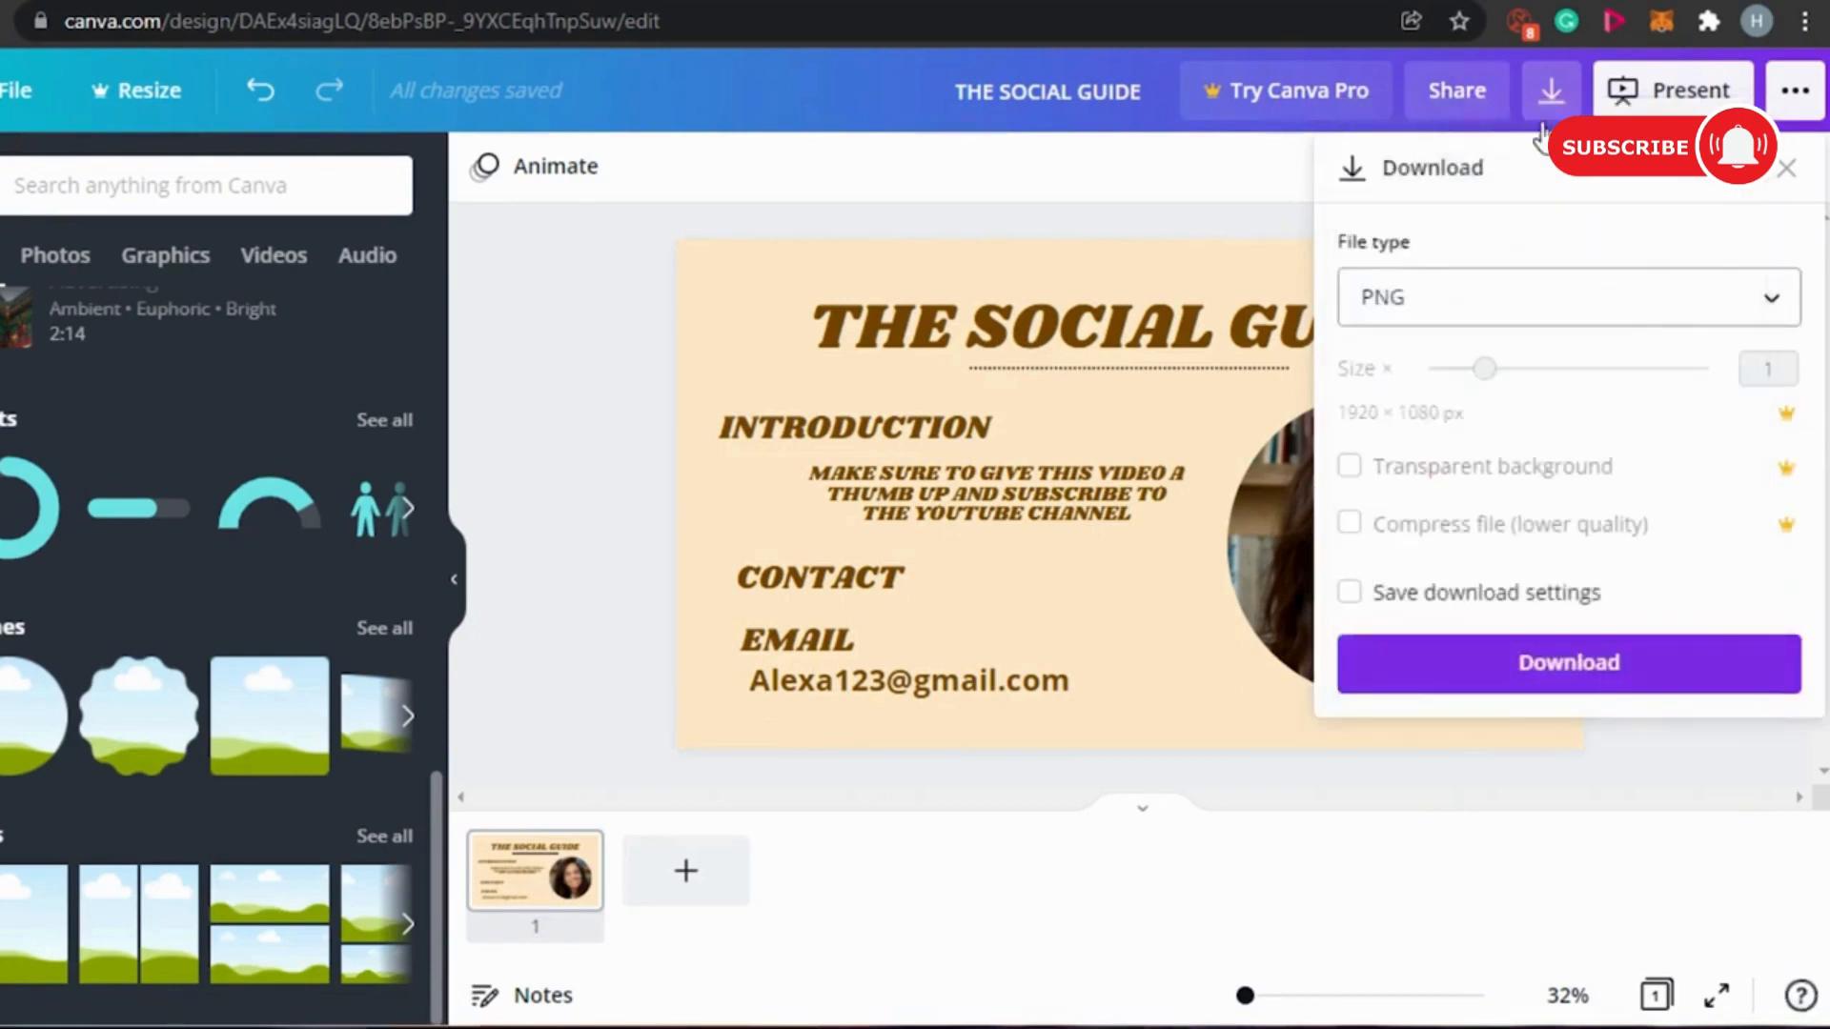
{"action": "left_click", "coordinate": [1769, 303]}
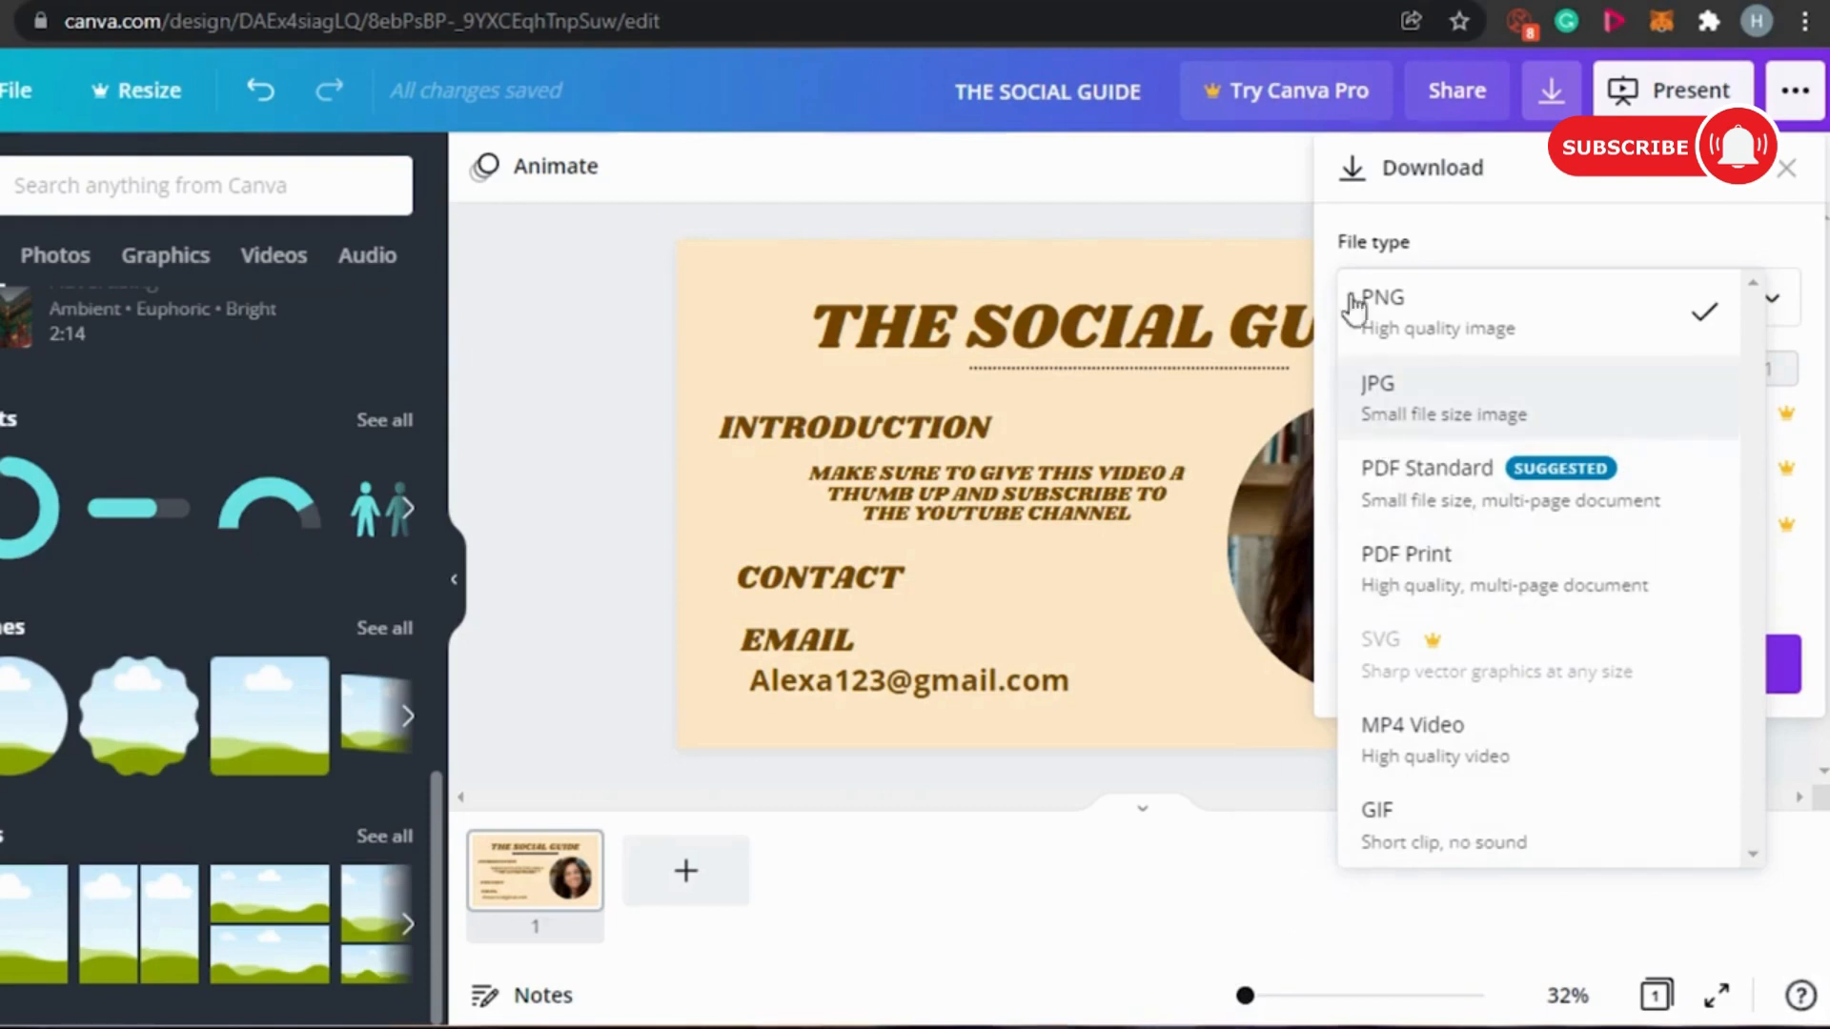
{"action": "left_click", "coordinate": [1430, 314]}
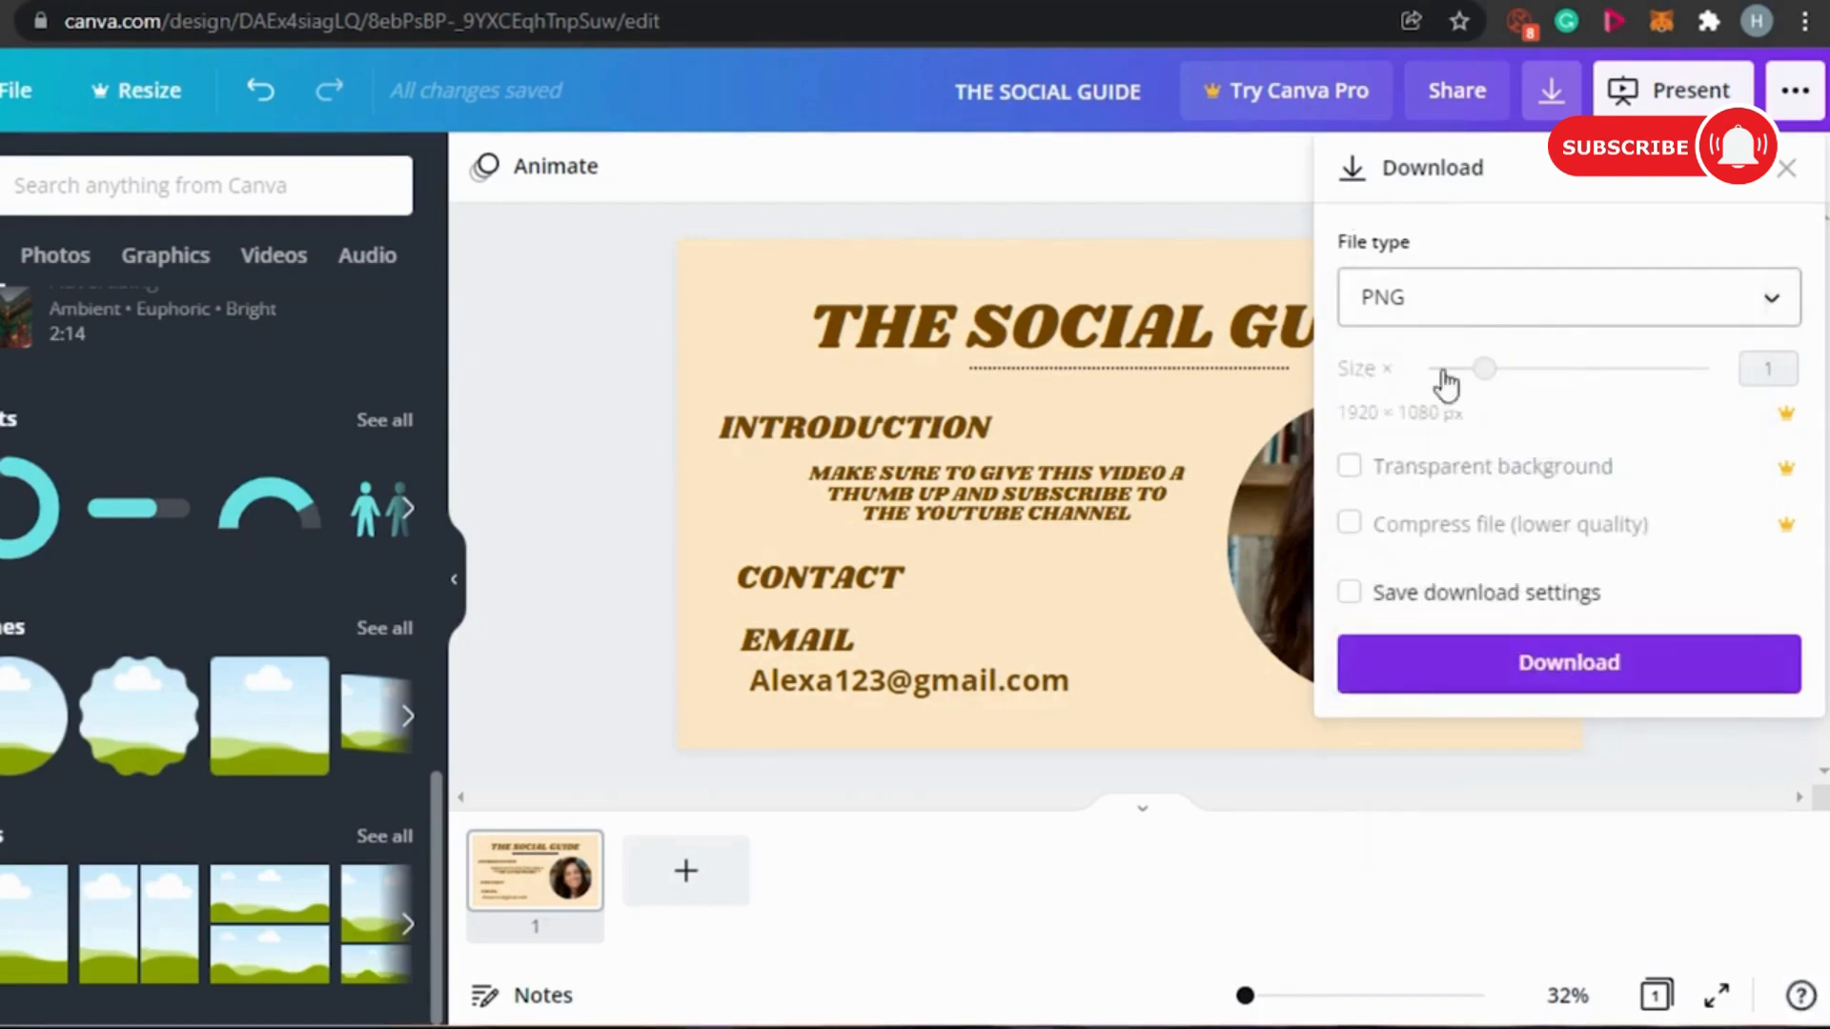
{"action": "left_click", "coordinate": [1506, 680]}
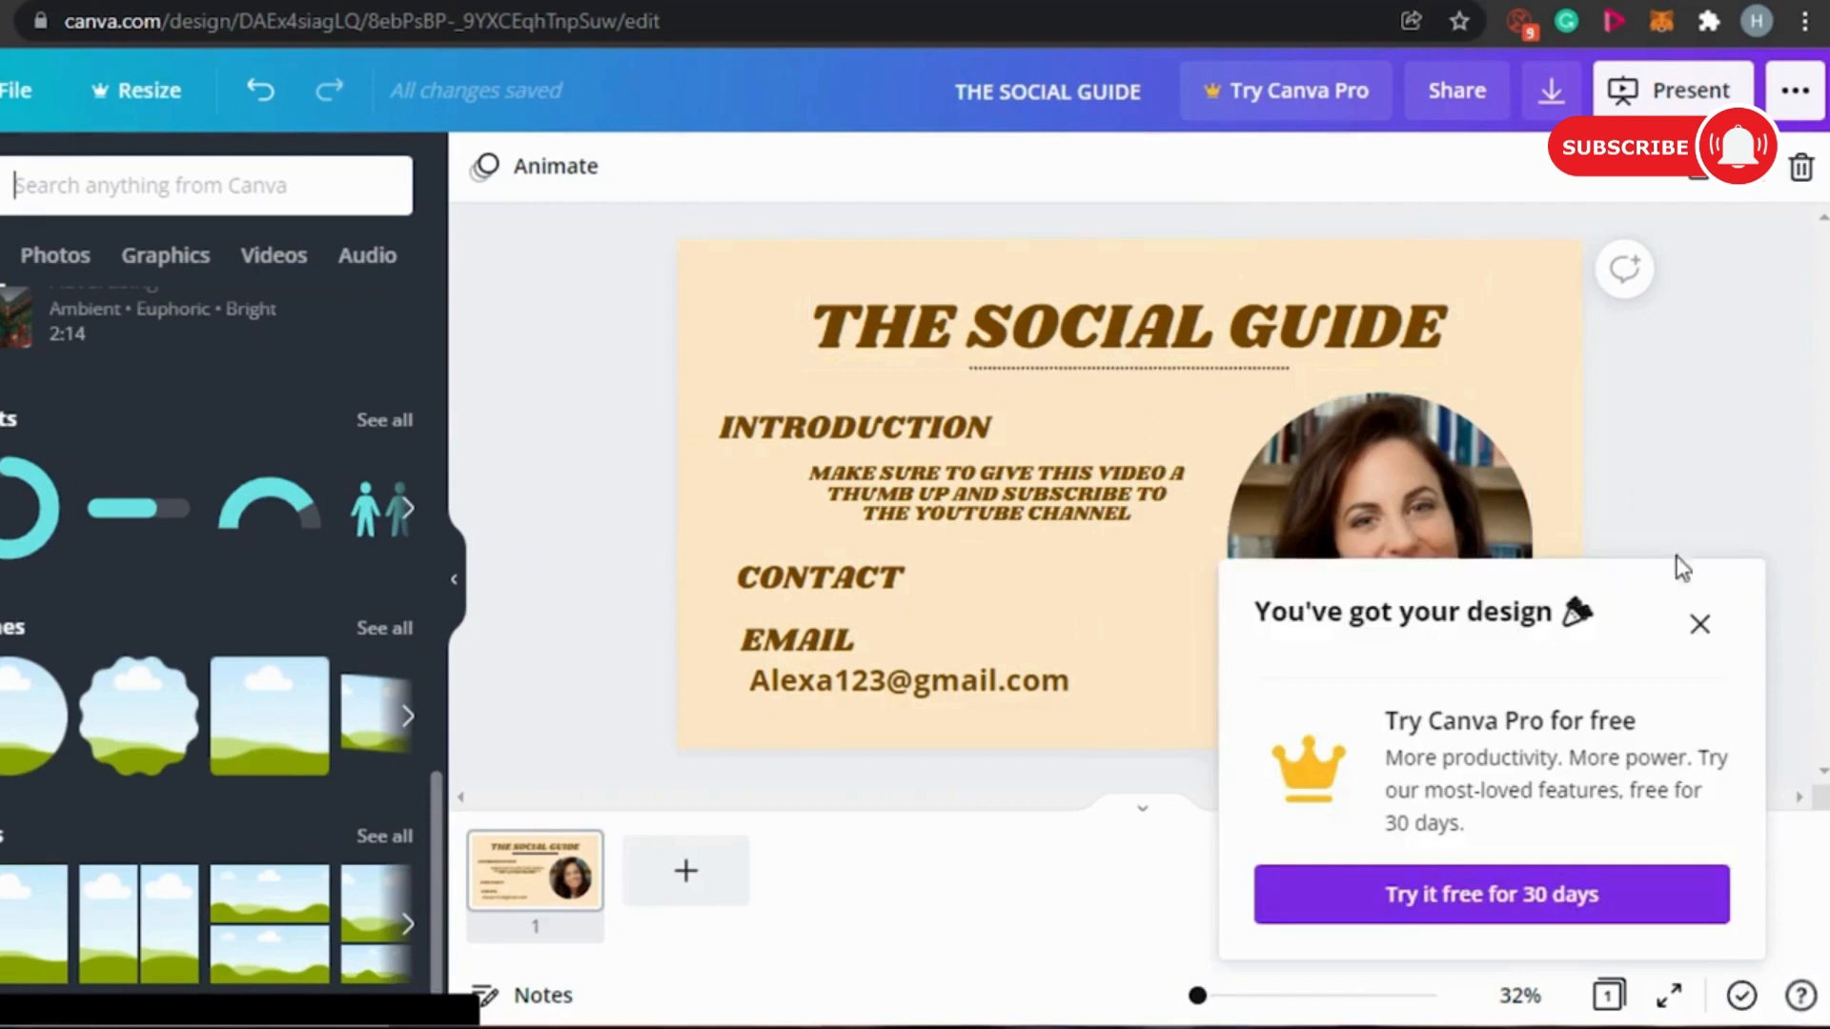
{"action": "left_click", "coordinate": [1701, 624]}
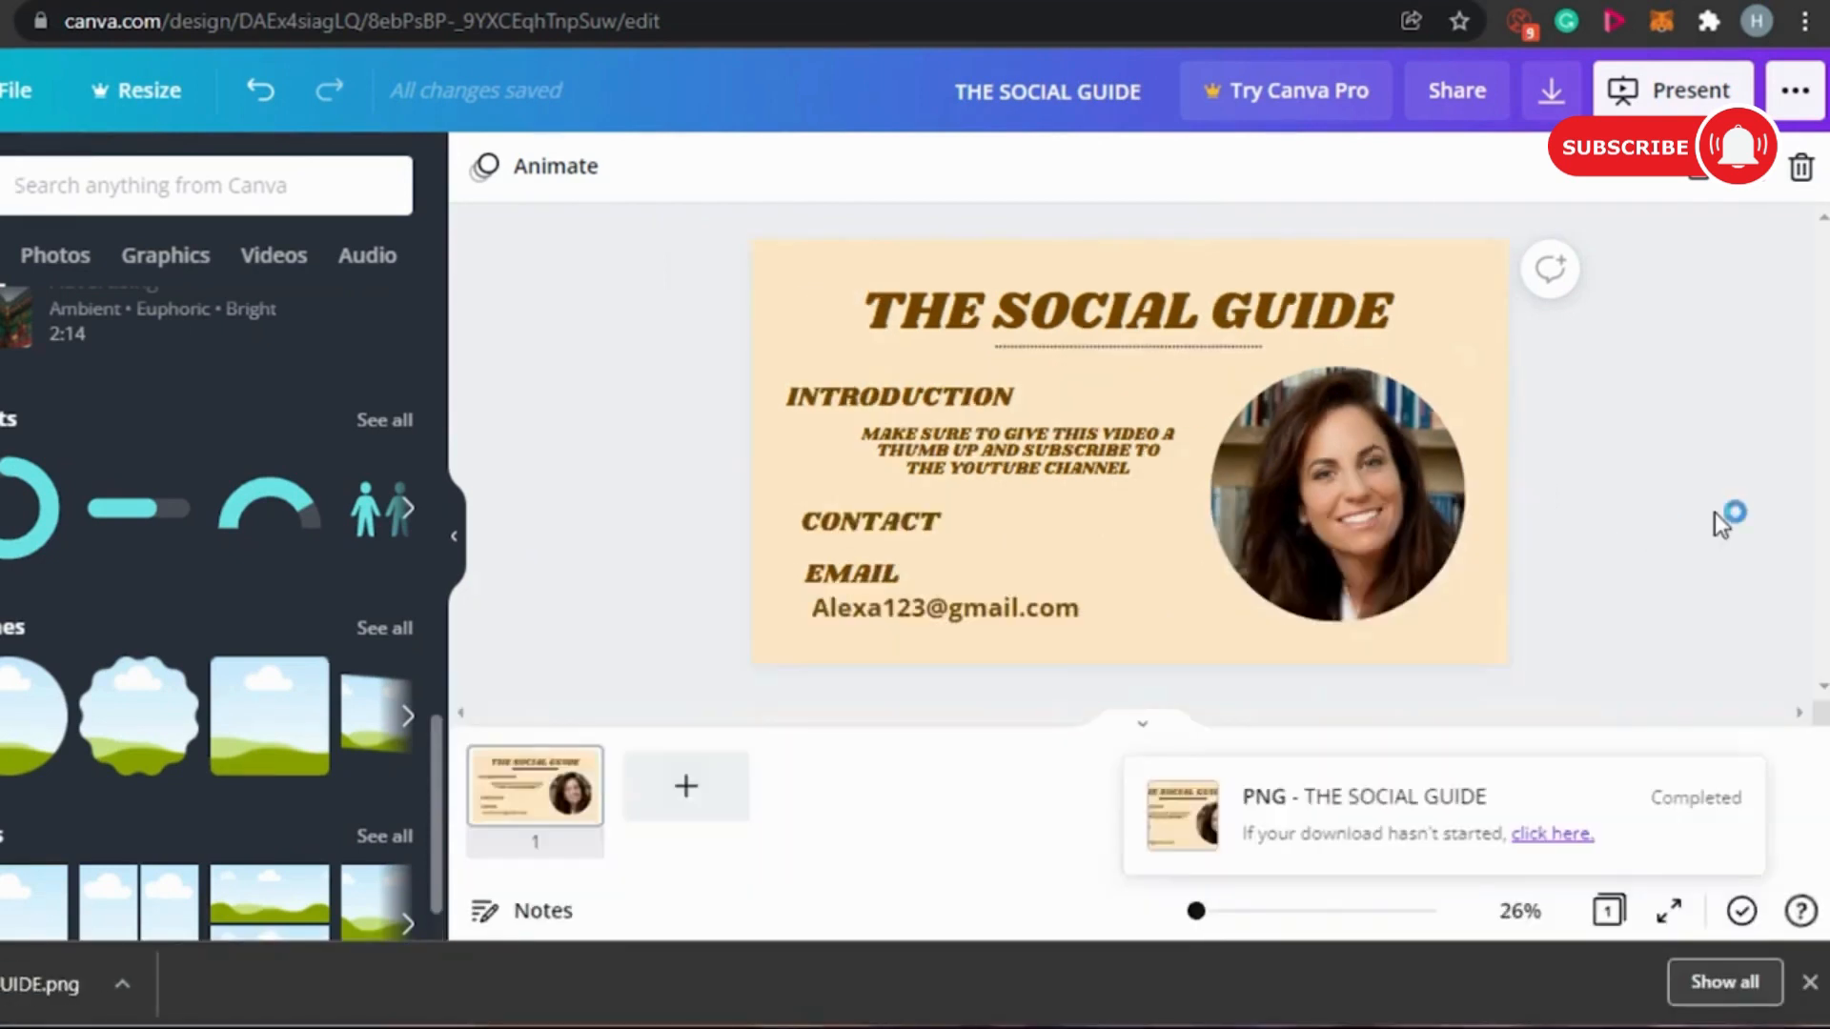